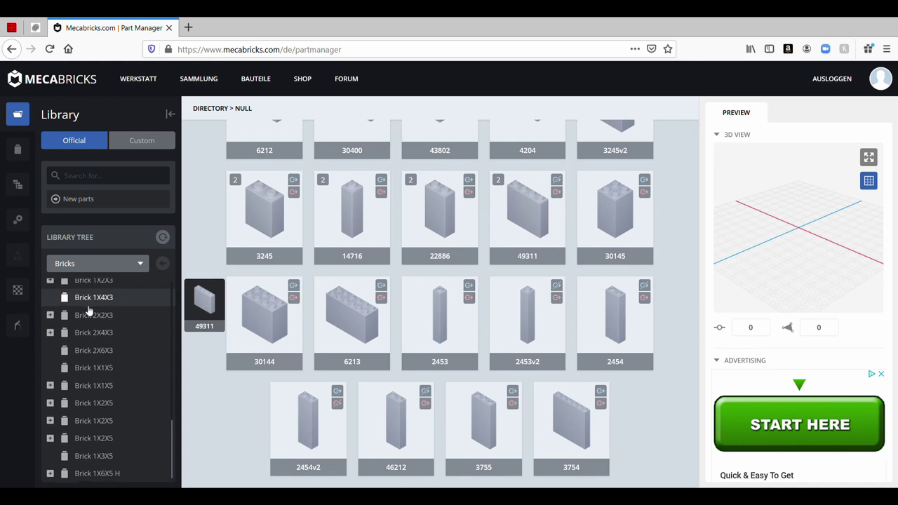
Search the community model gallery for 'iron man'.
{"action": "scroll", "coordinate": [88, 311], "scroll_direction": "up", "scroll_amount": 10}
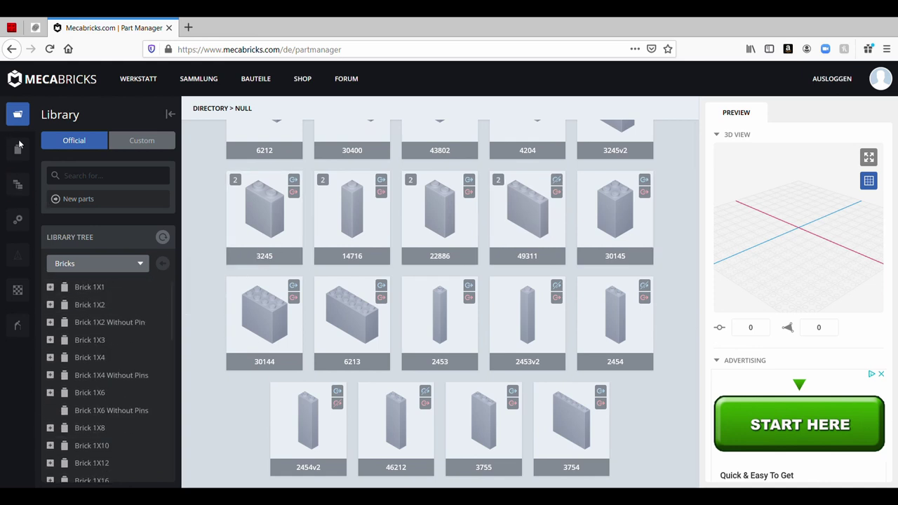
{"action": "scroll", "coordinate": [330, 300], "scroll_direction": "up", "scroll_amount": 10}
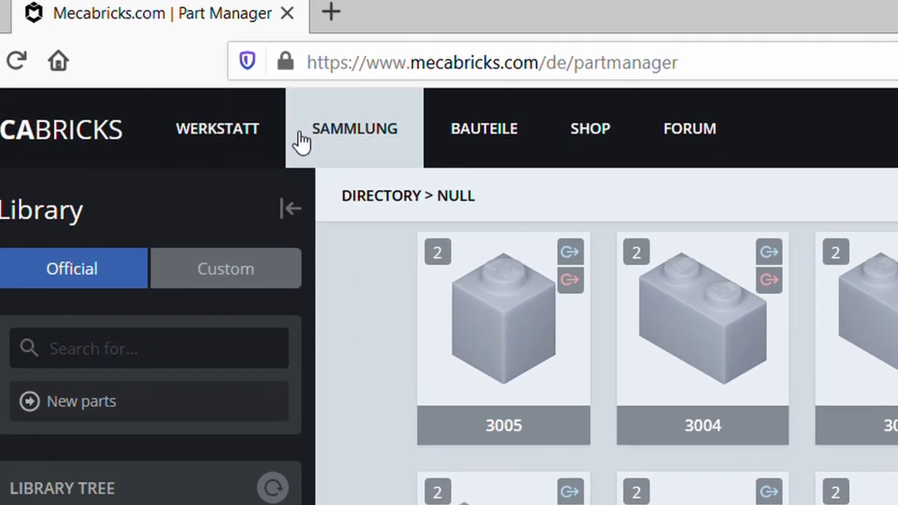
{"action": "left_click", "coordinate": [330, 132]}
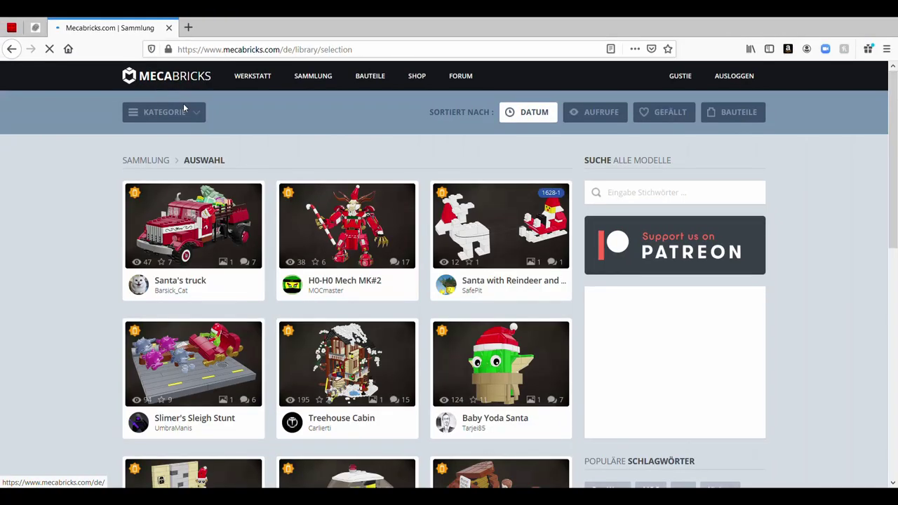
{"action": "scroll", "coordinate": [230, 211], "scroll_direction": "down", "scroll_amount": 3}
{"action": "scroll", "coordinate": [330, 257], "scroll_direction": "down", "scroll_amount": 3}
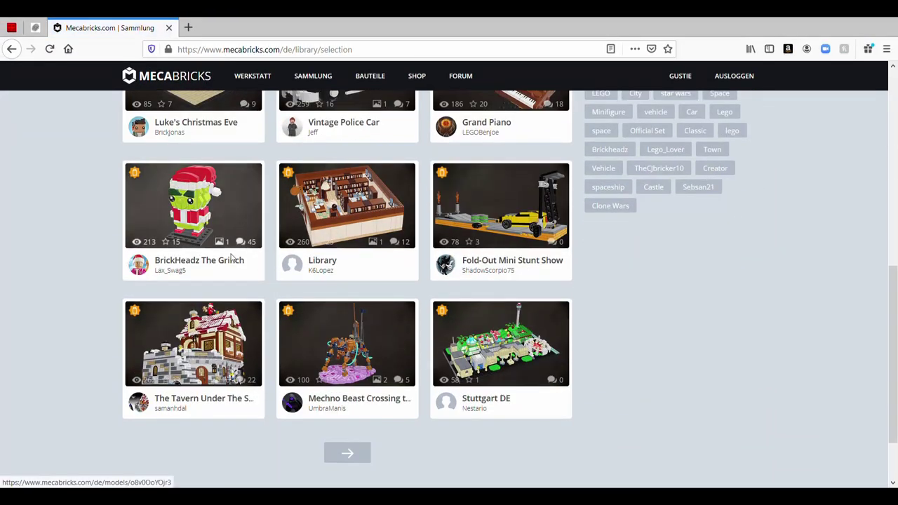
{"action": "scroll", "coordinate": [356, 248], "scroll_direction": "up", "scroll_amount": 4}
{"action": "scroll", "coordinate": [356, 248], "scroll_direction": "up", "scroll_amount": 5}
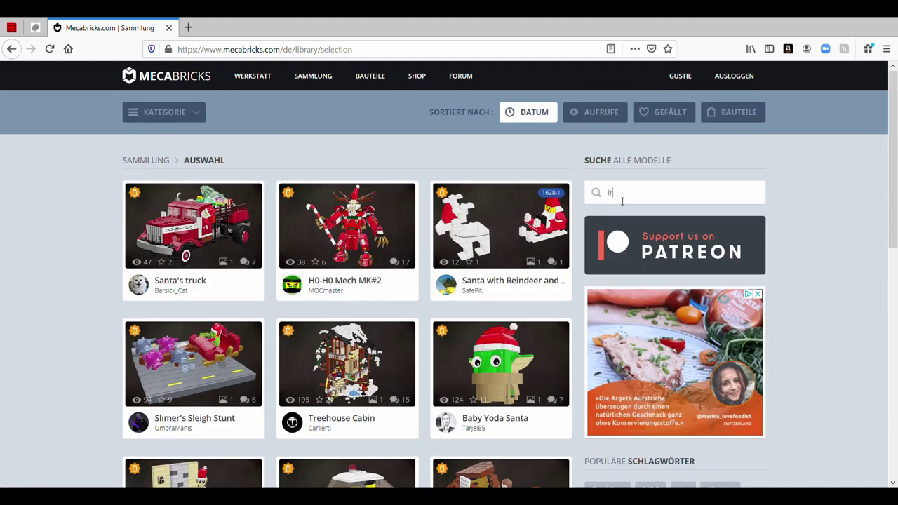
{"action": "key", "text": "Return"}
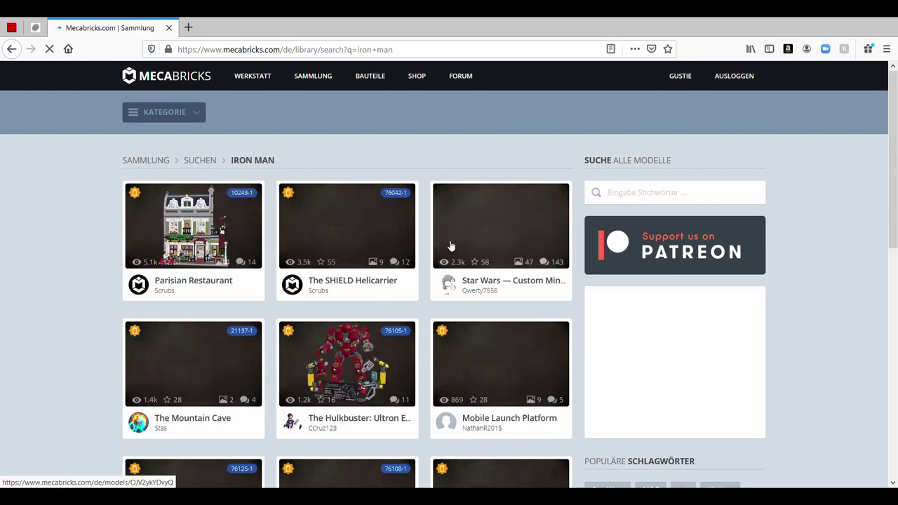
Go to page 2 of the Iron Man search results.
{"action": "scroll", "coordinate": [389, 254], "scroll_direction": "down", "scroll_amount": 6}
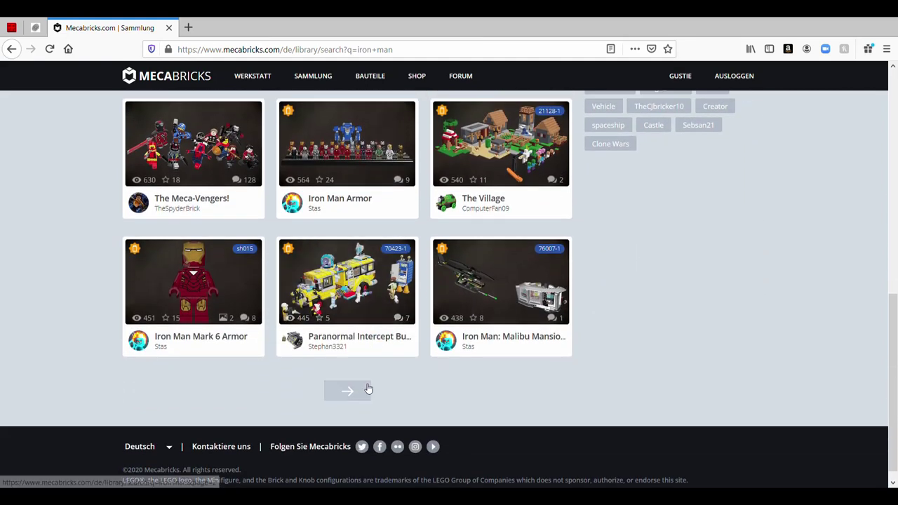
{"action": "left_click", "coordinate": [369, 389]}
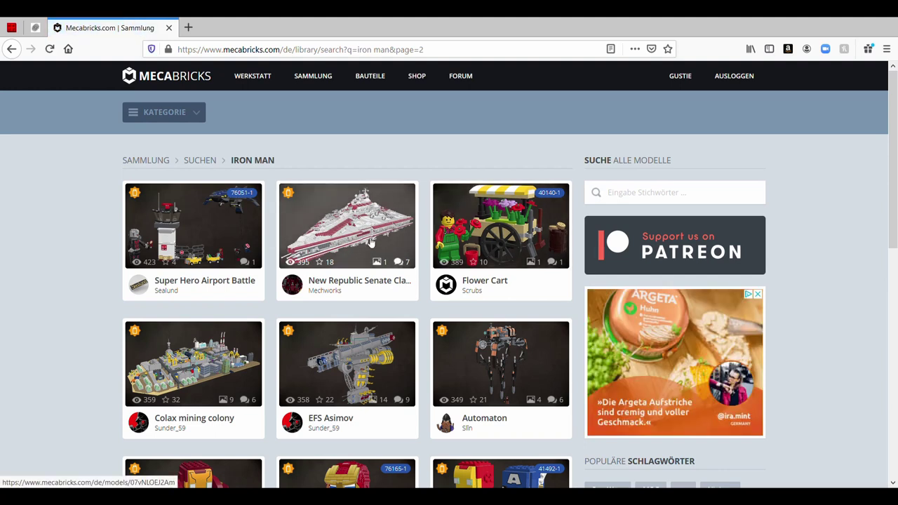
{"action": "scroll", "coordinate": [386, 245], "scroll_direction": "down", "scroll_amount": 7}
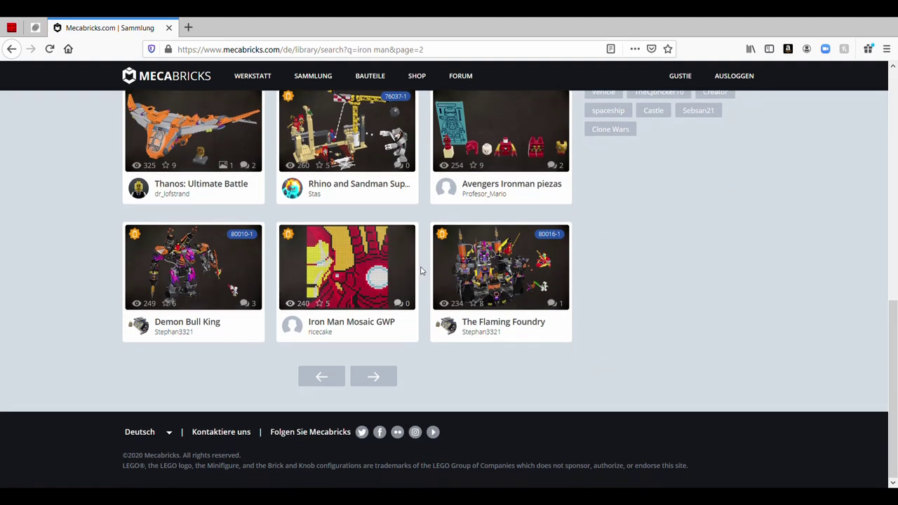
{"action": "scroll", "coordinate": [421, 270], "scroll_direction": "up", "scroll_amount": 3}
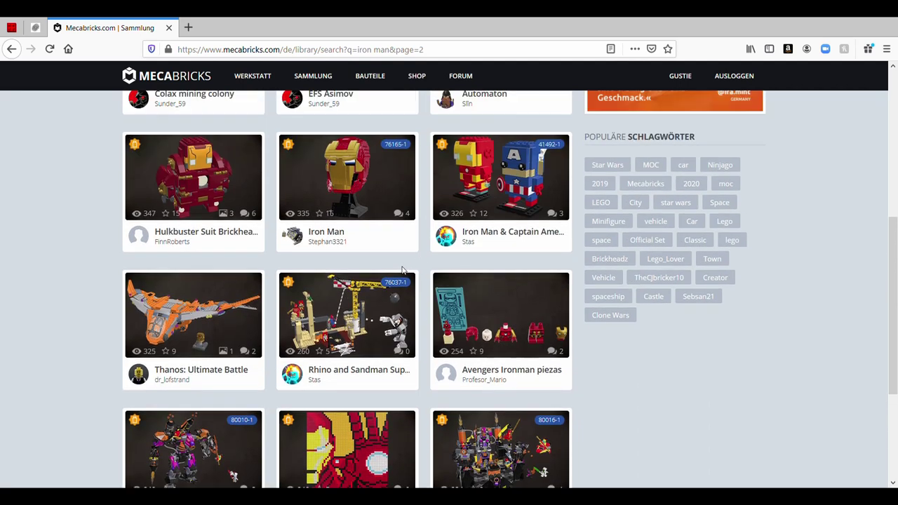
{"action": "scroll", "coordinate": [403, 270], "scroll_direction": "up", "scroll_amount": 5}
{"action": "scroll", "coordinate": [401, 256], "scroll_direction": "up", "scroll_amount": 2}
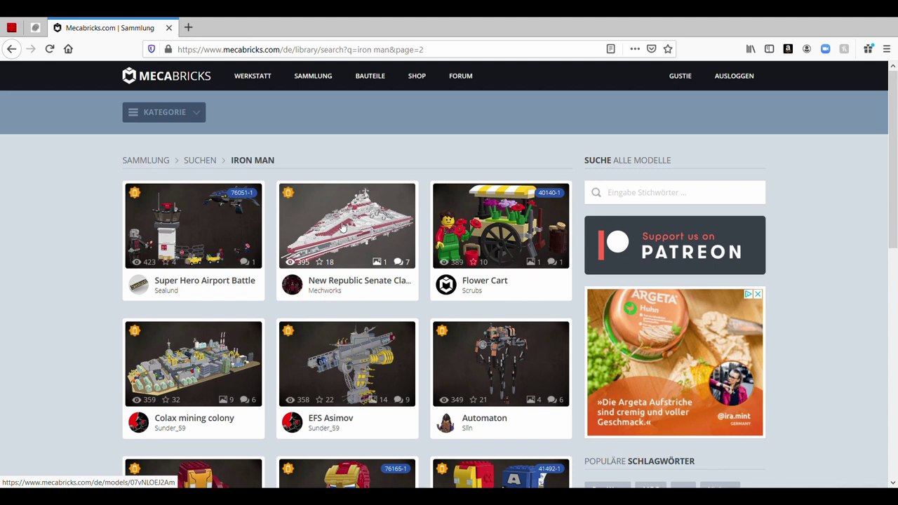
Open the Workshop, orbit the empty grid and browse to the tall wall bricks holding 3754.
{"action": "left_click", "coordinate": [252, 75]}
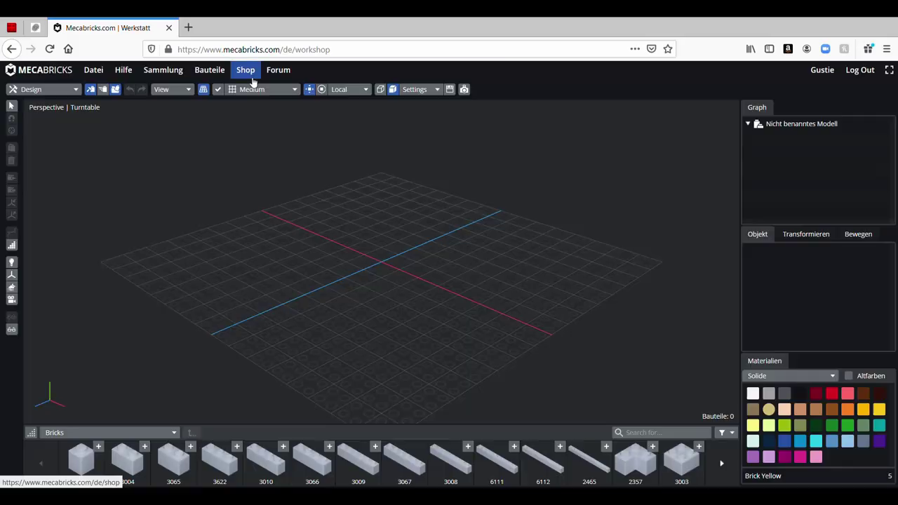
{"action": "right_click_drag", "start_coordinate": [253, 292], "coordinate": [315, 298]}
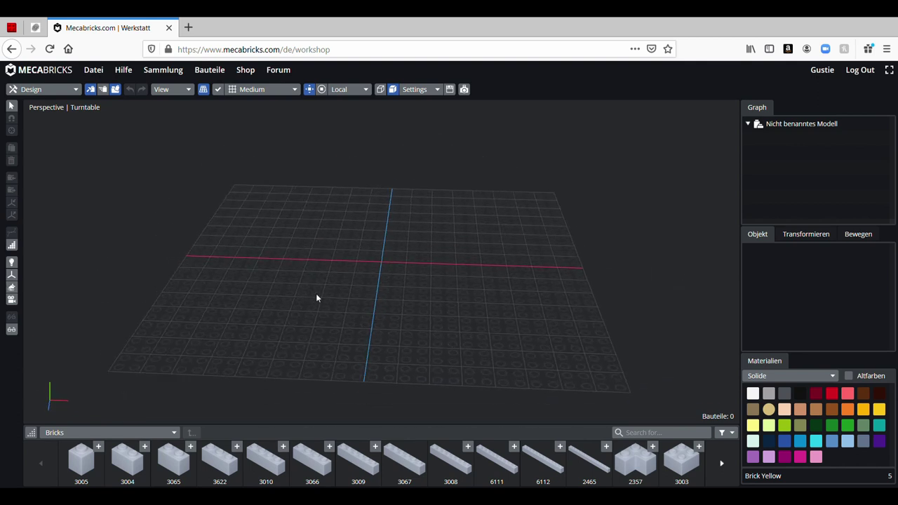
{"action": "scroll", "coordinate": [354, 316], "scroll_direction": "up", "scroll_amount": 5}
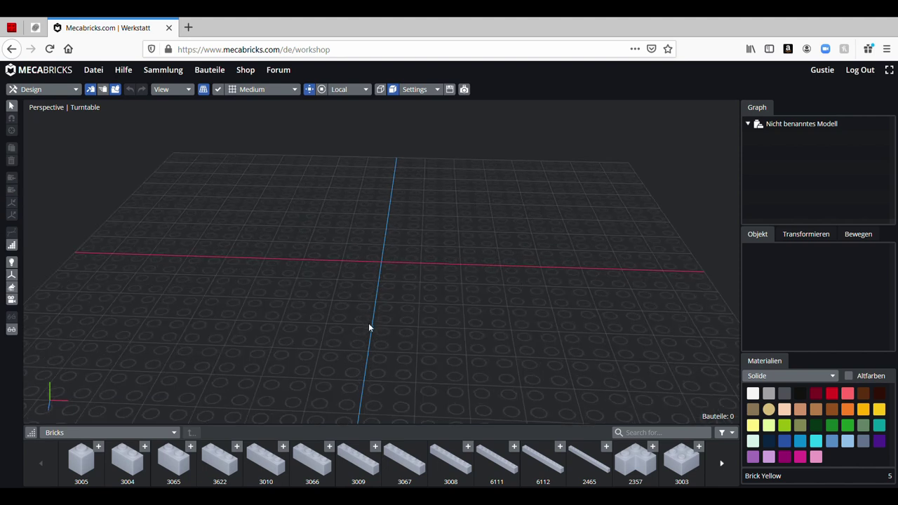
{"action": "left_click", "coordinate": [370, 455]}
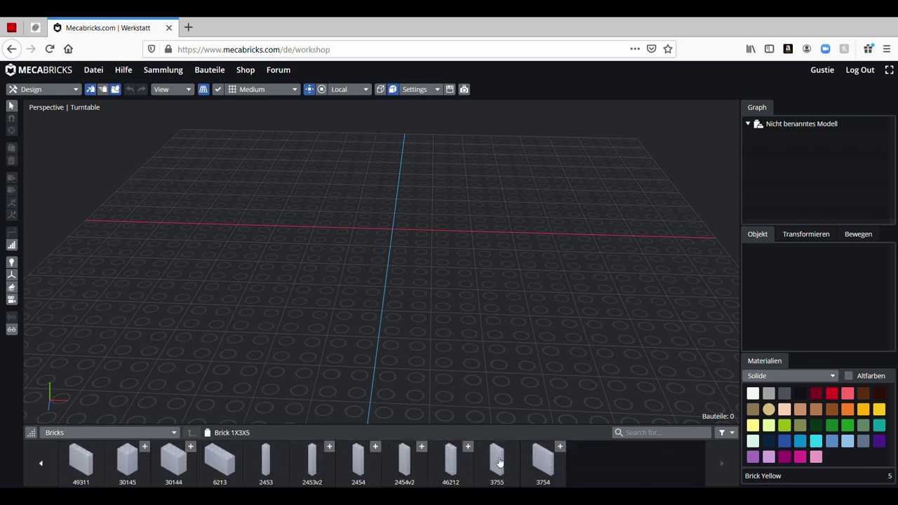
{"action": "scroll", "coordinate": [491, 459], "scroll_direction": "up", "scroll_amount": 10}
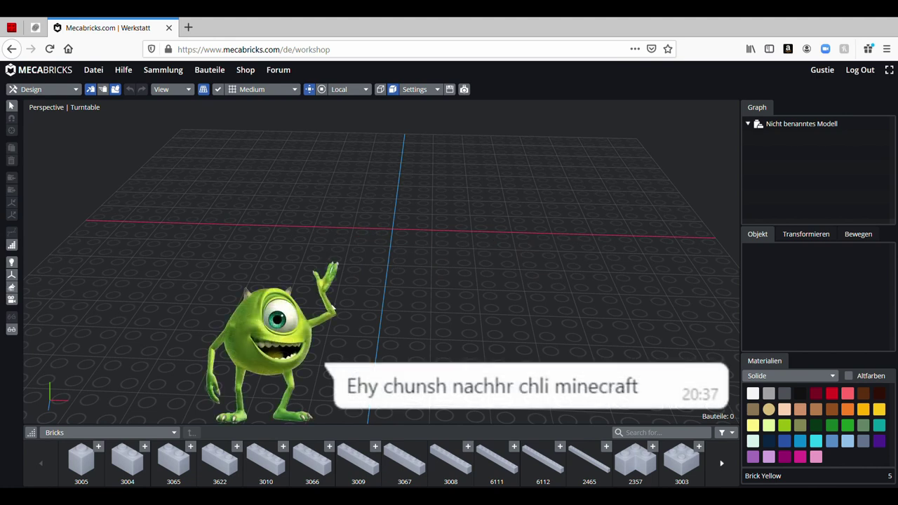
{"action": "left_click", "coordinate": [319, 457]}
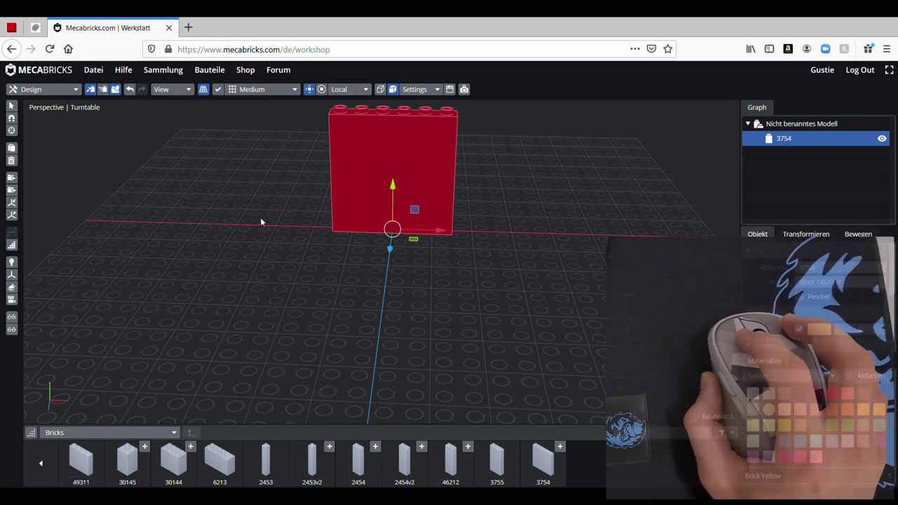
{"action": "scroll", "coordinate": [264, 220], "scroll_direction": "up", "scroll_amount": 3}
{"action": "scroll", "coordinate": [265, 226], "scroll_direction": "down", "scroll_amount": 2}
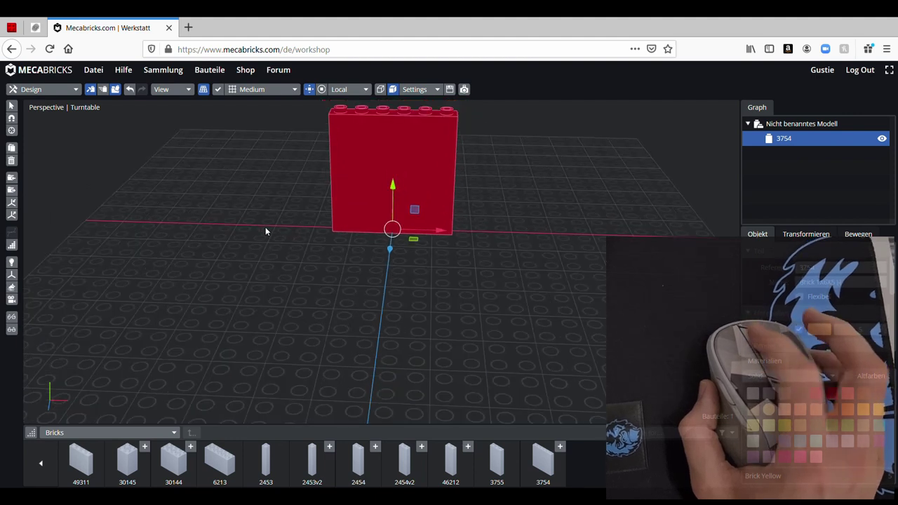
{"action": "scroll", "coordinate": [264, 233], "scroll_direction": "up", "scroll_amount": 2}
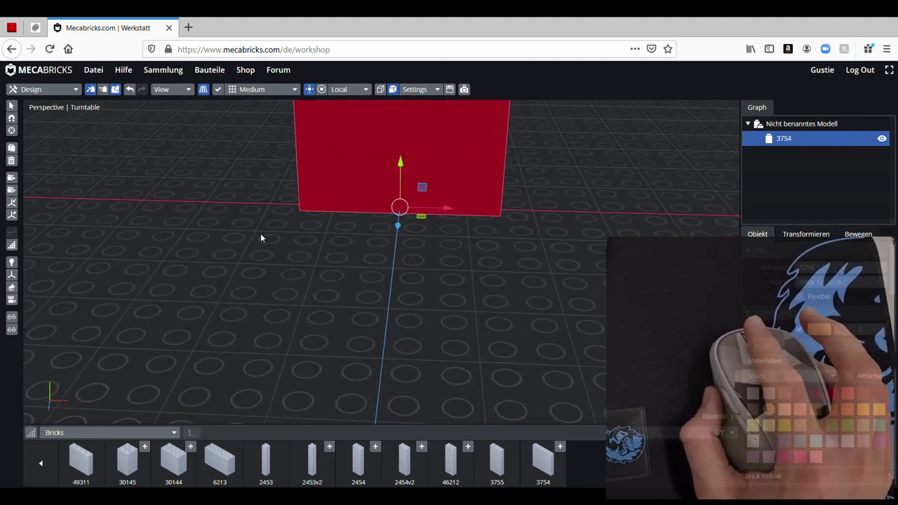
{"action": "scroll", "coordinate": [260, 238], "scroll_direction": "down", "scroll_amount": 2}
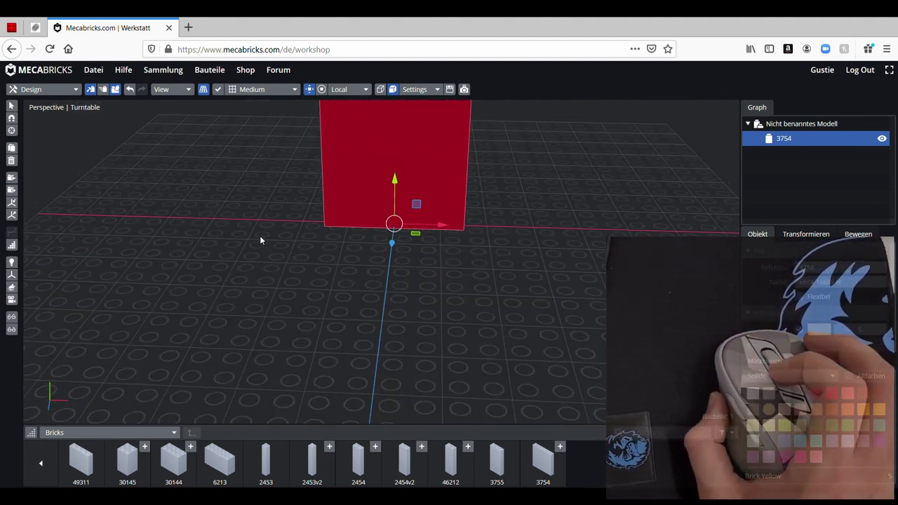
{"action": "middle_click_drag", "start_coordinate": [262, 258], "coordinate": [265, 303]}
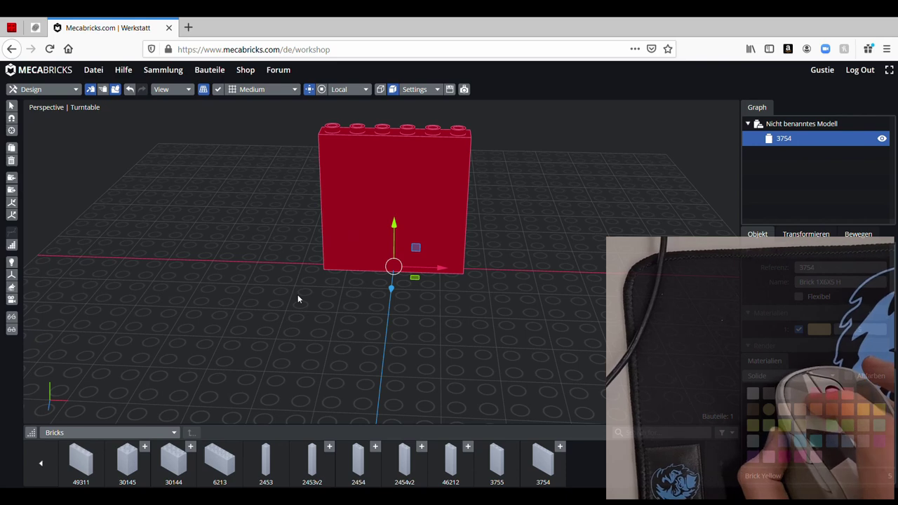
{"action": "right_click_drag", "start_coordinate": [297, 298], "coordinate": [308, 284]}
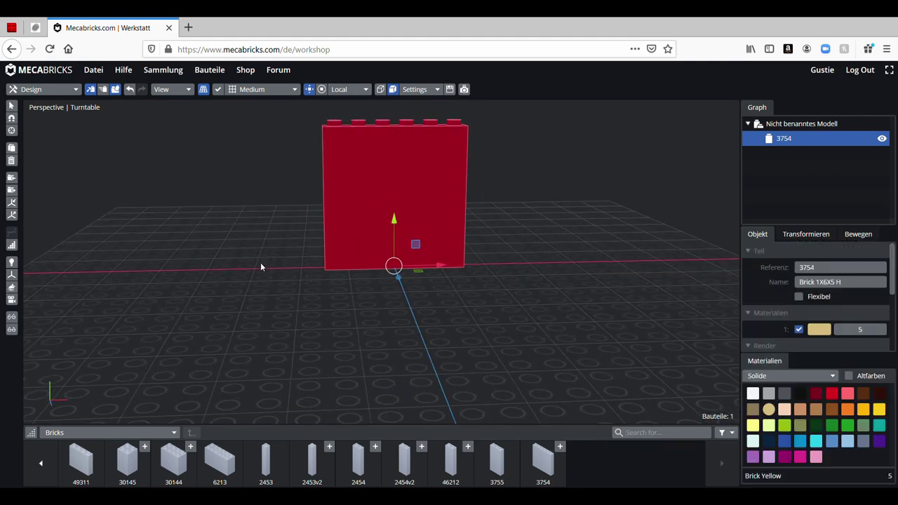
{"action": "left_click", "coordinate": [481, 341]}
{"action": "right_click_drag", "start_coordinate": [481, 341], "coordinate": [599, 335]}
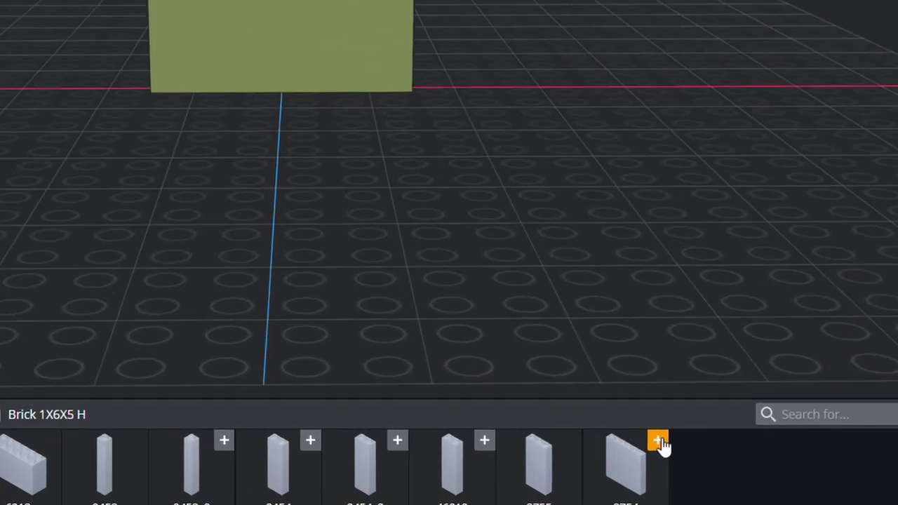
Add the rocket and astronaut 3754 bricks on either side of the plain brick.
{"action": "left_click", "coordinate": [658, 440]}
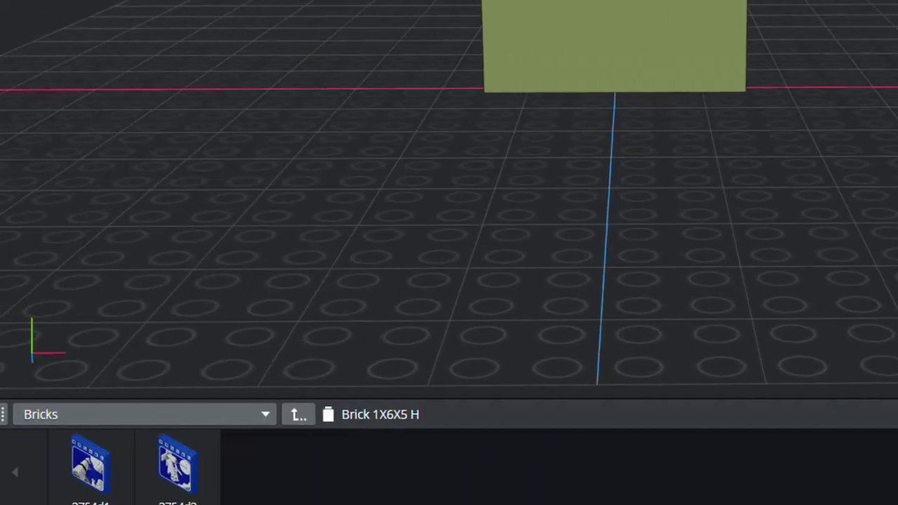
{"action": "left_click", "coordinate": [119, 475]}
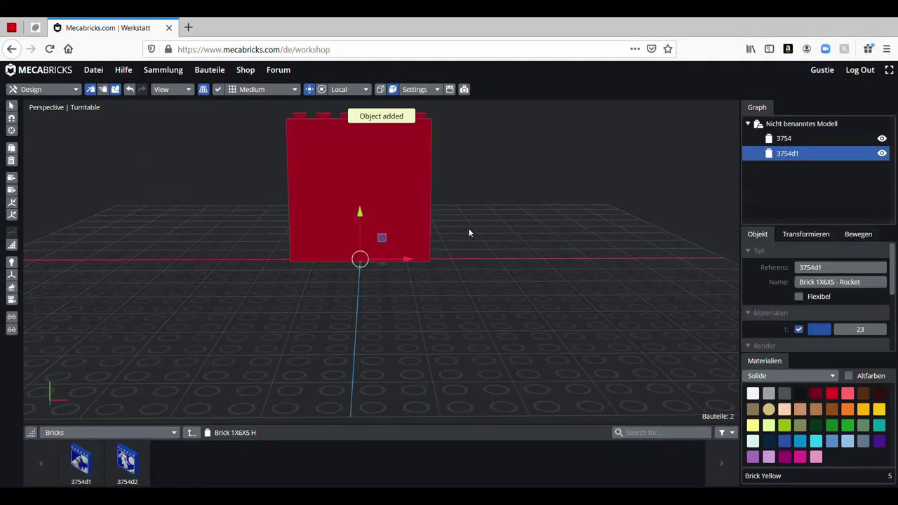
{"action": "left_click_drag", "start_coordinate": [426, 224], "coordinate": [253, 275]}
{"action": "left_click", "coordinate": [271, 299]}
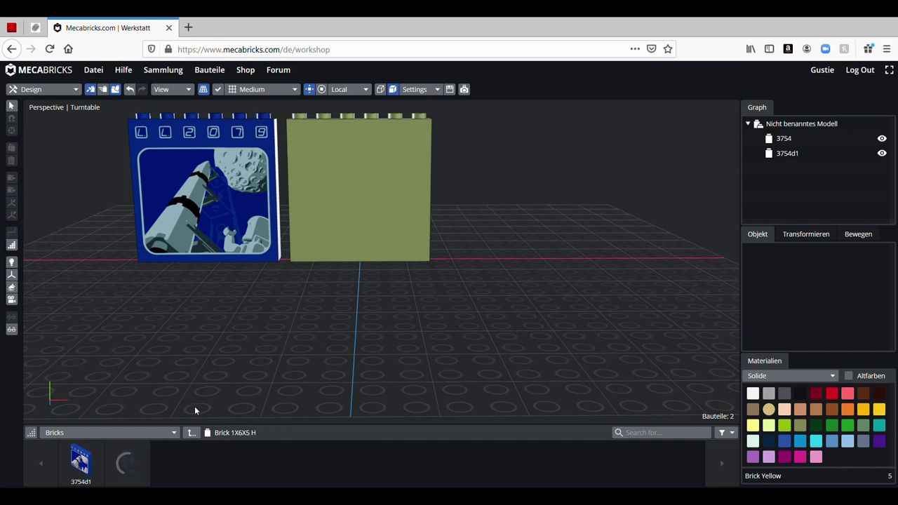
{"action": "left_click_drag", "start_coordinate": [400, 264], "coordinate": [545, 252]}
{"action": "left_click", "coordinate": [552, 322]}
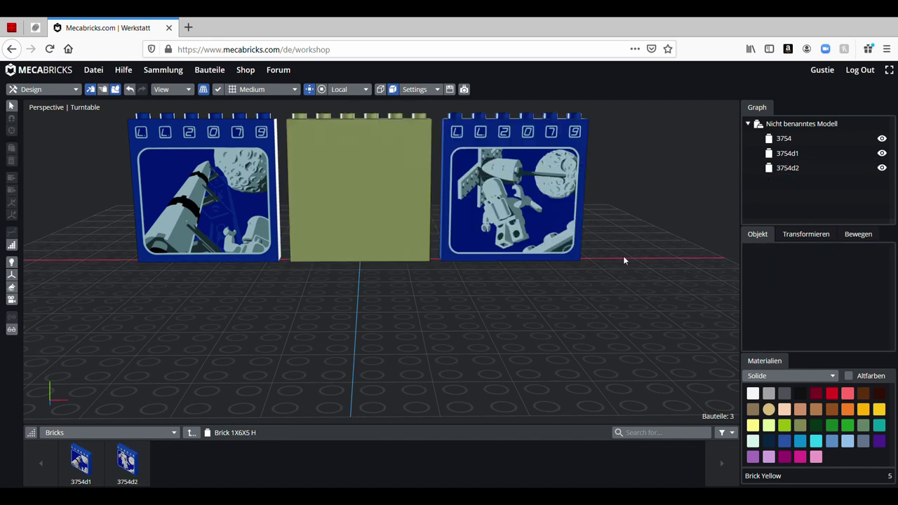
{"action": "middle_click_drag", "start_coordinate": [623, 260], "coordinate": [625, 285]}
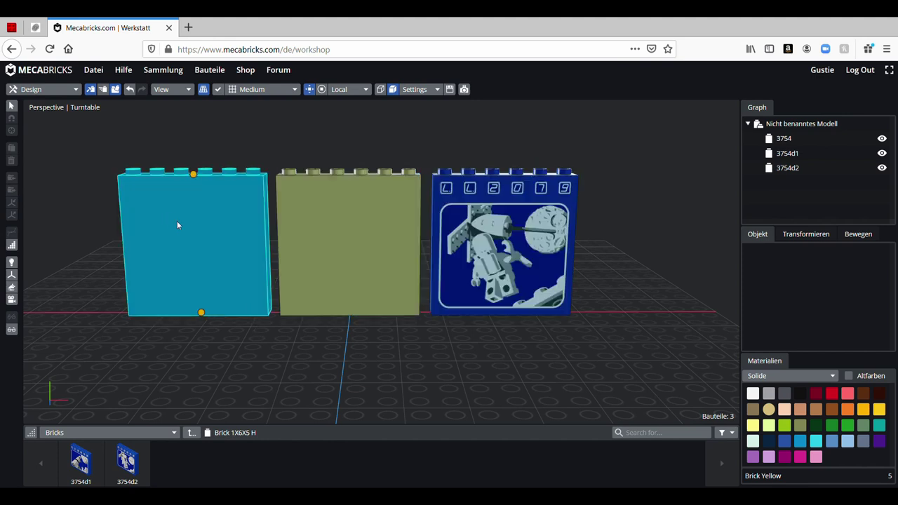
Delete the rocket brick and the plain 3754 brick.
{"action": "left_click", "coordinate": [178, 225]}
{"action": "key", "text": "Delete"}
{"action": "left_click", "coordinate": [309, 268]}
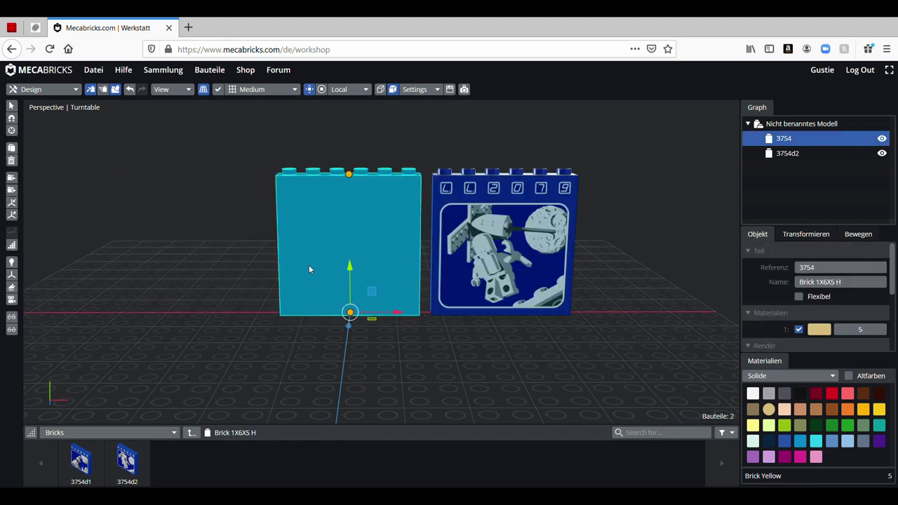
{"action": "key", "text": "Delete"}
Delete the last astronaut brick and back out of the 3754 and 3245 variant lists.
{"action": "left_click", "coordinate": [431, 259]}
{"action": "key", "text": "Delete"}
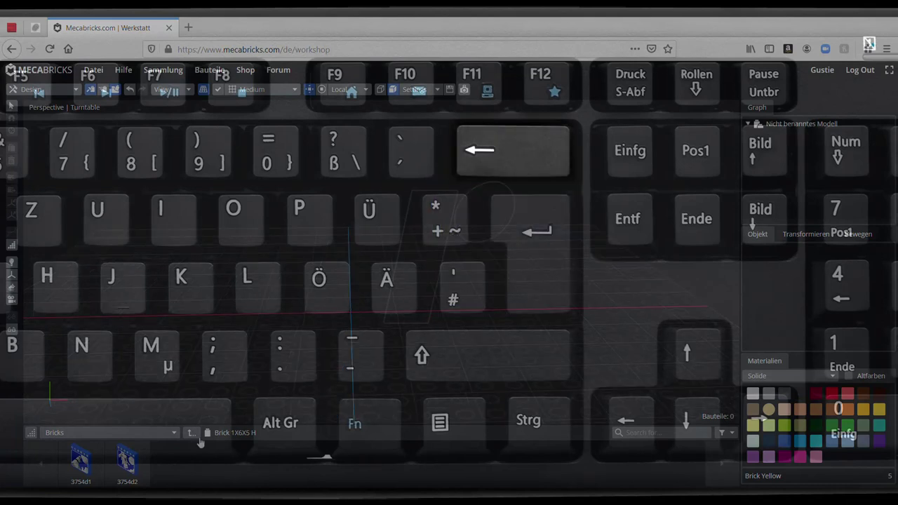
{"action": "left_click", "coordinate": [191, 432]}
{"action": "scroll", "coordinate": [453, 469], "scroll_direction": "down", "scroll_amount": 3}
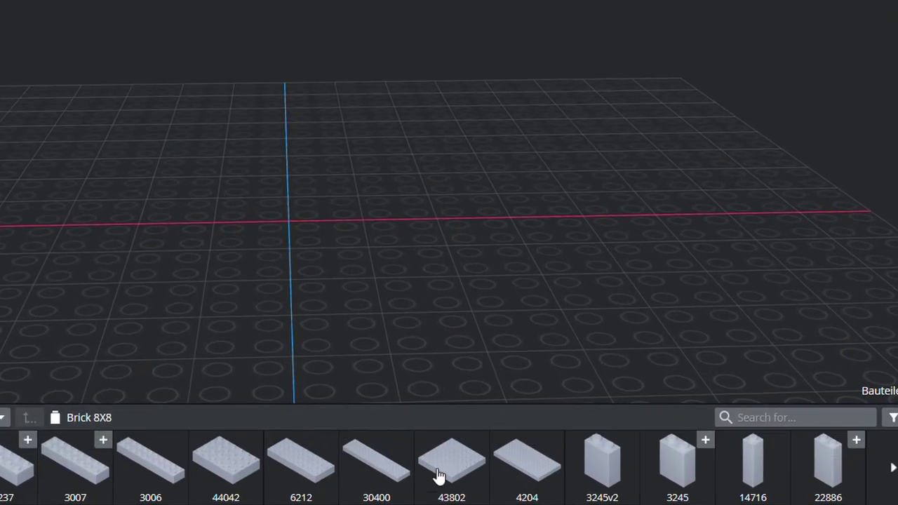
{"action": "left_click", "coordinate": [705, 440]}
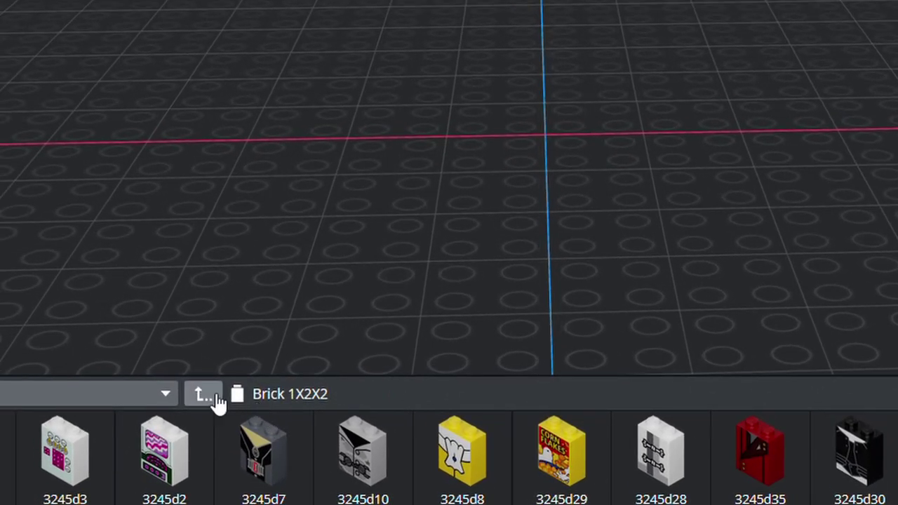
{"action": "left_click", "coordinate": [203, 396]}
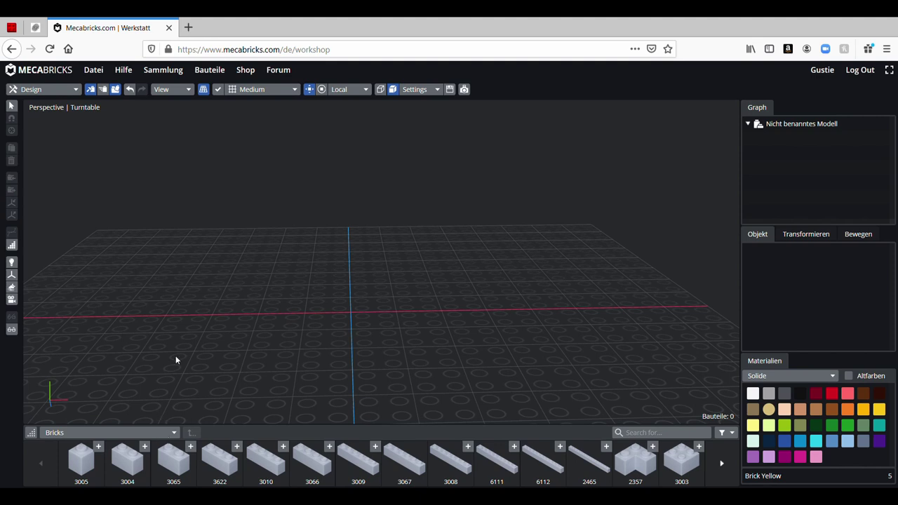
Switch the parts category to Minifigures.
{"action": "left_click", "coordinate": [103, 432]}
{"action": "scroll", "coordinate": [92, 386], "scroll_direction": "down", "scroll_amount": 1}
{"action": "scroll", "coordinate": [92, 386], "scroll_direction": "down", "scroll_amount": 2}
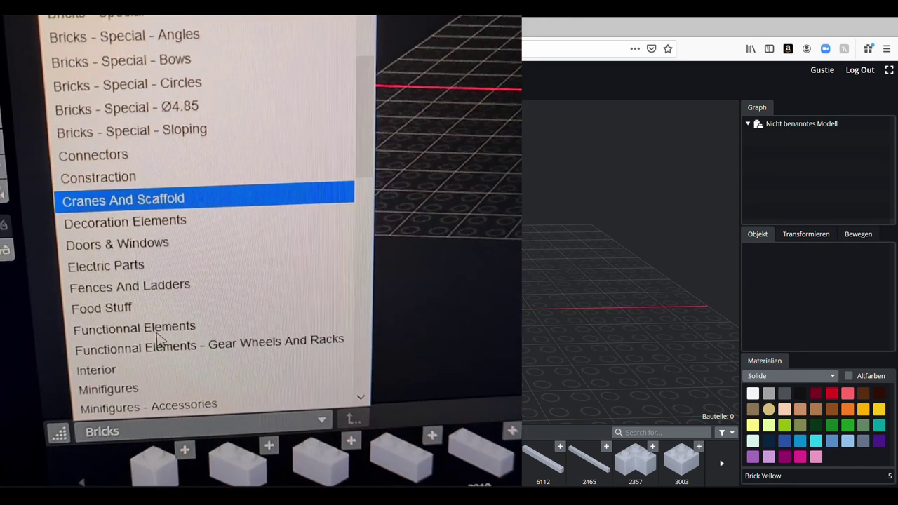
{"action": "scroll", "coordinate": [168, 340], "scroll_direction": "down", "scroll_amount": 1}
{"action": "left_click", "coordinate": [169, 338]}
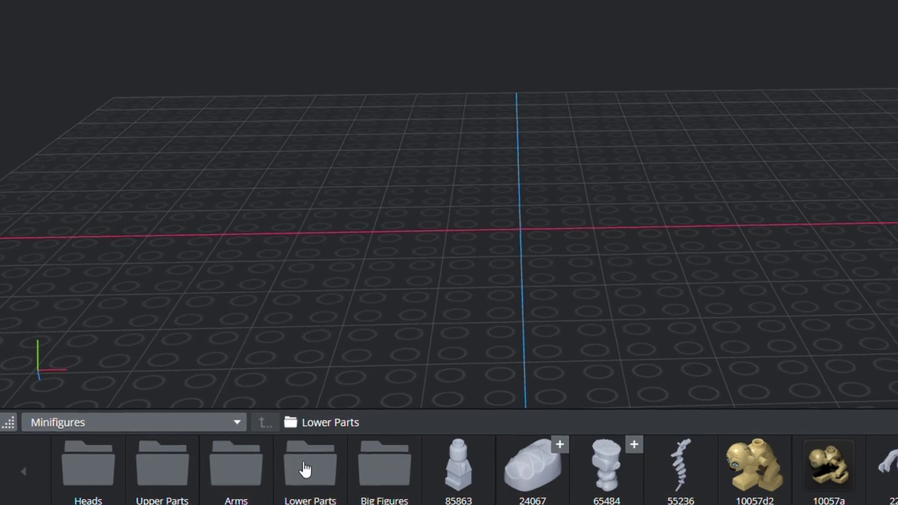
{"action": "left_click", "coordinate": [301, 466]}
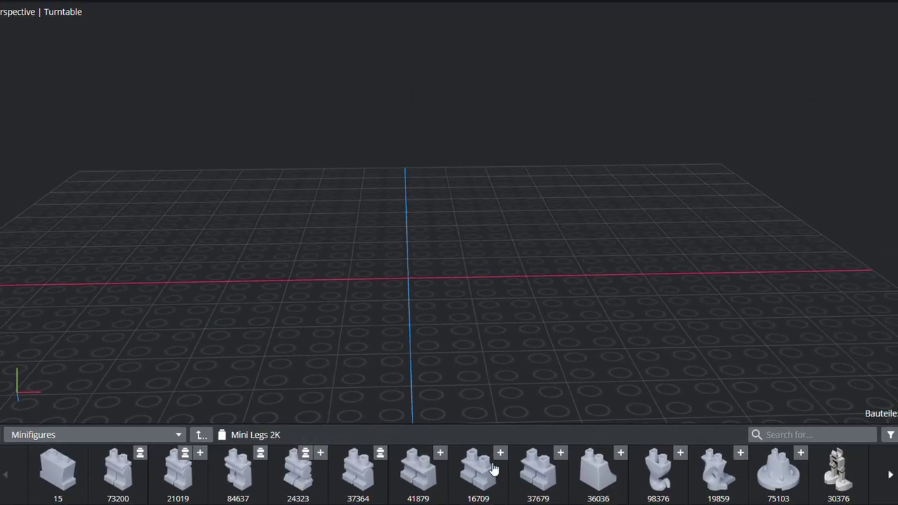
{"action": "scroll", "coordinate": [491, 470], "scroll_direction": "down", "scroll_amount": 3}
{"action": "scroll", "coordinate": [491, 477], "scroll_direction": "up", "scroll_amount": 3}
{"action": "left_click", "coordinate": [620, 452]}
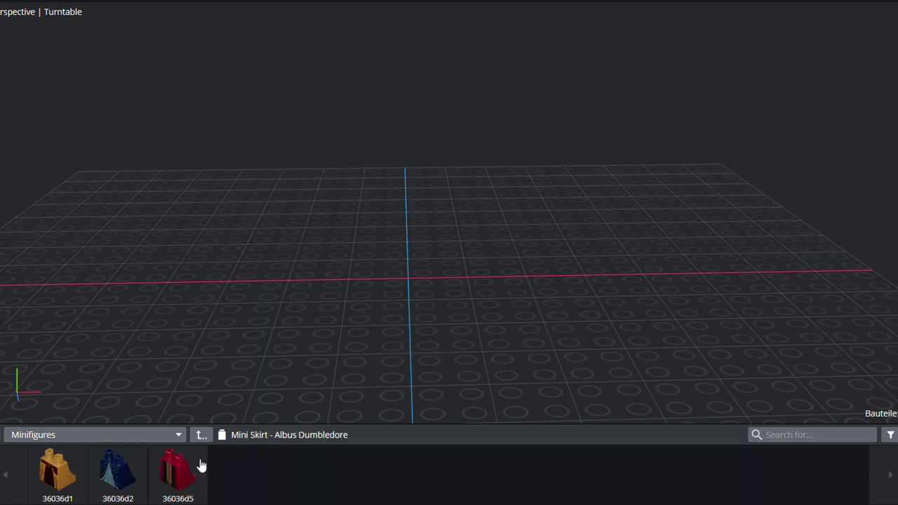
{"action": "left_click", "coordinate": [200, 435]}
{"action": "scroll", "coordinate": [189, 466], "scroll_direction": "down", "scroll_amount": 3}
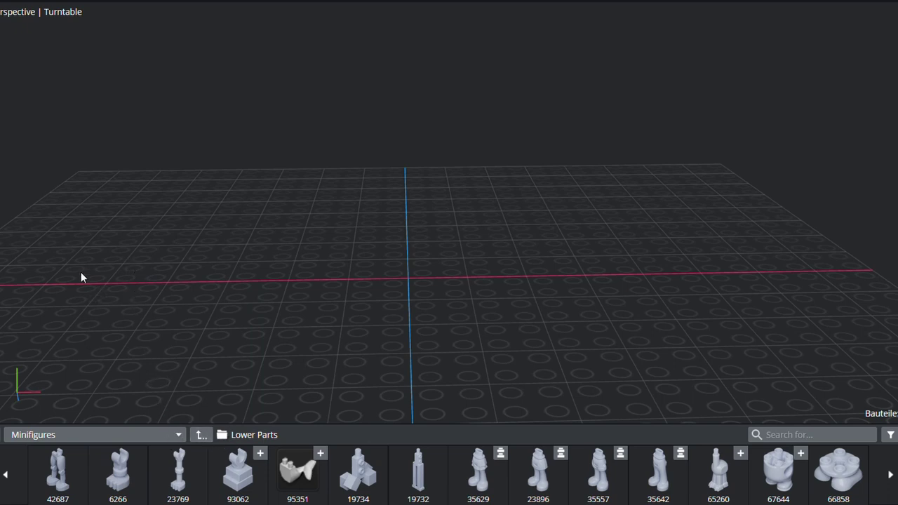
{"action": "left_click", "coordinate": [197, 436]}
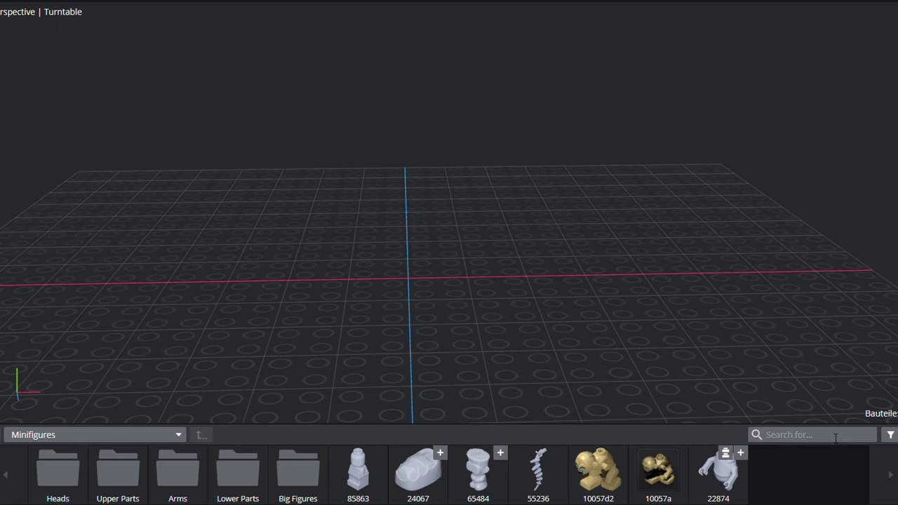
{"action": "middle_click_drag", "start_coordinate": [738, 373], "coordinate": [667, 334]}
Search parts for 'red', then open Ghostbusters under Minifigures - Lower Parts.
{"action": "left_click", "coordinate": [764, 435]}
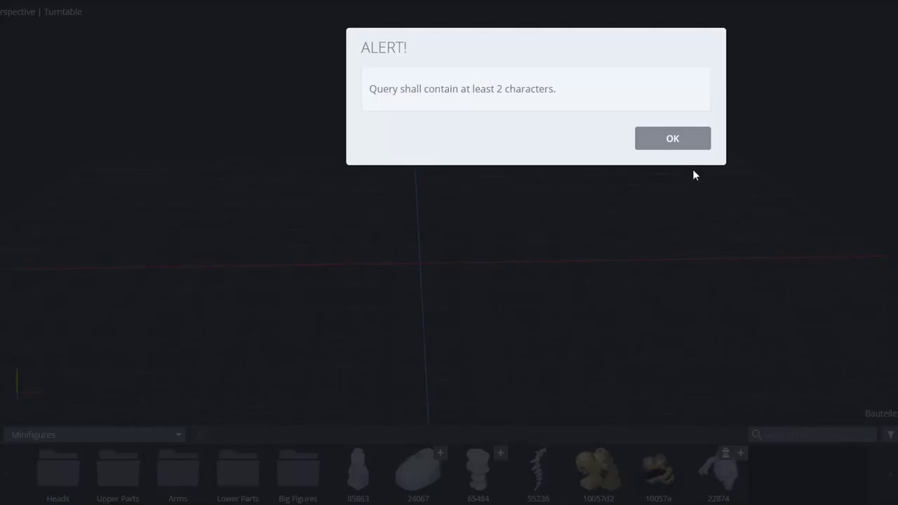
{"action": "left_click", "coordinate": [688, 140]}
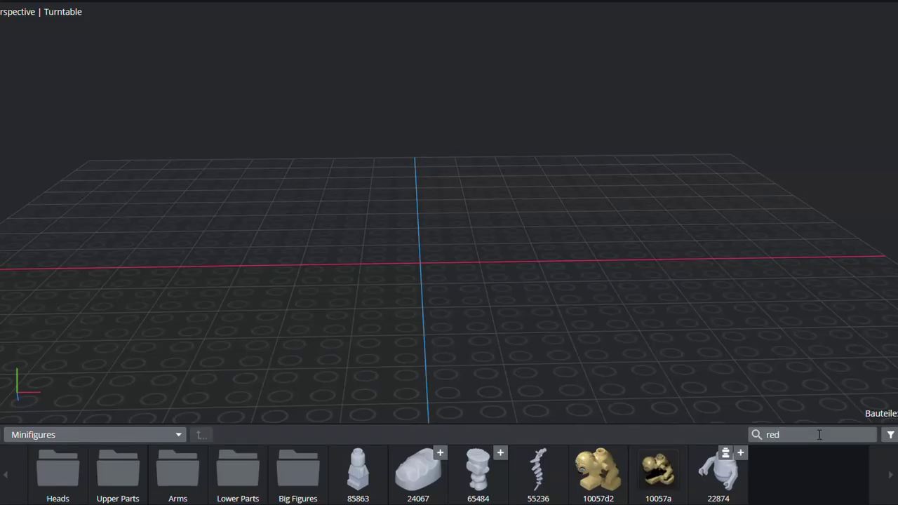
{"action": "key", "text": "Return"}
{"action": "scroll", "coordinate": [321, 479], "scroll_direction": "down", "scroll_amount": 3}
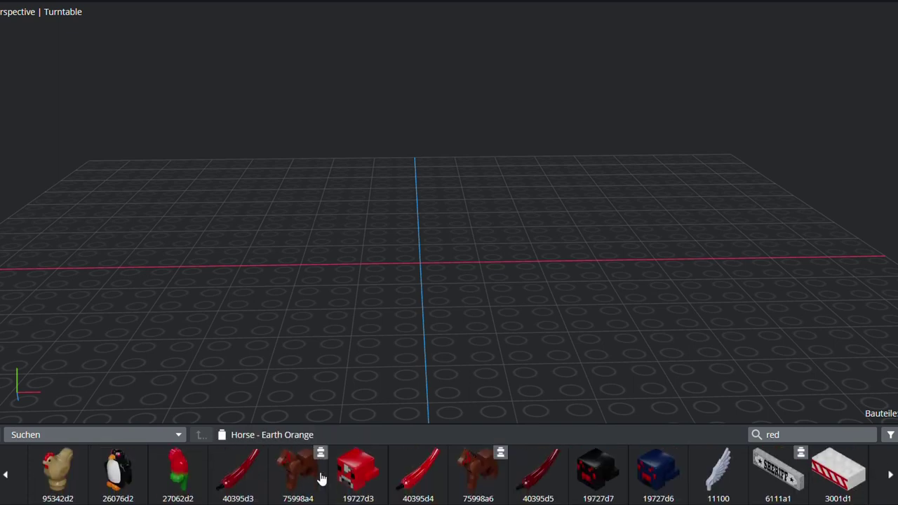
{"action": "scroll", "coordinate": [321, 479], "scroll_direction": "down", "scroll_amount": 5}
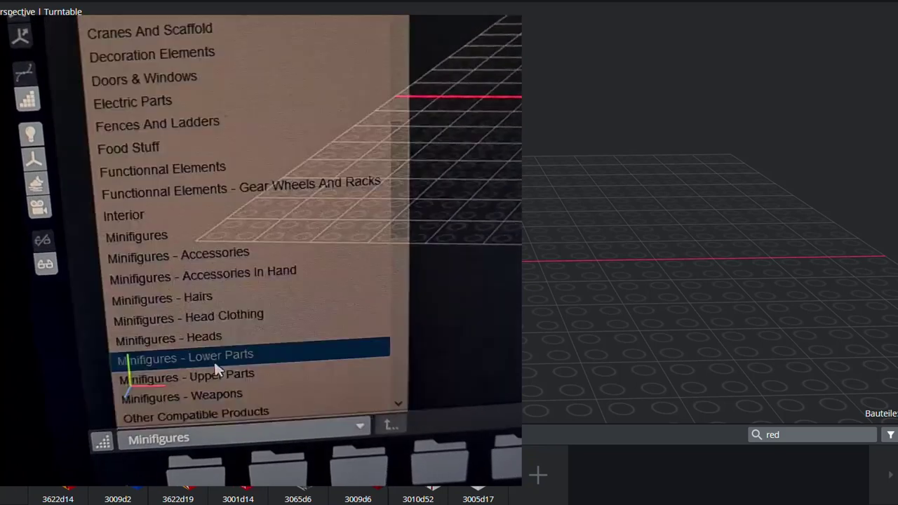
{"action": "left_click", "coordinate": [84, 379]}
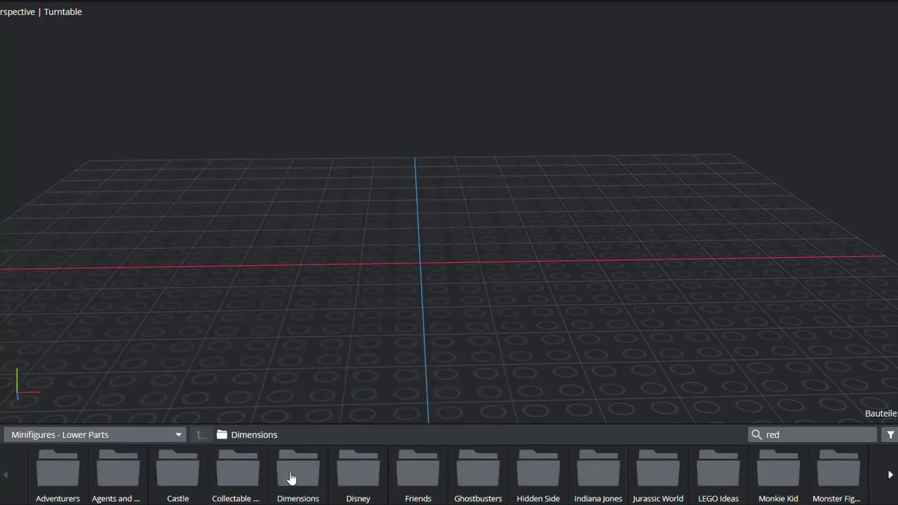
{"action": "double_click", "coordinate": [479, 473]}
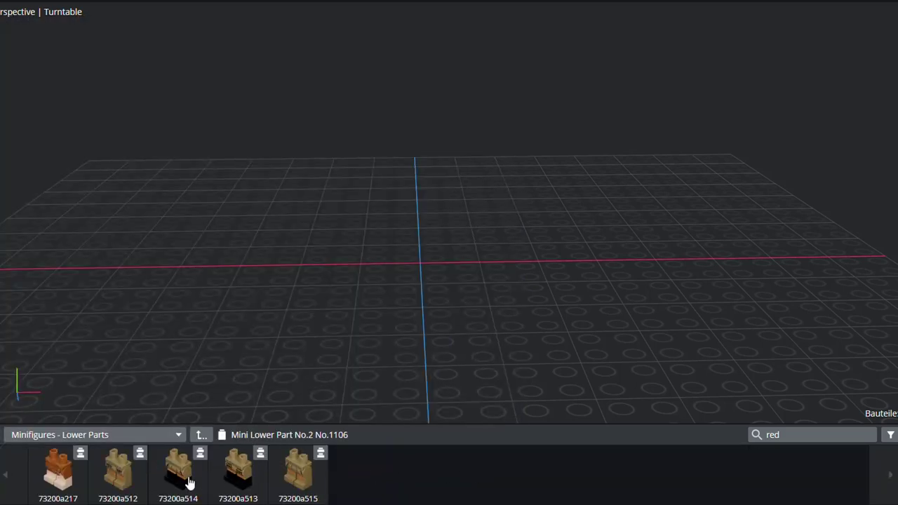
Place the 73200a217 Mini Lower Part No.2 No.1003 legs and return to the theme folders.
{"action": "left_click", "coordinate": [59, 481]}
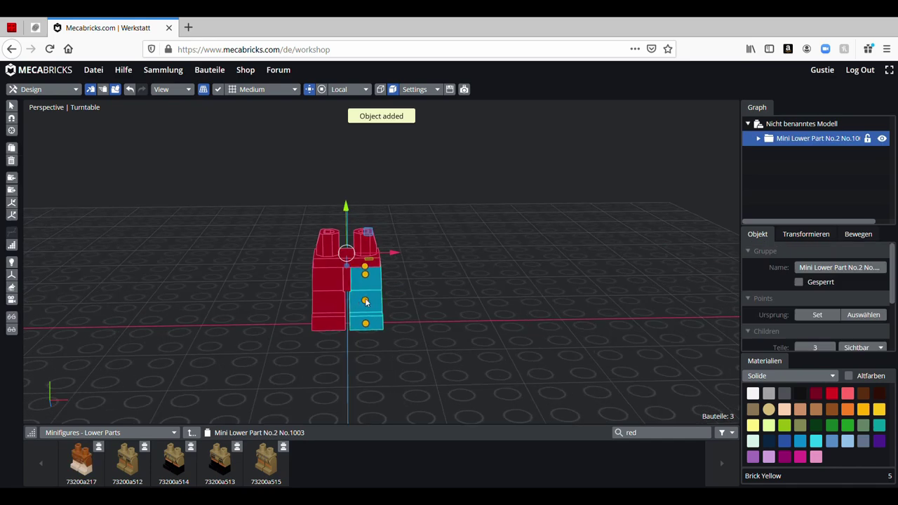
{"action": "right_click_drag", "start_coordinate": [348, 304], "coordinate": [391, 311]}
{"action": "left_click", "coordinate": [370, 309]}
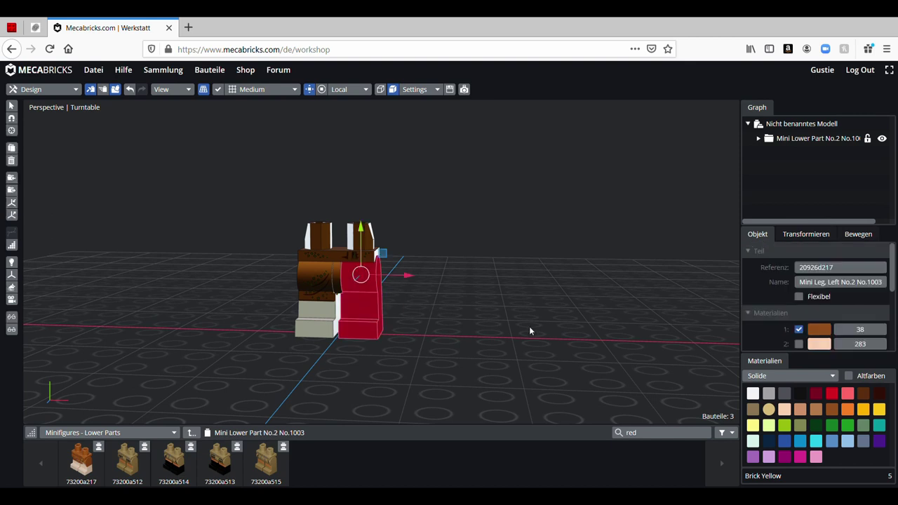
{"action": "left_click", "coordinate": [579, 323]}
{"action": "left_click", "coordinate": [190, 434]}
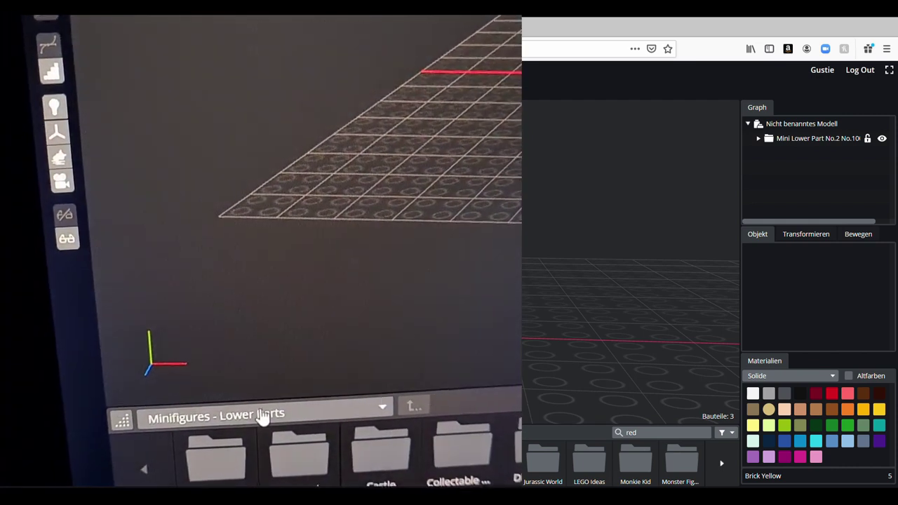
Add the blue Minecraft torso 76382a252 from Minifigures - Upper Parts onto the legs.
{"action": "left_click", "coordinate": [108, 433]}
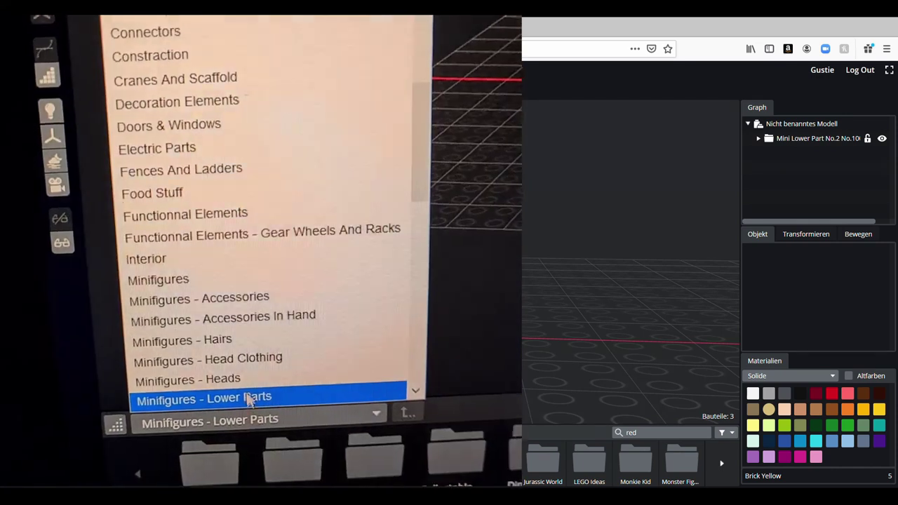
{"action": "scroll", "coordinate": [246, 373], "scroll_direction": "down", "scroll_amount": 1}
{"action": "left_click", "coordinate": [244, 371]}
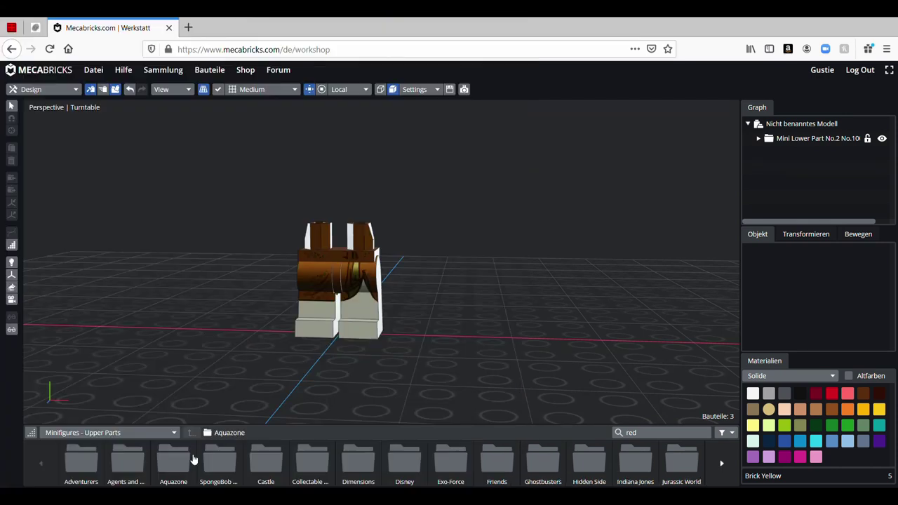
{"action": "scroll", "coordinate": [197, 457], "scroll_direction": "down", "scroll_amount": 5}
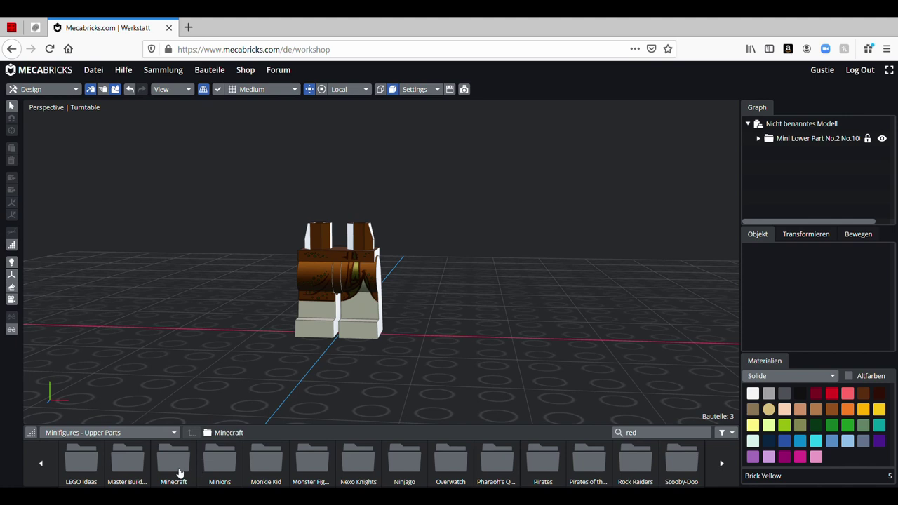
{"action": "left_click", "coordinate": [174, 463]}
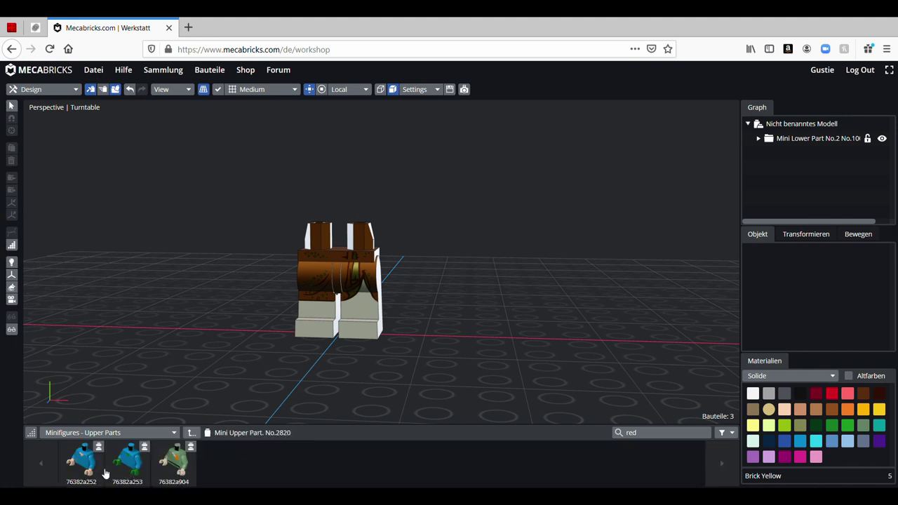
{"action": "left_click_drag", "start_coordinate": [84, 463], "coordinate": [81, 483]}
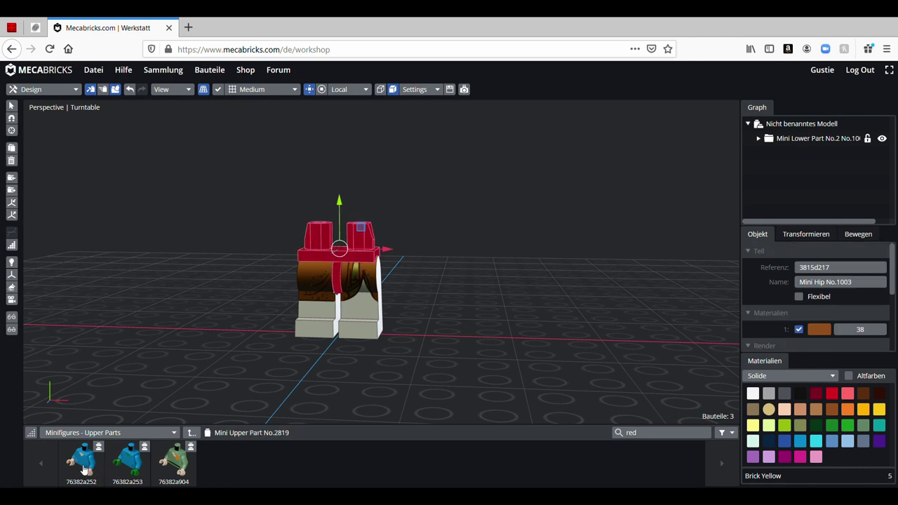
{"action": "left_click", "coordinate": [83, 466]}
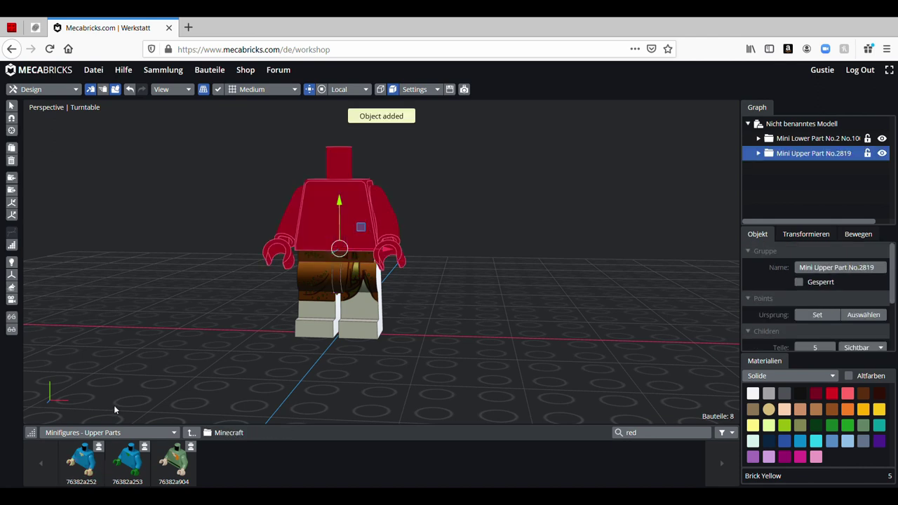
{"action": "left_click", "coordinate": [234, 322]}
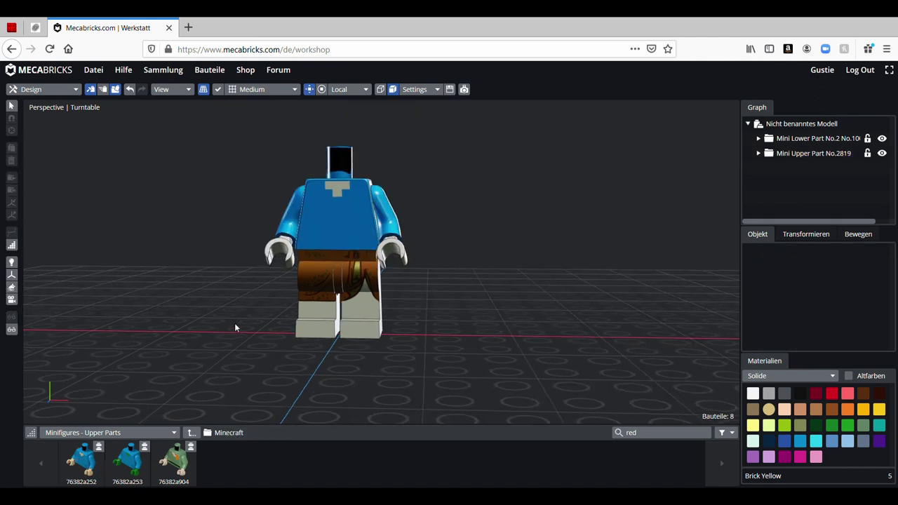
Orbit around the figure and check the torso's selection and neck attachment point.
{"action": "mouse_move", "coordinate": [235, 323]}
{"action": "right_mouse_down"}
{"action": "mouse_move", "coordinate": [549, 325]}
{"action": "mouse_move", "coordinate": [143, 344]}
{"action": "mouse_move", "coordinate": [287, 337]}
{"action": "mouse_move", "coordinate": [225, 330]}
{"action": "right_mouse_up"}
{"action": "left_click", "coordinate": [346, 188]}
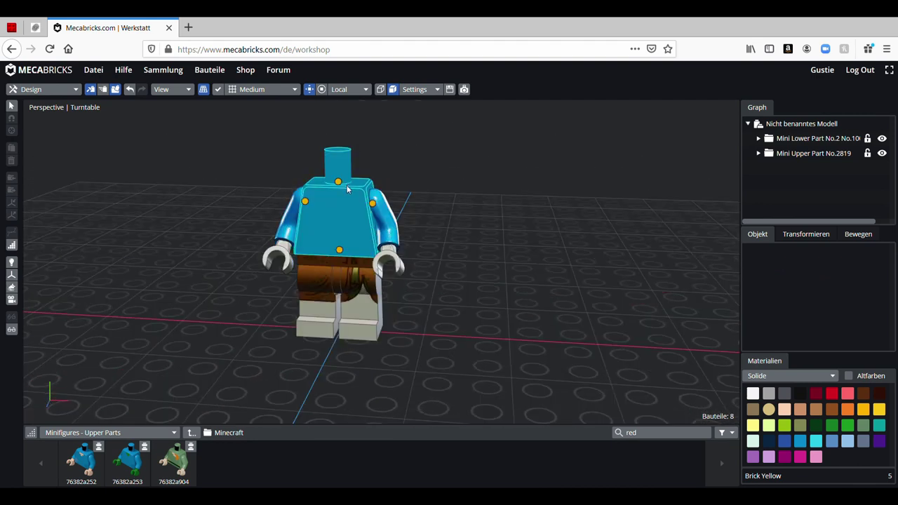
{"action": "left_click", "coordinate": [339, 182]}
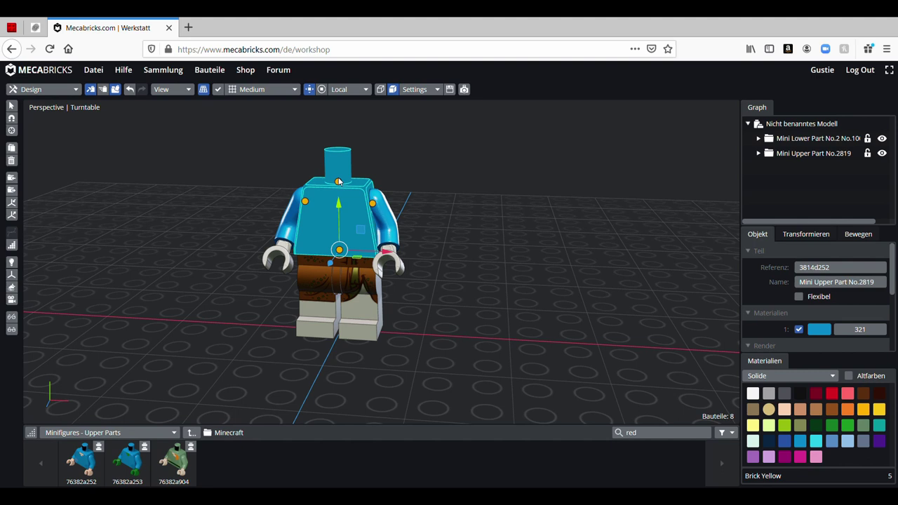
{"action": "left_click", "coordinate": [338, 182]}
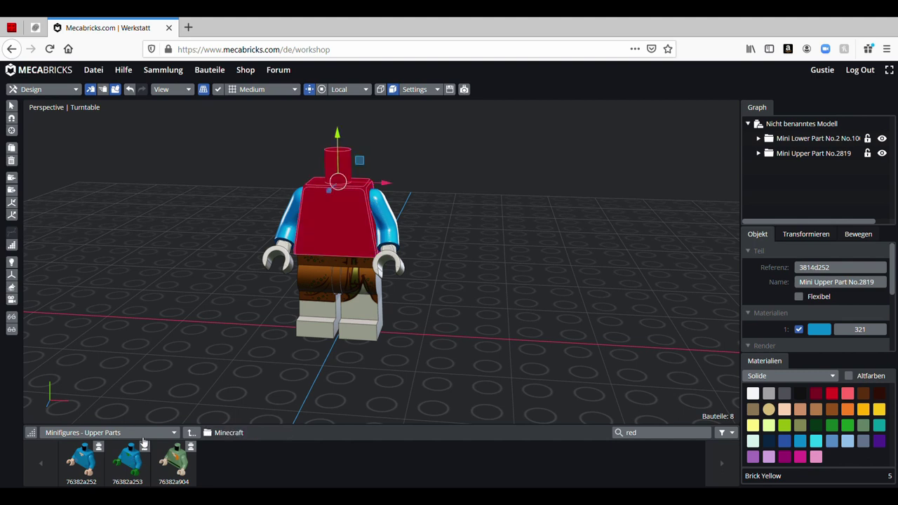
{"action": "left_click", "coordinate": [398, 375]}
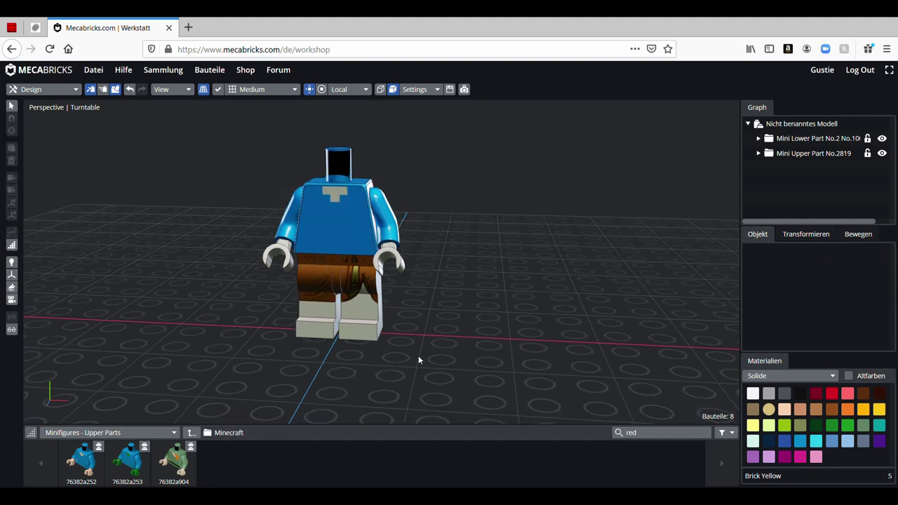
{"action": "right_click_drag", "start_coordinate": [418, 358], "coordinate": [330, 359]}
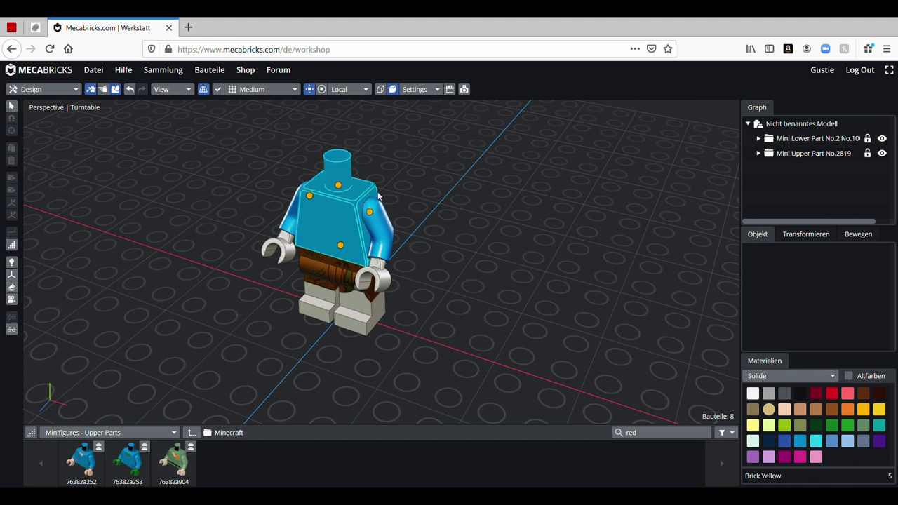
Place the green grinning head 3626d1482 from the Agents folder on the torso.
{"action": "left_click", "coordinate": [339, 187]}
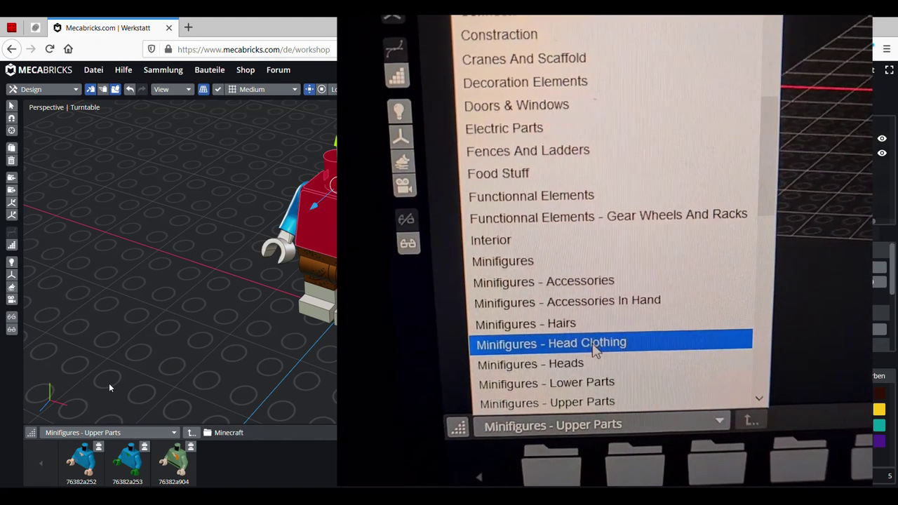
{"action": "left_click", "coordinate": [109, 396]}
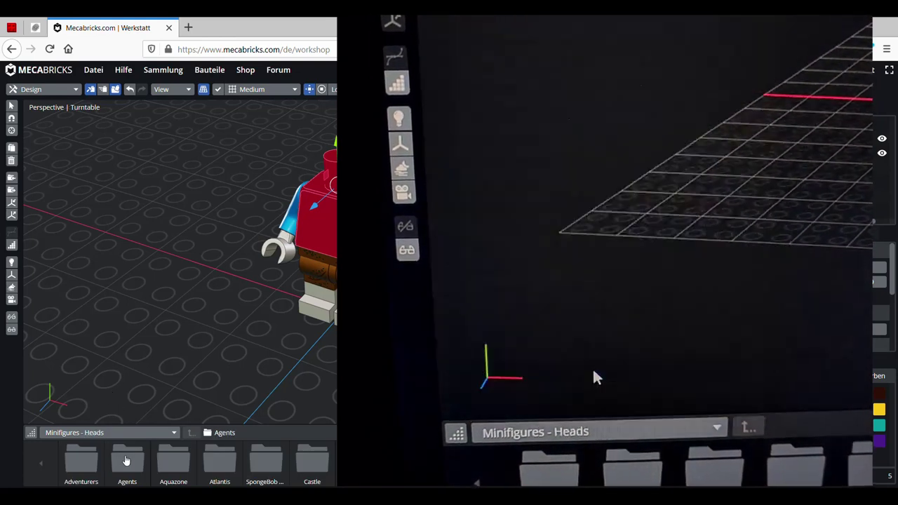
{"action": "left_click", "coordinate": [142, 456]}
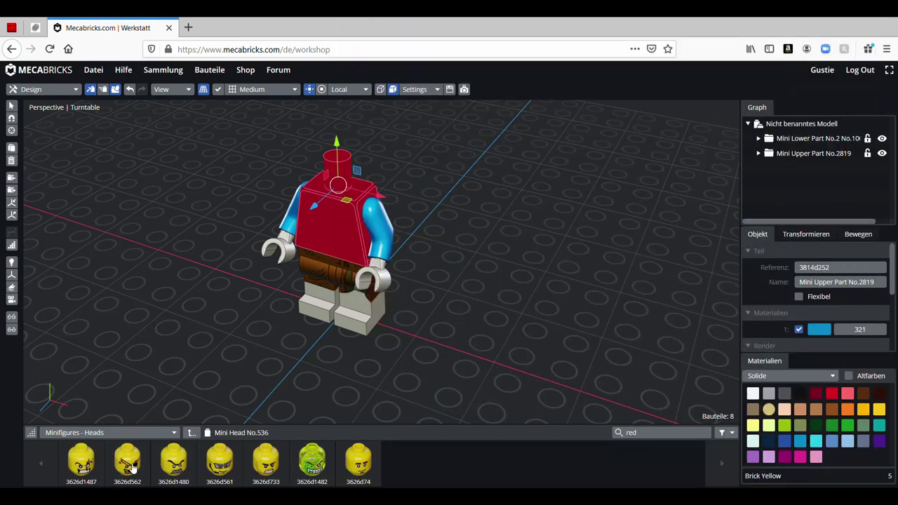
{"action": "left_click_drag", "start_coordinate": [315, 461], "coordinate": [365, 339]}
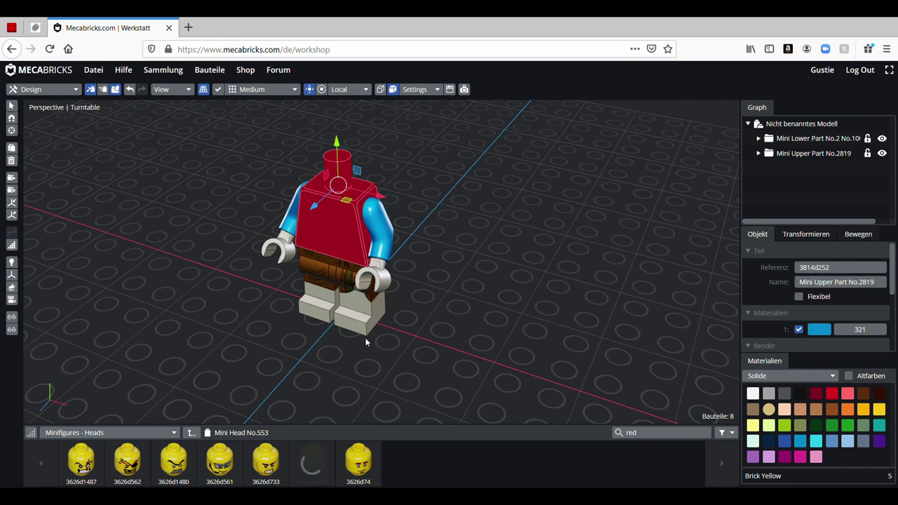
{"action": "left_click", "coordinate": [468, 290]}
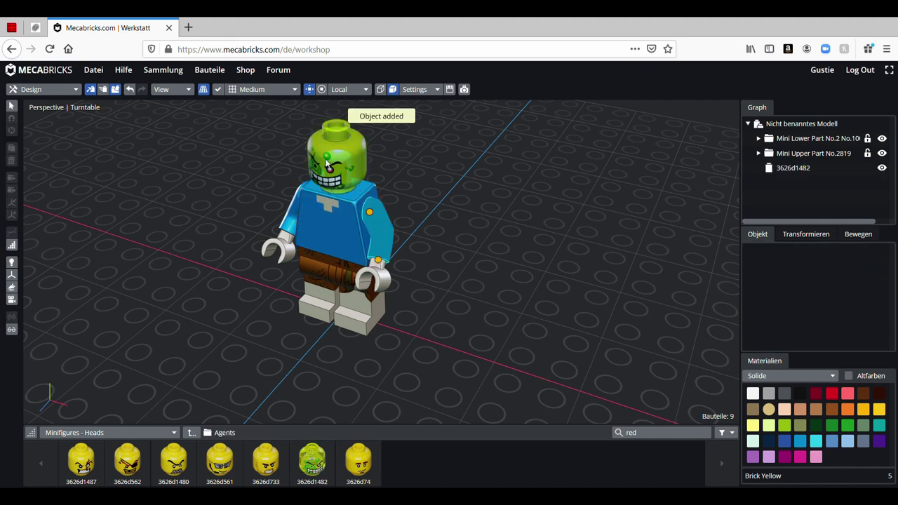
Add a spare yellow head 3626d74 and a second green 3626d1482 head.
{"action": "left_click", "coordinate": [371, 218]}
{"action": "left_click", "coordinate": [359, 461]}
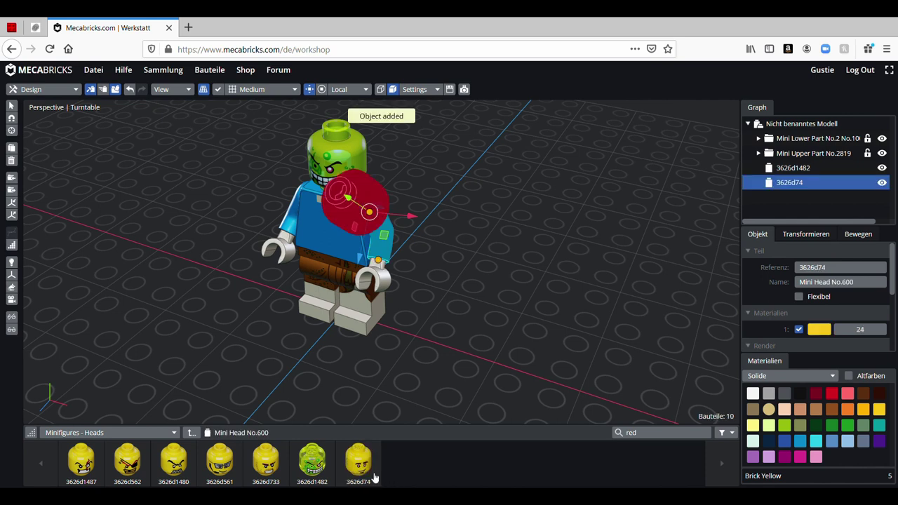
{"action": "left_click", "coordinate": [397, 359]}
{"action": "right_click_drag", "start_coordinate": [397, 359], "coordinate": [211, 229]}
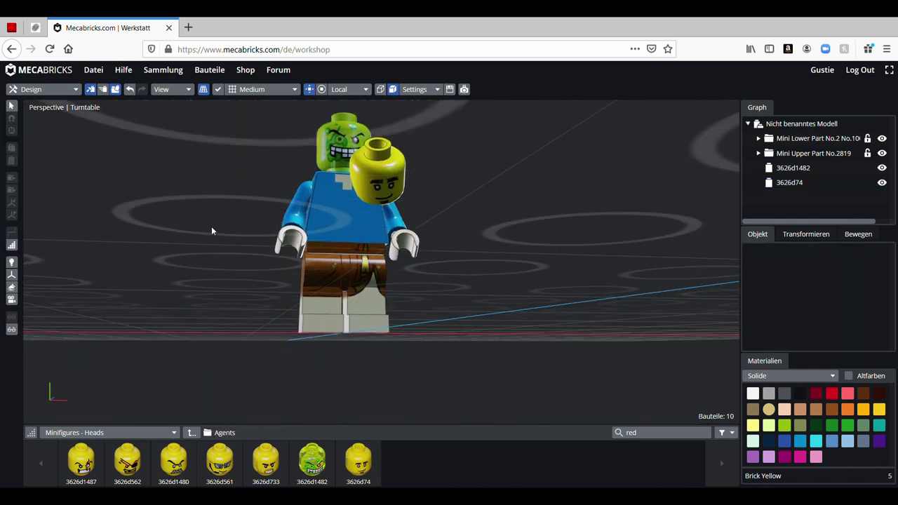
{"action": "left_click", "coordinate": [321, 330]}
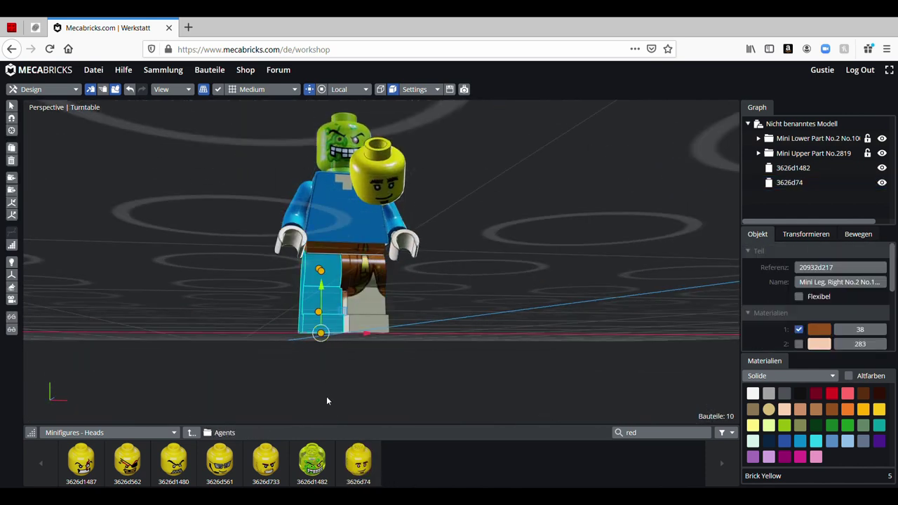
{"action": "left_click", "coordinate": [311, 462]}
{"action": "left_click", "coordinate": [390, 385]}
{"action": "right_click_drag", "start_coordinate": [390, 385], "coordinate": [428, 341]}
{"action": "scroll", "coordinate": [298, 331], "scroll_direction": "up", "scroll_amount": 5}
{"action": "right_click_drag", "start_coordinate": [292, 341], "coordinate": [402, 289]}
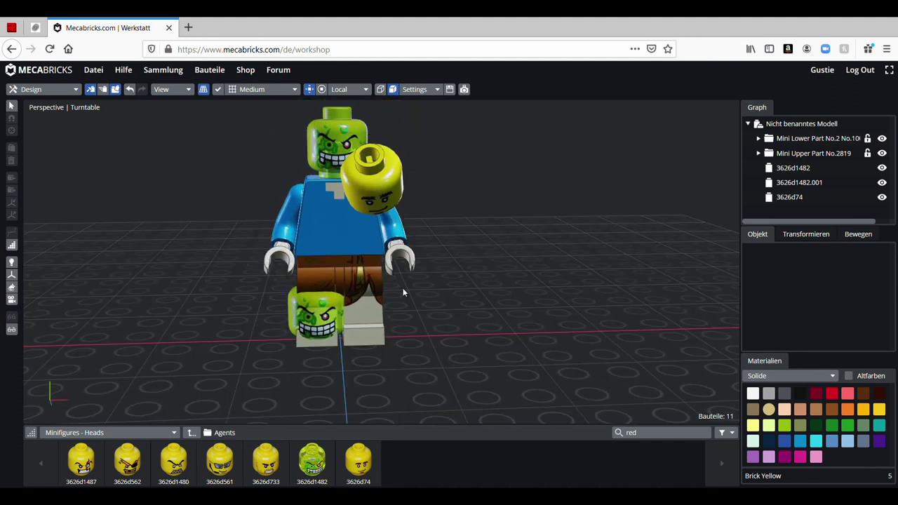
Undo four times to remove the extra green and yellow heads.
{"action": "left_click", "coordinate": [129, 91]}
{"action": "left_click", "coordinate": [129, 90]}
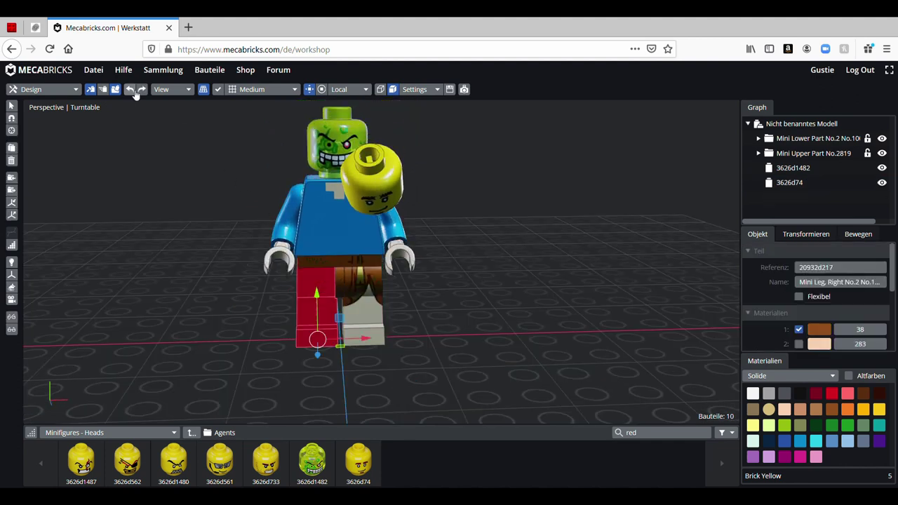
{"action": "left_click", "coordinate": [133, 90]}
{"action": "left_click", "coordinate": [133, 90]}
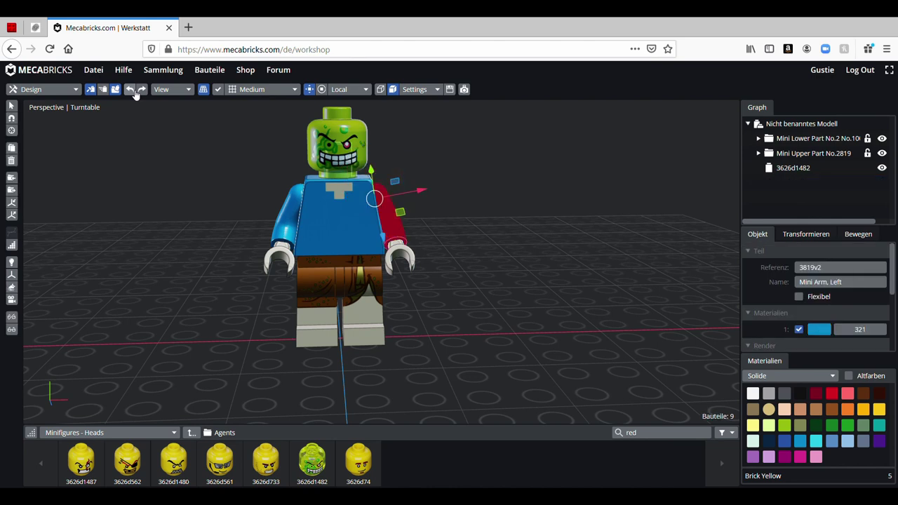
{"action": "right_click_drag", "start_coordinate": [462, 227], "coordinate": [688, 208]}
{"action": "right_click_drag", "start_coordinate": [390, 288], "coordinate": [418, 323]}
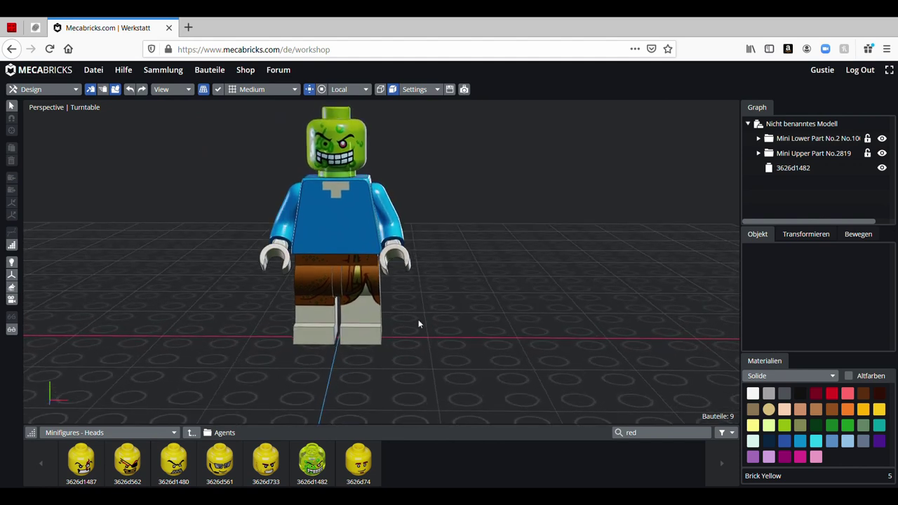
Return the parts browser to the head category folders and inspect the figure's left side.
{"action": "left_click", "coordinate": [188, 434]}
{"action": "right_click_drag", "start_coordinate": [270, 346], "coordinate": [246, 327]}
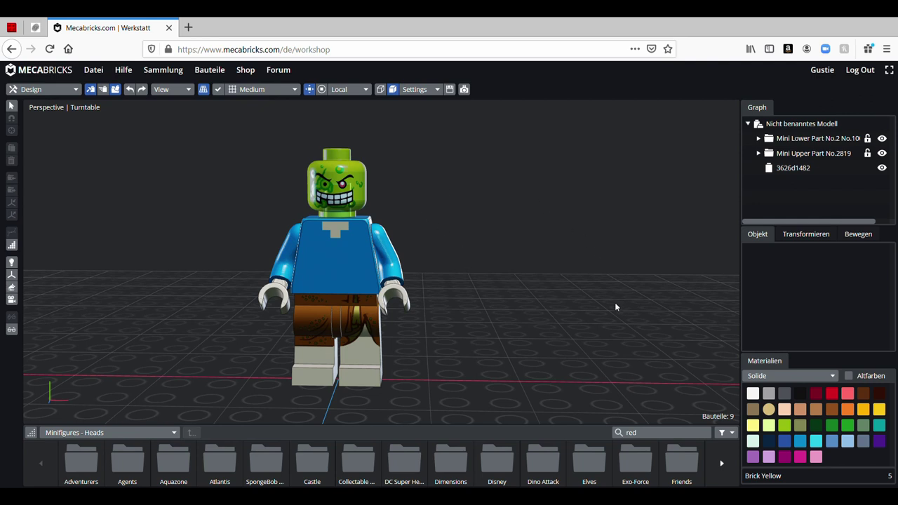
{"action": "left_click", "coordinate": [348, 261]}
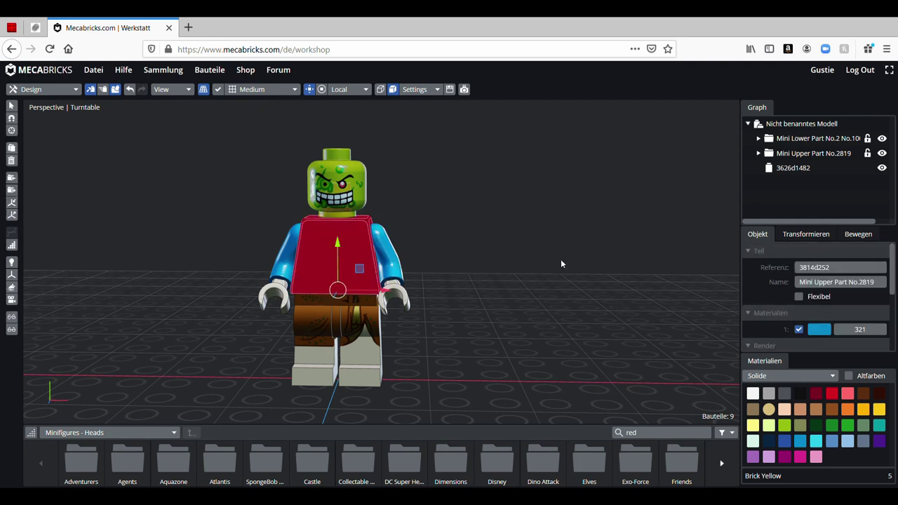
{"action": "left_click", "coordinate": [523, 269]}
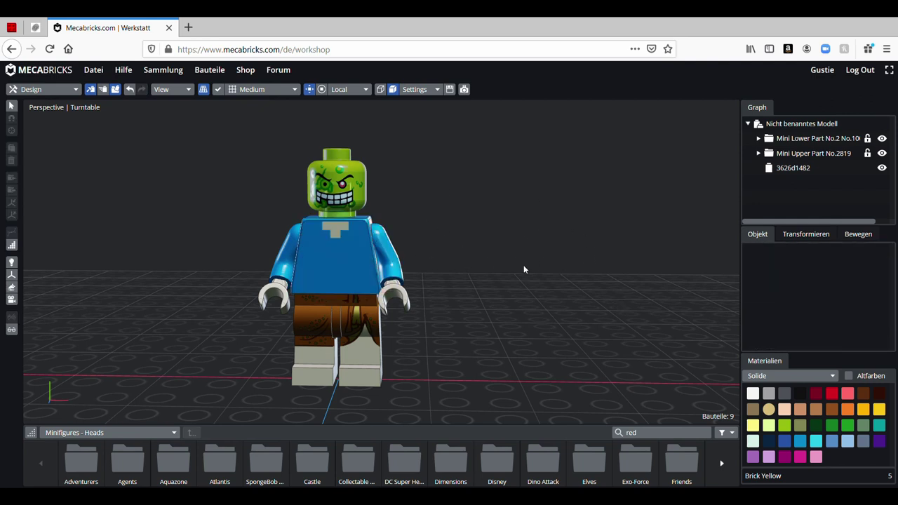
{"action": "left_click", "coordinate": [361, 274]}
{"action": "right_click_drag", "start_coordinate": [533, 286], "coordinate": [246, 219]}
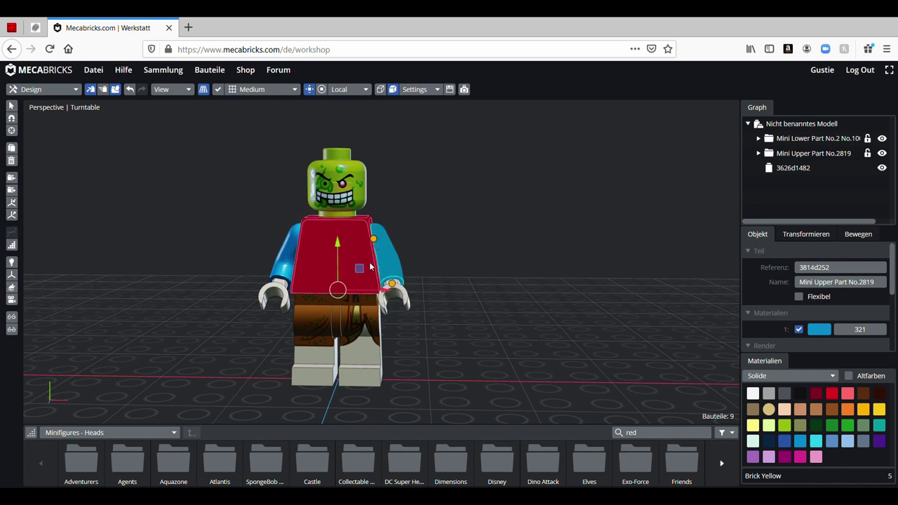
{"action": "left_click", "coordinate": [586, 271]}
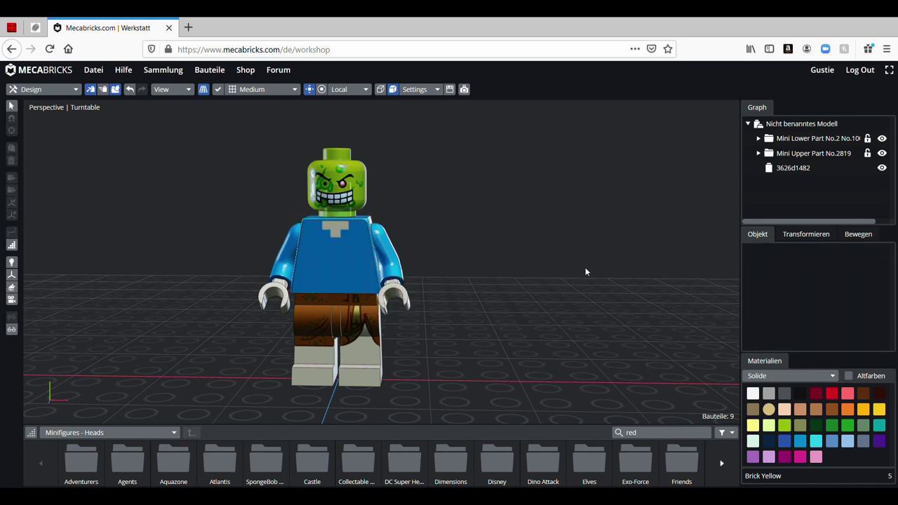
Select the upper body group in the model's part list.
{"action": "left_click", "coordinate": [805, 155]}
{"action": "left_click", "coordinate": [808, 139]}
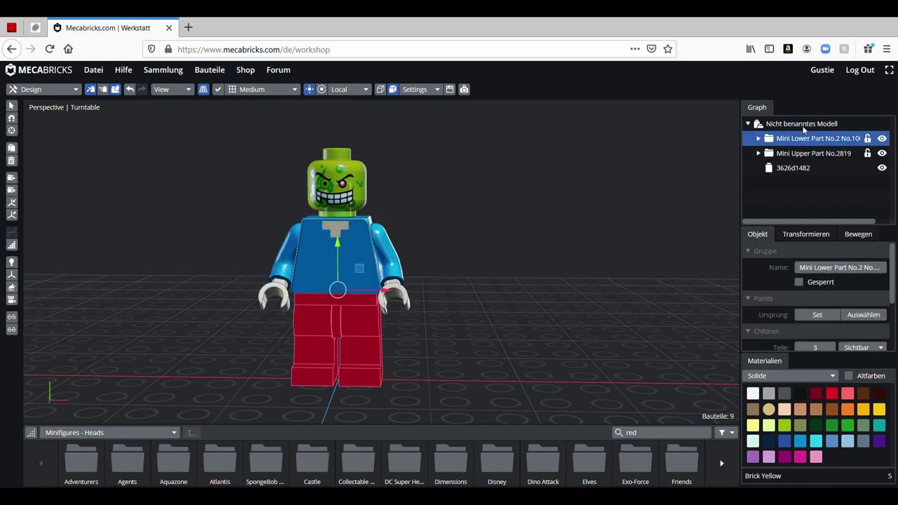
{"action": "left_click", "coordinate": [797, 154]}
{"action": "left_click", "coordinate": [797, 146]}
{"action": "left_click", "coordinate": [797, 153]}
{"action": "left_click", "coordinate": [797, 145]}
{"action": "left_click", "coordinate": [796, 167]}
{"action": "left_click", "coordinate": [796, 153]}
{"action": "left_click", "coordinate": [616, 241]}
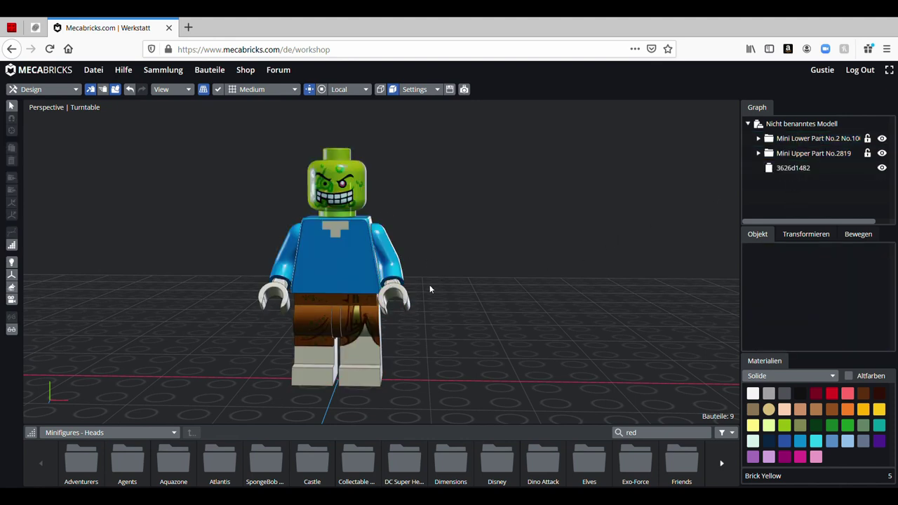
{"action": "left_click", "coordinate": [815, 151]}
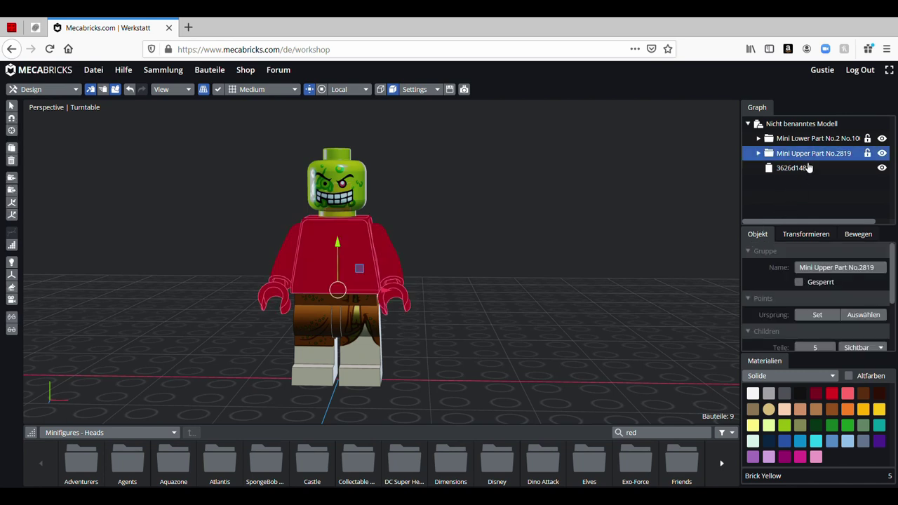
{"action": "left_click", "coordinate": [795, 190]}
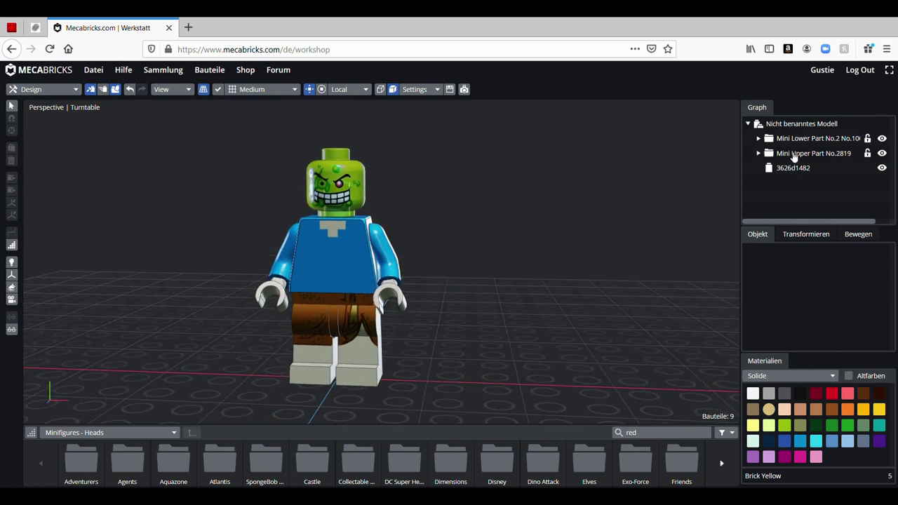
{"action": "left_click", "coordinate": [794, 155]}
{"action": "left_click", "coordinate": [800, 138]}
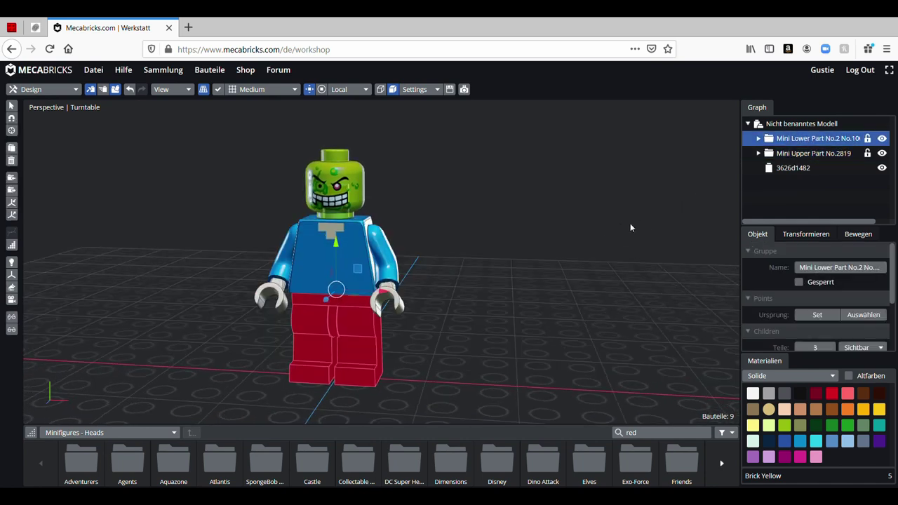
{"action": "left_click", "coordinate": [789, 154]}
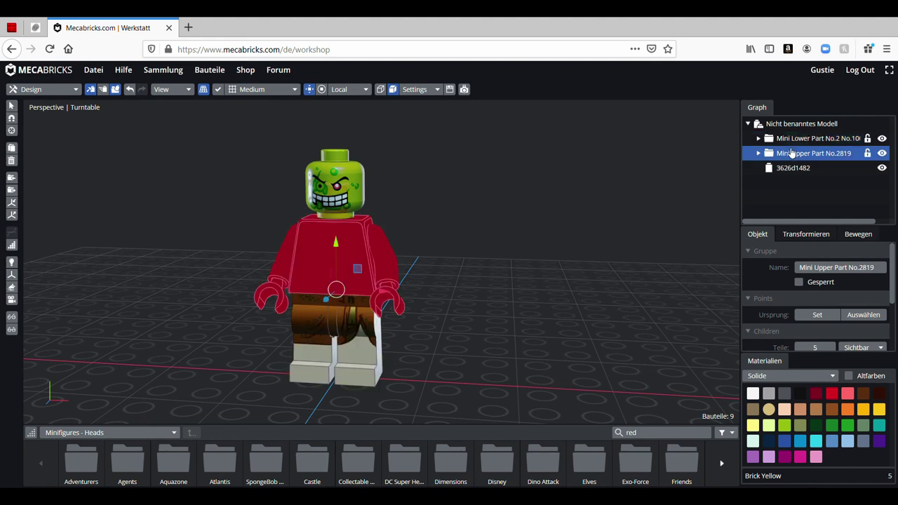
{"action": "right_click_drag", "start_coordinate": [573, 295], "coordinate": [640, 288]}
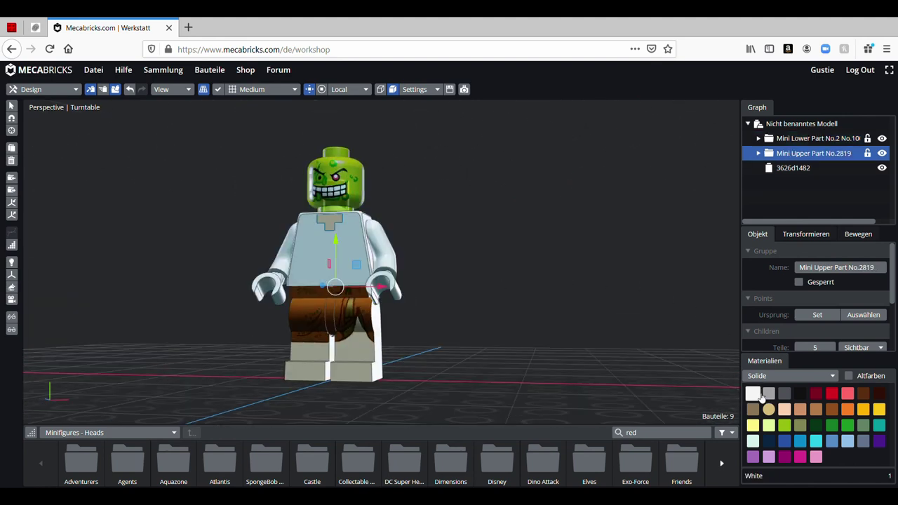
Colour the upper body Bright Blue, then Earth Green.
{"action": "left_click", "coordinate": [783, 441]}
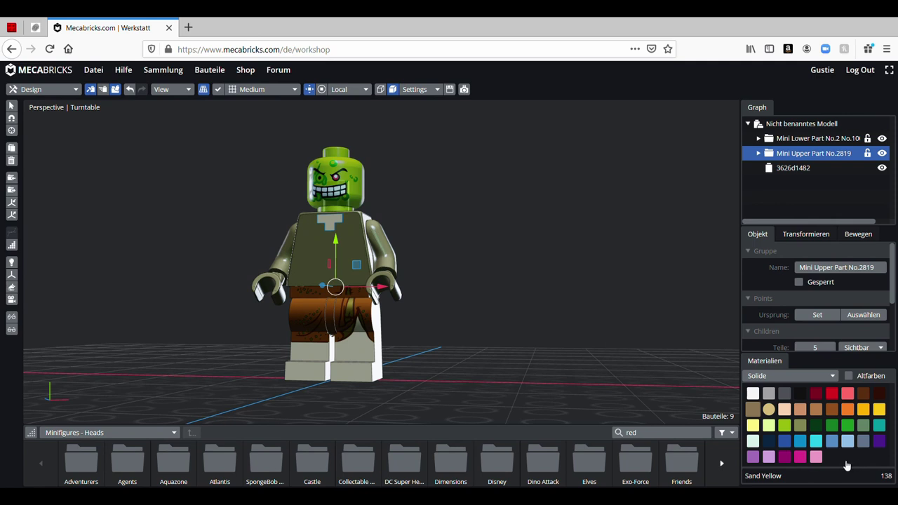
{"action": "left_click", "coordinate": [817, 428]}
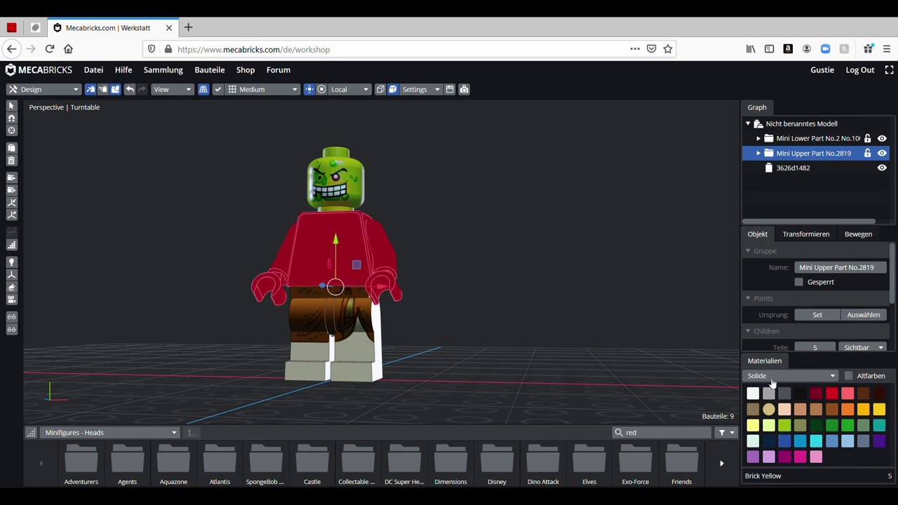
{"action": "left_click", "coordinate": [545, 326]}
{"action": "scroll", "coordinate": [491, 319], "scroll_direction": "up", "scroll_amount": 5}
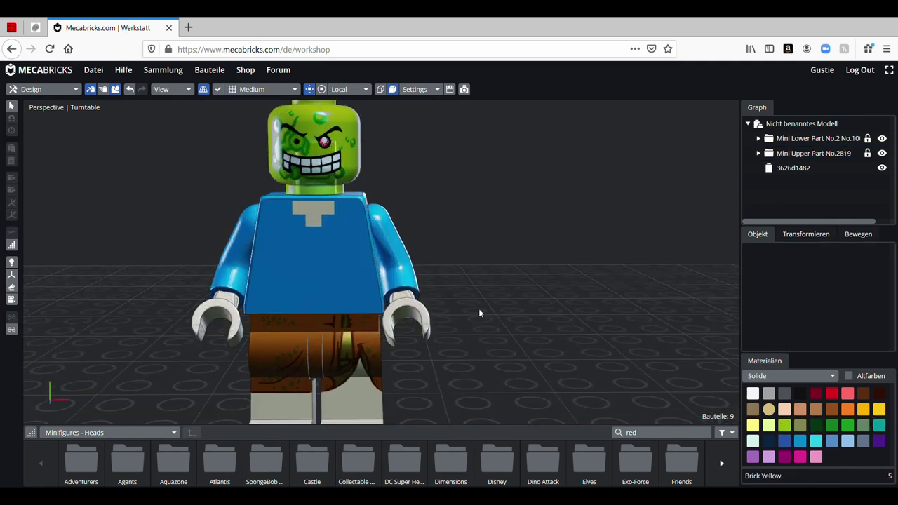
{"action": "right_click_drag", "start_coordinate": [545, 298], "coordinate": [462, 279]}
Make the torso White, then switch it to the speckled Gefleckt material.
{"action": "left_click", "coordinate": [327, 258]}
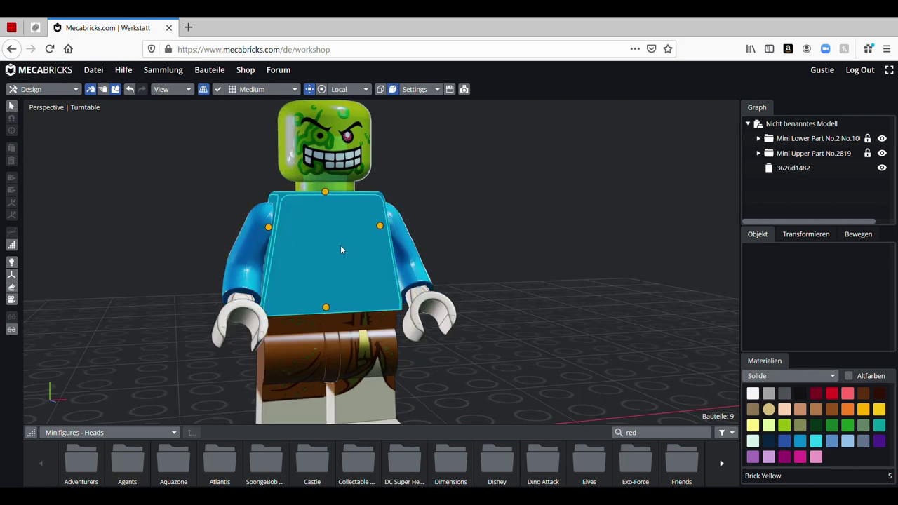
{"action": "left_click", "coordinate": [340, 245]}
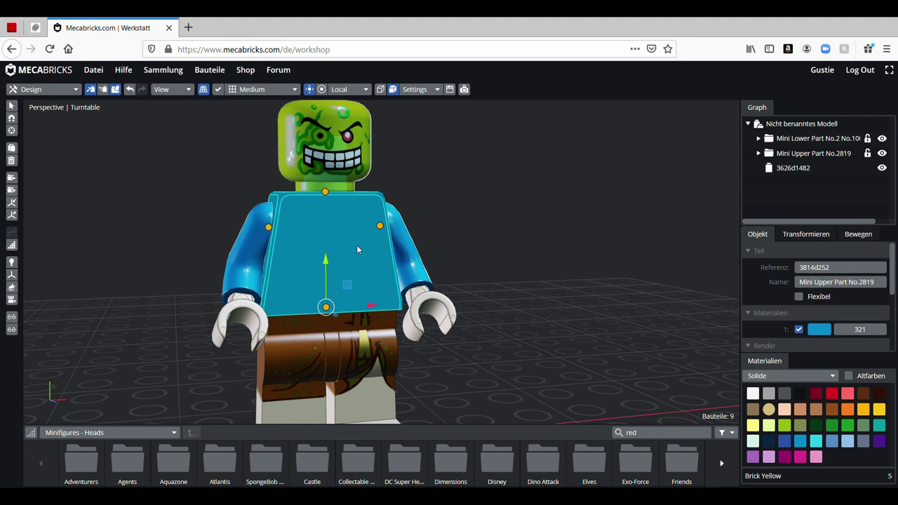
{"action": "left_click", "coordinate": [366, 241]}
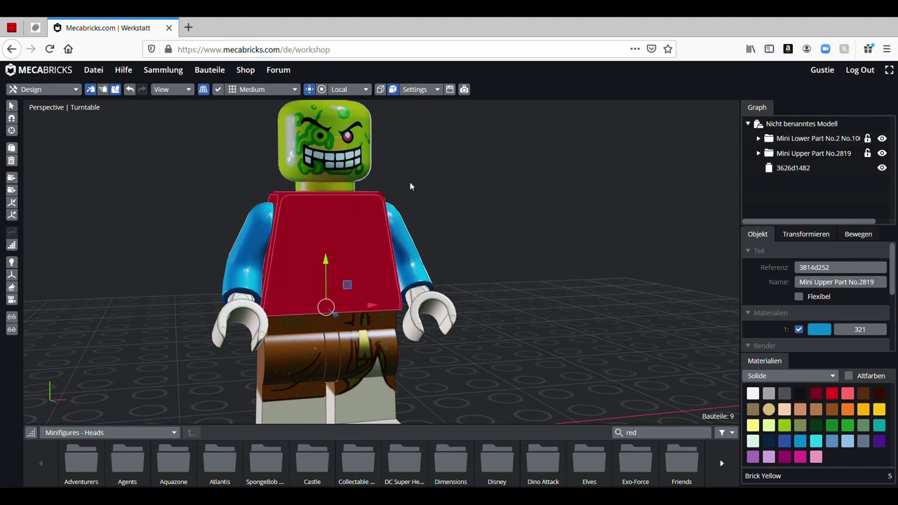
{"action": "left_click", "coordinate": [753, 394]}
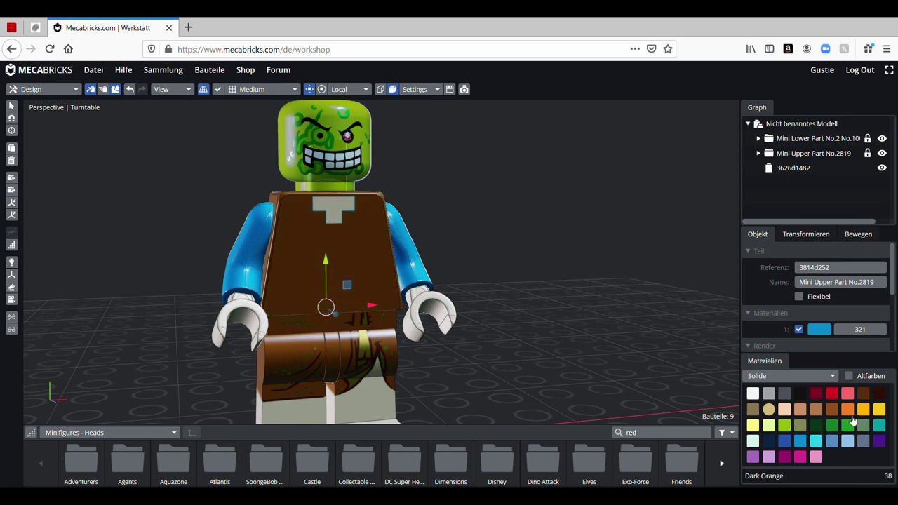
{"action": "left_click", "coordinate": [816, 394]}
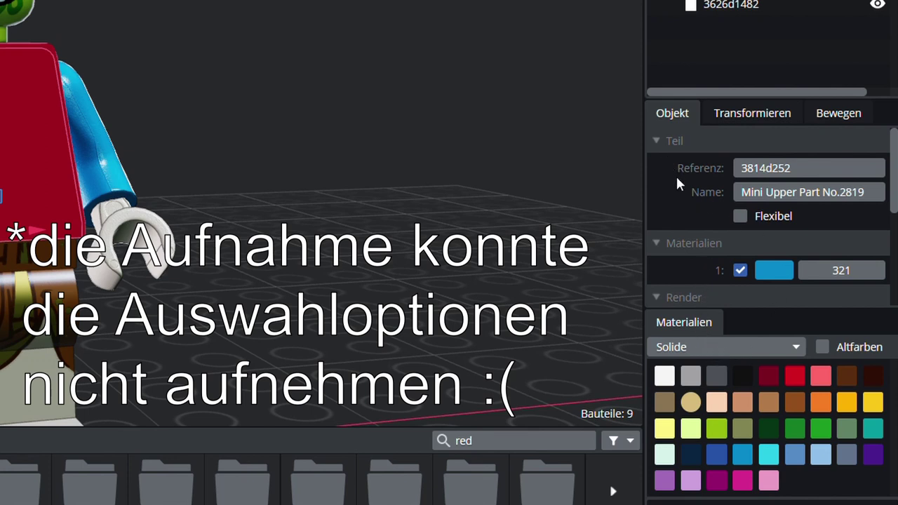
{"action": "left_click", "coordinate": [677, 184]}
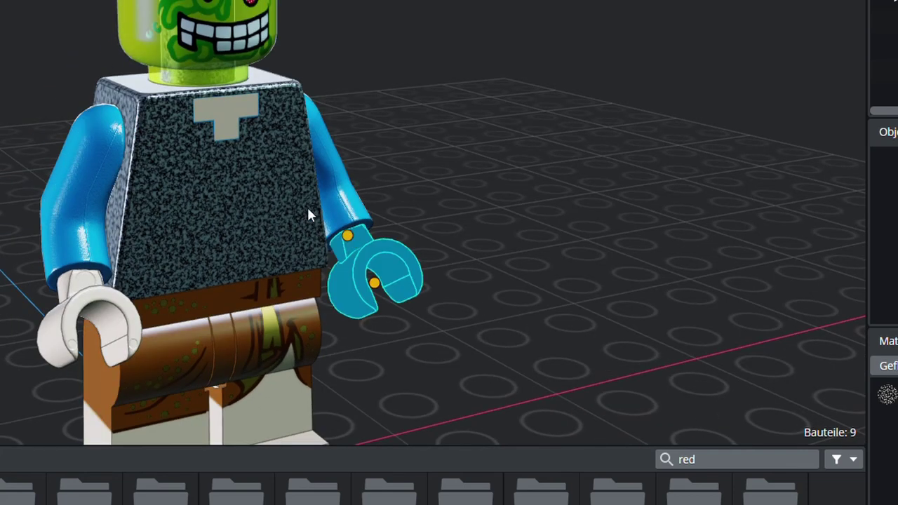
Make the right hand bright orange rubber and the other hand transparent medium violet.
{"action": "left_click", "coordinate": [379, 273]}
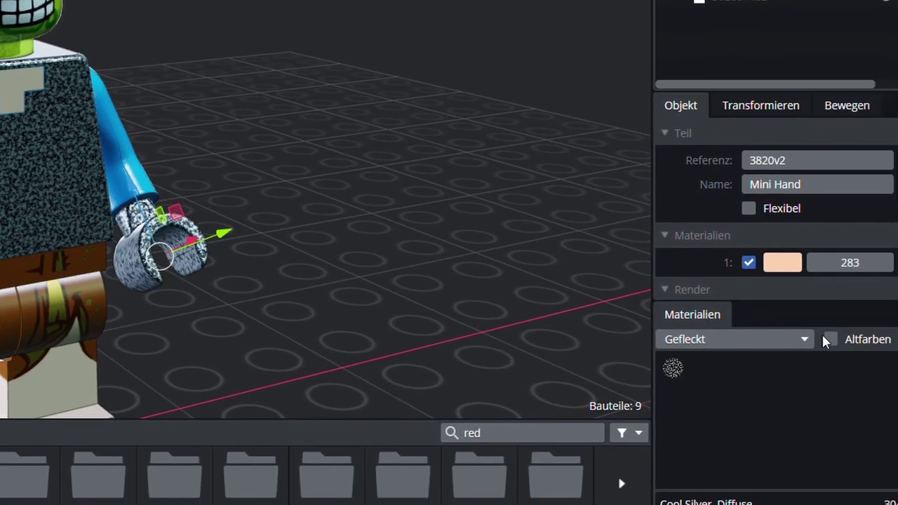
{"action": "left_click", "coordinate": [755, 275]}
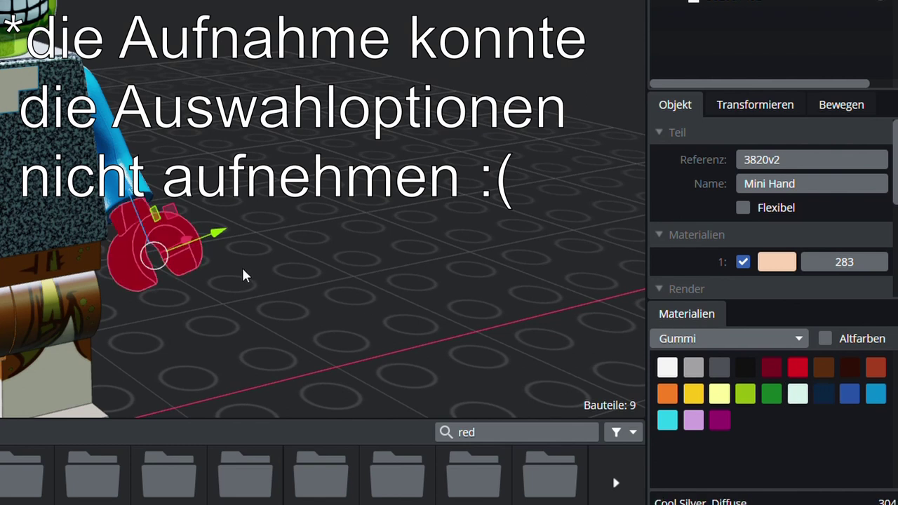
{"action": "left_click", "coordinate": [667, 394]}
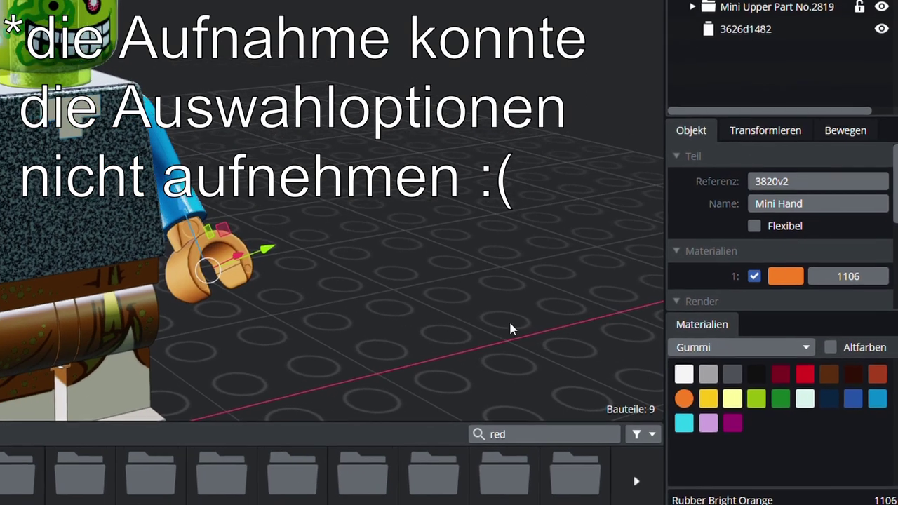
{"action": "left_click", "coordinate": [302, 241]}
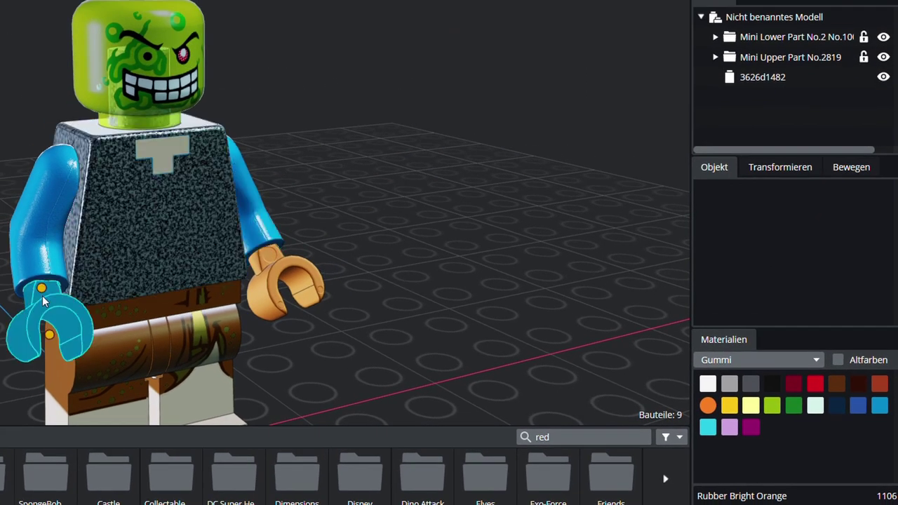
{"action": "left_click", "coordinate": [43, 301]}
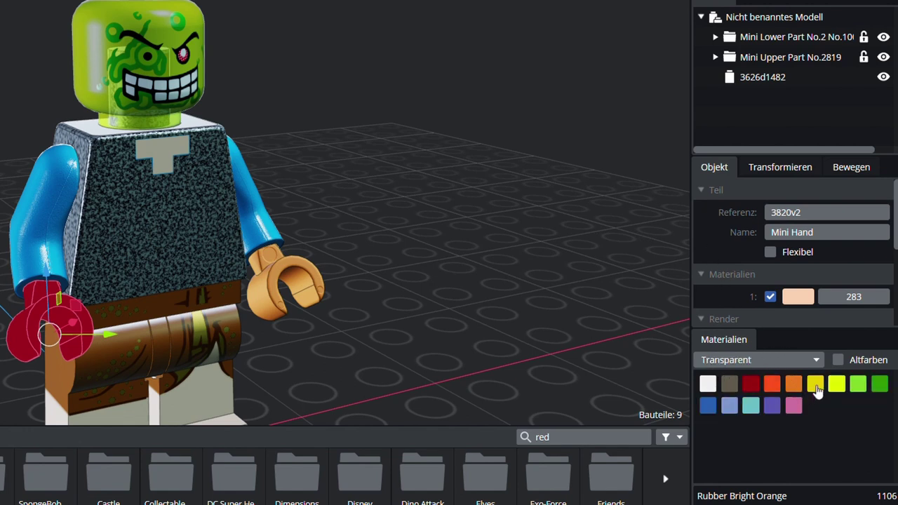
{"action": "left_click", "coordinate": [793, 405]}
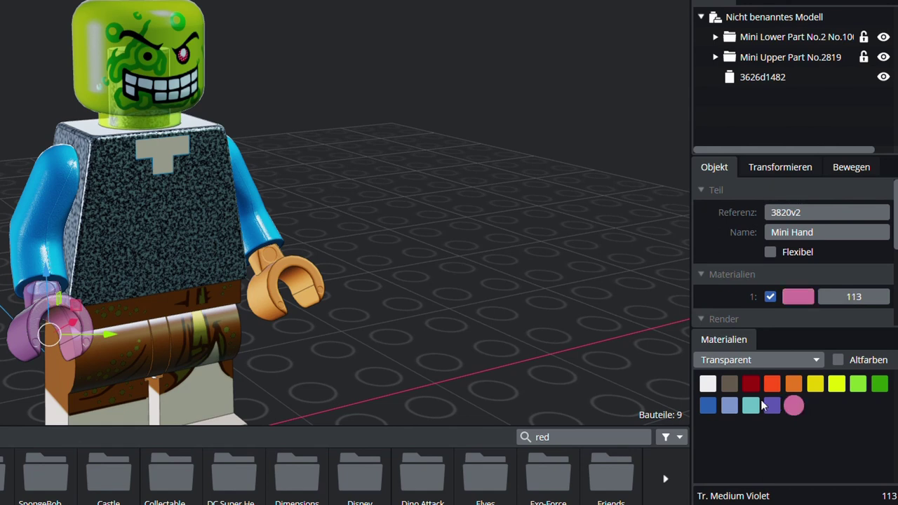
Give the right arm the clear Glitter material and the left arm brown Opal.
{"action": "left_click", "coordinate": [46, 210]}
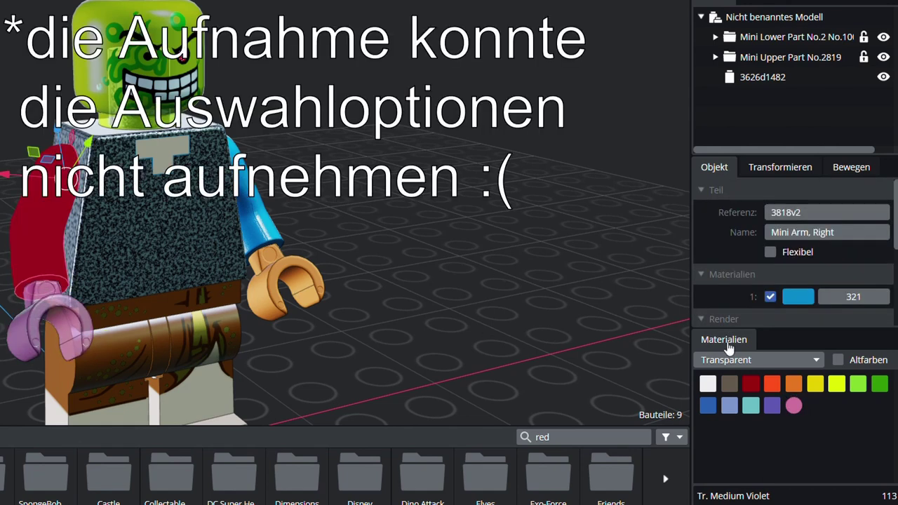
{"action": "left_click", "coordinate": [715, 271]}
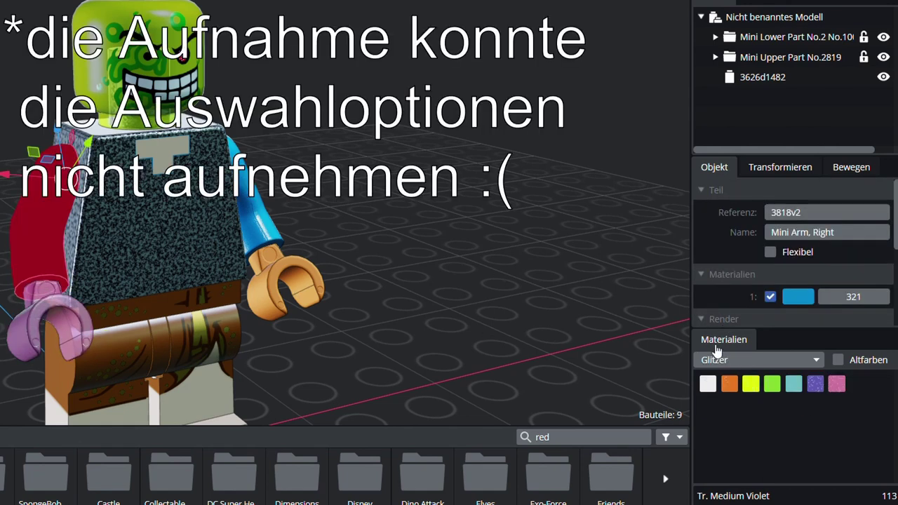
{"action": "left_click", "coordinate": [700, 384]}
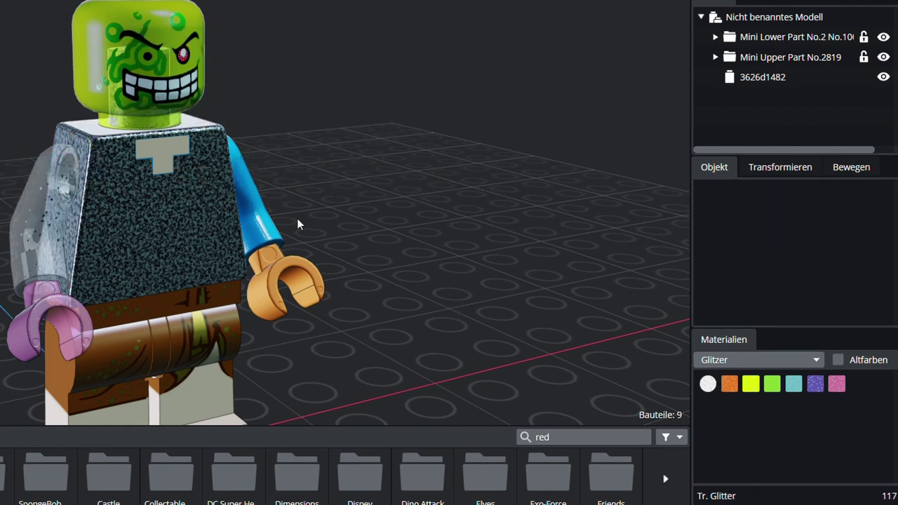
{"action": "left_click", "coordinate": [270, 217]}
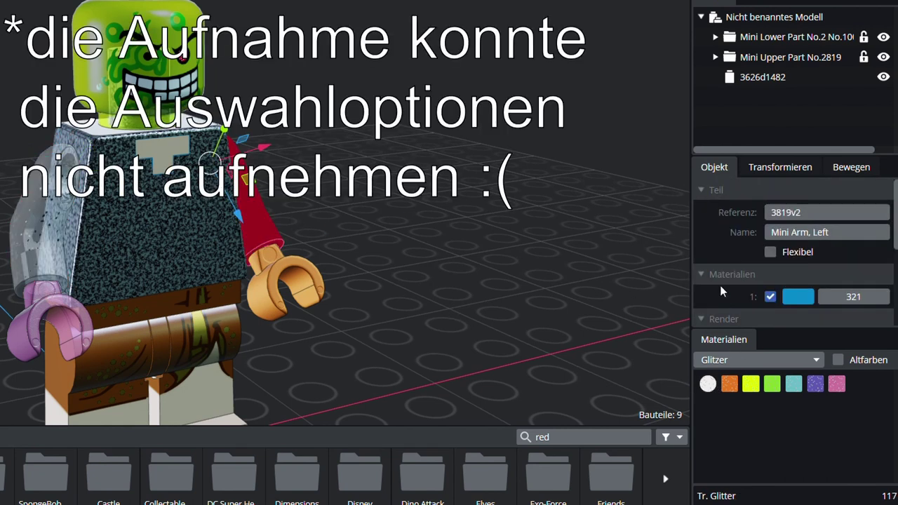
{"action": "left_click", "coordinate": [719, 285]}
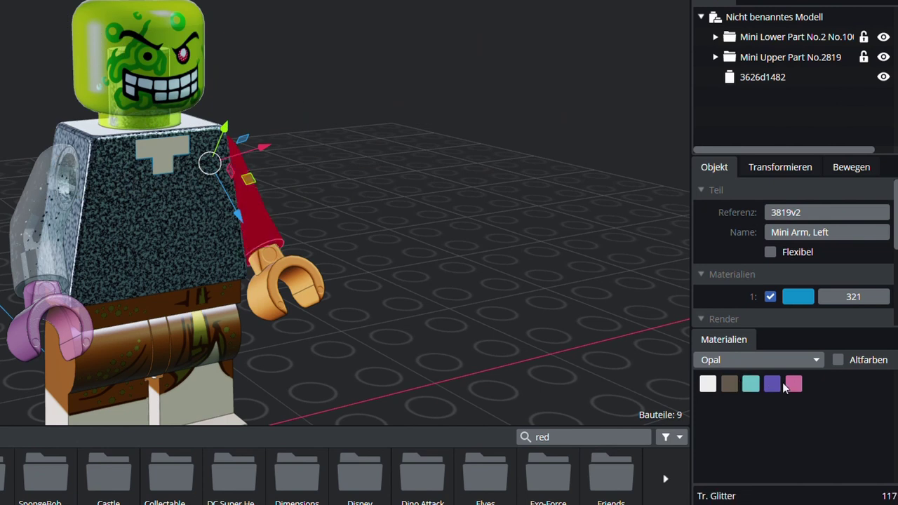
{"action": "left_click", "coordinate": [729, 385]}
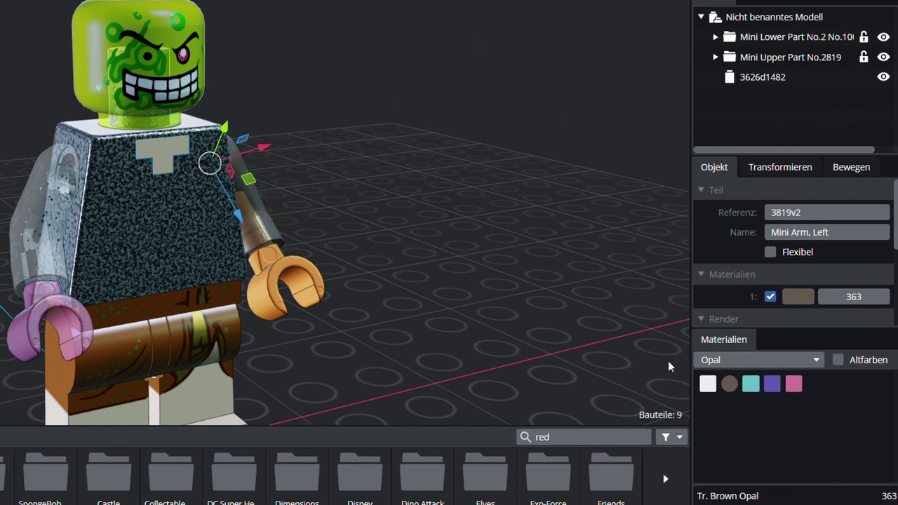
{"action": "left_click", "coordinate": [442, 311]}
{"action": "left_click_drag", "start_coordinate": [441, 310], "coordinate": [372, 315]}
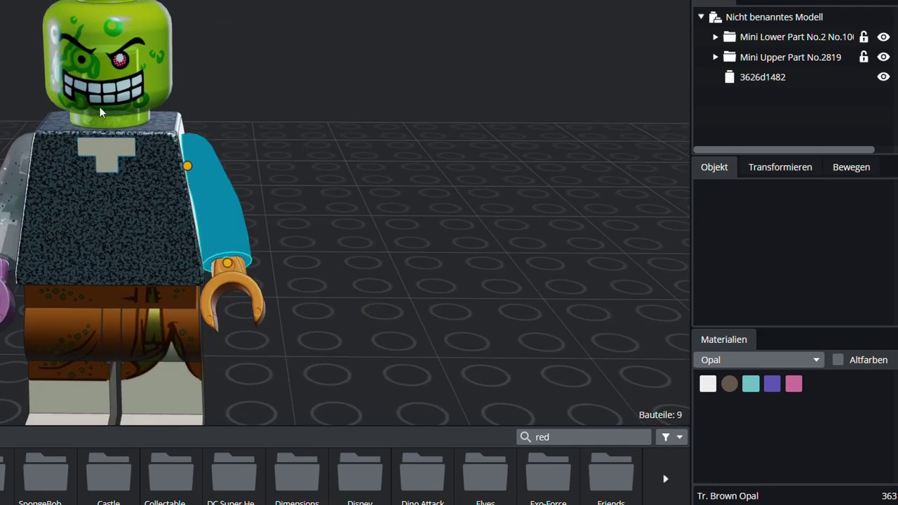
Give the minifigure's head the milky White Glow material.
{"action": "left_click", "coordinate": [112, 70]}
{"action": "left_click", "coordinate": [699, 360]}
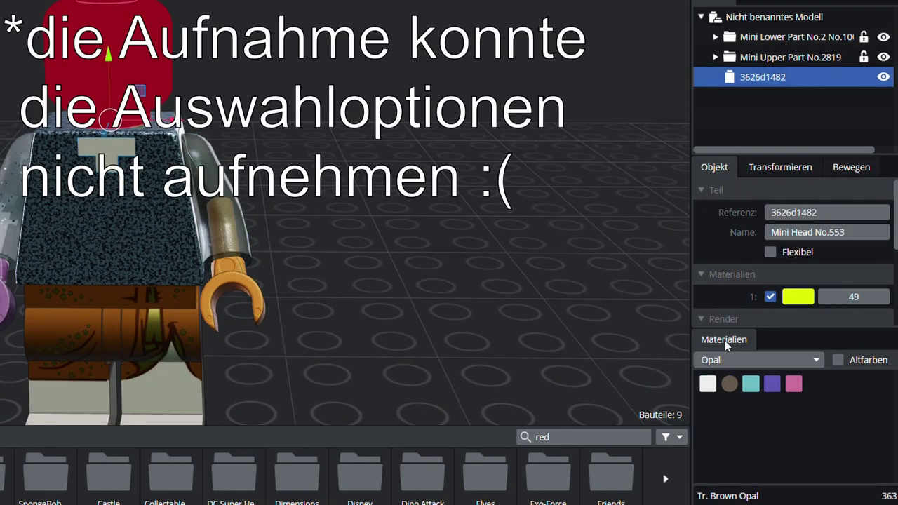
{"action": "left_click", "coordinate": [715, 362]}
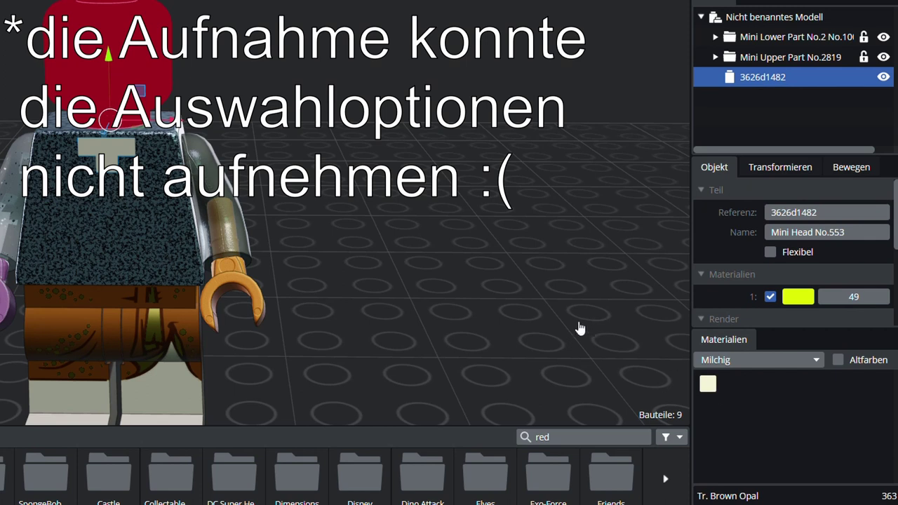
{"action": "left_click", "coordinate": [537, 330]}
{"action": "right_click_drag", "start_coordinate": [537, 330], "coordinate": [425, 267]}
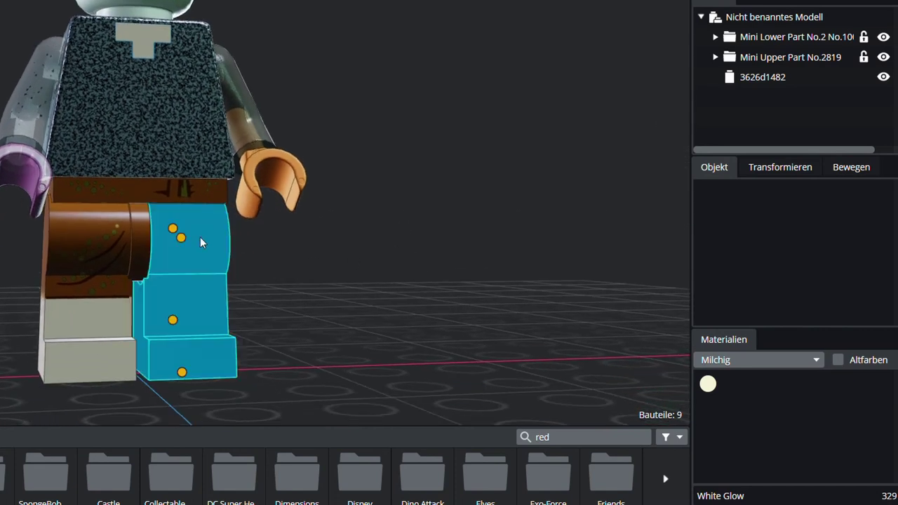
Apply pearly Warm Gold to the hip piece's main material.
{"action": "left_click", "coordinate": [158, 187]}
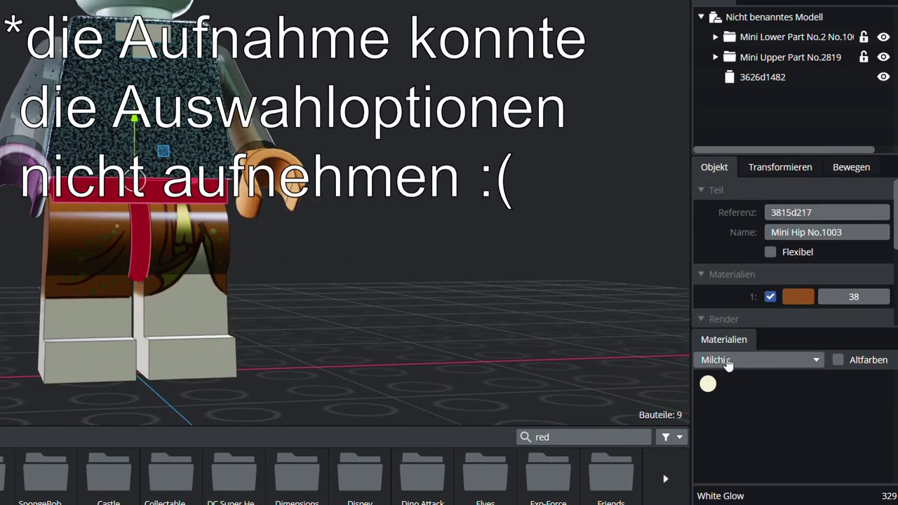
{"action": "left_click", "coordinate": [727, 321]}
{"action": "left_click", "coordinate": [751, 383]}
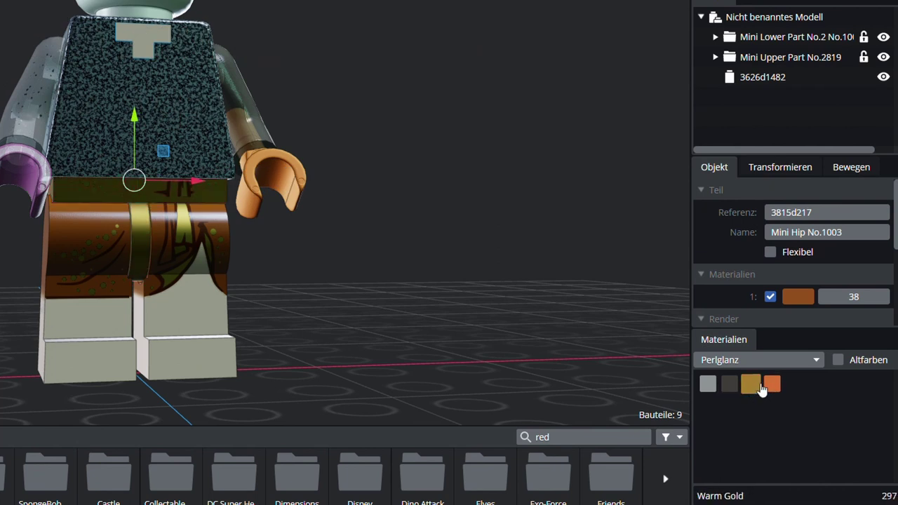
{"action": "left_click", "coordinate": [752, 386]}
{"action": "left_click", "coordinate": [260, 293]}
{"action": "left_click", "coordinate": [204, 302]}
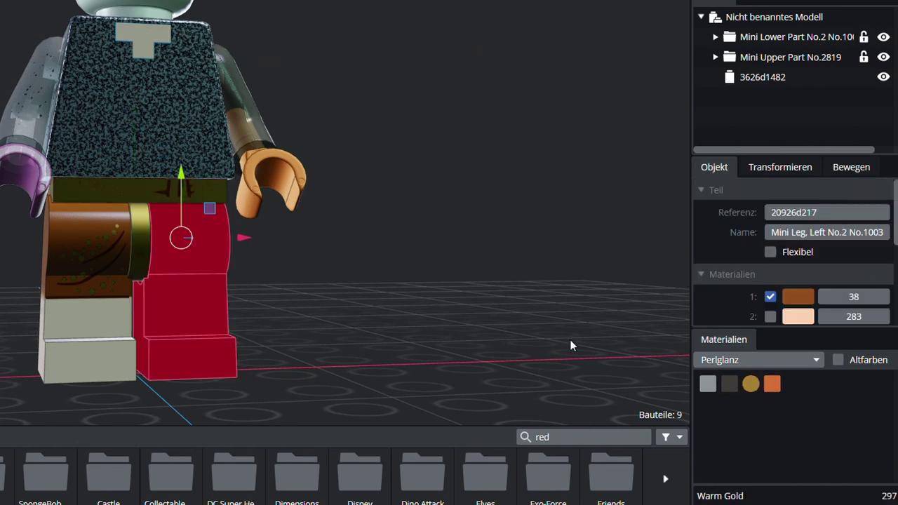
{"action": "left_click", "coordinate": [489, 300]}
{"action": "right_click_drag", "start_coordinate": [489, 300], "coordinate": [378, 326]}
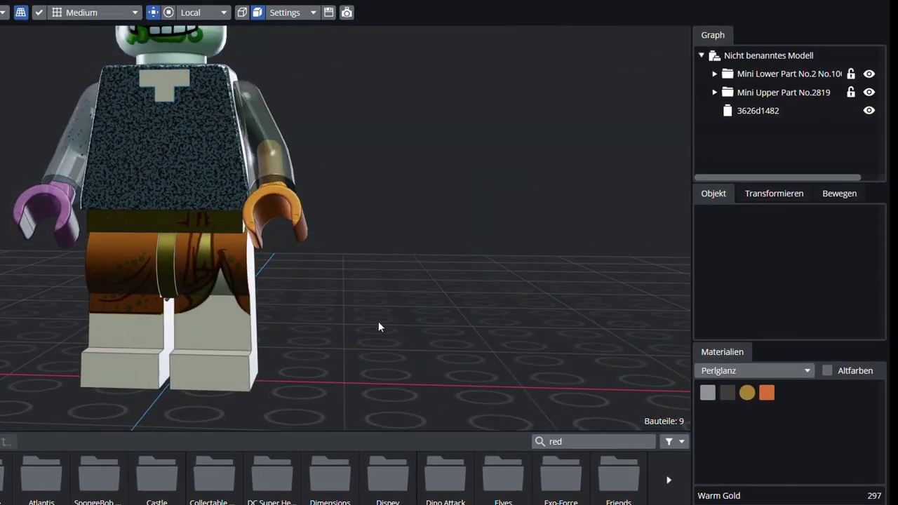
Give the left leg Silver Ink on its first material and gold on its second.
{"action": "left_click", "coordinate": [211, 309]}
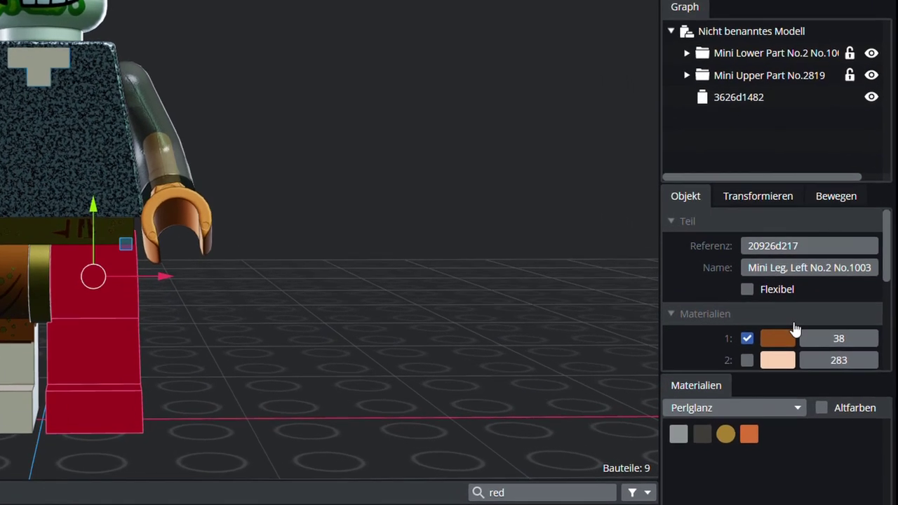
{"action": "scroll", "coordinate": [778, 301], "scroll_direction": "down", "scroll_amount": 3}
{"action": "scroll", "coordinate": [752, 267], "scroll_direction": "up", "scroll_amount": 3}
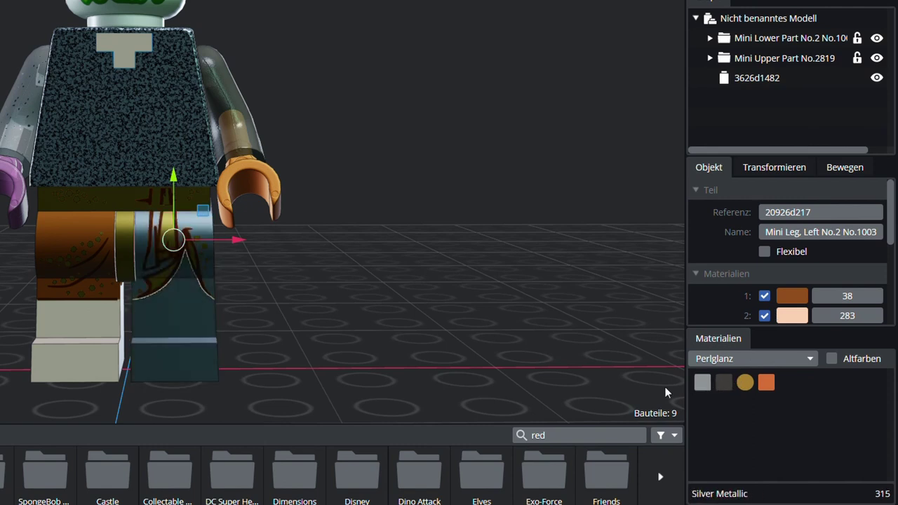
{"action": "left_click", "coordinate": [765, 296]}
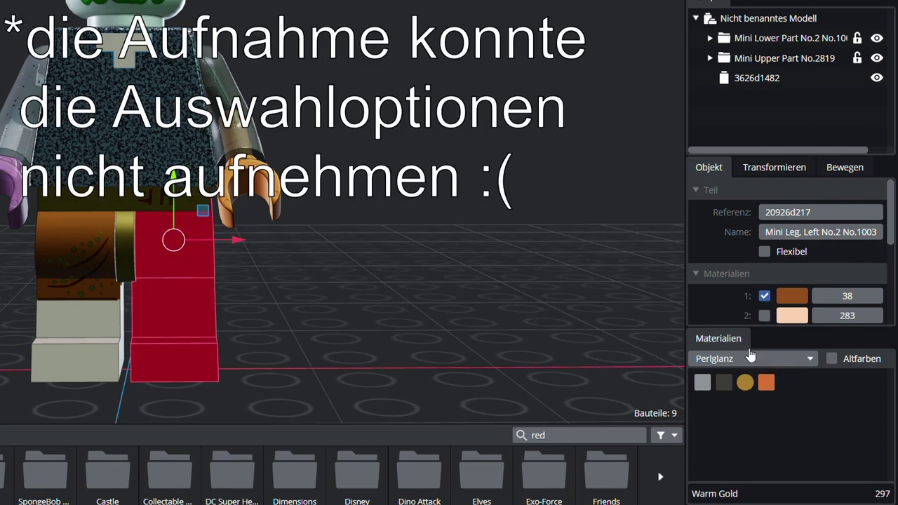
{"action": "left_click", "coordinate": [730, 338]}
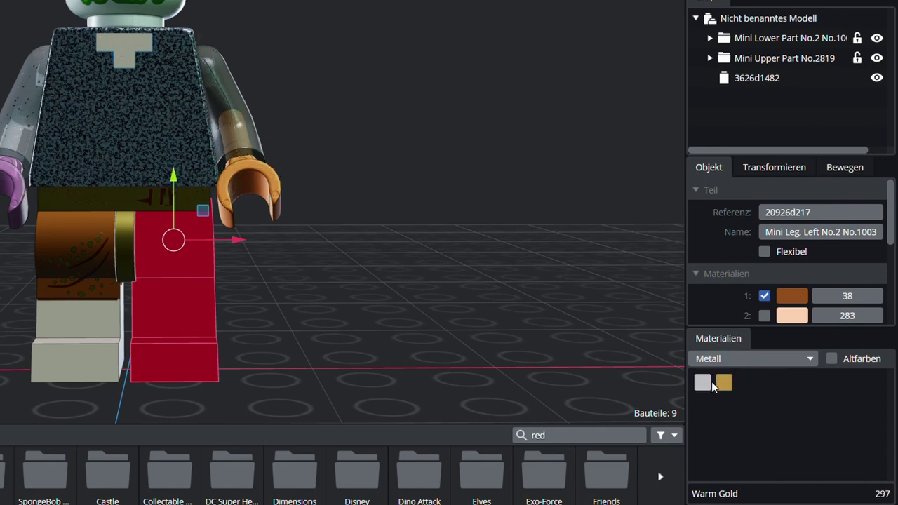
{"action": "left_click", "coordinate": [703, 383]}
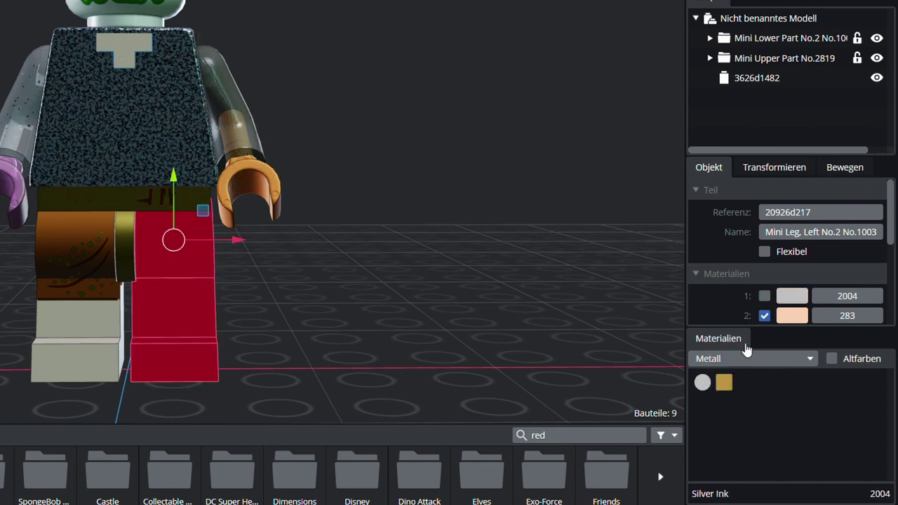
{"action": "left_click", "coordinate": [724, 382]}
{"action": "left_click", "coordinate": [576, 347]}
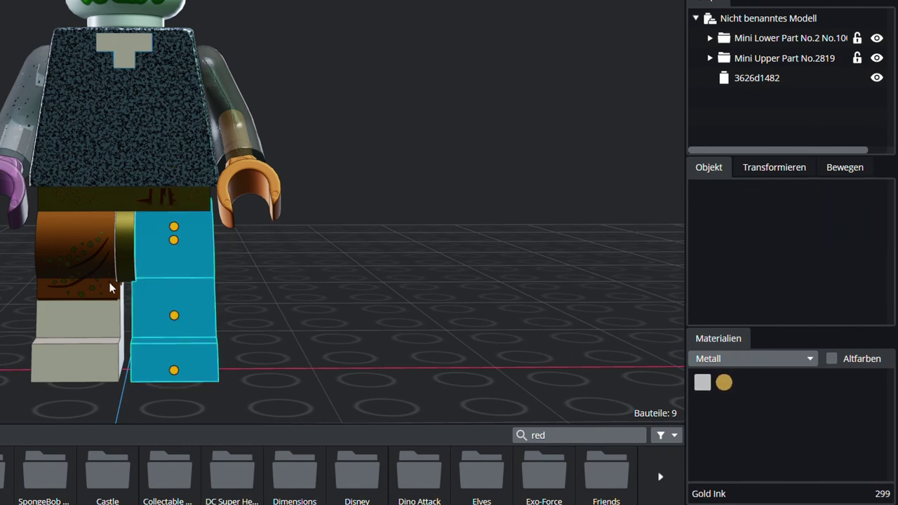
Give the right leg Metalized Gold and Metalized Silver materials.
{"action": "left_click", "coordinate": [81, 302]}
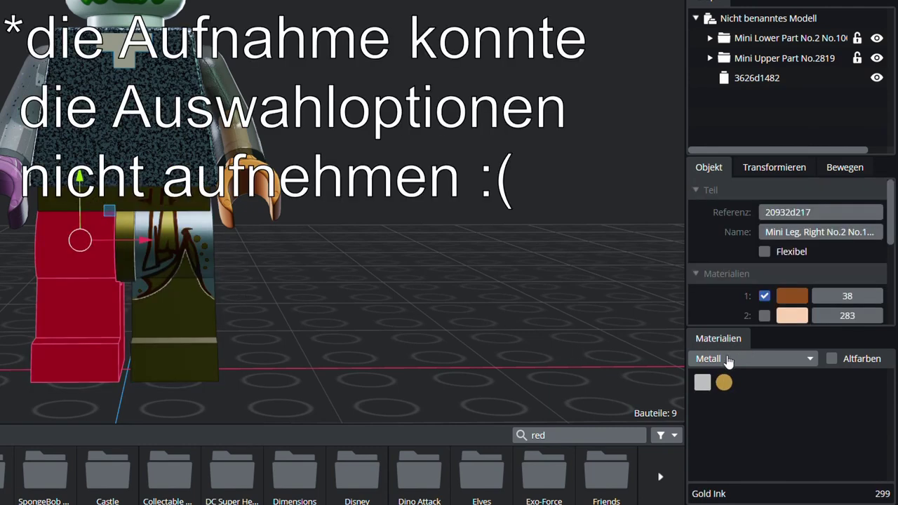
{"action": "left_click", "coordinate": [704, 385]}
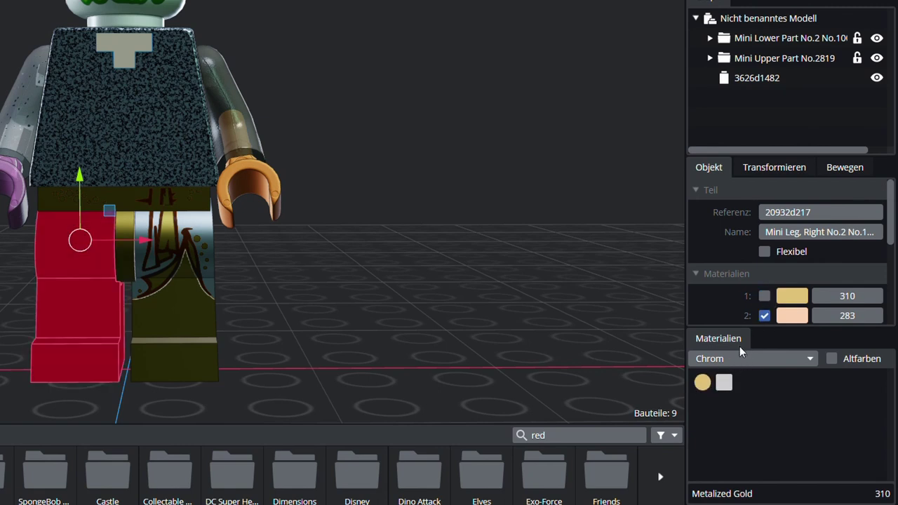
{"action": "left_click", "coordinate": [724, 382]}
{"action": "left_click", "coordinate": [538, 345]}
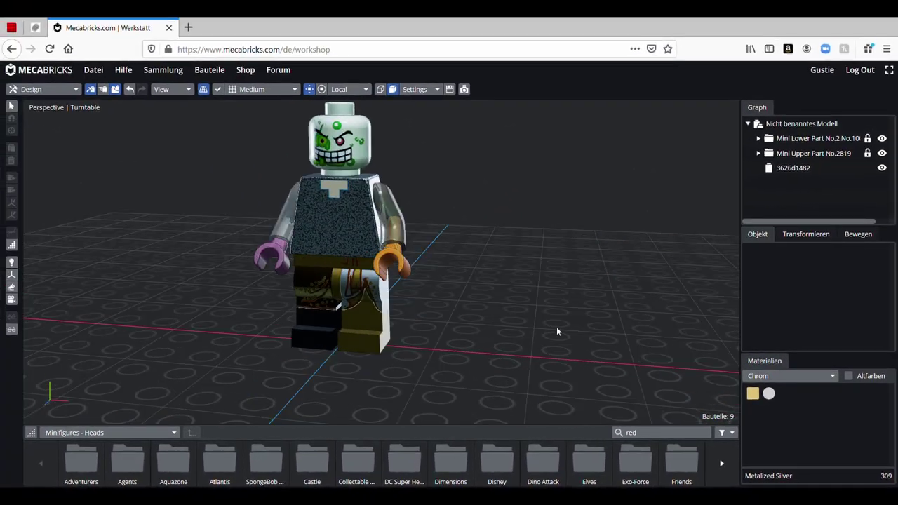
{"action": "right_click_drag", "start_coordinate": [556, 331], "coordinate": [551, 287]}
{"action": "middle_click_drag", "start_coordinate": [551, 287], "coordinate": [529, 278]}
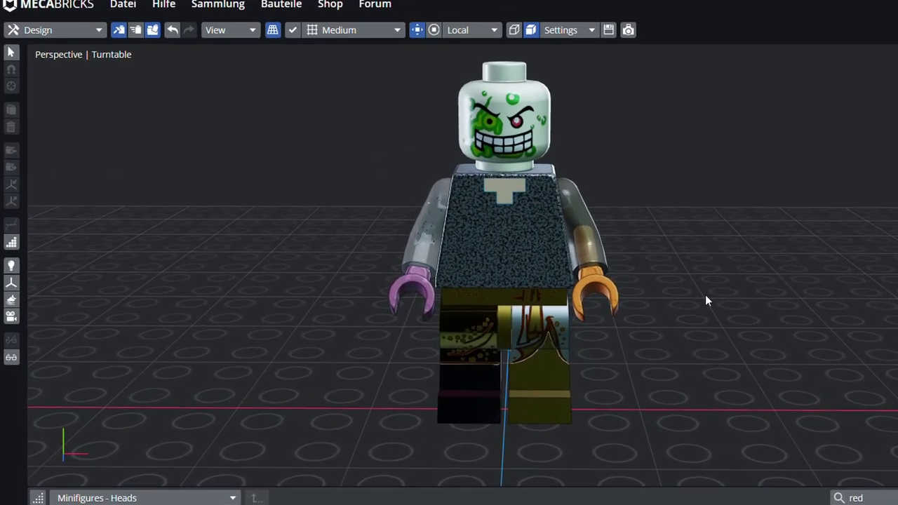
{"action": "left_click", "coordinate": [441, 270]}
{"action": "left_click", "coordinate": [88, 378]}
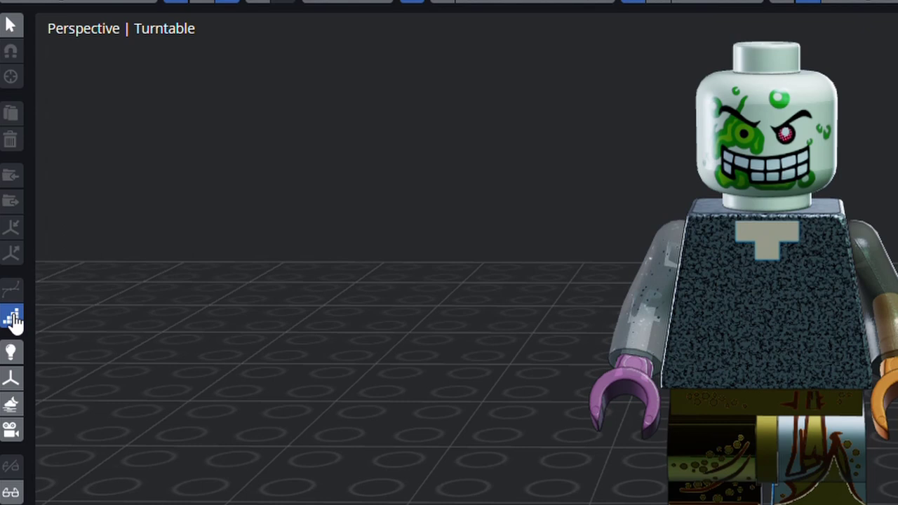
Add a Sun light and raise it above the minifigure, undoing the last lift.
{"action": "left_click", "coordinate": [19, 326]}
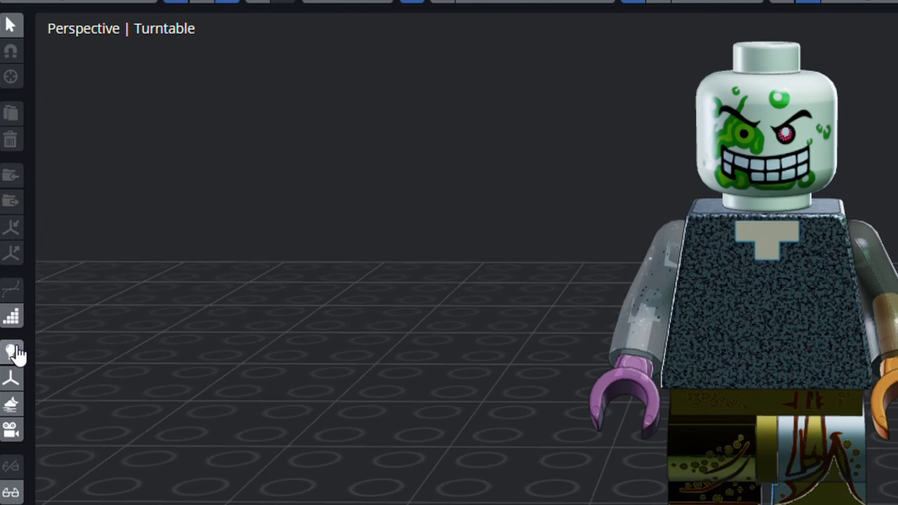
{"action": "left_click", "coordinate": [15, 354]}
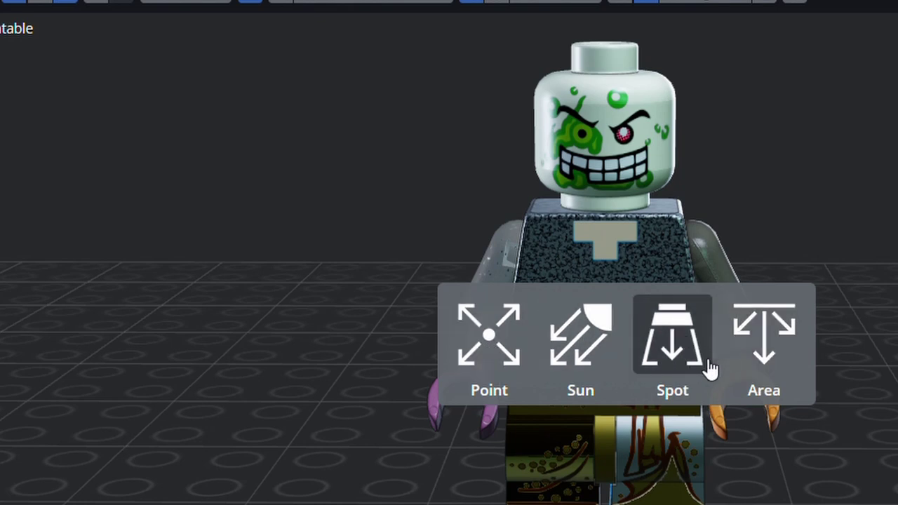
{"action": "left_click", "coordinate": [620, 359]}
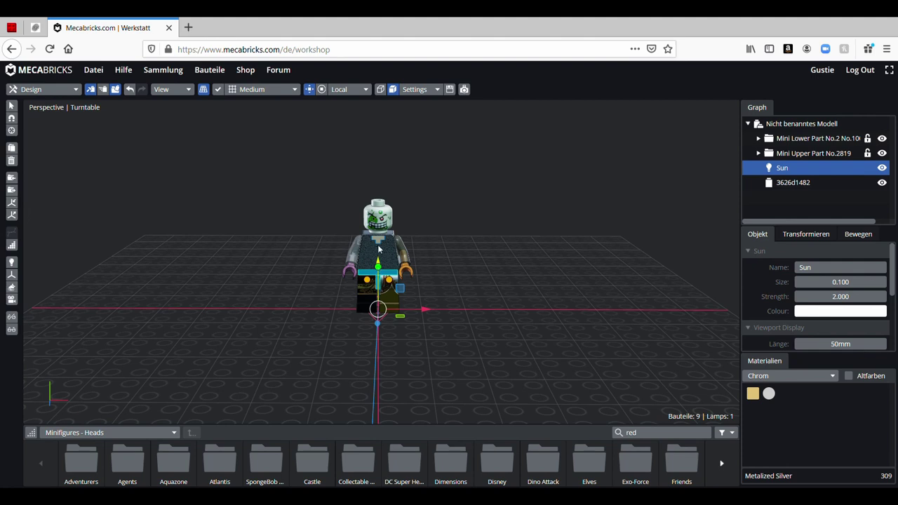
{"action": "left_click_drag", "start_coordinate": [378, 248], "coordinate": [389, 109]}
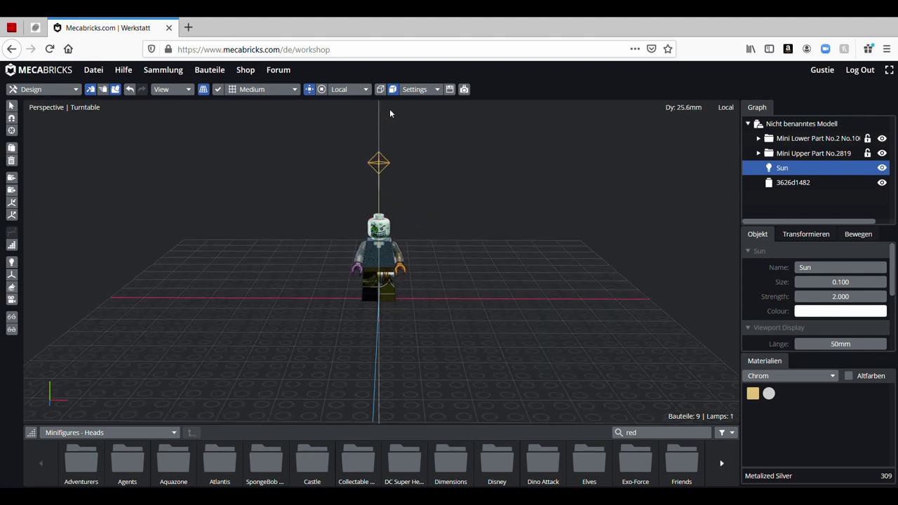
{"action": "middle_click_drag", "start_coordinate": [389, 109], "coordinate": [421, 252]}
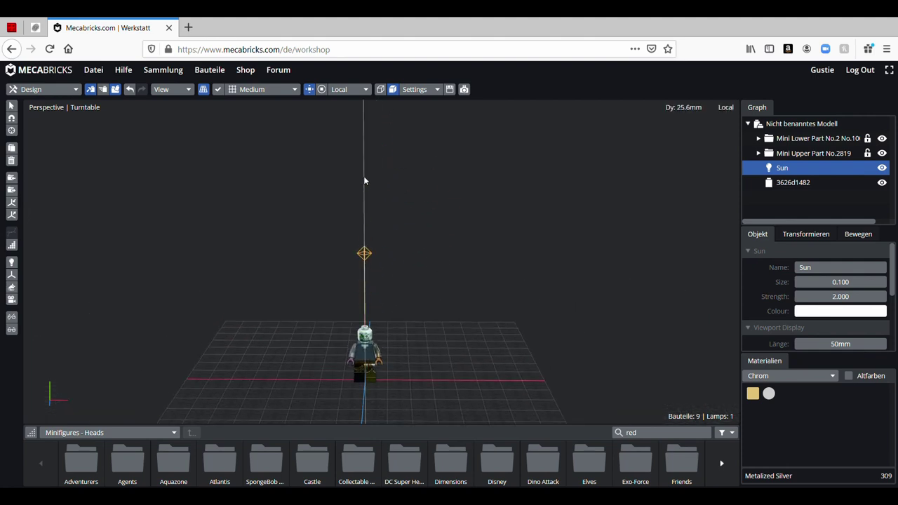
{"action": "left_click_drag", "start_coordinate": [364, 161], "coordinate": [364, 125]}
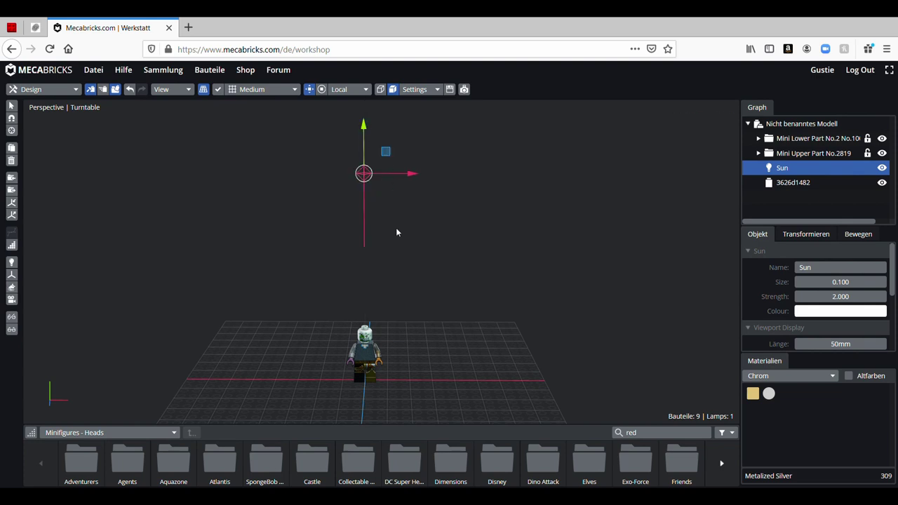
{"action": "scroll", "coordinate": [397, 236], "scroll_direction": "down", "scroll_amount": 3}
{"action": "left_click_drag", "start_coordinate": [372, 171], "coordinate": [399, 81]}
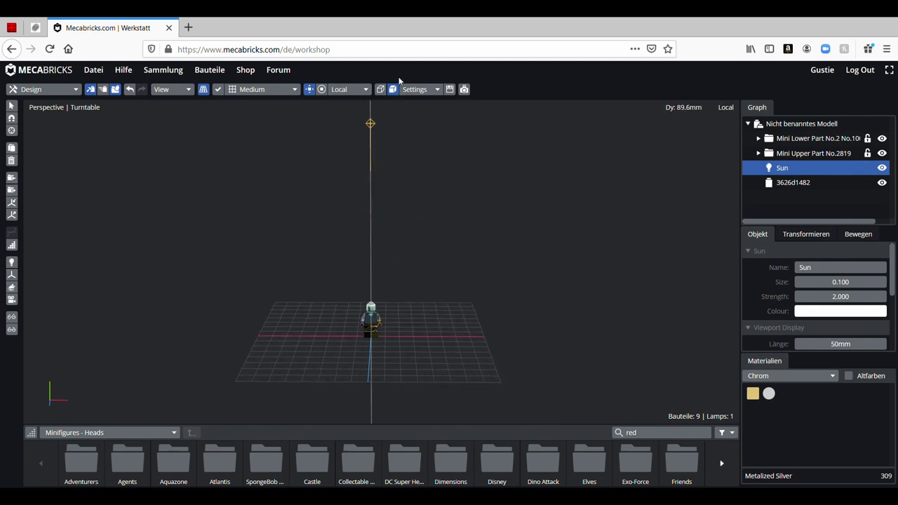
{"action": "key", "text": "ctrl+z"}
{"action": "scroll", "coordinate": [384, 348], "scroll_direction": "up", "scroll_amount": 5}
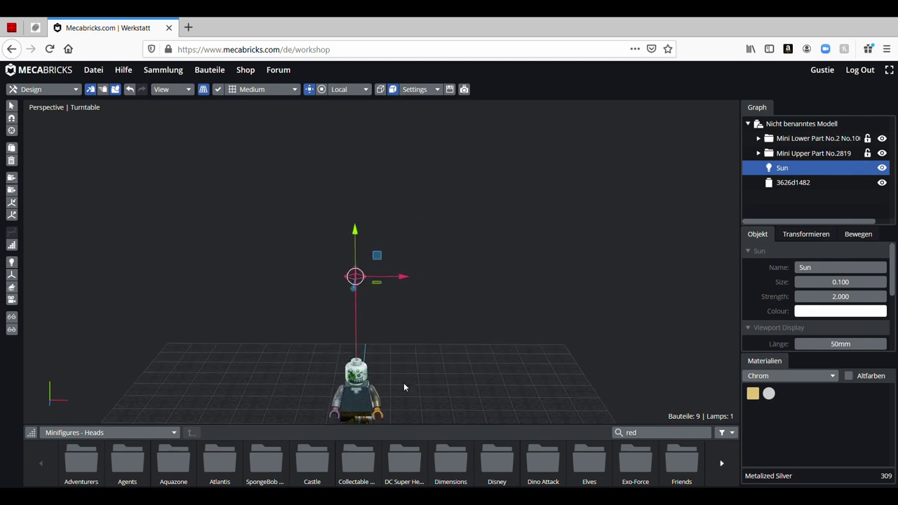
{"action": "scroll", "coordinate": [445, 246], "scroll_direction": "up", "scroll_amount": 5}
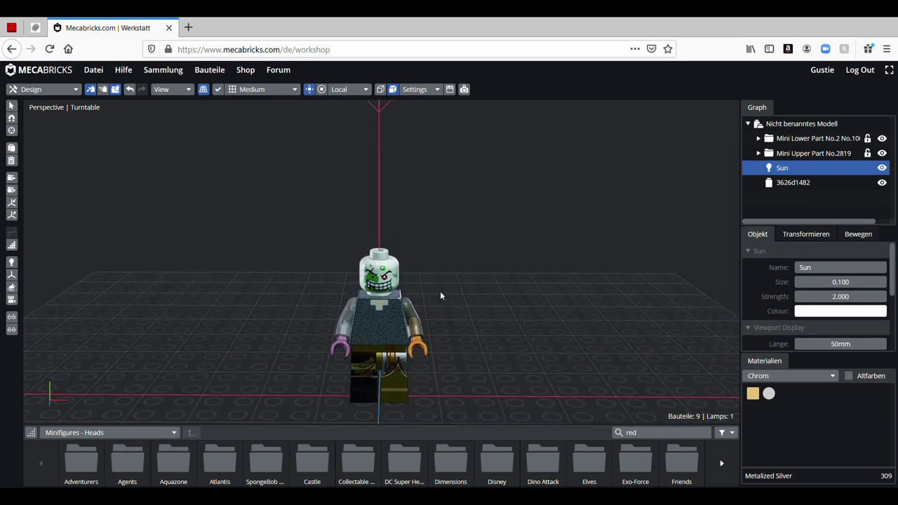
Delete the Sun light, then add a Spot light and delete it as well.
{"action": "key", "text": "Delete"}
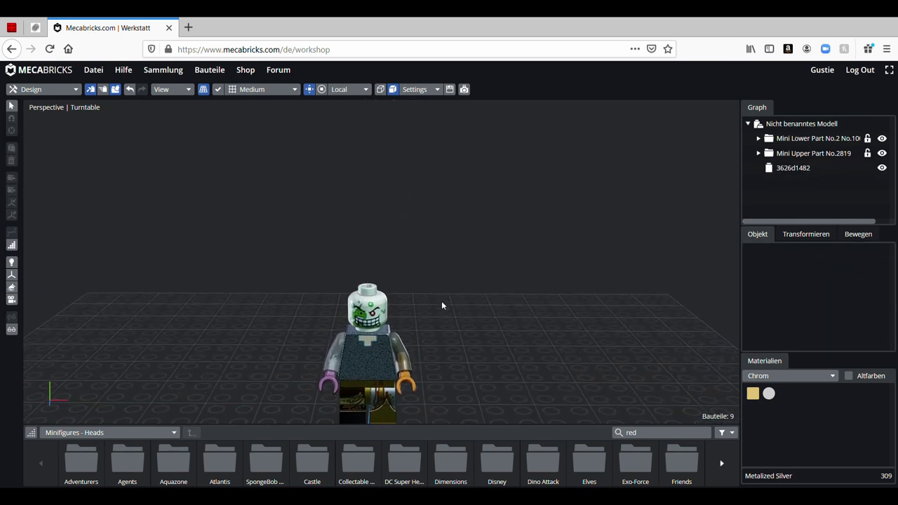
{"action": "left_click", "coordinate": [13, 262]}
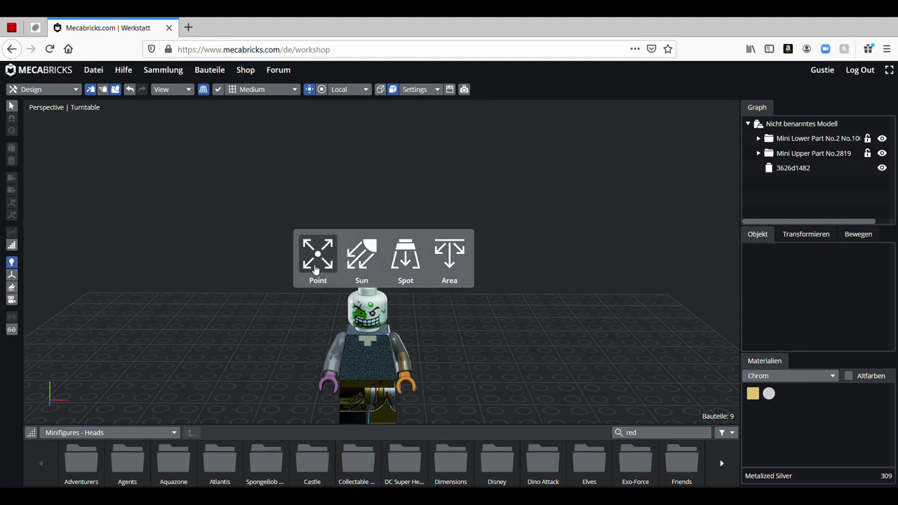
{"action": "left_click", "coordinate": [411, 279]}
{"action": "right_click_drag", "start_coordinate": [477, 358], "coordinate": [474, 270]}
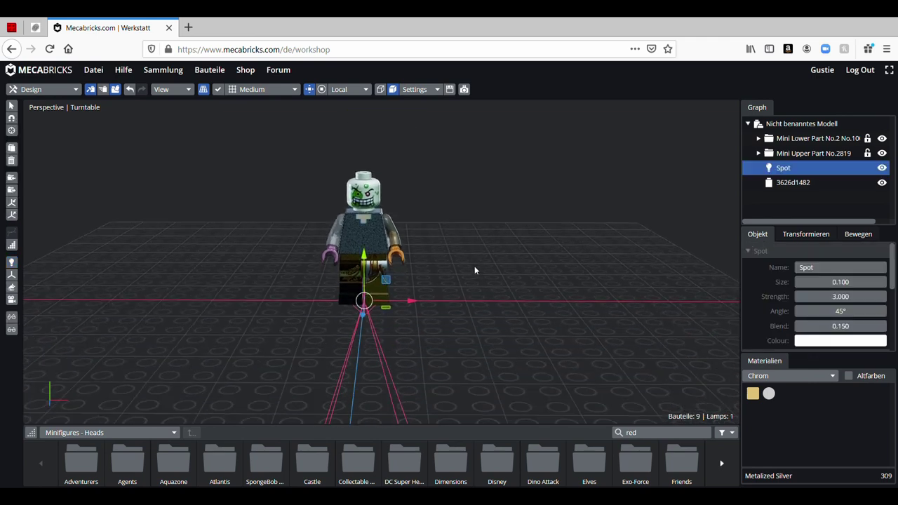
{"action": "key", "text": "Delete"}
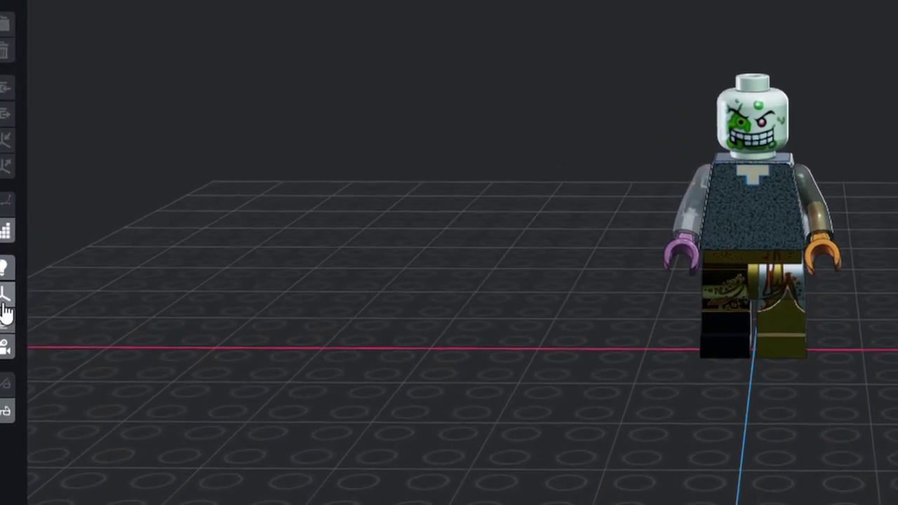
{"action": "left_click", "coordinate": [10, 288]}
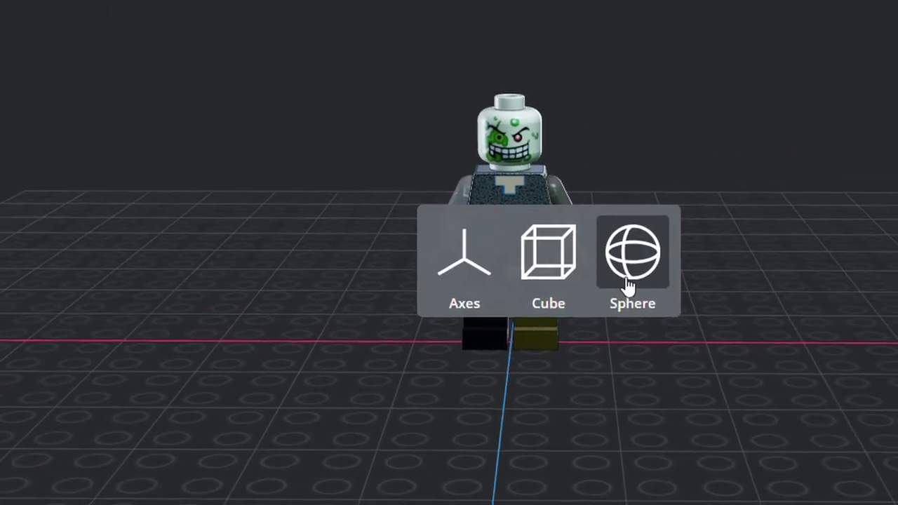
{"action": "left_click", "coordinate": [639, 299]}
{"action": "left_click_drag", "start_coordinate": [466, 277], "coordinate": [446, 102]}
{"action": "right_click_drag", "start_coordinate": [496, 184], "coordinate": [458, 215]}
{"action": "left_click_drag", "start_coordinate": [459, 215], "coordinate": [310, 213]}
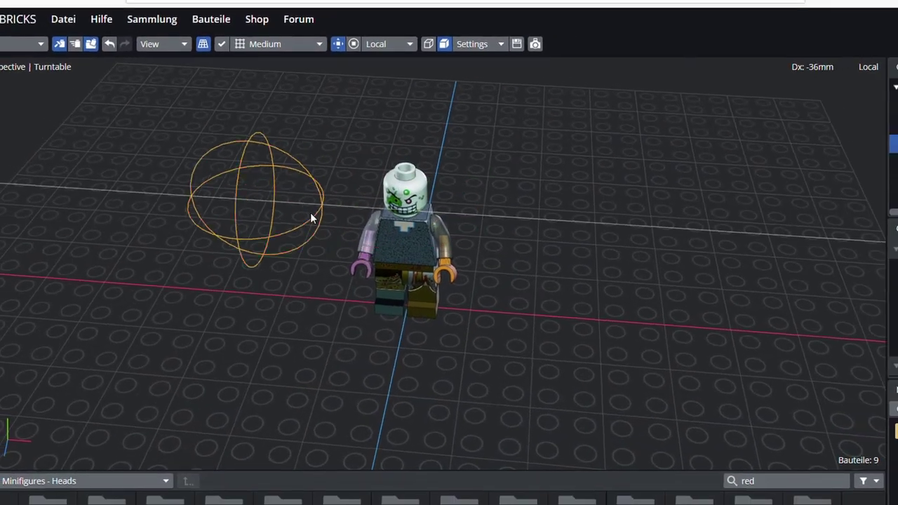
{"action": "key", "text": "Delete"}
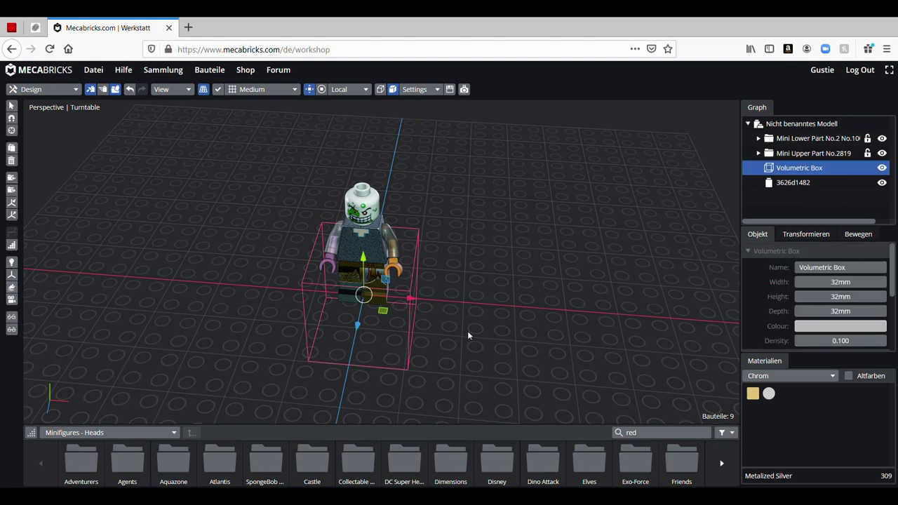
{"action": "key", "text": "Delete"}
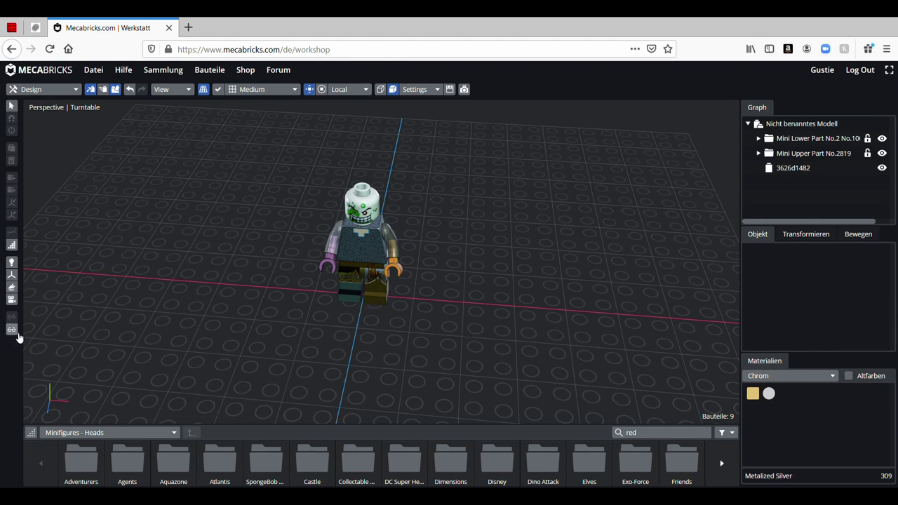
{"action": "scroll", "coordinate": [325, 331], "scroll_direction": "up", "scroll_amount": 2}
{"action": "right_click_drag", "start_coordinate": [326, 331], "coordinate": [318, 363]}
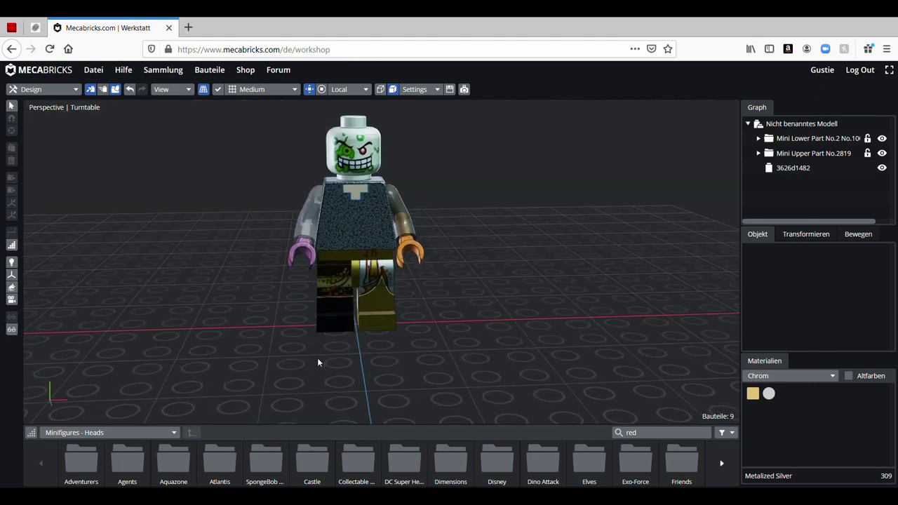
{"action": "scroll", "coordinate": [229, 361], "scroll_direction": "up", "scroll_amount": 3}
{"action": "right_click_drag", "start_coordinate": [195, 389], "coordinate": [249, 319]}
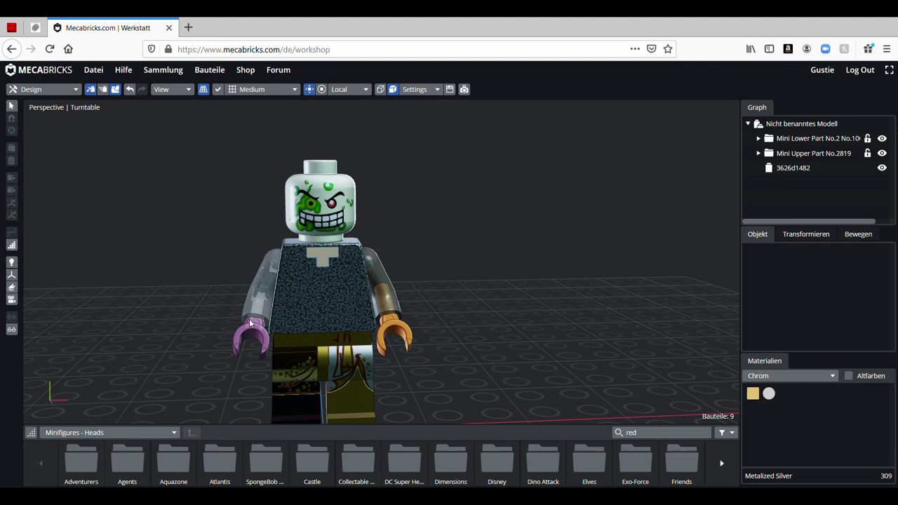
{"action": "left_click", "coordinate": [308, 227]}
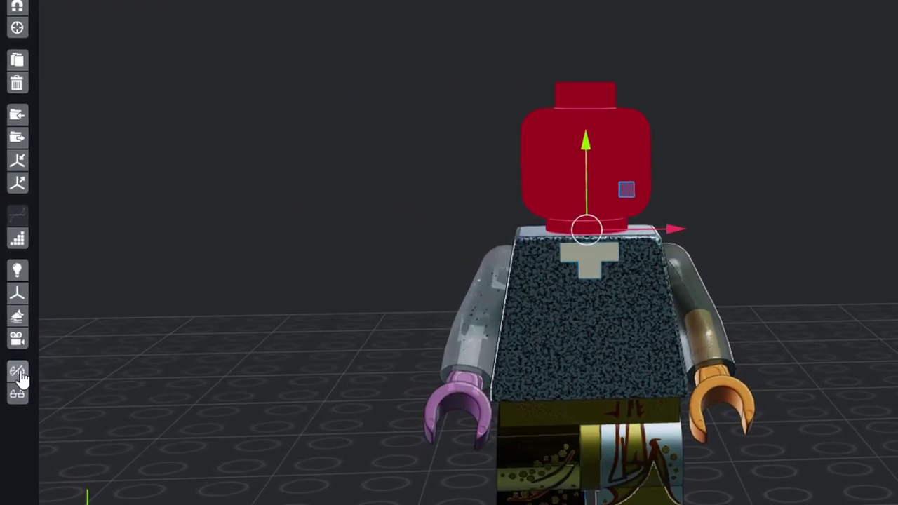
{"action": "key", "text": "Delete"}
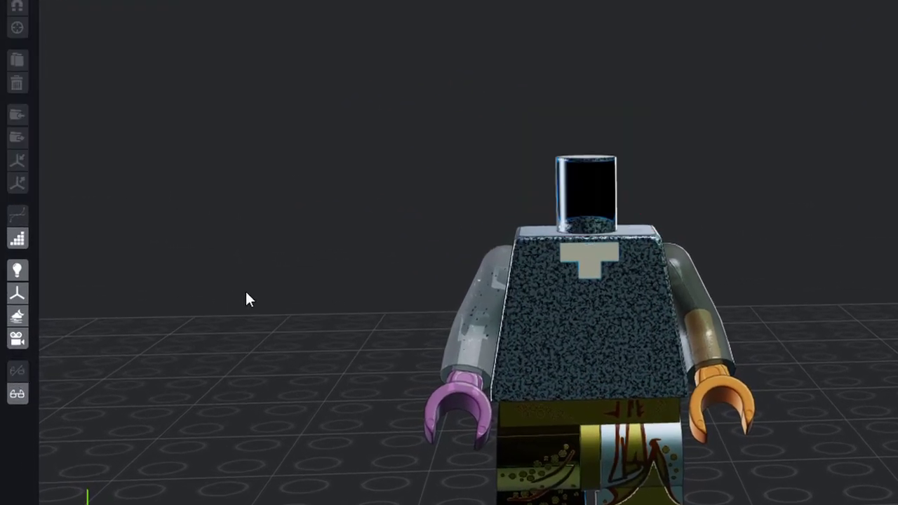
{"action": "left_click", "coordinate": [600, 190]}
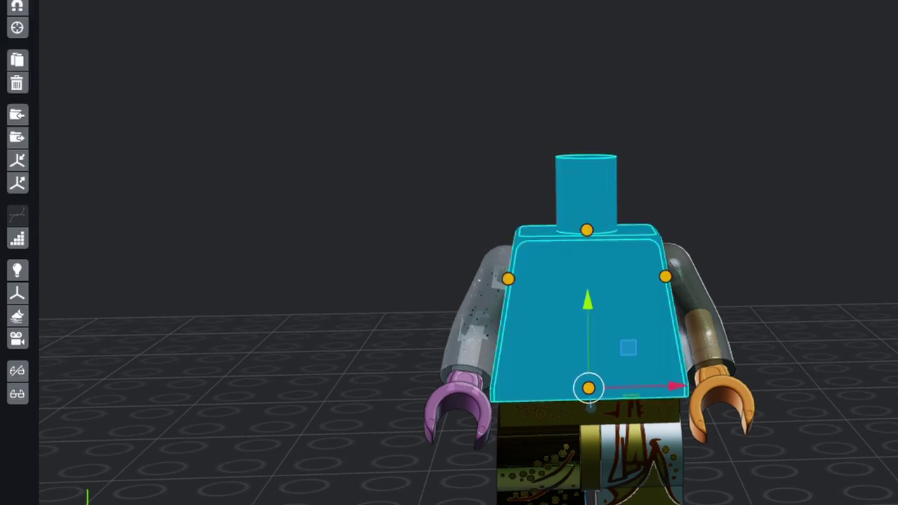
{"action": "left_click", "coordinate": [599, 189]}
{"action": "key", "text": "Escape"}
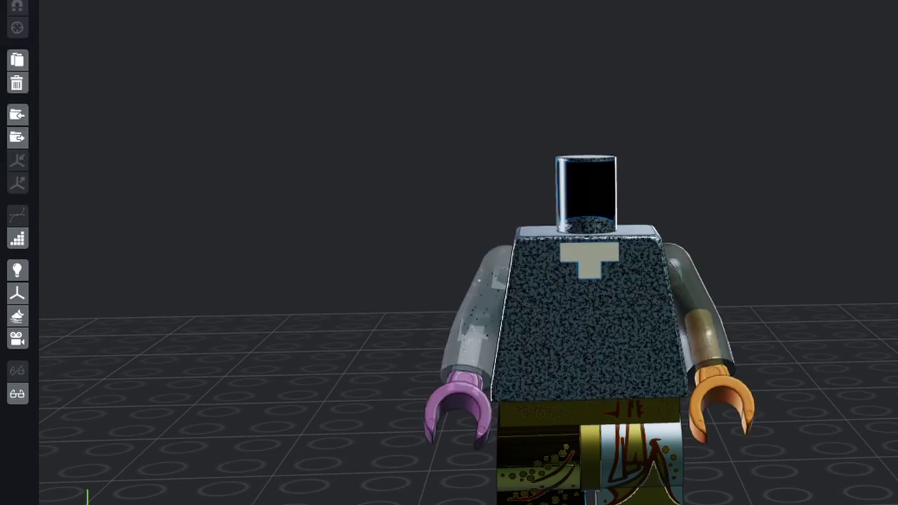
{"action": "left_click", "coordinate": [17, 394]}
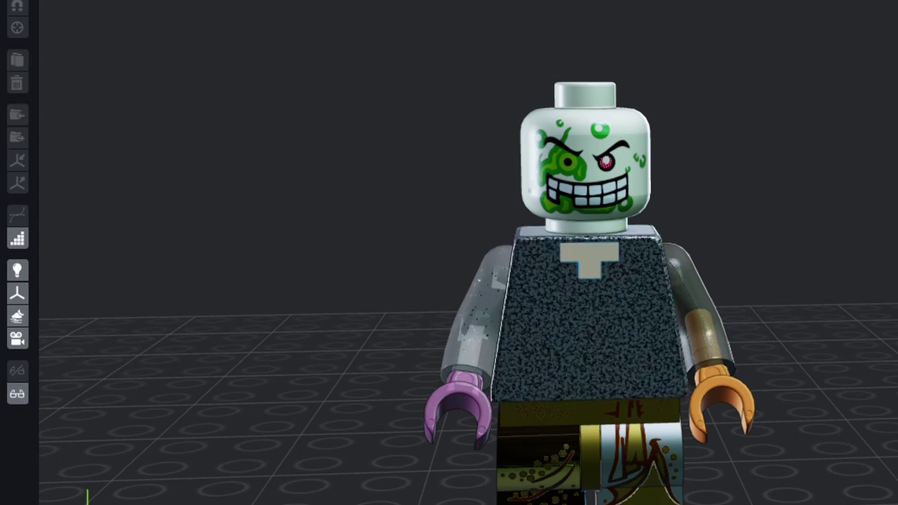
{"action": "left_click", "coordinate": [585, 161]}
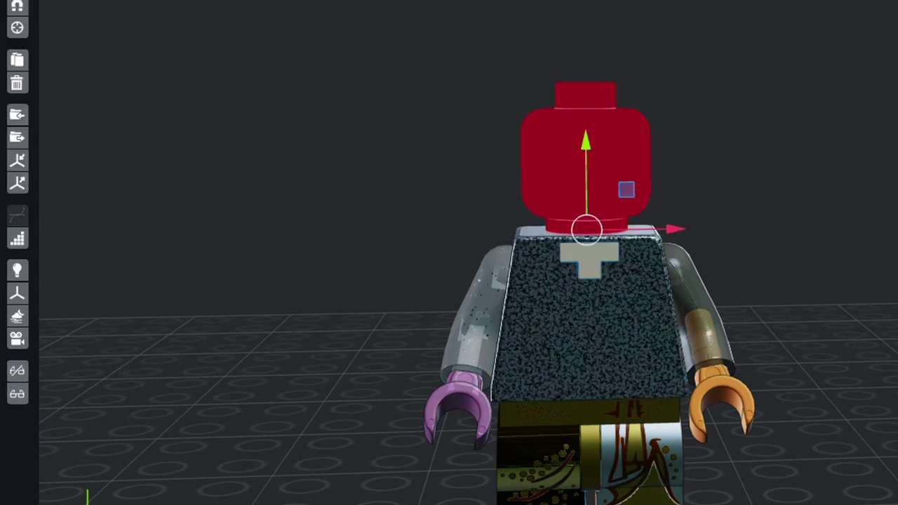
{"action": "left_click", "coordinate": [21, 370]}
{"action": "left_click", "coordinate": [28, 396]}
{"action": "middle_click_drag", "start_coordinate": [168, 376], "coordinate": [279, 299]}
{"action": "middle_click_drag", "start_coordinate": [724, 238], "coordinate": [869, 300]}
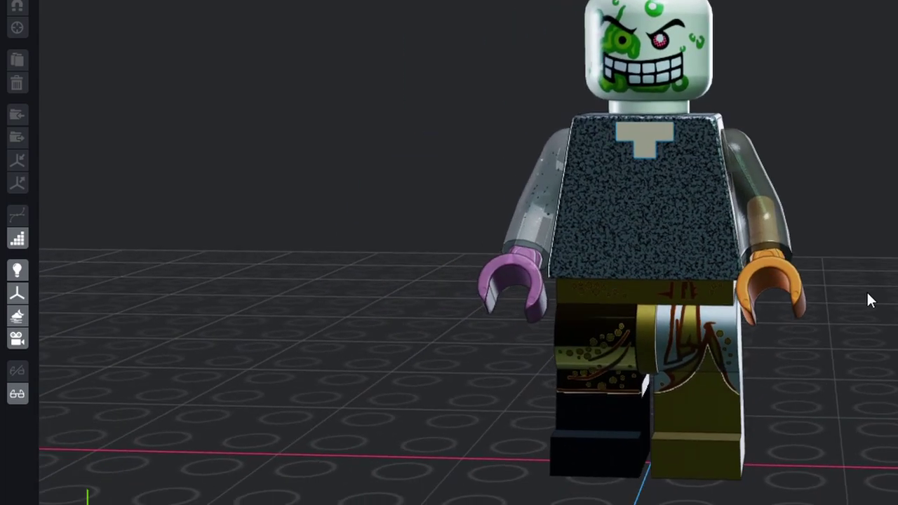
Add a camera to the scene and orbit to a low front-on view.
{"action": "left_click", "coordinate": [17, 340]}
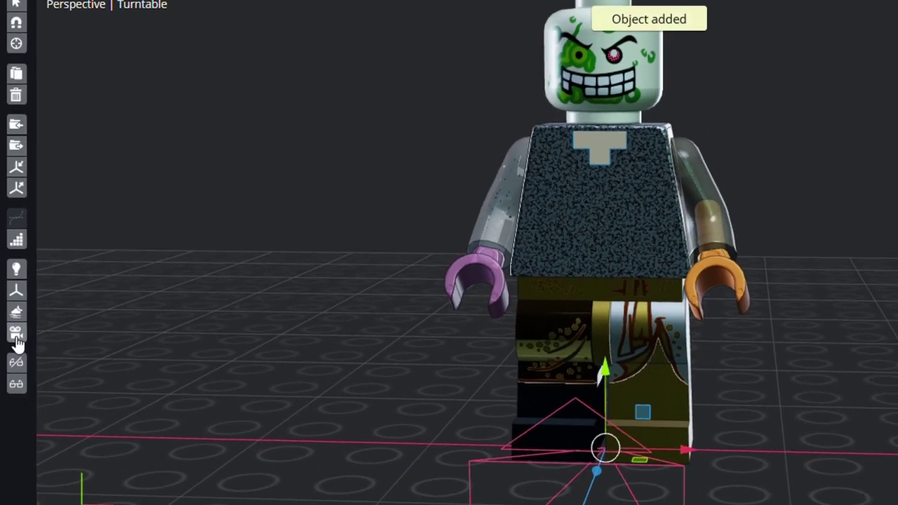
{"action": "middle_click_drag", "start_coordinate": [561, 352], "coordinate": [363, 296]}
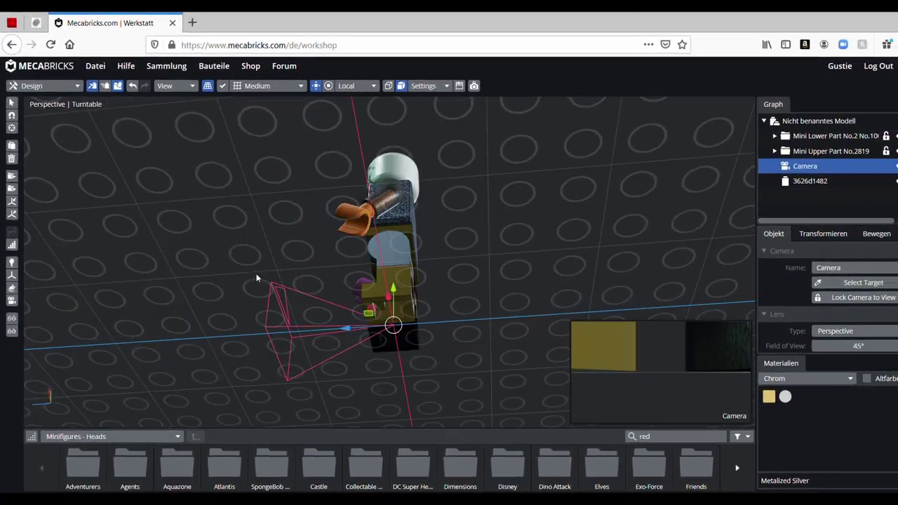
{"action": "middle_click_drag", "start_coordinate": [285, 281], "coordinate": [101, 321]}
{"action": "middle_click_drag", "start_coordinate": [233, 244], "coordinate": [573, 325]}
{"action": "middle_click_drag", "start_coordinate": [613, 372], "coordinate": [357, 348]}
{"action": "scroll", "coordinate": [430, 338], "scroll_direction": "down", "scroll_amount": 5}
{"action": "middle_click_drag", "start_coordinate": [304, 362], "coordinate": [372, 353]}
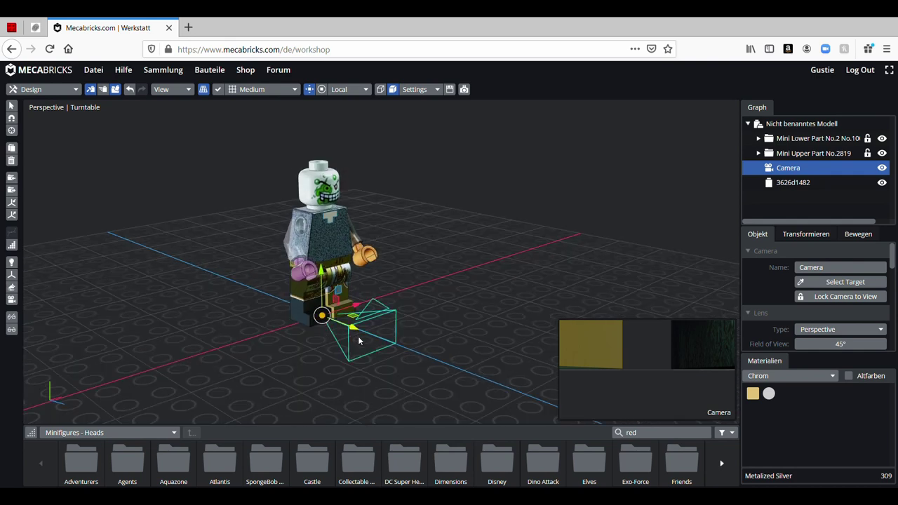
Place the camera on the floor before the minifigure, nudging it 4 mm and raising it 12.8 mm.
{"action": "left_click_drag", "start_coordinate": [358, 339], "coordinate": [501, 395]}
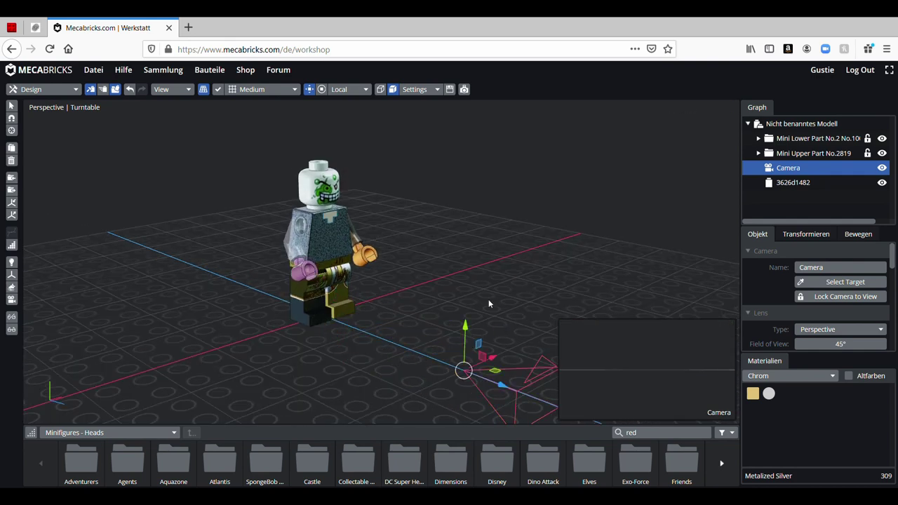
{"action": "middle_click_drag", "start_coordinate": [489, 303], "coordinate": [383, 249]}
{"action": "mouse_move", "coordinate": [339, 279]}
{"action": "left_mouse_down"}
{"action": "mouse_move", "coordinate": [370, 265]}
{"action": "mouse_move", "coordinate": [347, 268]}
{"action": "mouse_move", "coordinate": [338, 283]}
{"action": "left_mouse_up"}
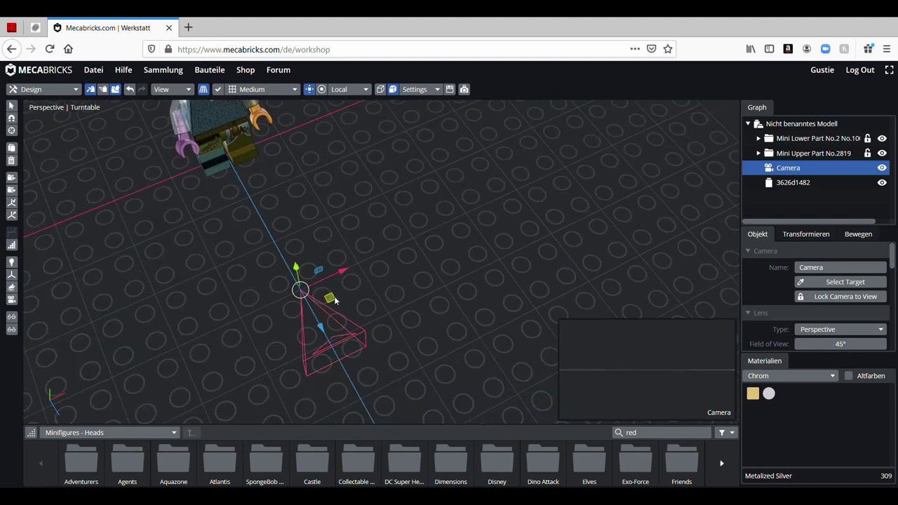
{"action": "left_click", "coordinate": [334, 297]}
{"action": "left_click", "coordinate": [336, 296]}
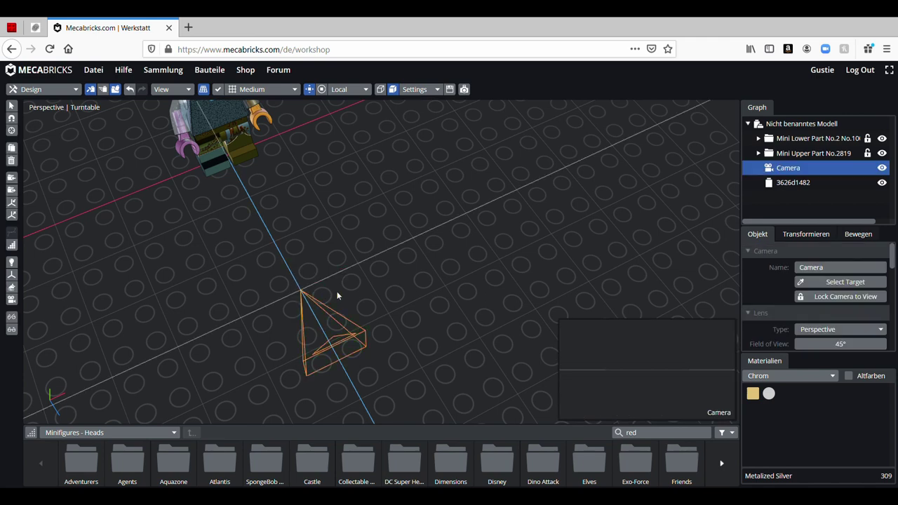
{"action": "mouse_move", "coordinate": [337, 295]}
{"action": "left_mouse_down"}
{"action": "mouse_move", "coordinate": [341, 278]}
{"action": "mouse_move", "coordinate": [325, 293]}
{"action": "left_mouse_up"}
{"action": "right_click_drag", "start_coordinate": [322, 284], "coordinate": [399, 264]}
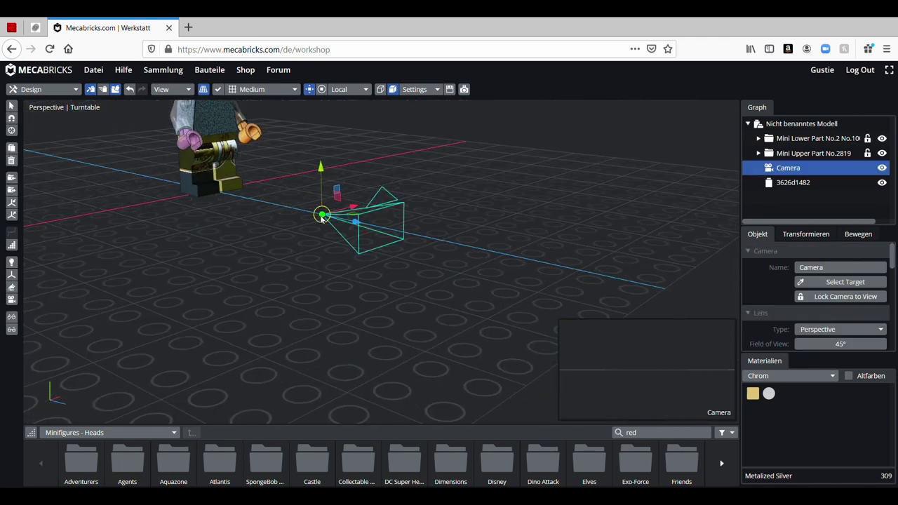
{"action": "left_click_drag", "start_coordinate": [321, 219], "coordinate": [343, 163]}
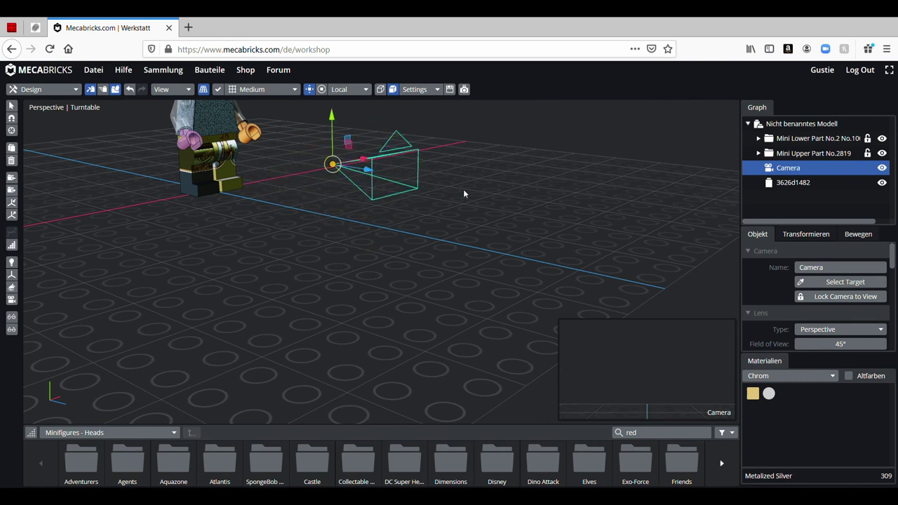
{"action": "right_click_drag", "start_coordinate": [463, 194], "coordinate": [327, 295]}
{"action": "right_click_drag", "start_coordinate": [238, 295], "coordinate": [305, 307]}
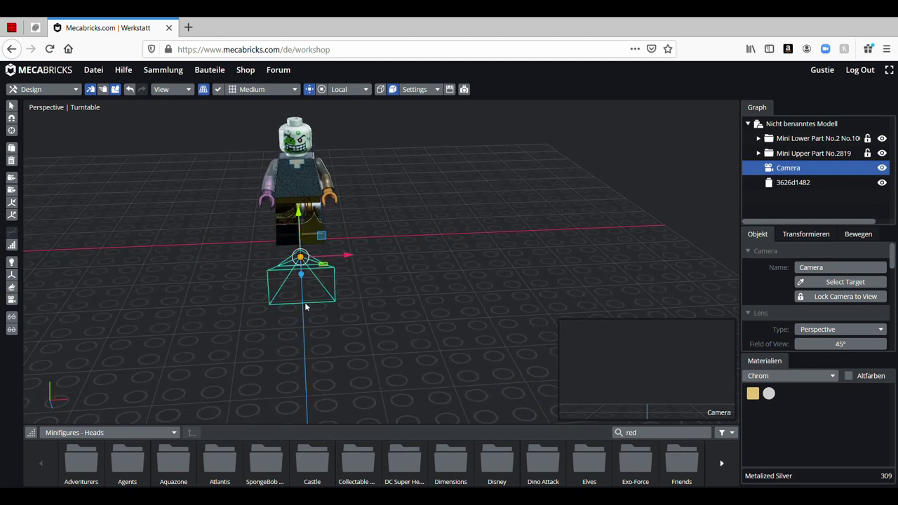
{"action": "right_click_drag", "start_coordinate": [310, 381], "coordinate": [418, 239]}
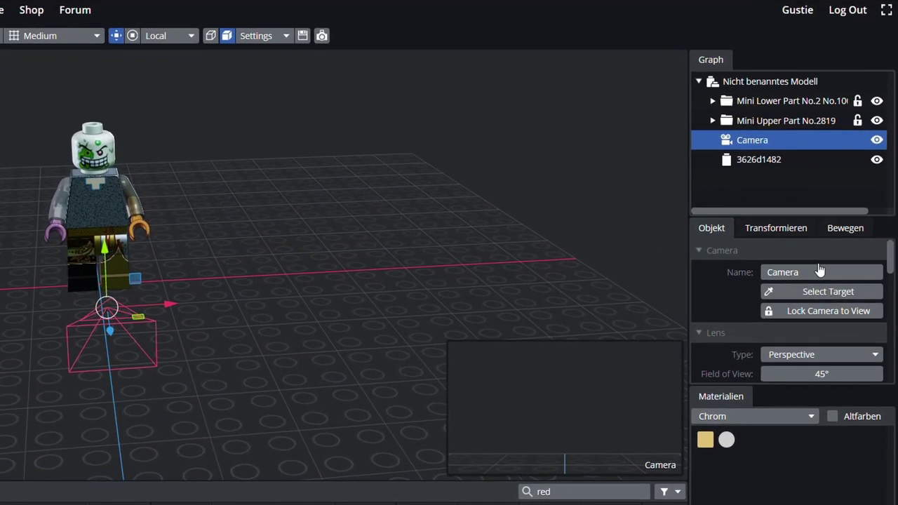
{"action": "scroll", "coordinate": [808, 276], "scroll_direction": "down", "scroll_amount": 2}
{"action": "scroll", "coordinate": [826, 278], "scroll_direction": "up", "scroll_amount": 2}
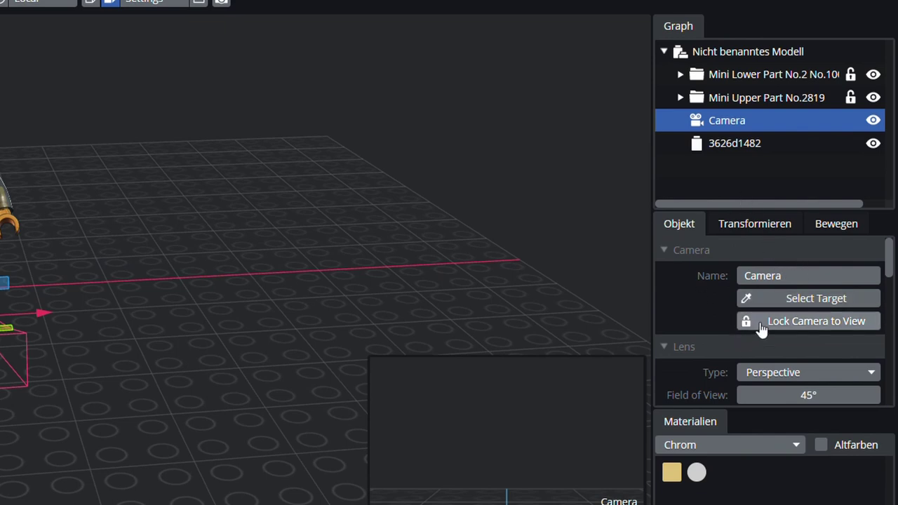
{"action": "scroll", "coordinate": [743, 315], "scroll_direction": "down", "scroll_amount": 5}
{"action": "scroll", "coordinate": [747, 319], "scroll_direction": "up", "scroll_amount": 5}
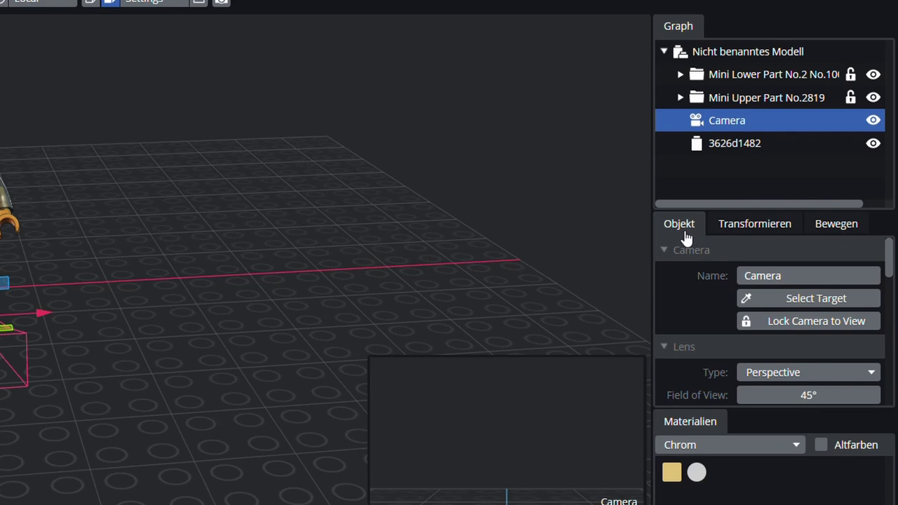
{"action": "scroll", "coordinate": [768, 293], "scroll_direction": "down", "scroll_amount": 5}
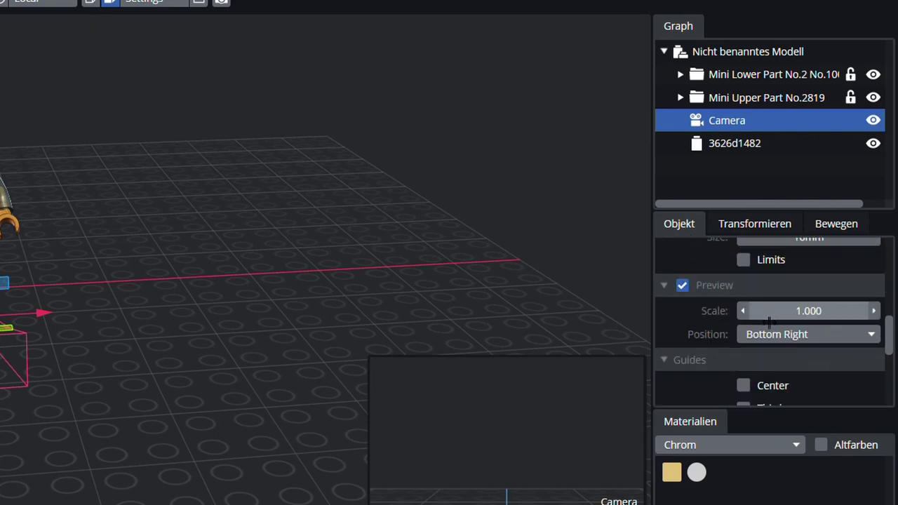
{"action": "scroll", "coordinate": [775, 360], "scroll_direction": "up", "scroll_amount": 4}
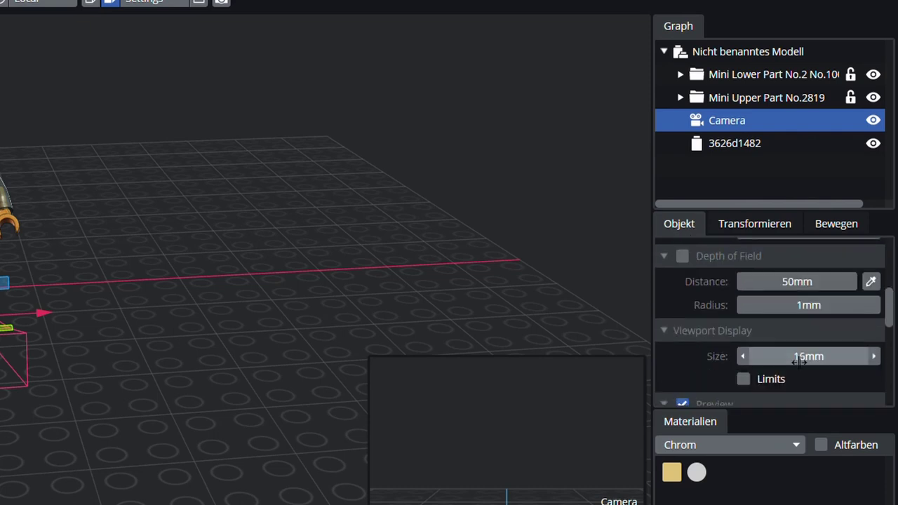
{"action": "scroll", "coordinate": [746, 359], "scroll_direction": "up", "scroll_amount": 5}
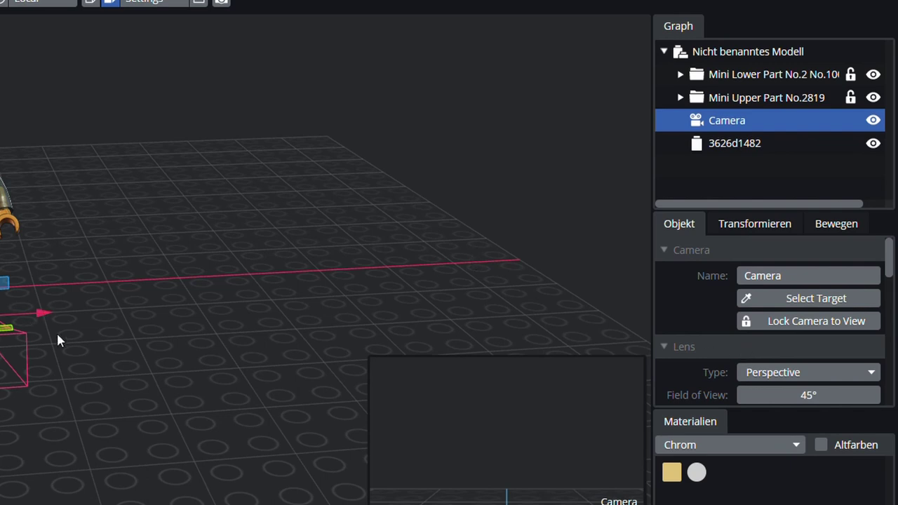
{"action": "scroll", "coordinate": [58, 340], "scroll_direction": "up", "scroll_amount": 3}
{"action": "scroll", "coordinate": [76, 337], "scroll_direction": "down", "scroll_amount": 3}
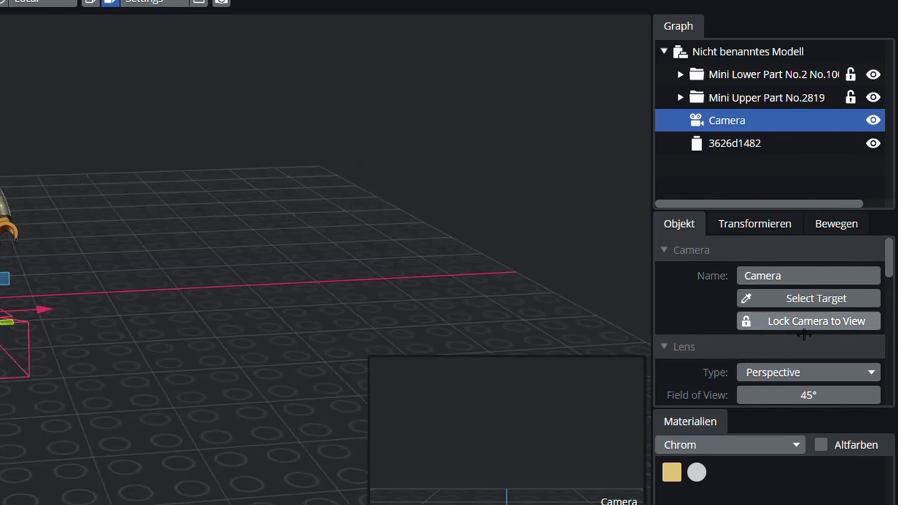
{"action": "scroll", "coordinate": [799, 340], "scroll_direction": "down", "scroll_amount": 8}
{"action": "scroll", "coordinate": [798, 344], "scroll_direction": "up", "scroll_amount": 8}
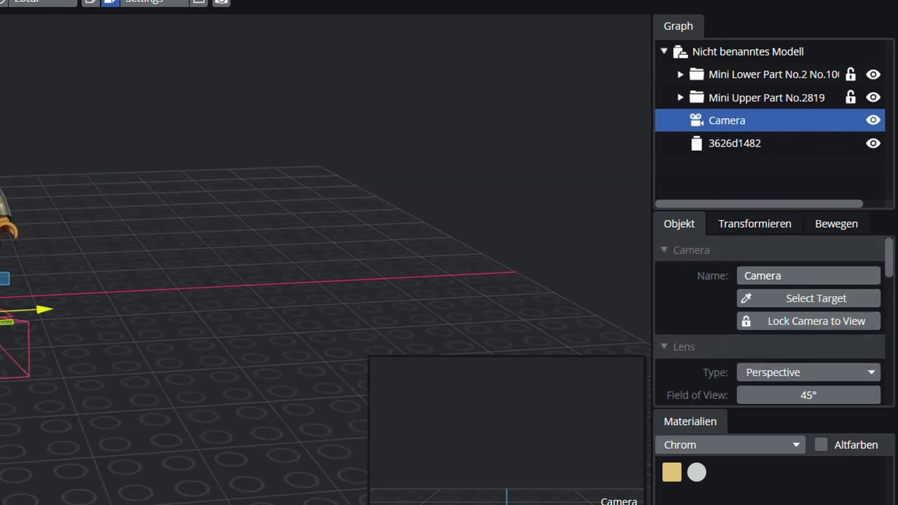
{"action": "scroll", "coordinate": [36, 343], "scroll_direction": "up", "scroll_amount": 1}
{"action": "scroll", "coordinate": [53, 321], "scroll_direction": "up", "scroll_amount": 3}
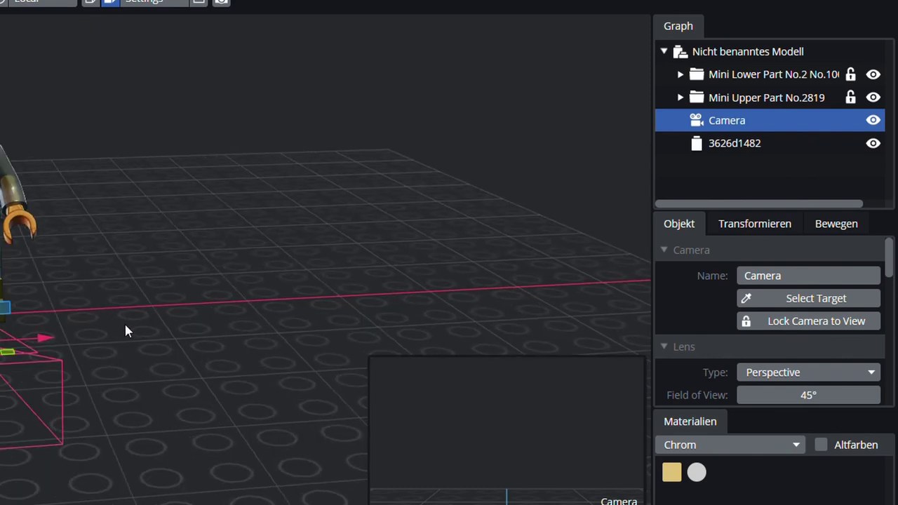
Shift the camera 15 units along X using the move-by-amount options.
{"action": "left_click", "coordinate": [782, 226]}
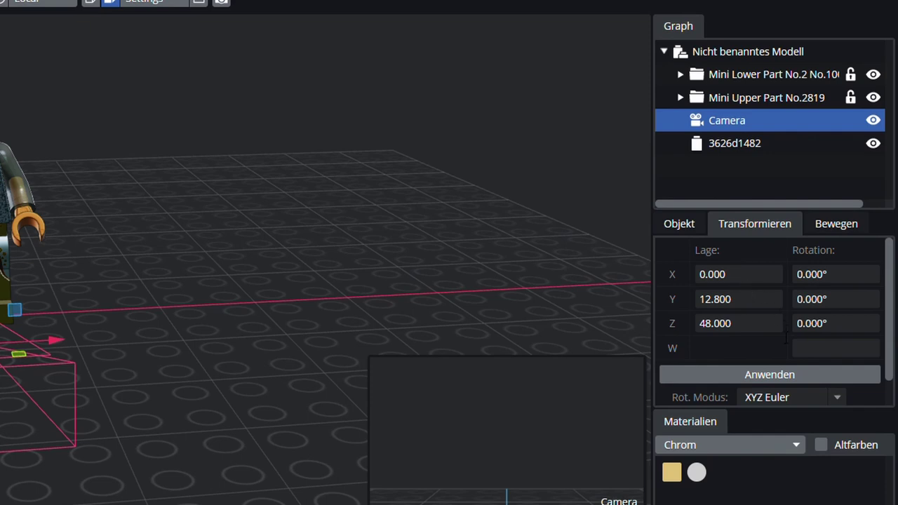
{"action": "scroll", "coordinate": [786, 347], "scroll_direction": "down", "scroll_amount": 1}
{"action": "scroll", "coordinate": [785, 356], "scroll_direction": "up", "scroll_amount": 1}
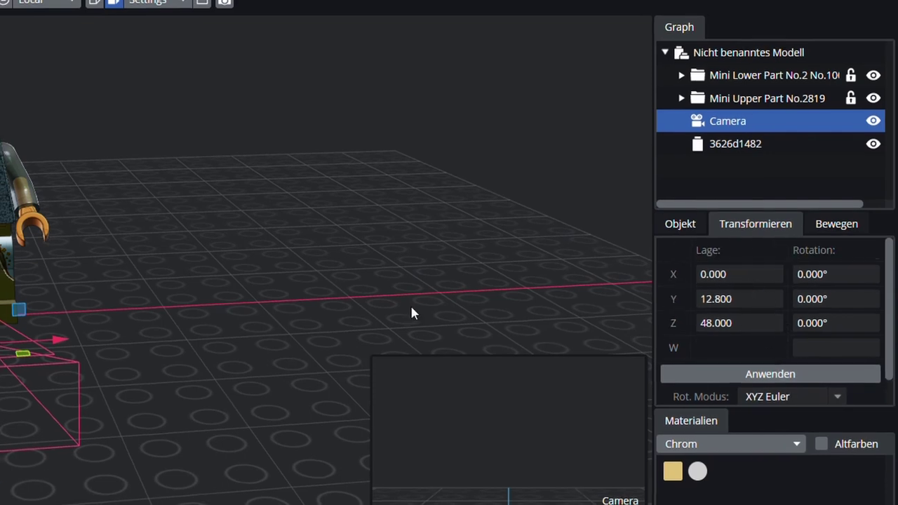
{"action": "left_click_drag", "start_coordinate": [411, 311], "coordinate": [290, 305]}
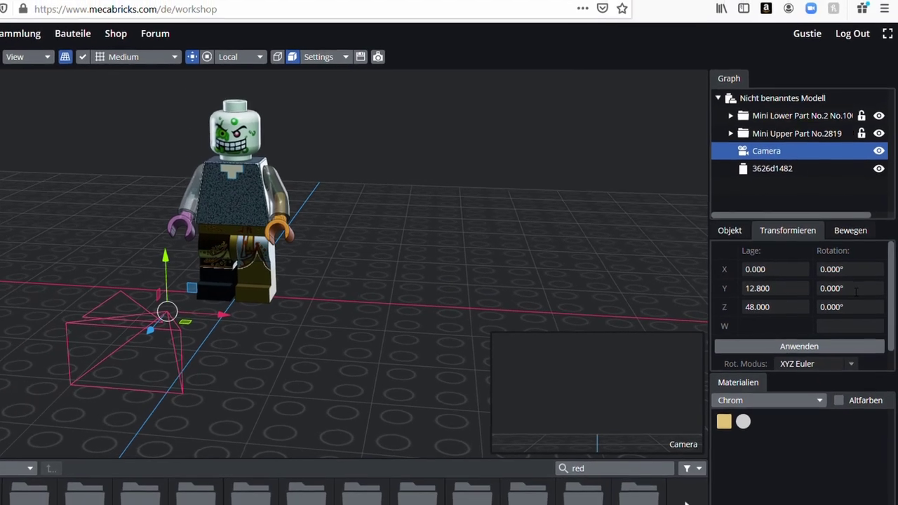
{"action": "left_click_drag", "start_coordinate": [509, 312], "coordinate": [477, 304]}
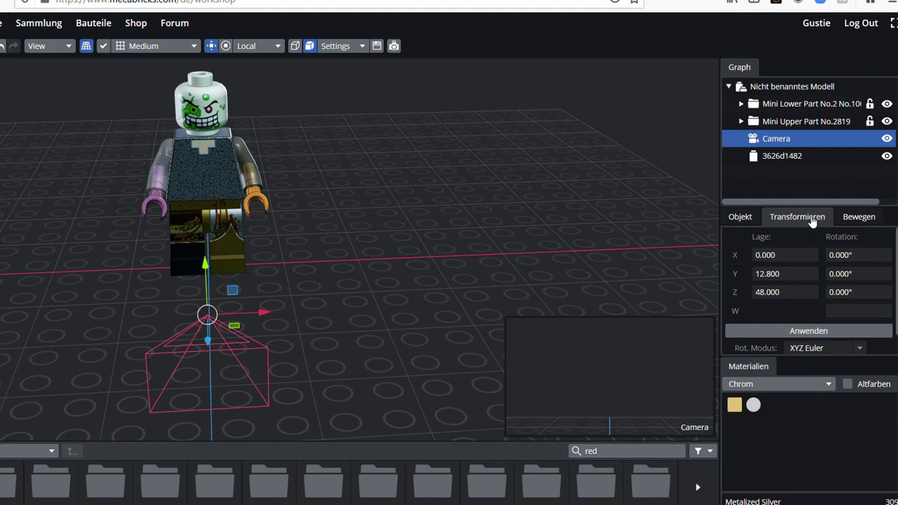
{"action": "left_click", "coordinate": [859, 218]}
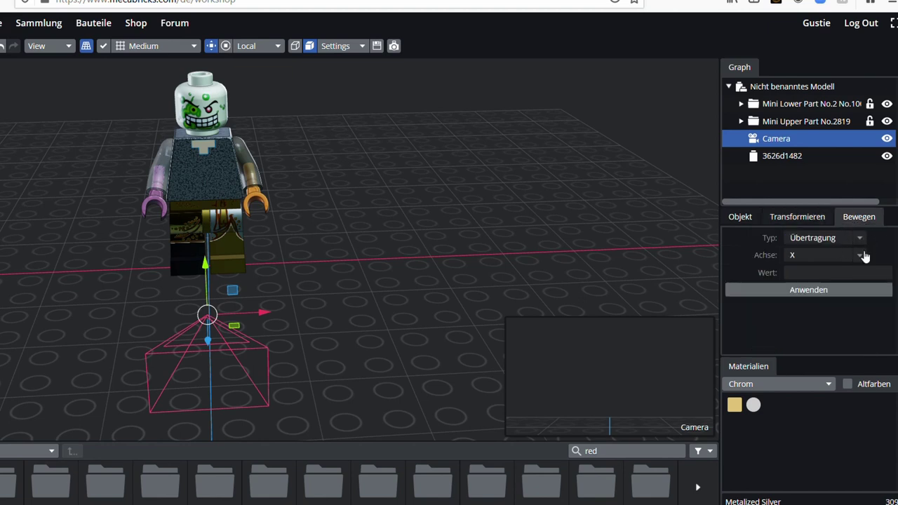
{"action": "right_click_drag", "start_coordinate": [404, 369], "coordinate": [657, 353]}
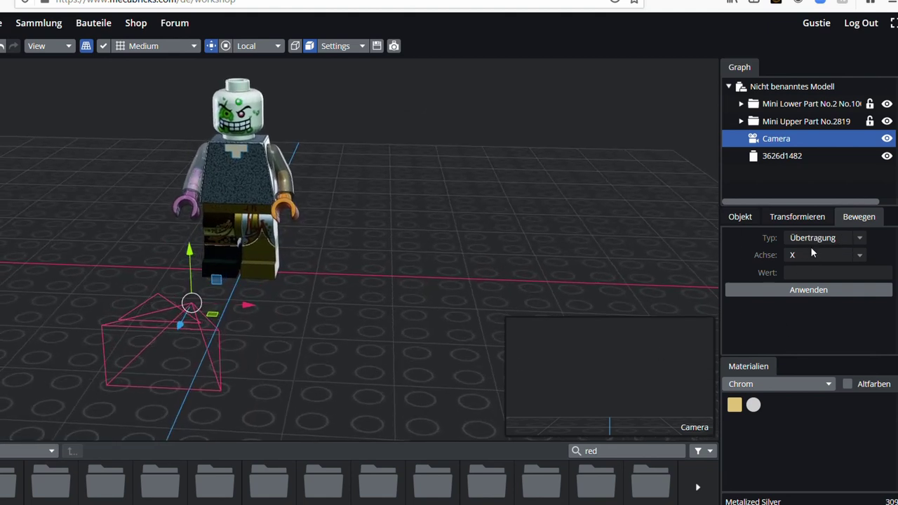
{"action": "left_click", "coordinate": [800, 217]}
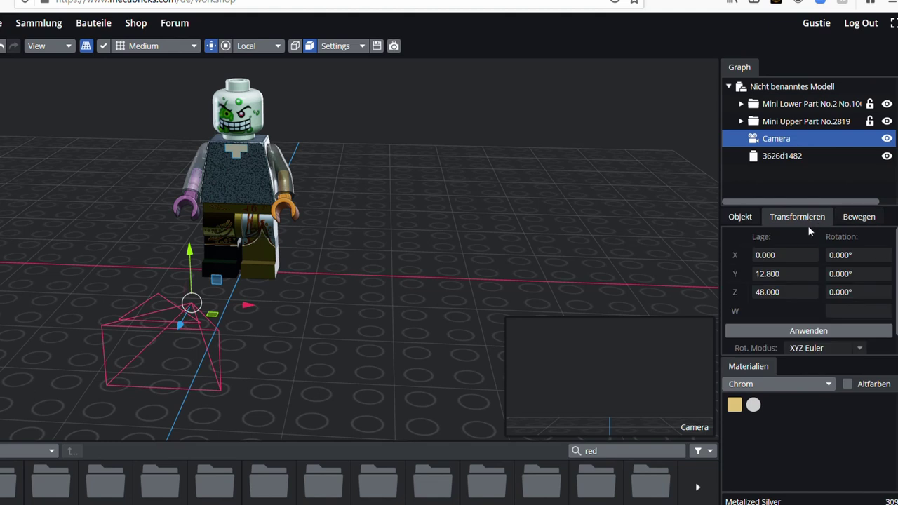
{"action": "left_click", "coordinate": [852, 218]}
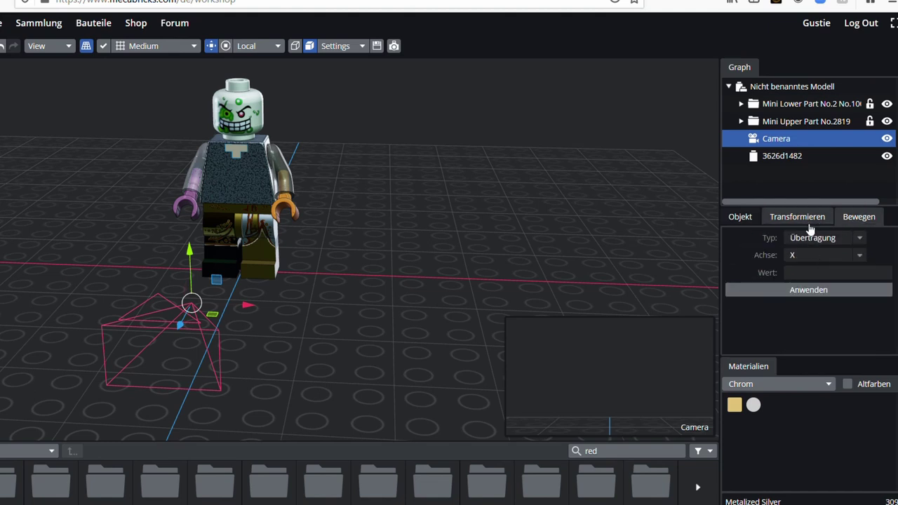
{"action": "left_click", "coordinate": [808, 221]}
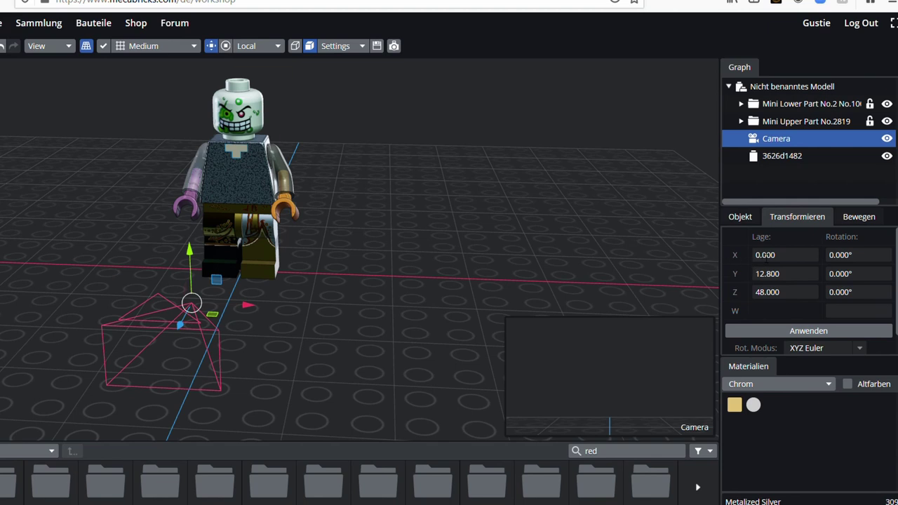
{"action": "left_click", "coordinate": [853, 219]}
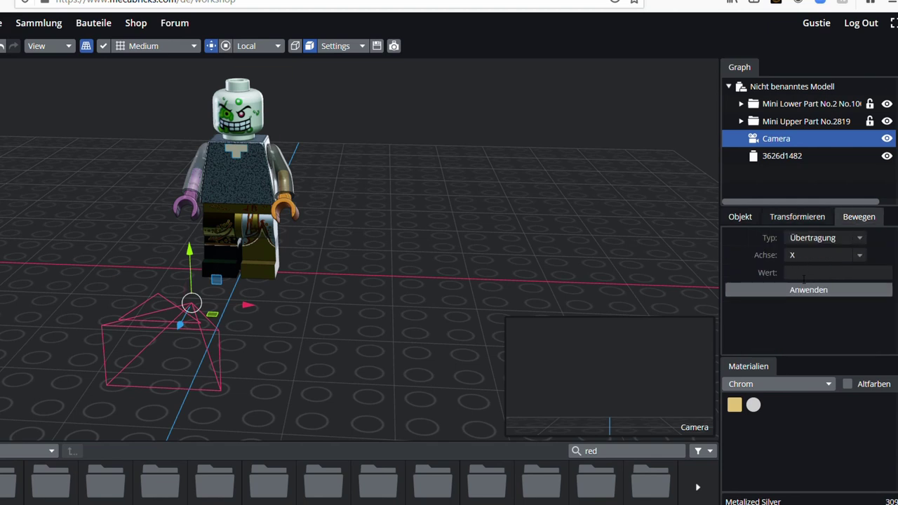
{"action": "left_click", "coordinate": [826, 296]}
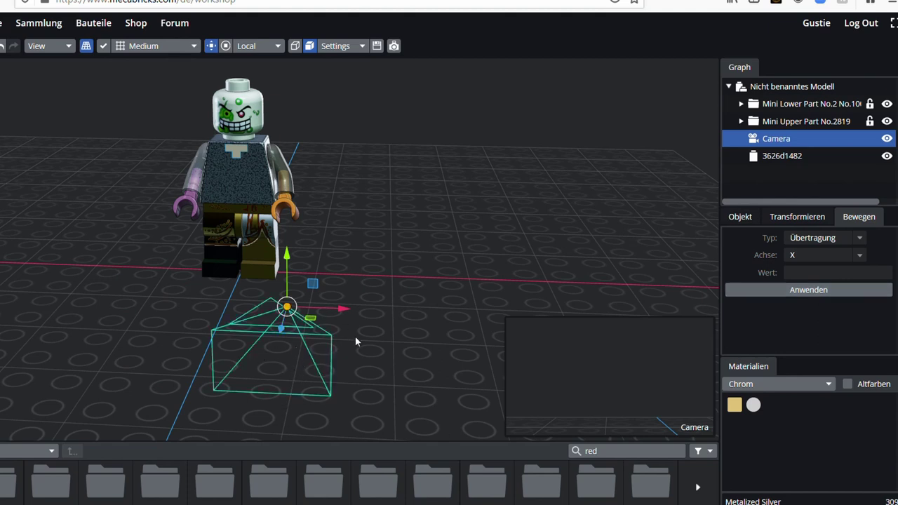
Reset the camera's X position to 0.
{"action": "left_click", "coordinate": [832, 219]}
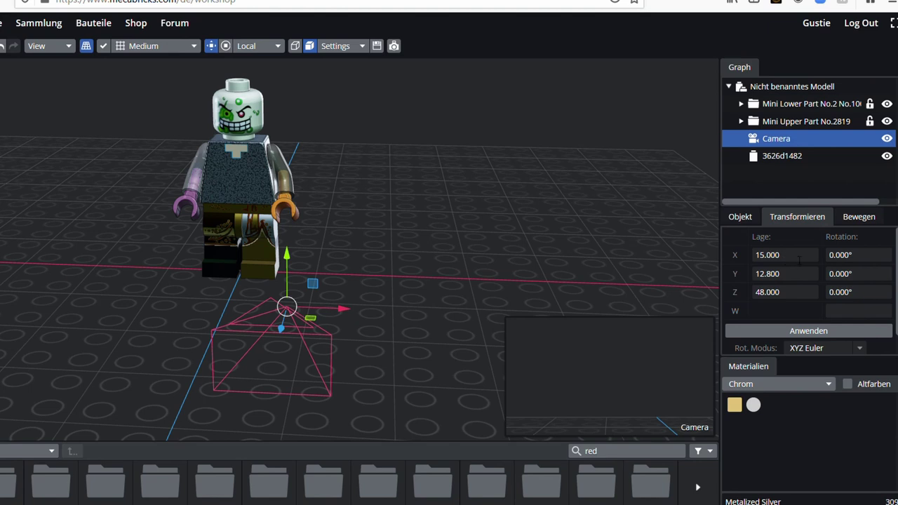
{"action": "left_click_drag", "start_coordinate": [779, 255], "coordinate": [759, 255]}
{"action": "type", "text": "0"}
{"action": "left_click", "coordinate": [808, 331]}
{"action": "right_click_drag", "start_coordinate": [303, 388], "coordinate": [279, 393]}
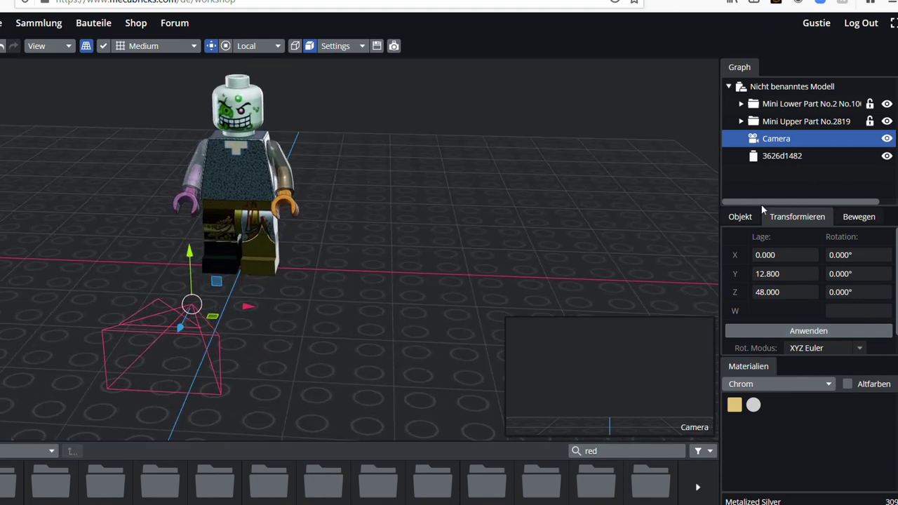
Move the camera 5 along Y and -5 along Z, reaching X 0, Y 17.8, Z 45.
{"action": "left_click", "coordinate": [865, 219]}
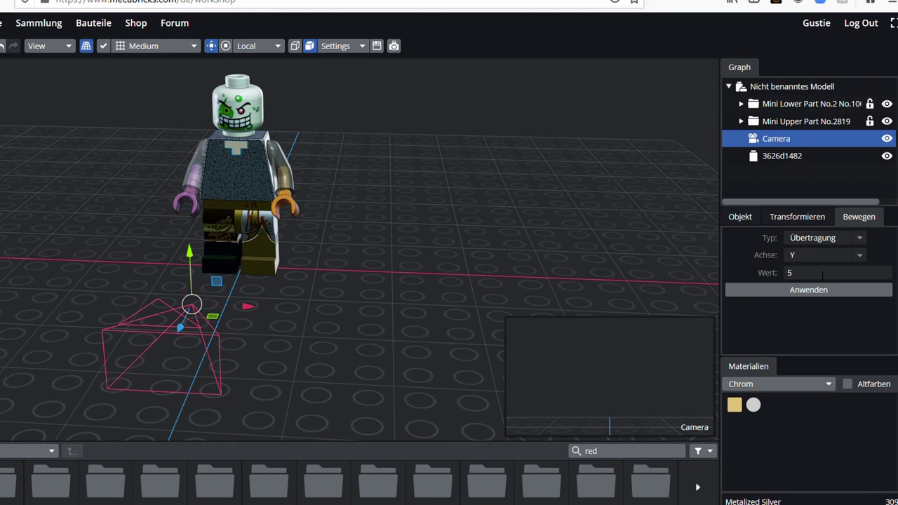
{"action": "left_click", "coordinate": [846, 289]}
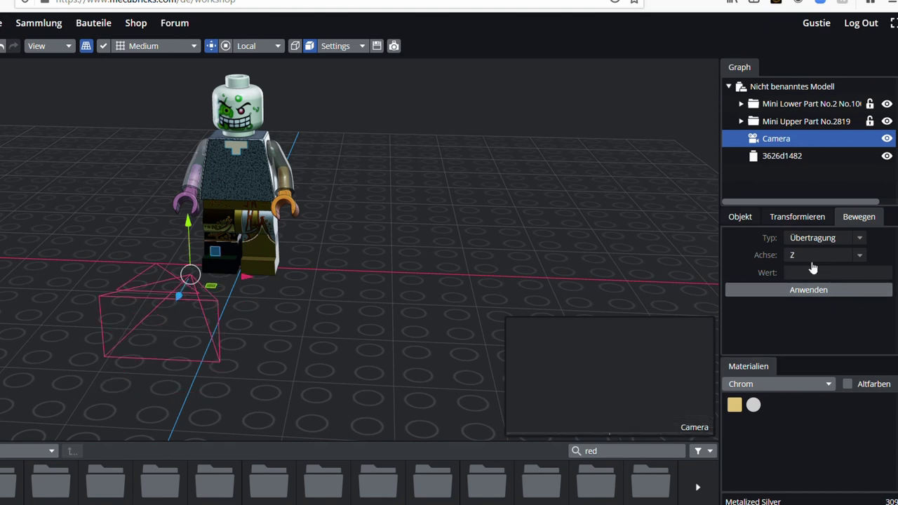
{"action": "left_click", "coordinate": [784, 290]}
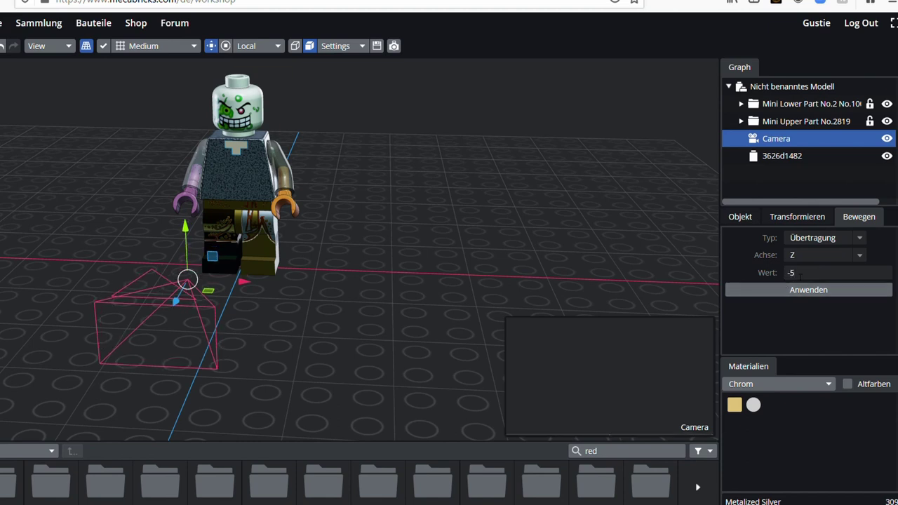
{"action": "type", "text": "-5"}
{"action": "left_click", "coordinate": [768, 293]}
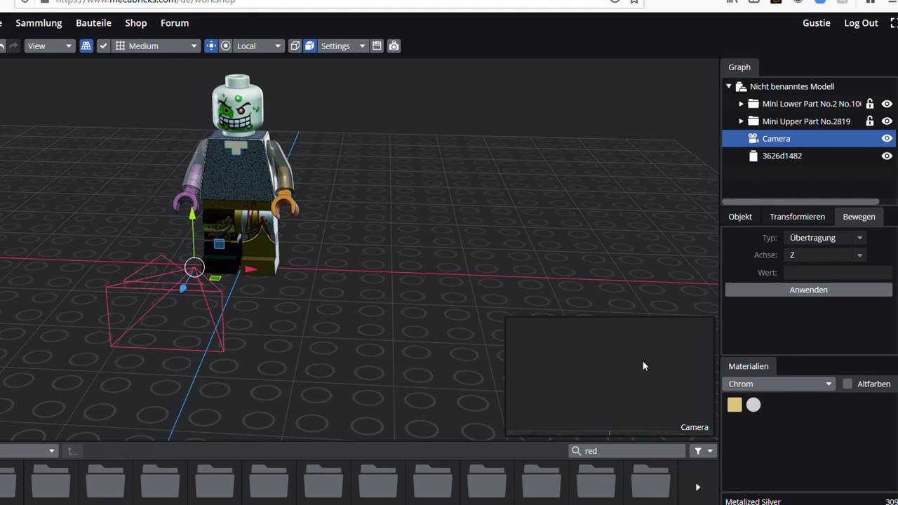
{"action": "right_click_drag", "start_coordinate": [312, 345], "coordinate": [336, 336]}
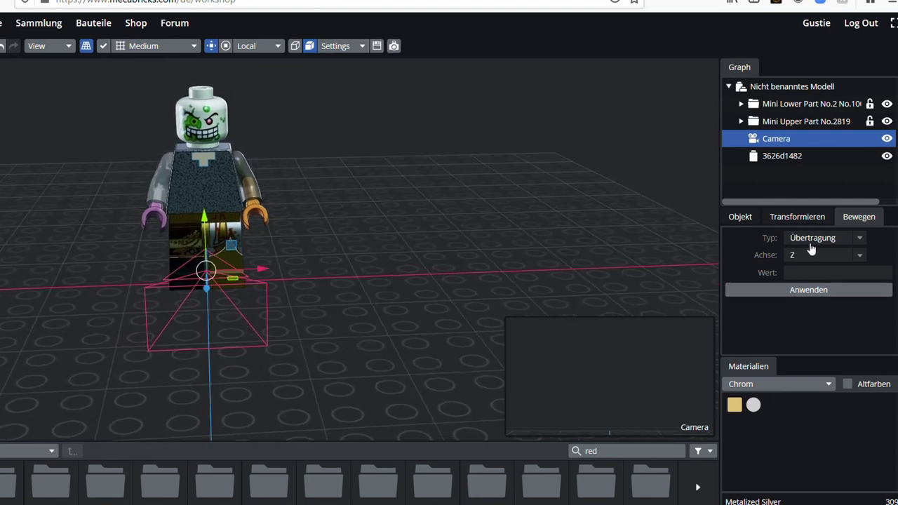
{"action": "right_click_drag", "start_coordinate": [603, 252], "coordinate": [367, 356]}
{"action": "left_click", "coordinate": [797, 217]}
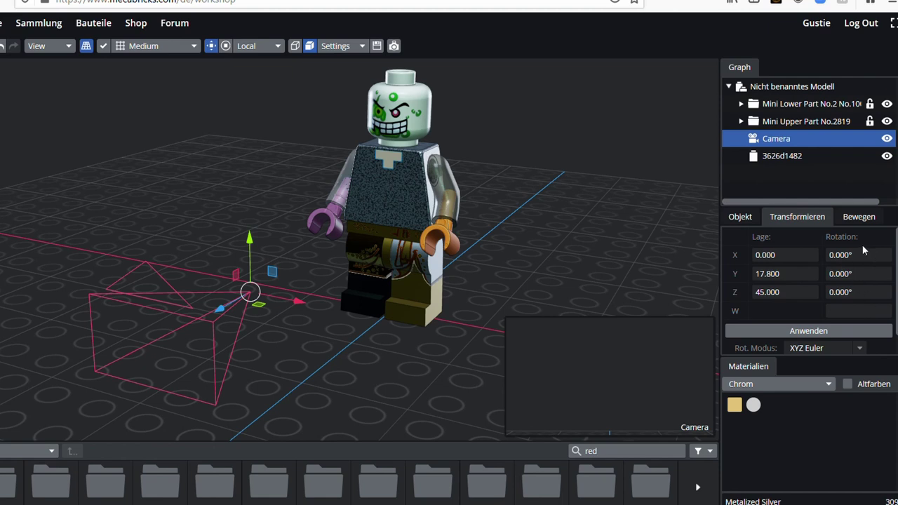
{"action": "left_click", "coordinate": [868, 220]}
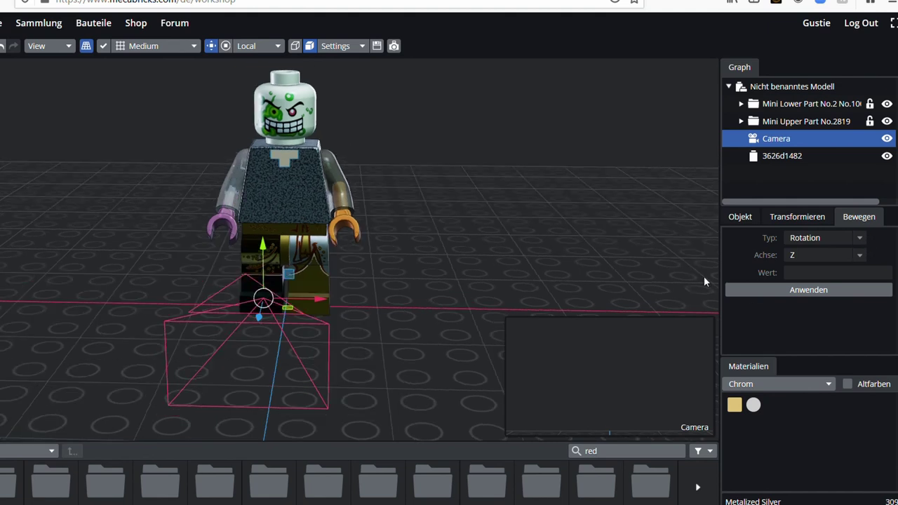
Rotate the camera about X, trying 10° and -20° before applying a 4° tilt.
{"action": "left_click", "coordinate": [801, 223]}
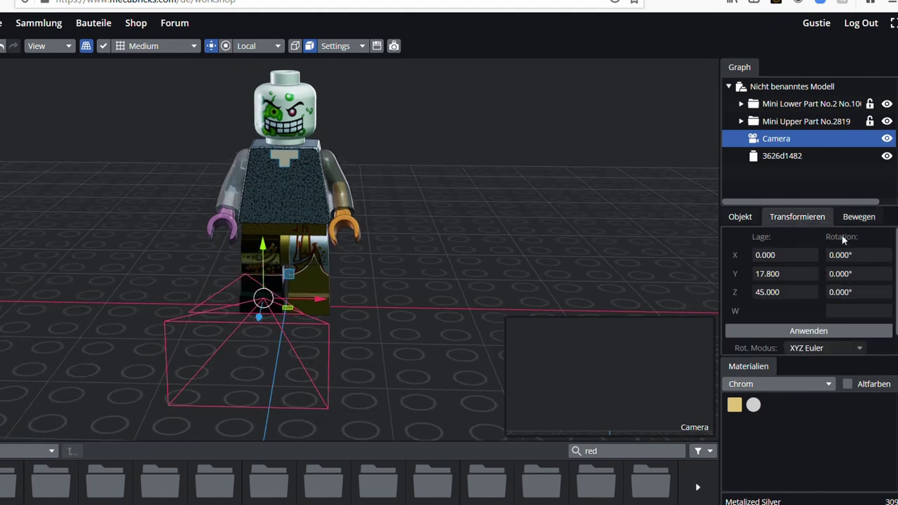
{"action": "left_click", "coordinate": [857, 218]}
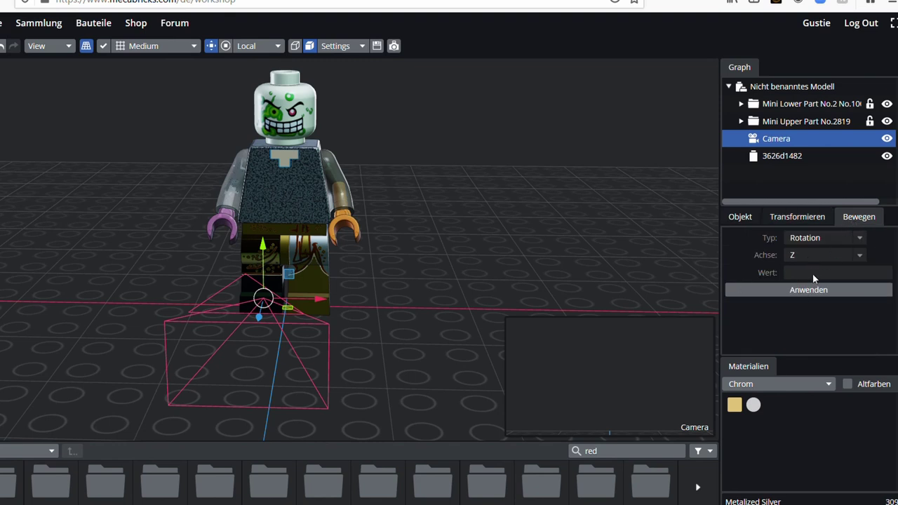
{"action": "middle_click_drag", "start_coordinate": [539, 270], "coordinate": [565, 266]}
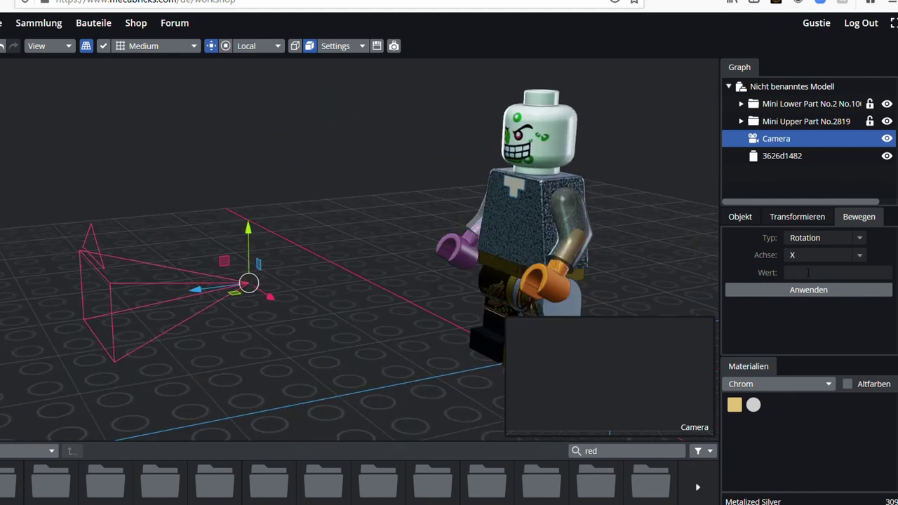
{"action": "type", "text": "10"}
{"action": "left_click", "coordinate": [792, 293]}
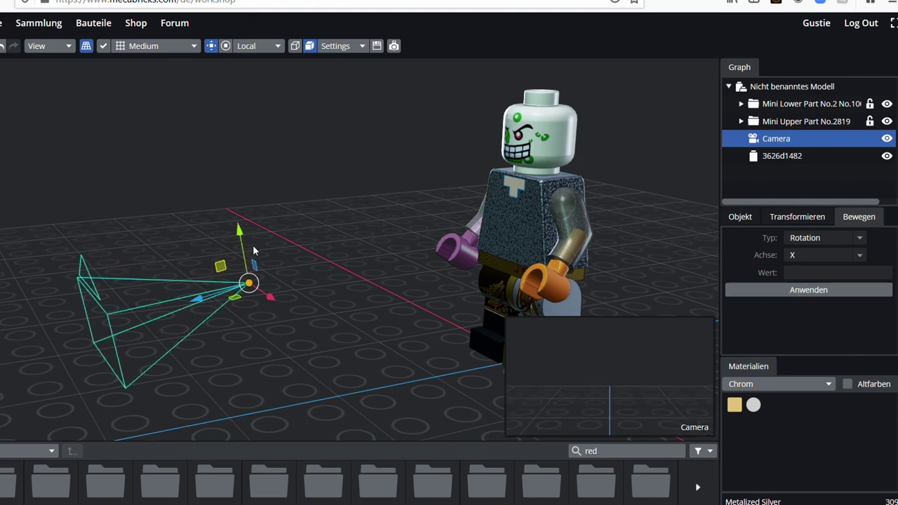
{"action": "left_click", "coordinate": [837, 274]}
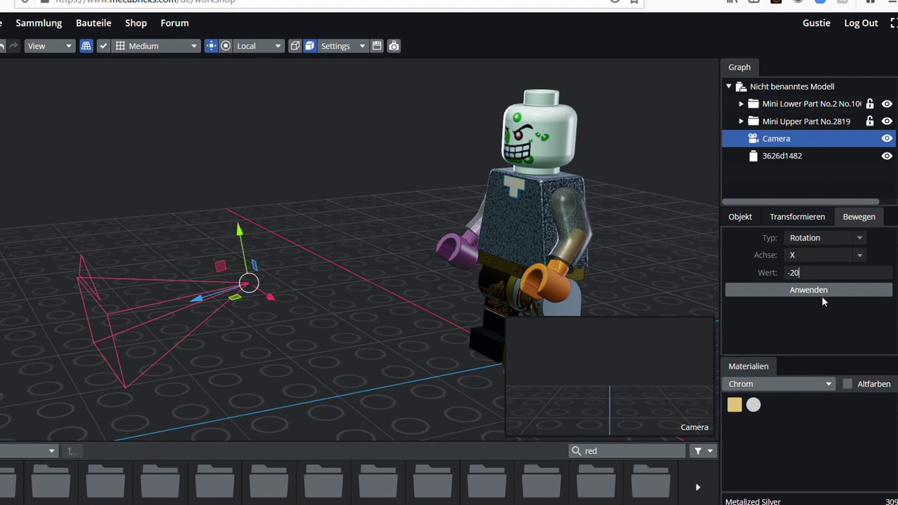
{"action": "left_click", "coordinate": [824, 298]}
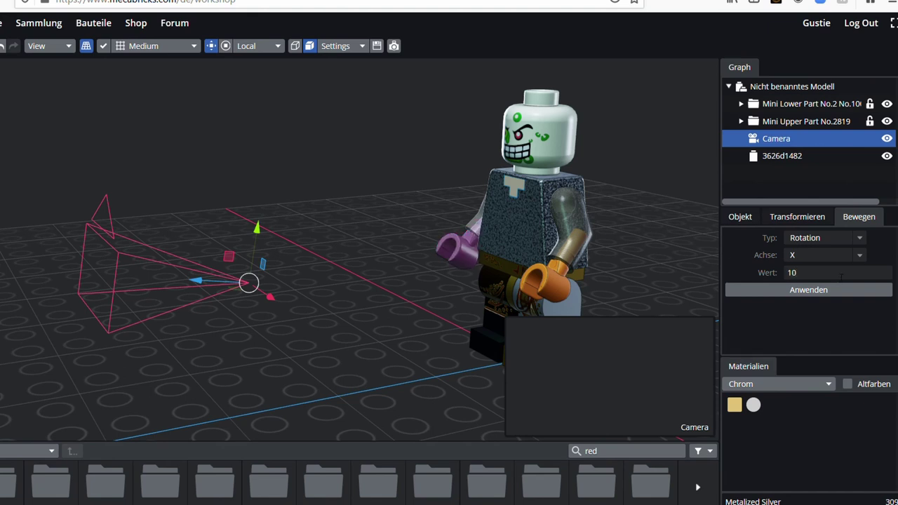
{"action": "left_click", "coordinate": [808, 289]}
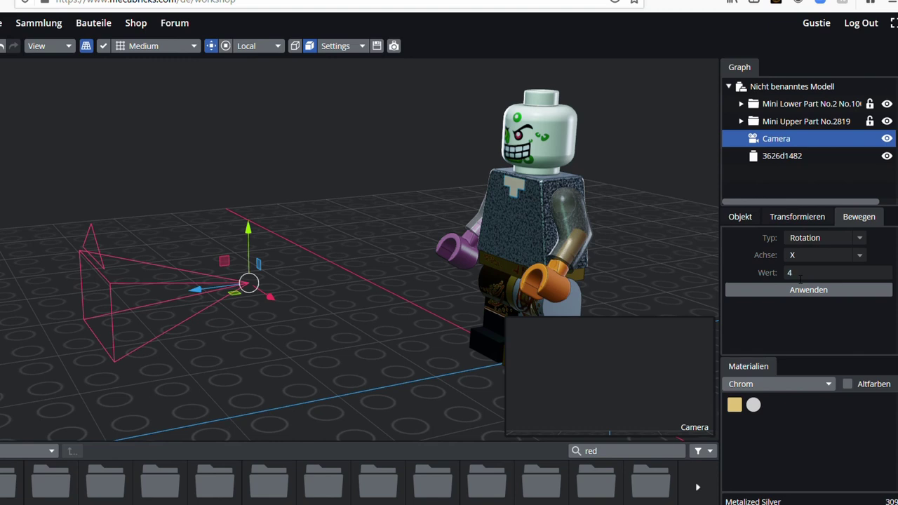
{"action": "left_click", "coordinate": [801, 290]}
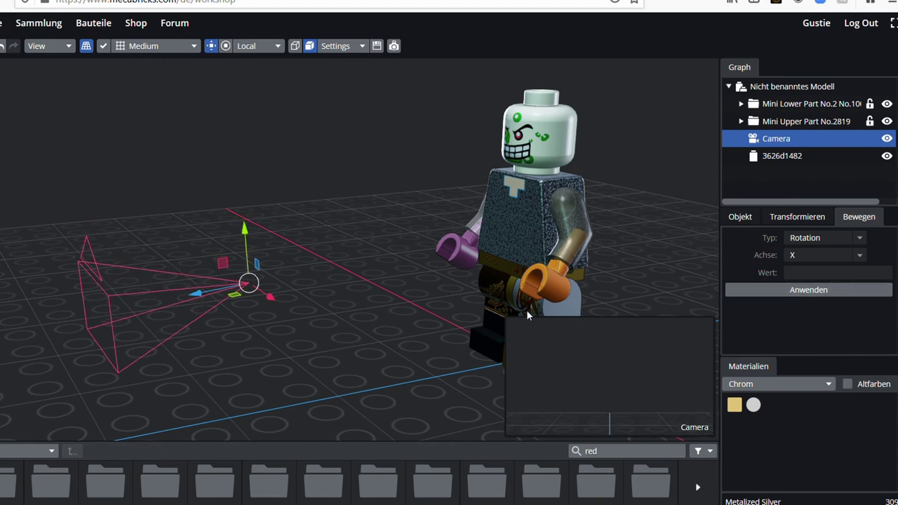
{"action": "middle_click_drag", "start_coordinate": [526, 309], "coordinate": [406, 316]}
Turn the camera 30° about Z, reverse it with -30°, and set the axis to Y.
{"action": "left_click", "coordinate": [806, 259]}
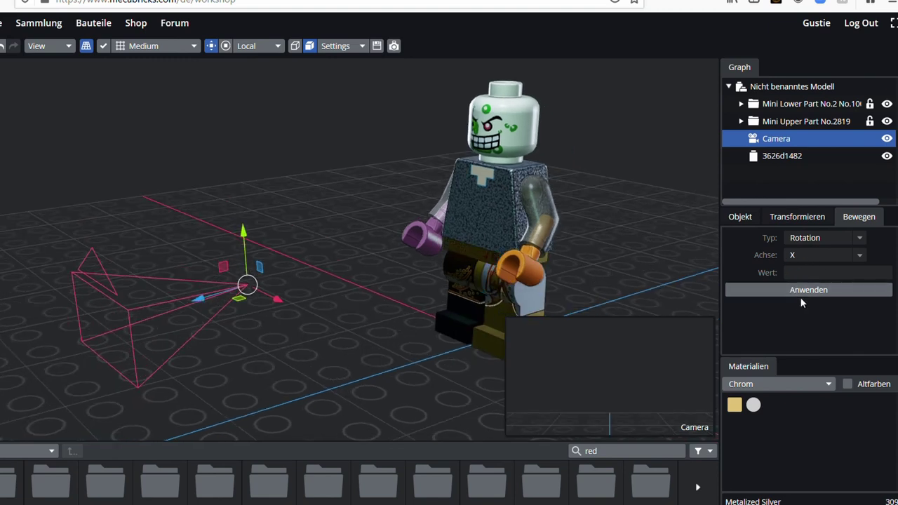
{"action": "left_click", "coordinate": [799, 297]}
{"action": "left_click", "coordinate": [808, 275]}
{"action": "type", "text": "30"}
{"action": "left_click", "coordinate": [810, 290]}
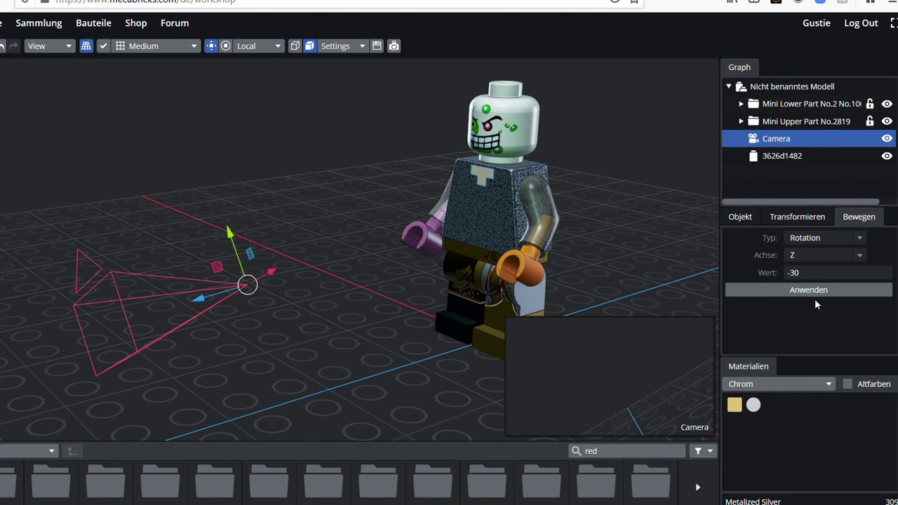
{"action": "left_click", "coordinate": [815, 291]}
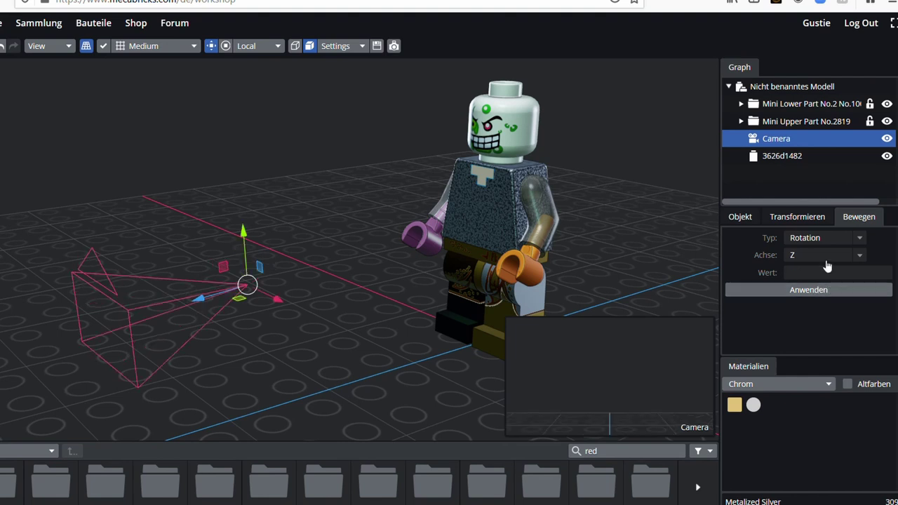
{"action": "key", "text": "Up"}
{"action": "left_click", "coordinate": [808, 273]}
Flip the camera 180° about Y, then slide, raise and tilt it 2° about X.
{"action": "left_click", "coordinate": [819, 291]}
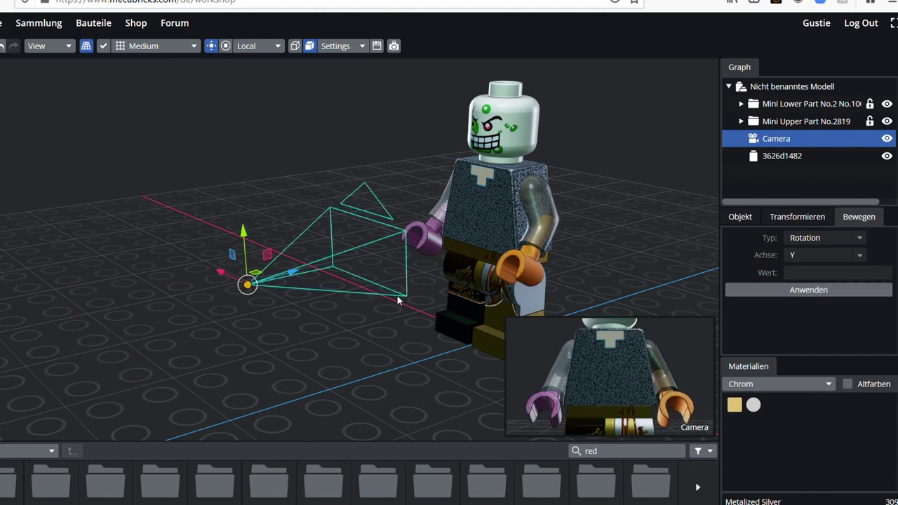
{"action": "right_click_drag", "start_coordinate": [397, 299], "coordinate": [322, 293]}
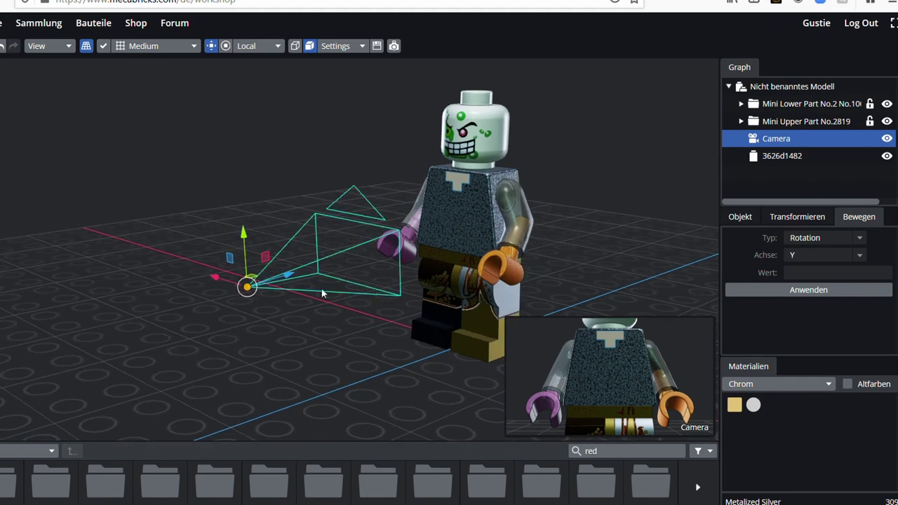
{"action": "left_click_drag", "start_coordinate": [289, 275], "coordinate": [393, 218]}
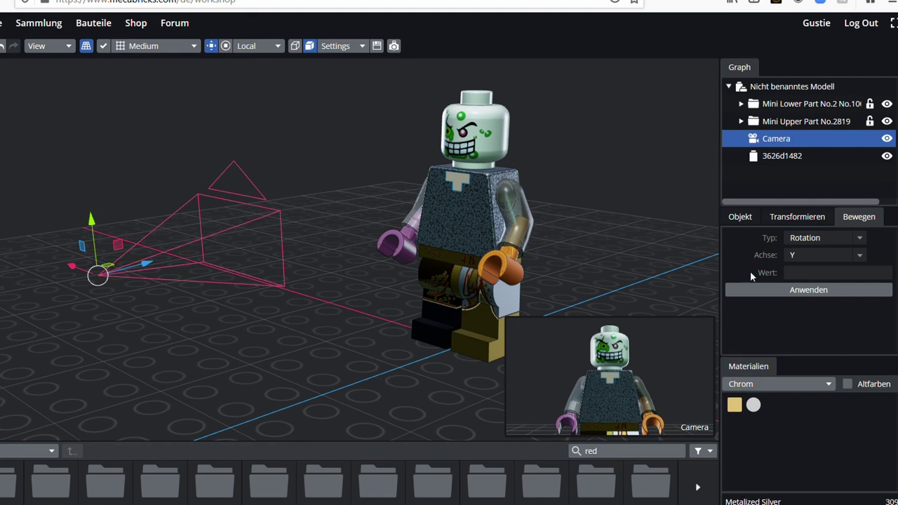
{"action": "left_click", "coordinate": [805, 290]}
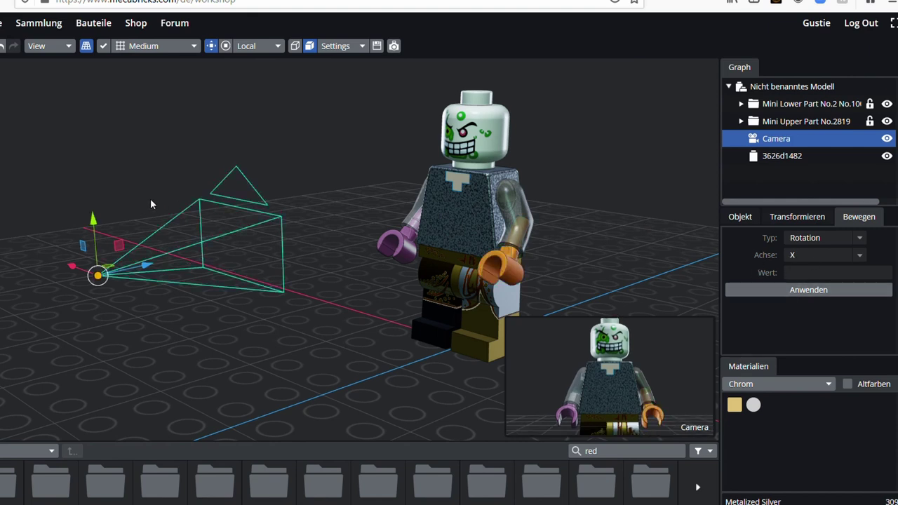
{"action": "left_click_drag", "start_coordinate": [91, 221], "coordinate": [88, 174]}
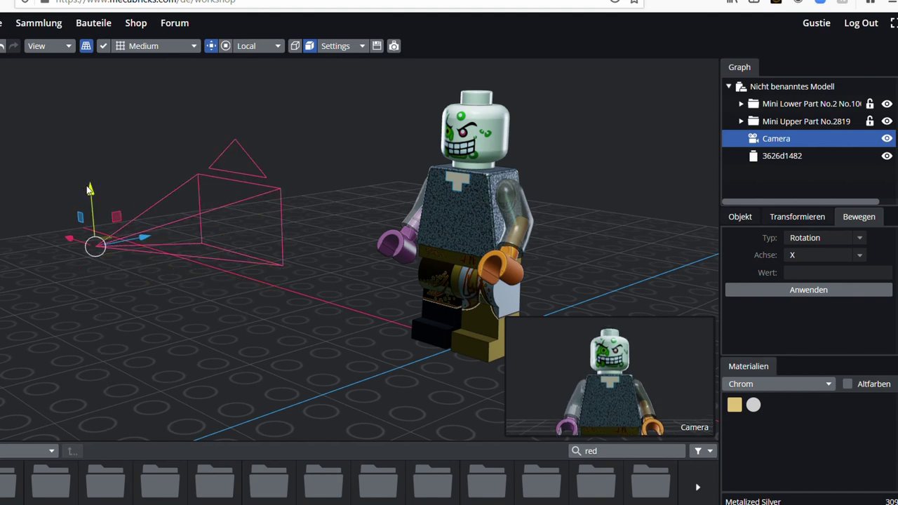
{"action": "left_click_drag", "start_coordinate": [90, 191], "coordinate": [91, 156]}
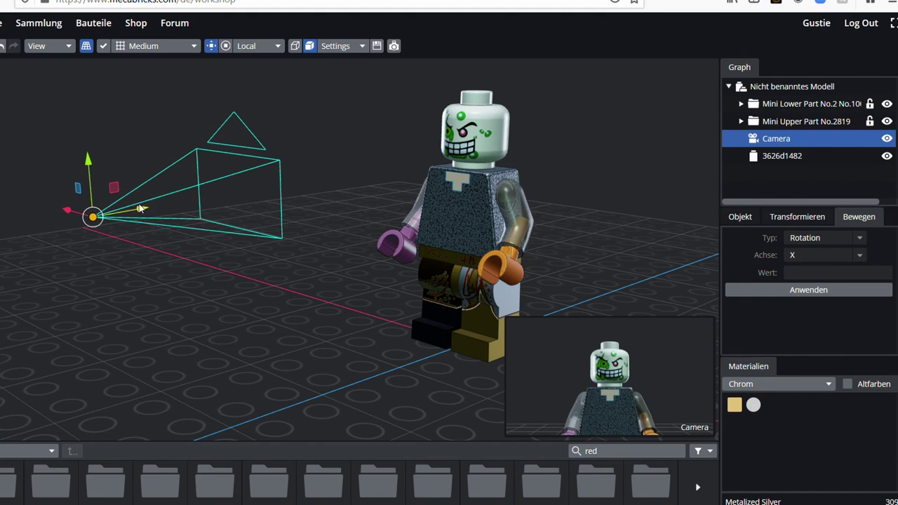
{"action": "left_click_drag", "start_coordinate": [144, 209], "coordinate": [100, 209]}
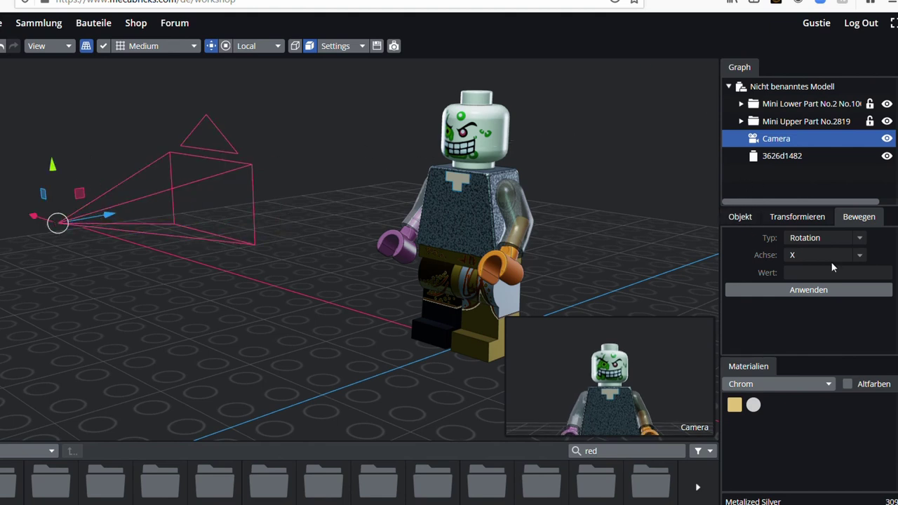
Apply a further small X tilt and check the camera's position and rotation values.
{"action": "left_click", "coordinate": [806, 290]}
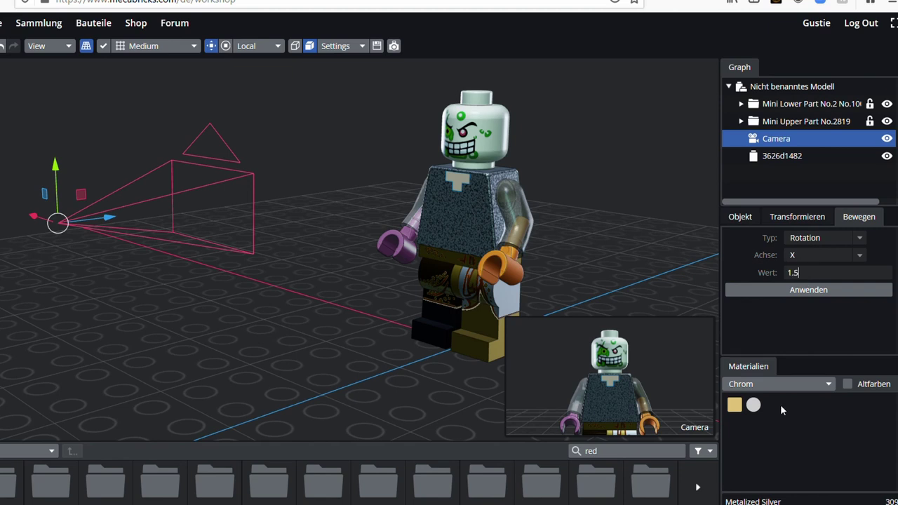
{"action": "type", "text": "8794658458628"}
{"action": "left_click", "coordinate": [779, 289]}
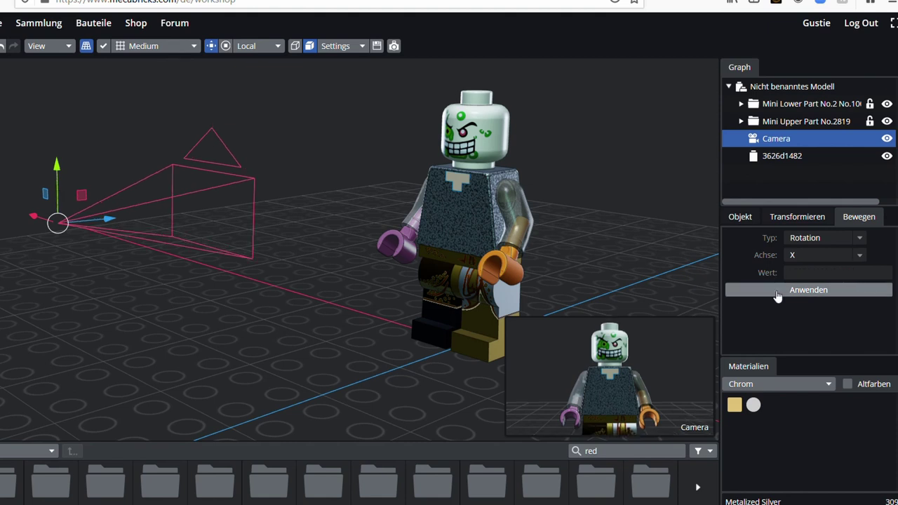
{"action": "left_click", "coordinate": [813, 218]}
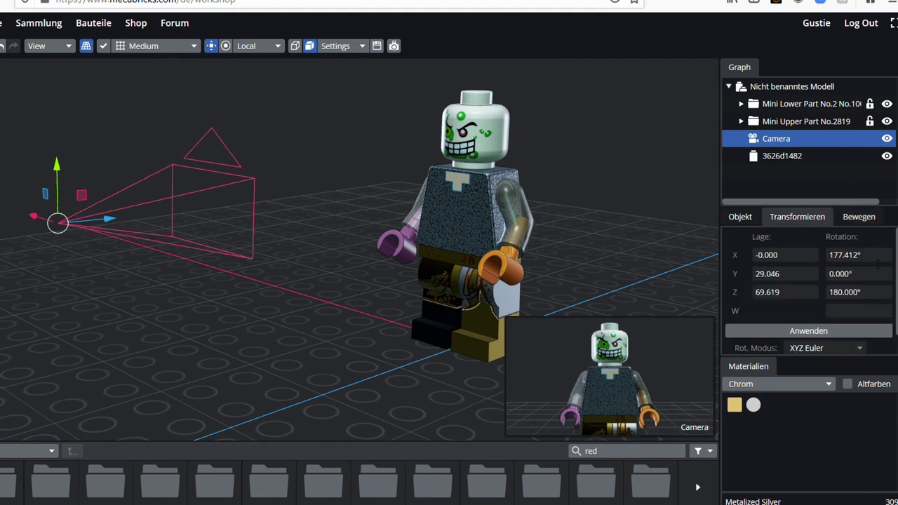
{"action": "left_click", "coordinate": [874, 216]}
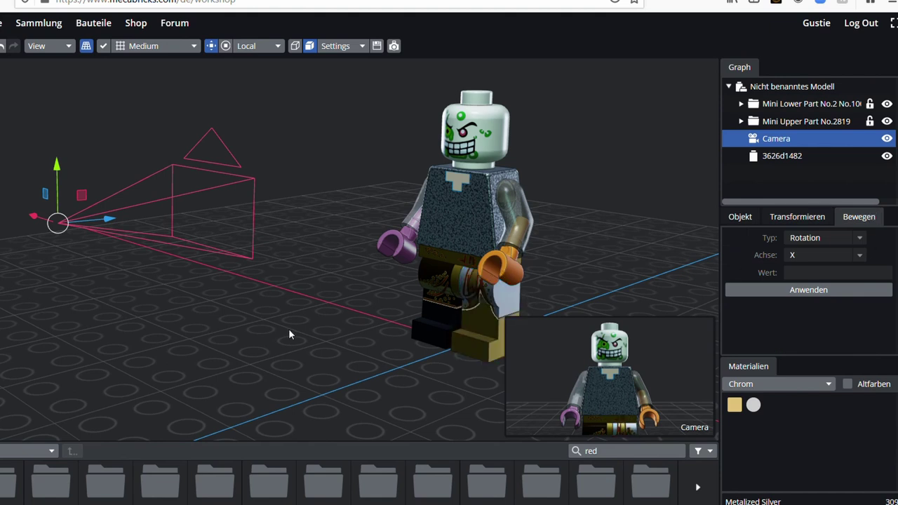
{"action": "right_click_drag", "start_coordinate": [289, 335], "coordinate": [375, 300]}
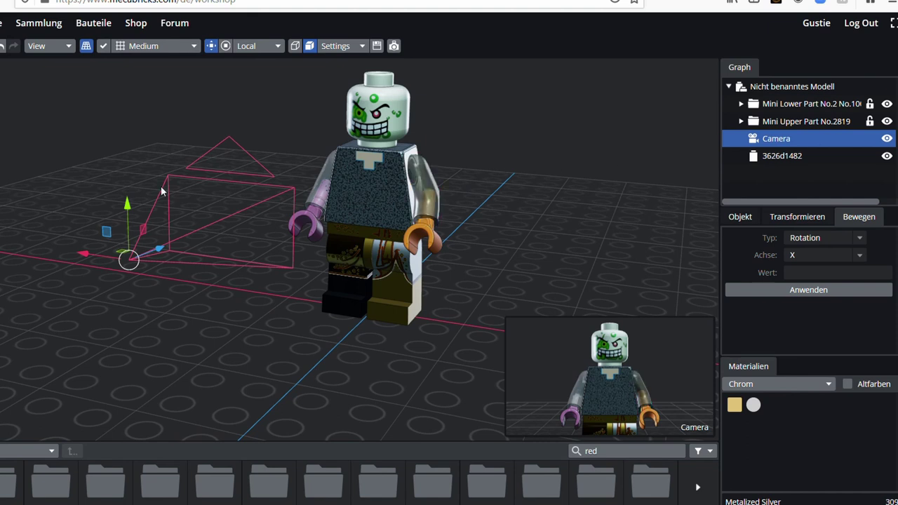
{"action": "left_click", "coordinate": [799, 218]}
Select the minifigure's left arm, briefly pulling it off the torso and putting it back.
{"action": "left_click", "coordinate": [529, 202]}
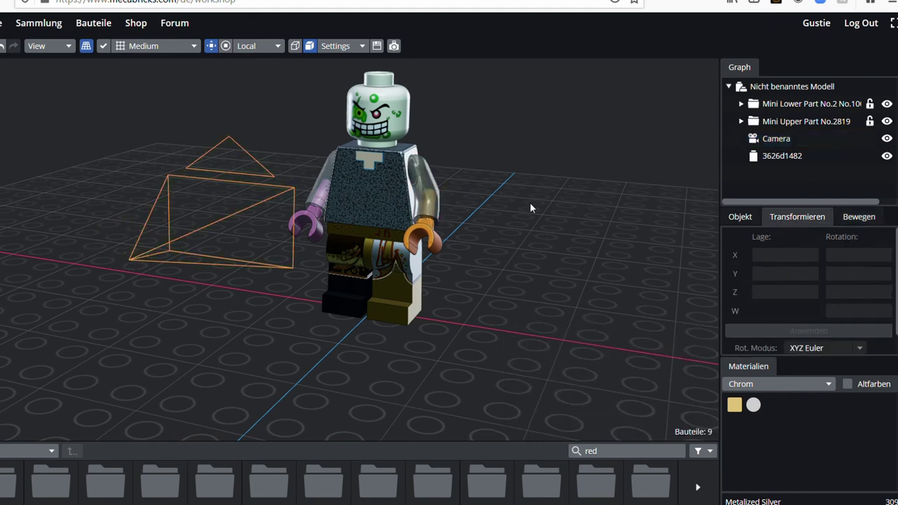
{"action": "right_click_drag", "start_coordinate": [530, 202], "coordinate": [374, 231]}
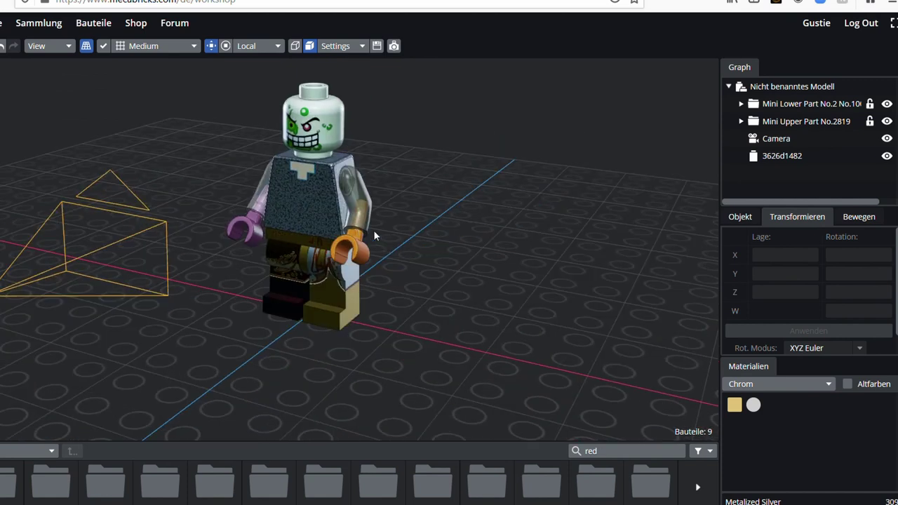
{"action": "left_click", "coordinate": [352, 186]}
{"action": "left_click", "coordinate": [441, 200]}
{"action": "scroll", "coordinate": [429, 198], "scroll_direction": "up", "scroll_amount": 5}
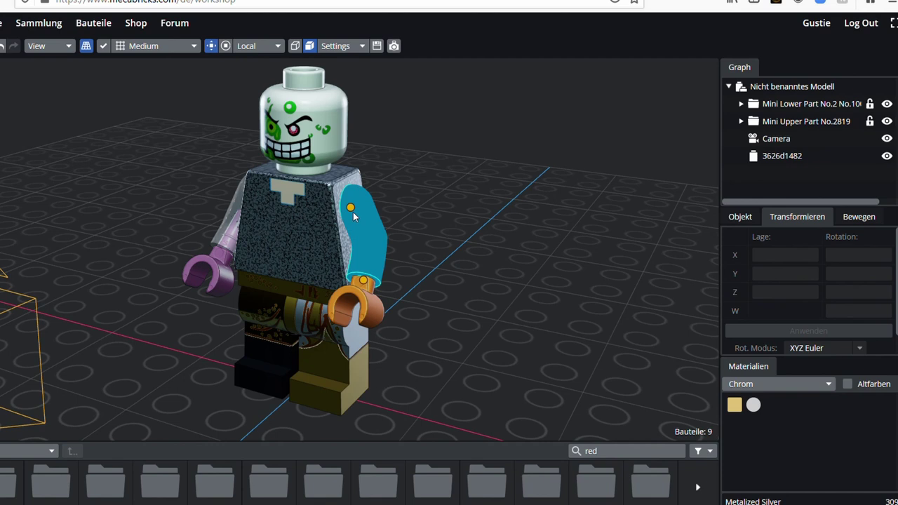
{"action": "left_click", "coordinate": [353, 210]}
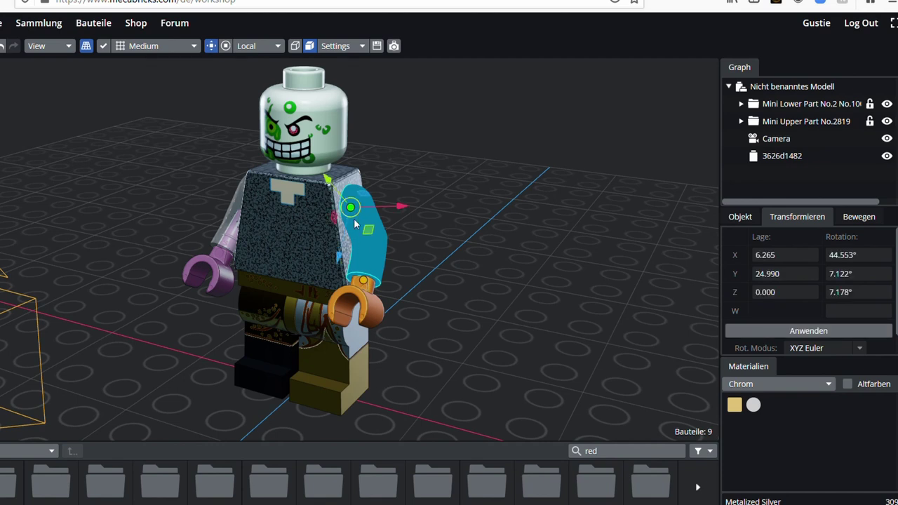
{"action": "mouse_move", "coordinate": [362, 282]}
{"action": "left_mouse_down"}
{"action": "mouse_move", "coordinate": [376, 289]}
{"action": "mouse_move", "coordinate": [391, 258]}
{"action": "mouse_move", "coordinate": [362, 280]}
{"action": "left_mouse_up"}
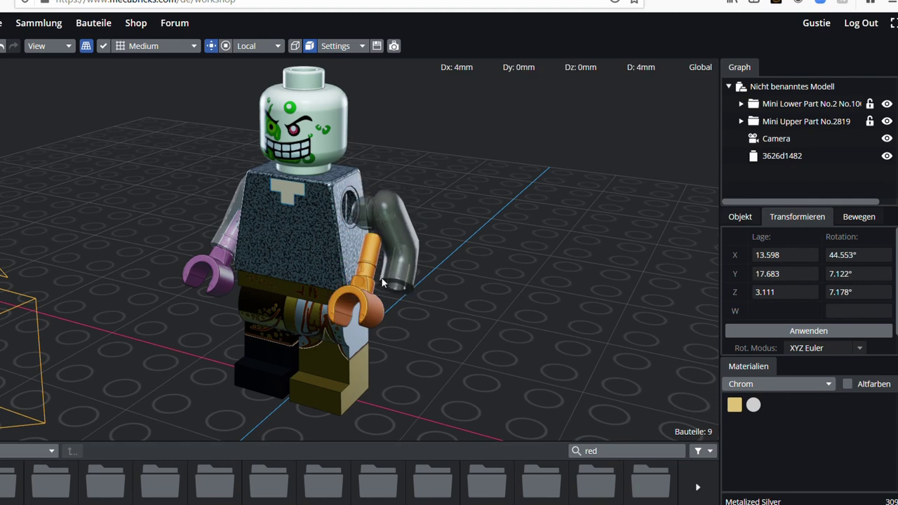
{"action": "left_click", "coordinate": [35, 62]}
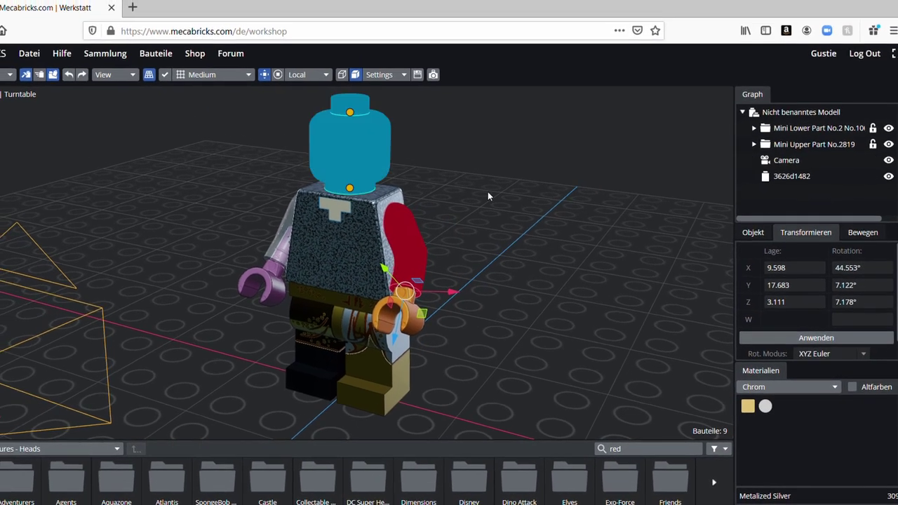
Rotate the arm about X by typed amounts: 15°, then 30°, then -45°.
{"action": "left_click", "coordinate": [862, 225]}
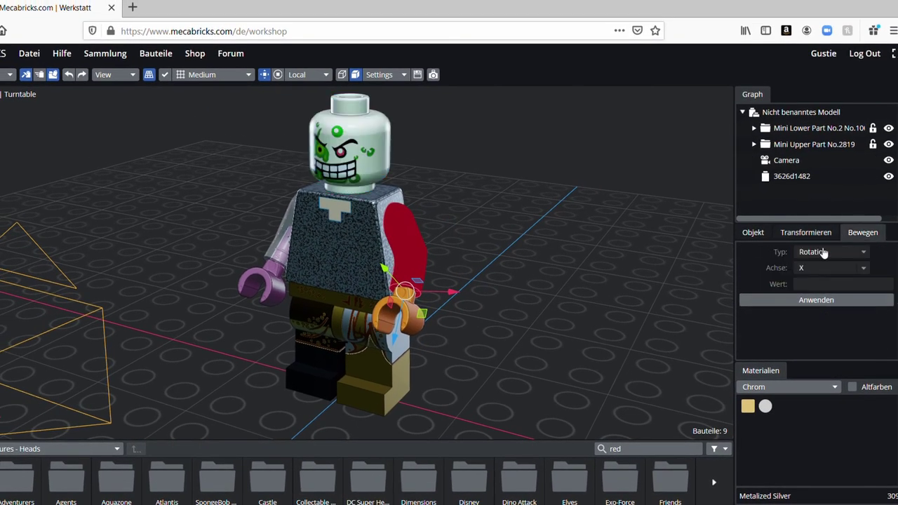
{"action": "left_click", "coordinate": [816, 299]}
{"action": "right_click_drag", "start_coordinate": [523, 351], "coordinate": [403, 301]}
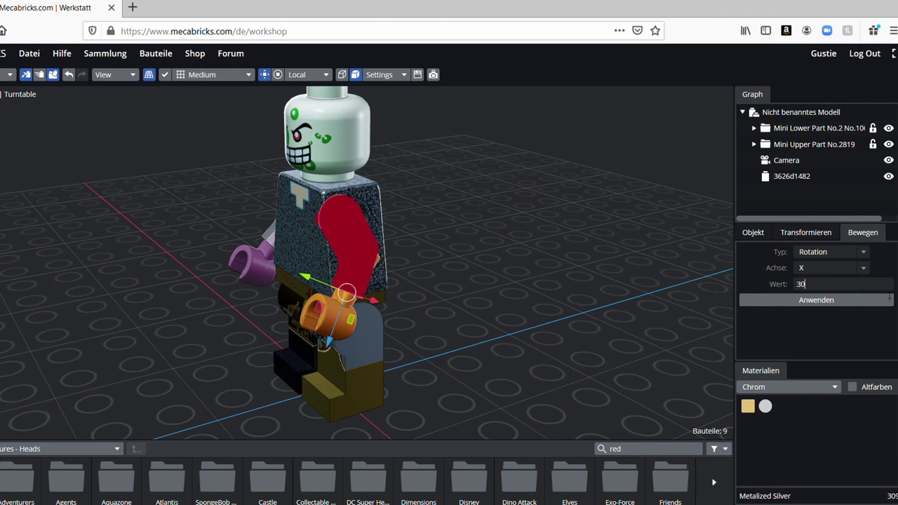
{"action": "left_click", "coordinate": [845, 301]}
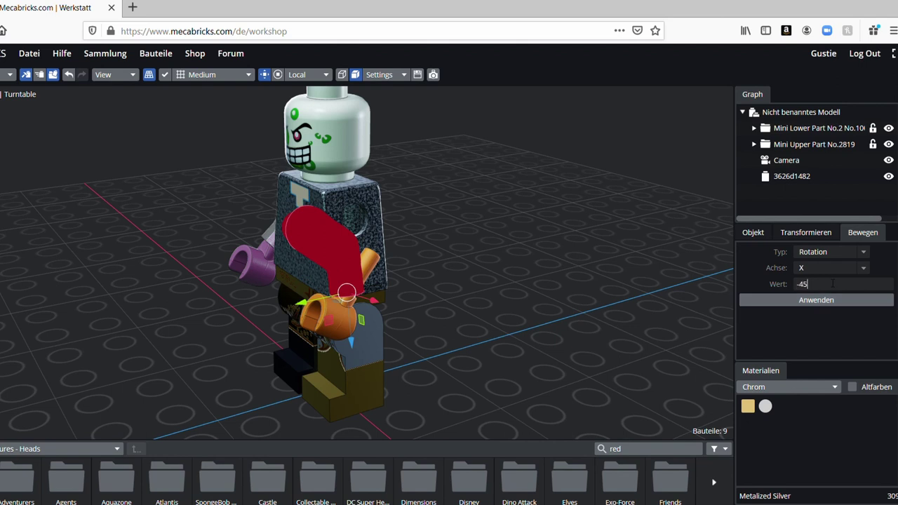
{"action": "left_click", "coordinate": [807, 300]}
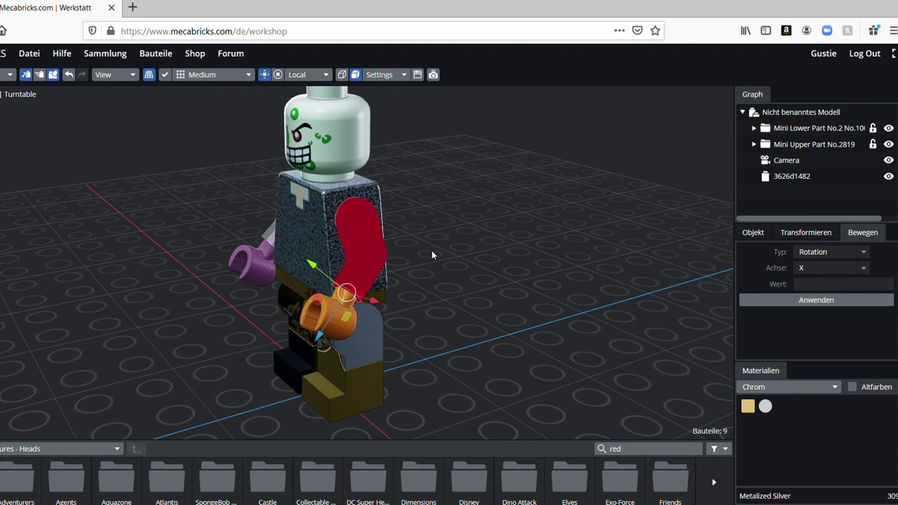
Select the whole arm at the shoulder, rotate it 17° about X, then undo that rotation.
{"action": "left_click", "coordinate": [351, 223]}
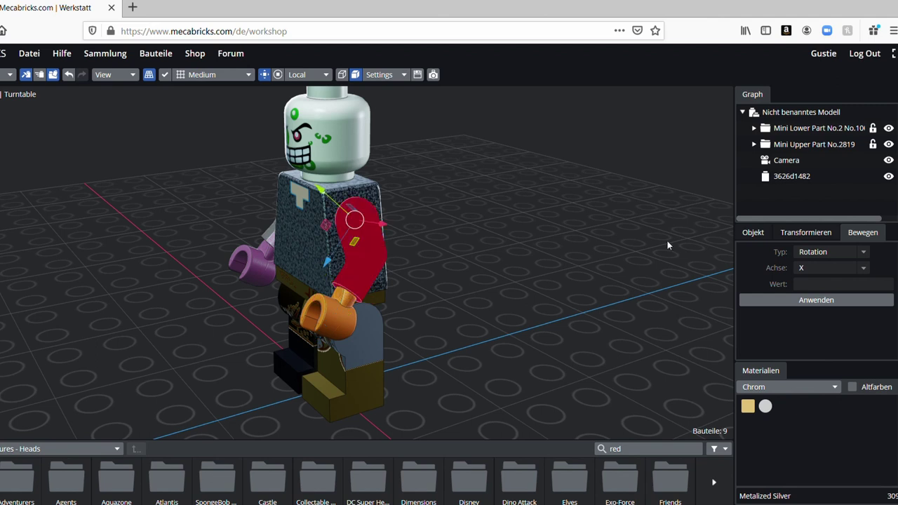
{"action": "left_click", "coordinate": [839, 284]}
{"action": "type", "text": "17"}
{"action": "left_click", "coordinate": [828, 300]}
{"action": "left_click_drag", "start_coordinate": [420, 266], "coordinate": [428, 283]}
{"action": "left_click", "coordinate": [311, 260]}
{"action": "left_click_drag", "start_coordinate": [311, 260], "coordinate": [422, 320]}
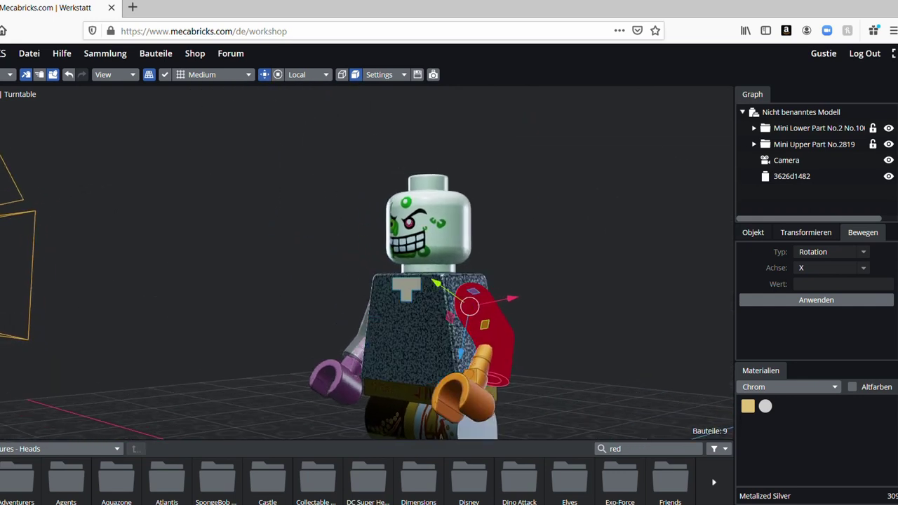
{"action": "left_click", "coordinate": [69, 74]}
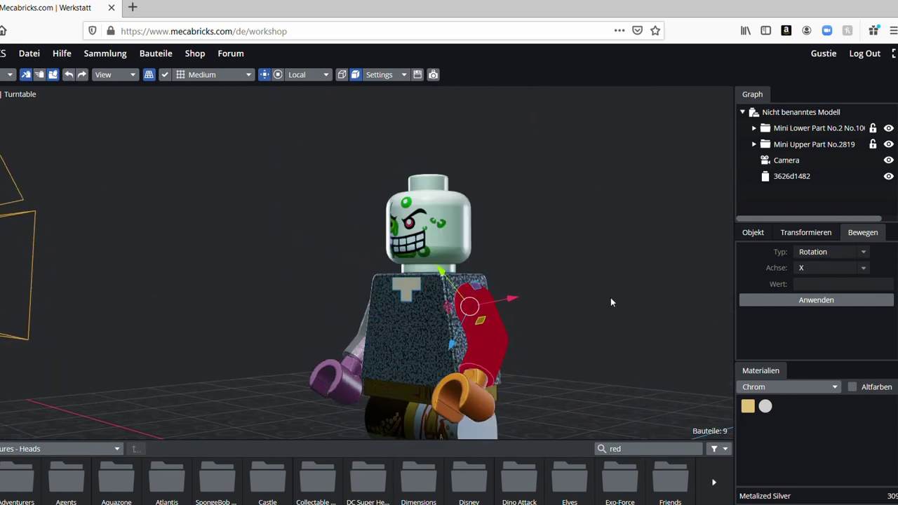
{"action": "left_click_drag", "start_coordinate": [610, 297], "coordinate": [641, 318]}
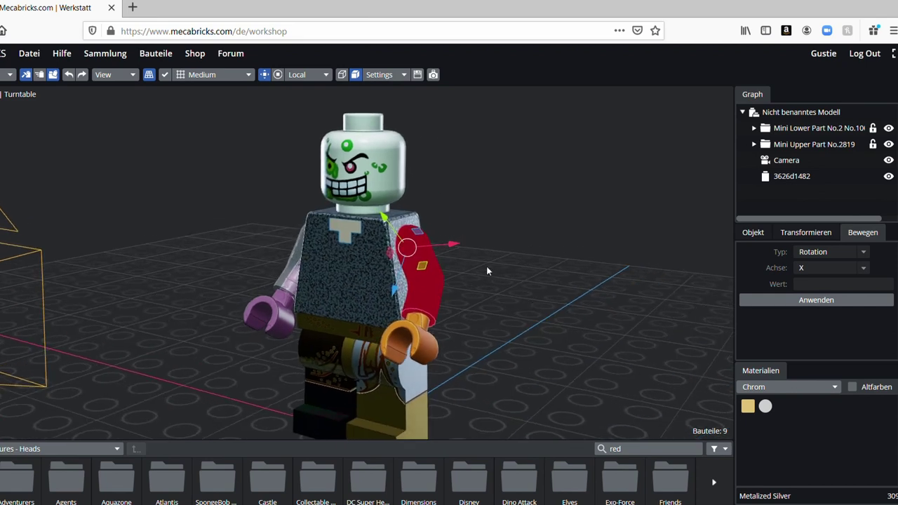
Select the left arm and show the Bereich, Farbe, Form, Kombiniert selection-mode menu.
{"action": "left_click", "coordinate": [413, 265]}
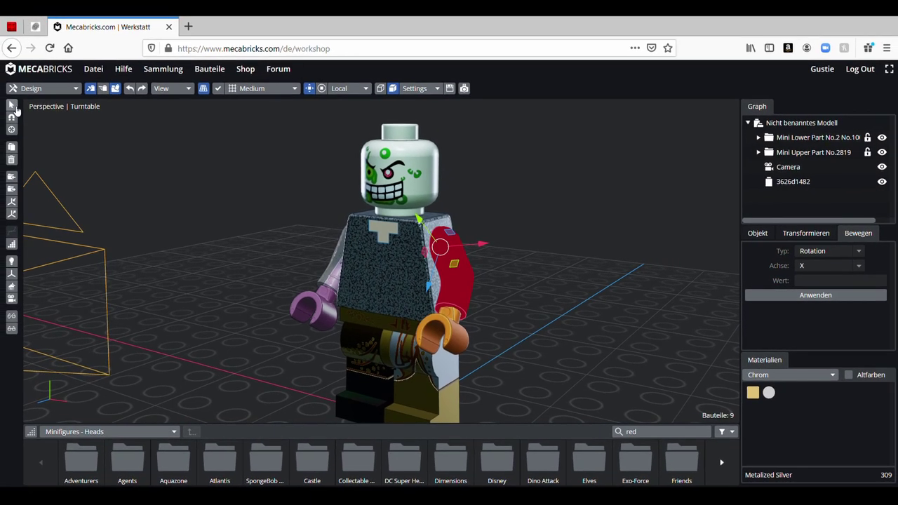
{"action": "left_click", "coordinate": [13, 106]}
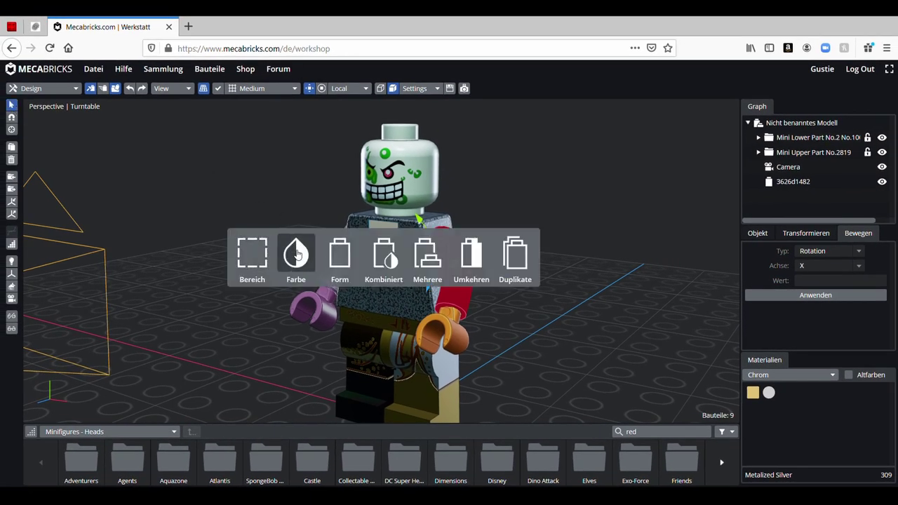
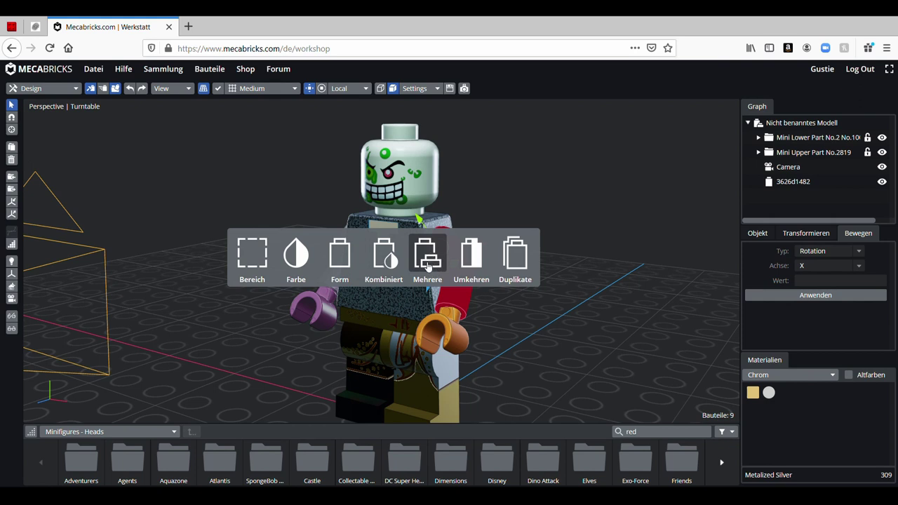
Multi-select the zombie's arm and hand and rotate them -35 about the X axis.
{"action": "left_click", "coordinate": [431, 267]}
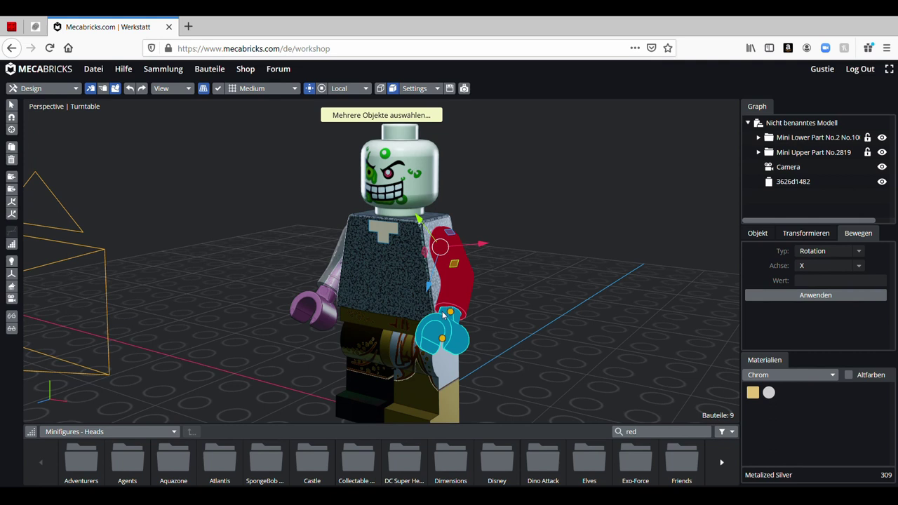
{"action": "left_click", "coordinate": [442, 311]}
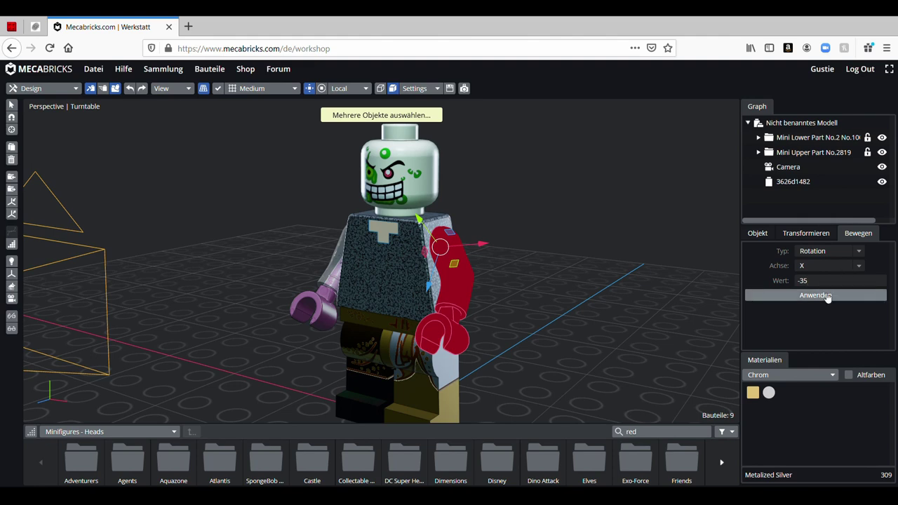
{"action": "left_click", "coordinate": [826, 296]}
{"action": "right_click_drag", "start_coordinate": [414, 299], "coordinate": [474, 289]}
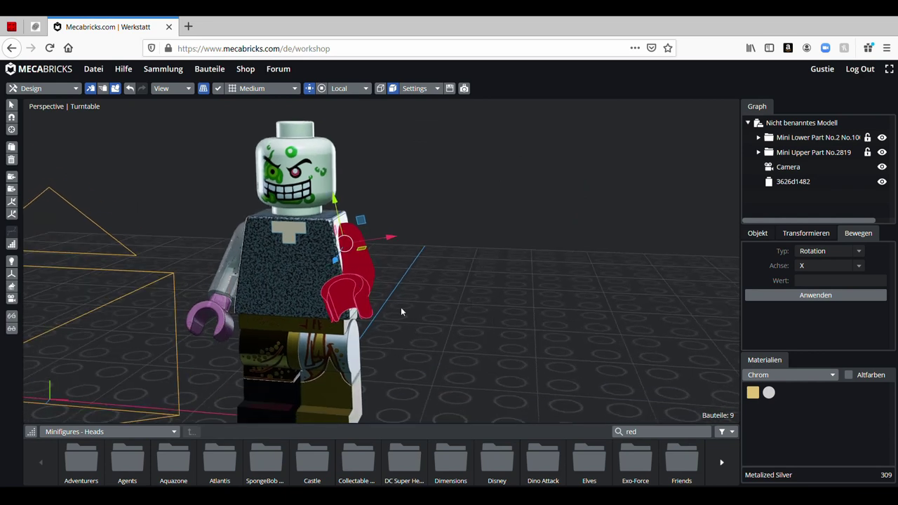
{"action": "left_click", "coordinate": [401, 307]}
{"action": "right_click_drag", "start_coordinate": [401, 307], "coordinate": [393, 337]}
Rotate the upper arm by 7 and then the hand by 7 about X.
{"action": "left_click", "coordinate": [441, 273]}
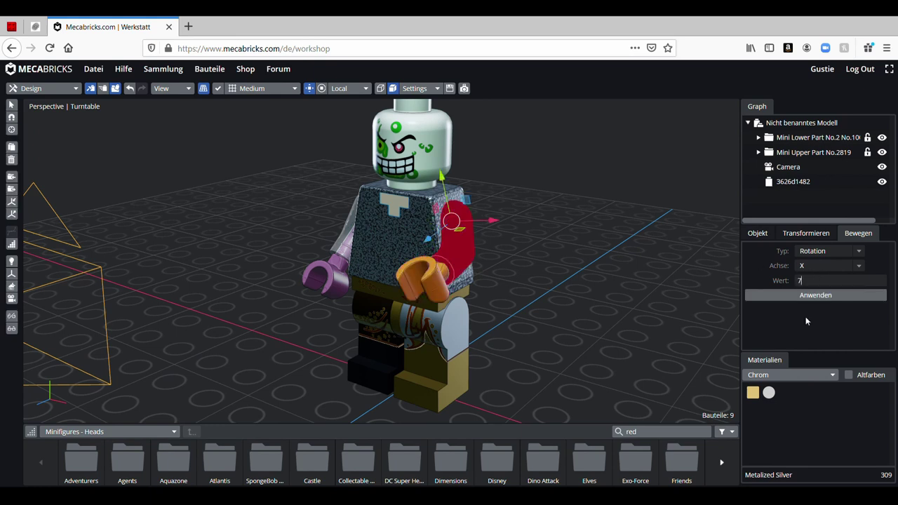
{"action": "left_click", "coordinate": [804, 293]}
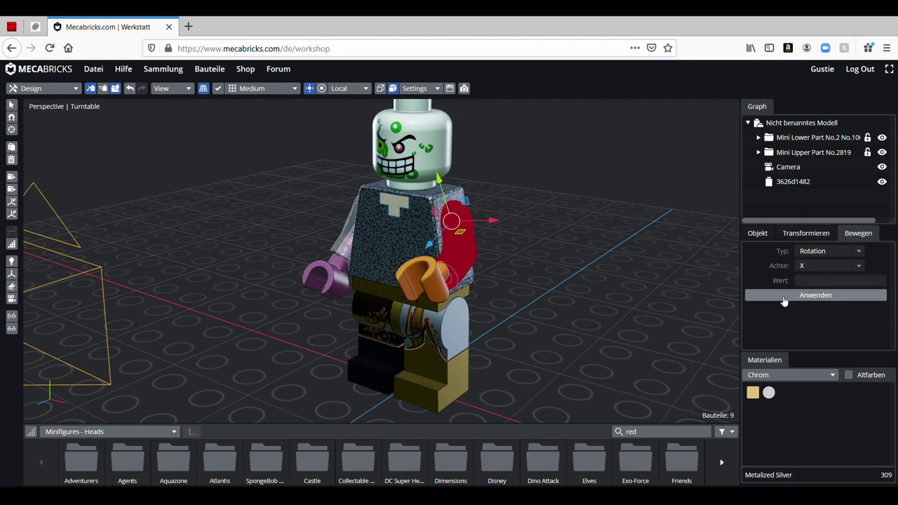
{"action": "right_click_drag", "start_coordinate": [652, 303], "coordinate": [527, 300]}
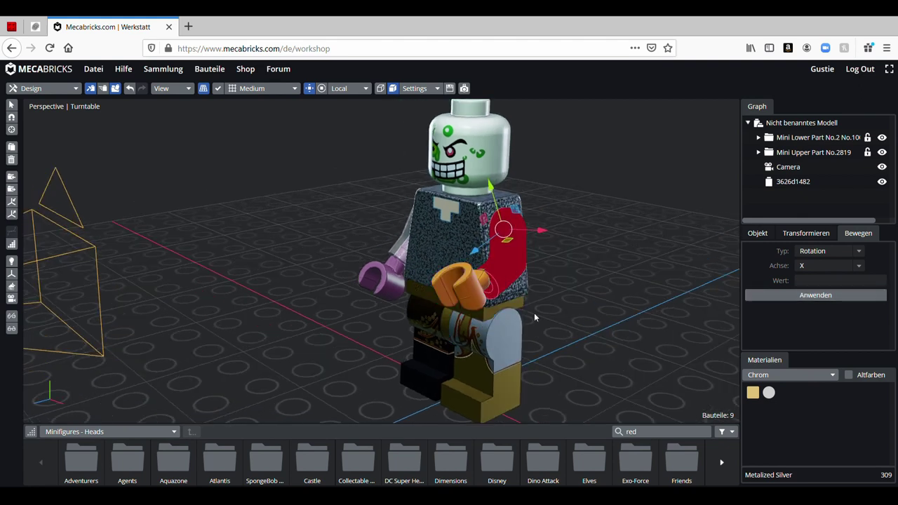
{"action": "left_click", "coordinate": [480, 283]}
{"action": "left_click", "coordinate": [803, 280]}
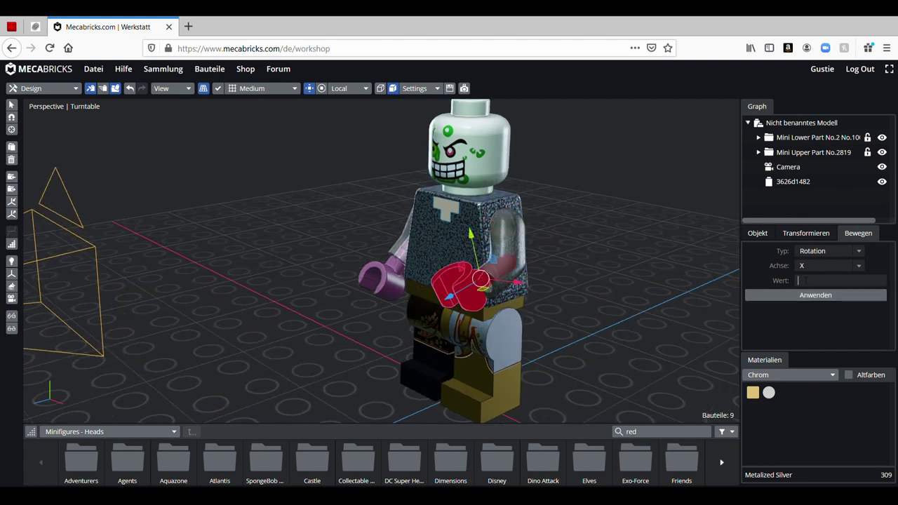
{"action": "type", "text": "7"}
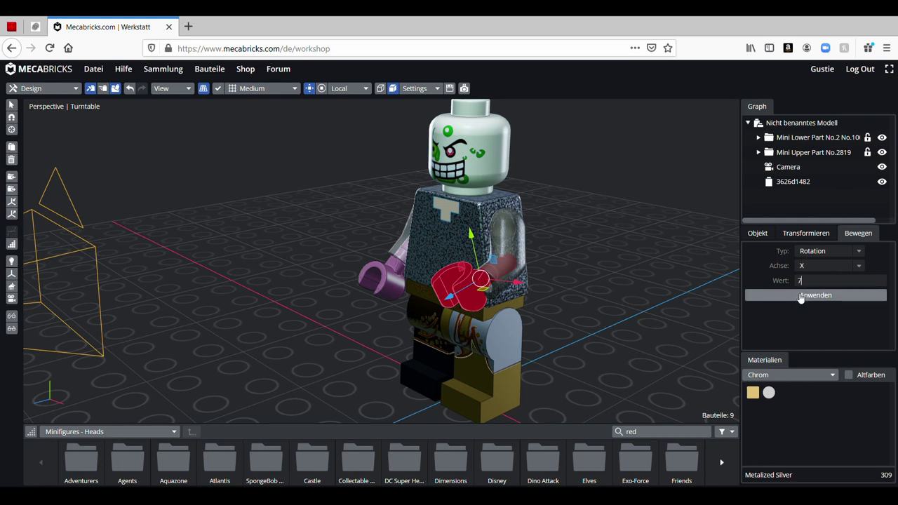
{"action": "left_click", "coordinate": [815, 294]}
{"action": "middle_click_drag", "start_coordinate": [578, 324], "coordinate": [405, 265]}
{"action": "left_click", "coordinate": [434, 264]}
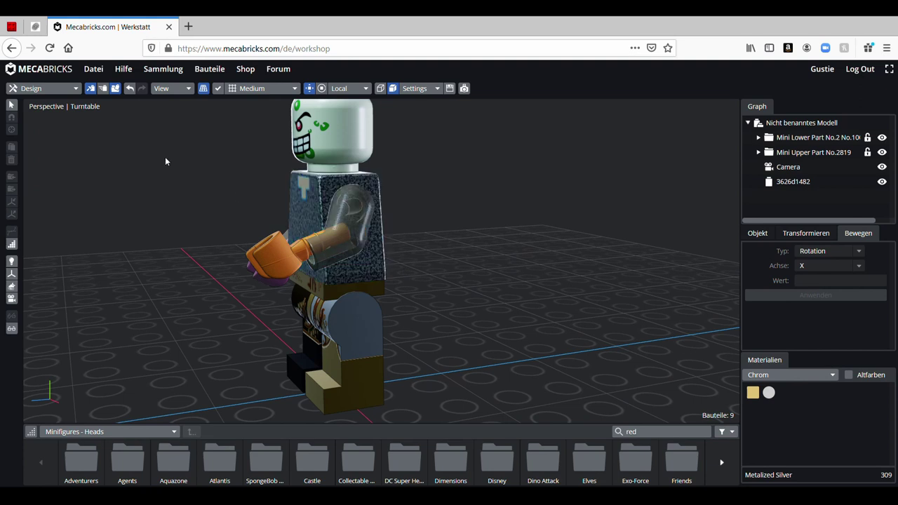
Undo the last three edits to revert the arm and hand rotations.
{"action": "left_click", "coordinate": [129, 87]}
{"action": "left_click", "coordinate": [129, 87]}
{"action": "left_click", "coordinate": [129, 87]}
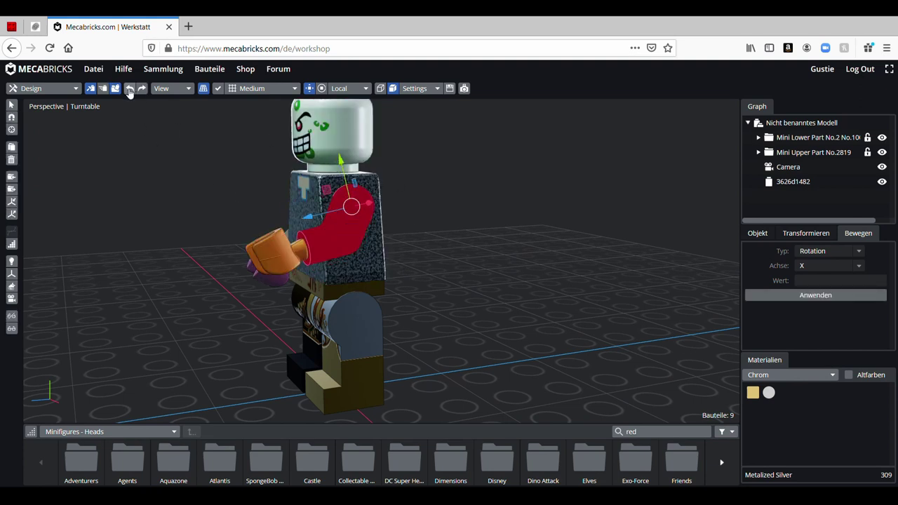
{"action": "middle_click_drag", "start_coordinate": [618, 370], "coordinate": [609, 375]}
{"action": "left_click", "coordinate": [608, 375]}
{"action": "middle_click_drag", "start_coordinate": [495, 349], "coordinate": [362, 204]}
Duplicate the torso with Auswahl duplizieren, place the copy left of the figure, then delete it.
{"action": "left_click", "coordinate": [362, 201]}
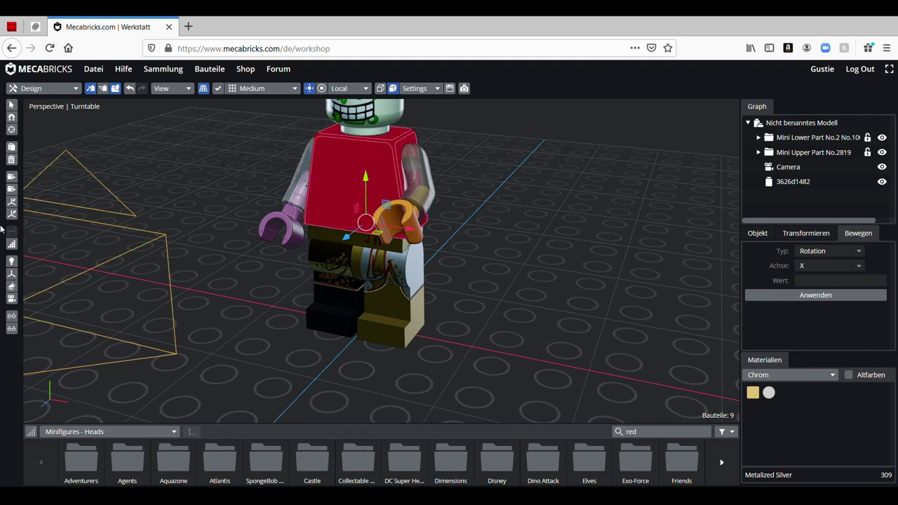
{"action": "middle_click_drag", "start_coordinate": [251, 136], "coordinate": [197, 220]}
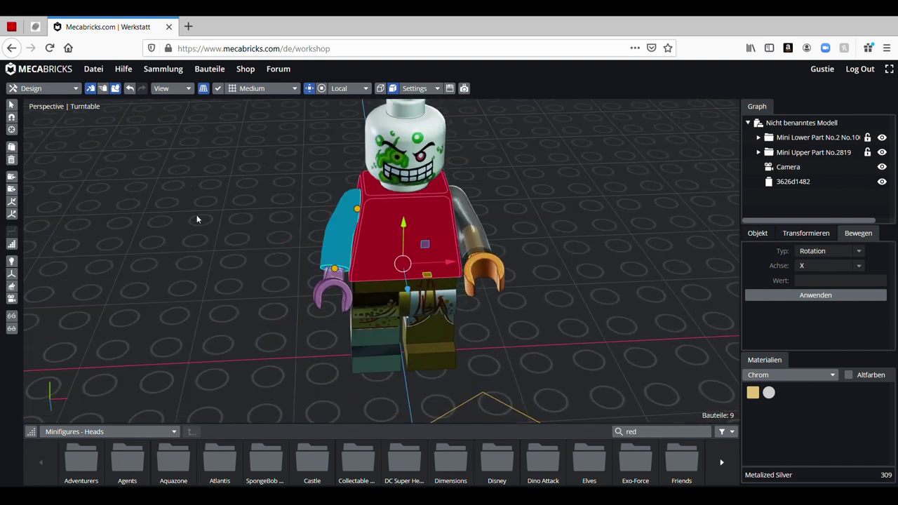
{"action": "left_click", "coordinate": [13, 148]}
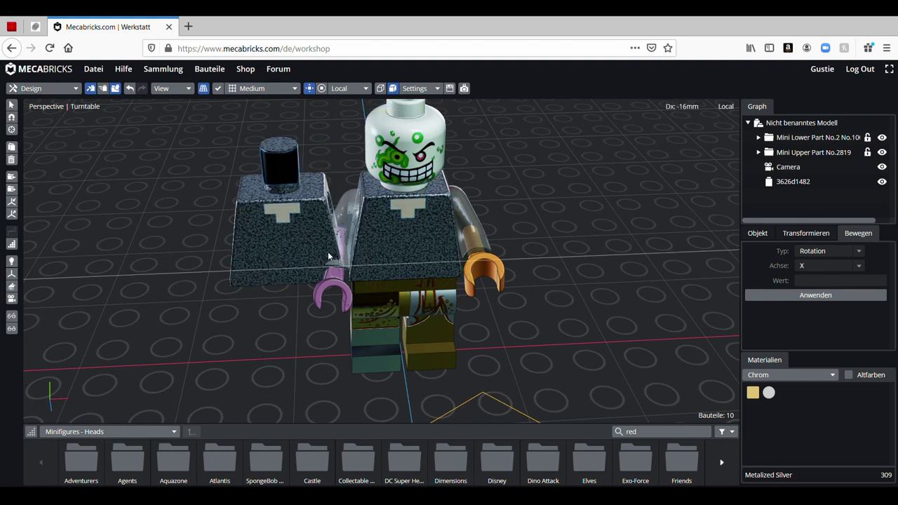
{"action": "left_click", "coordinate": [307, 257]}
{"action": "key", "text": "Delete"}
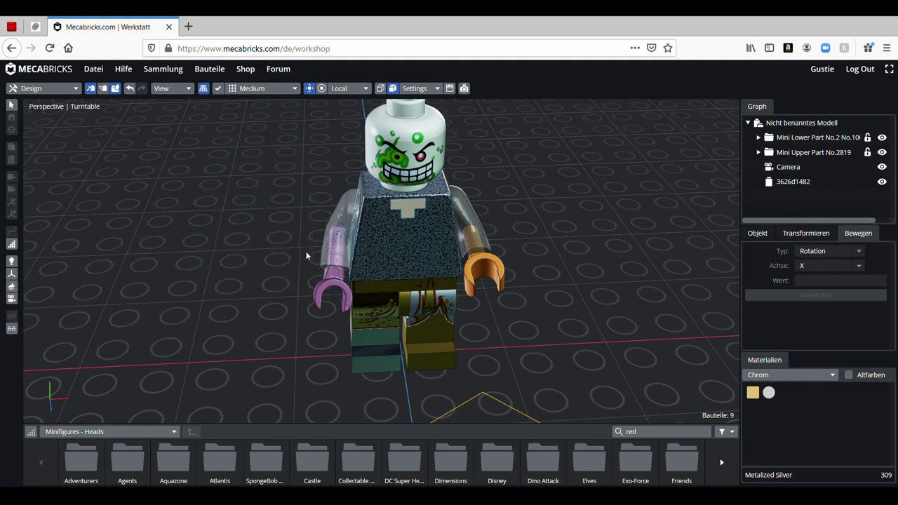
{"action": "right_click_drag", "start_coordinate": [506, 264], "coordinate": [491, 220]}
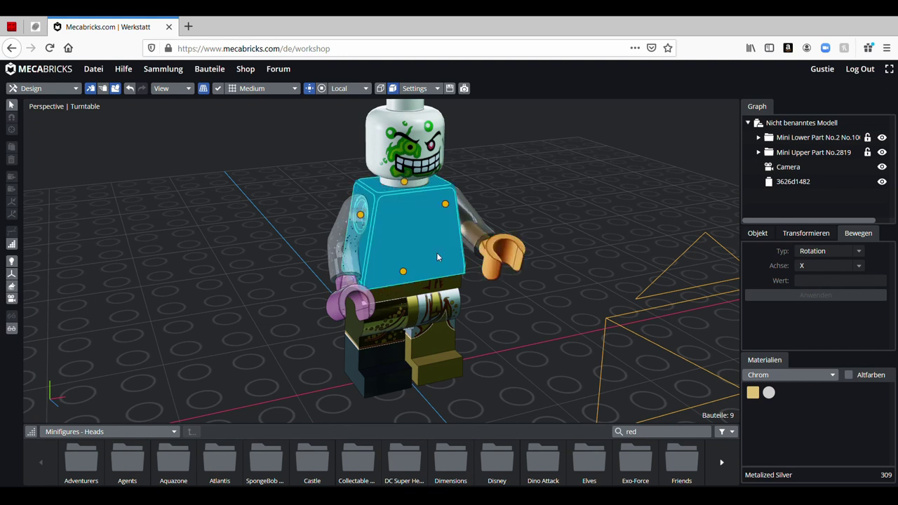
Ctrl-select the other arm and hand and rotate them 7 about the X axis.
{"action": "left_click", "coordinate": [360, 226]}
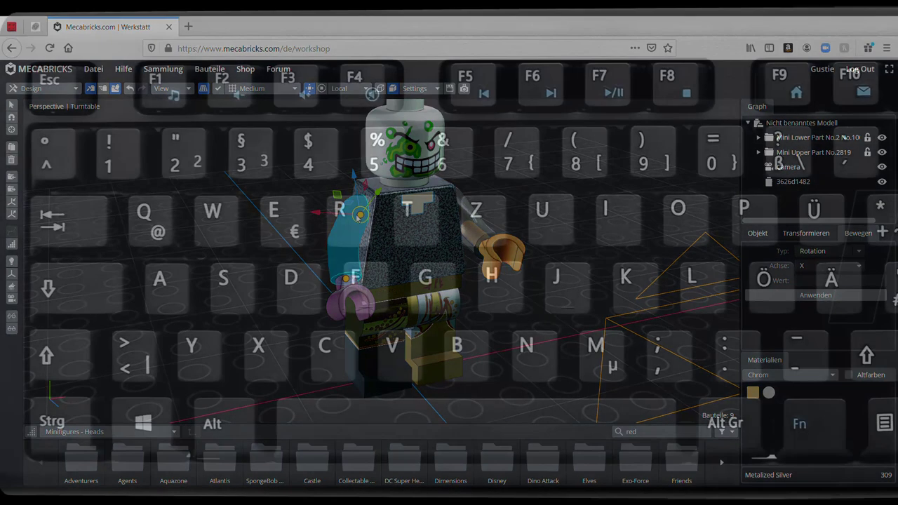
{"action": "key", "text": "ctrl"}
{"action": "key", "text": "ctrl"}
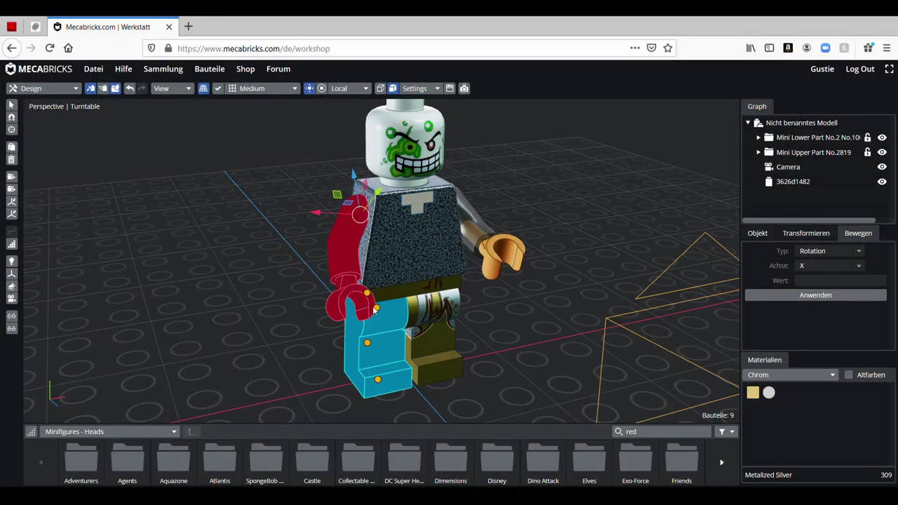
{"action": "left_click", "coordinate": [349, 307]}
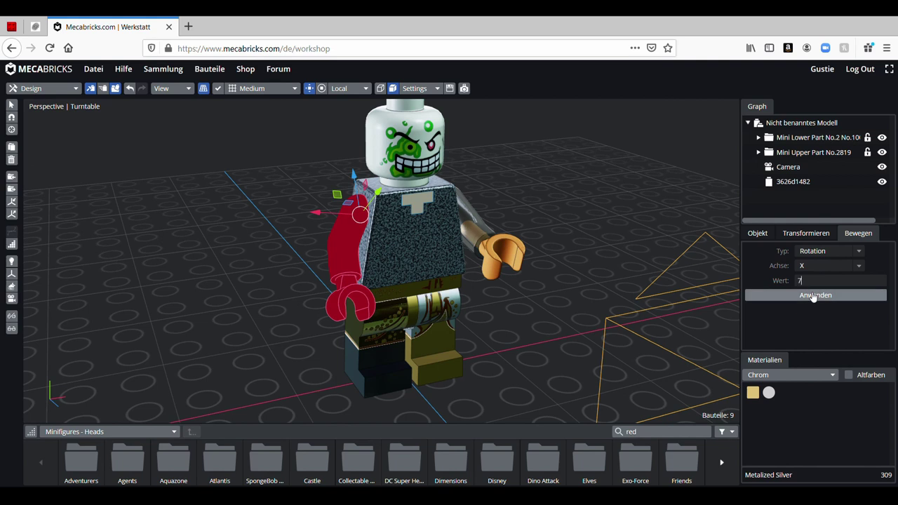
{"action": "left_click", "coordinate": [814, 294]}
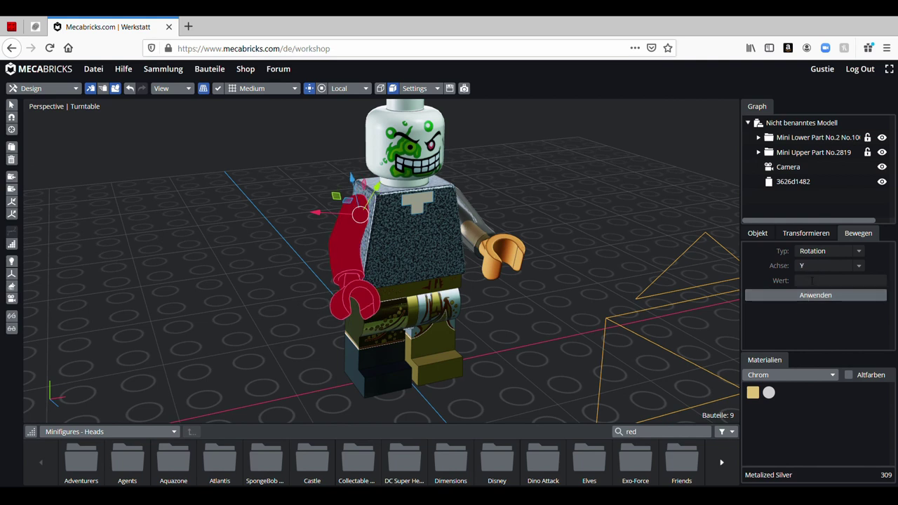
Rotate the arm and hand -90 about the Y axis to raise them sideways.
{"action": "left_click", "coordinate": [814, 295]}
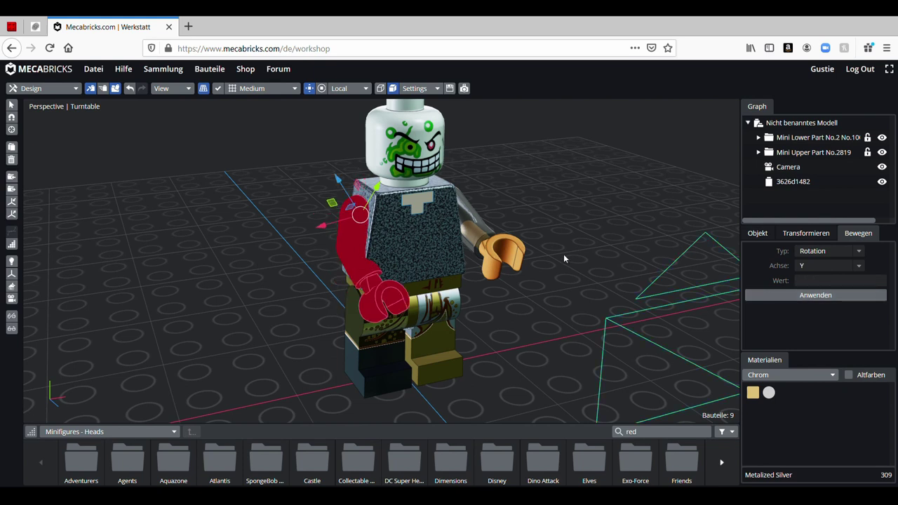
{"action": "right_click_drag", "start_coordinate": [563, 254], "coordinate": [472, 254]}
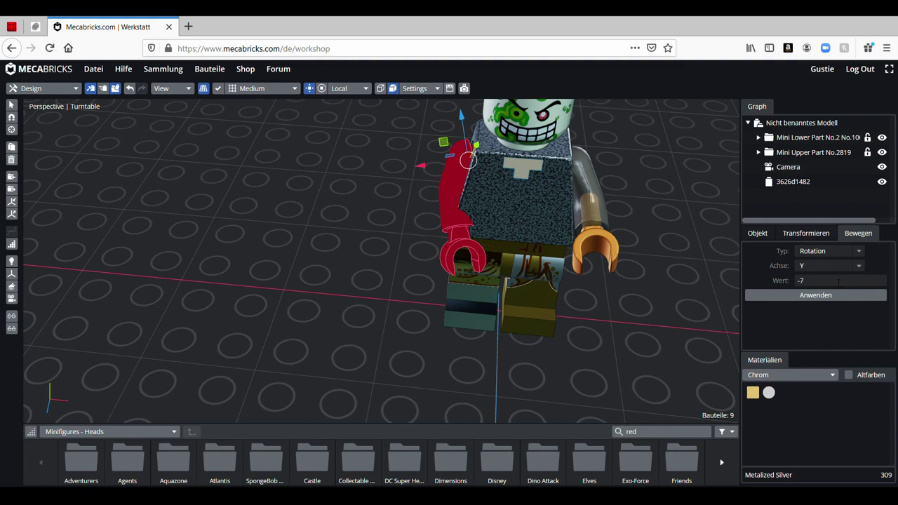
{"action": "left_click", "coordinate": [838, 281]}
{"action": "type", "text": "-90"}
{"action": "left_click", "coordinate": [821, 294]}
{"action": "right_click_drag", "start_coordinate": [611, 291], "coordinate": [541, 281]}
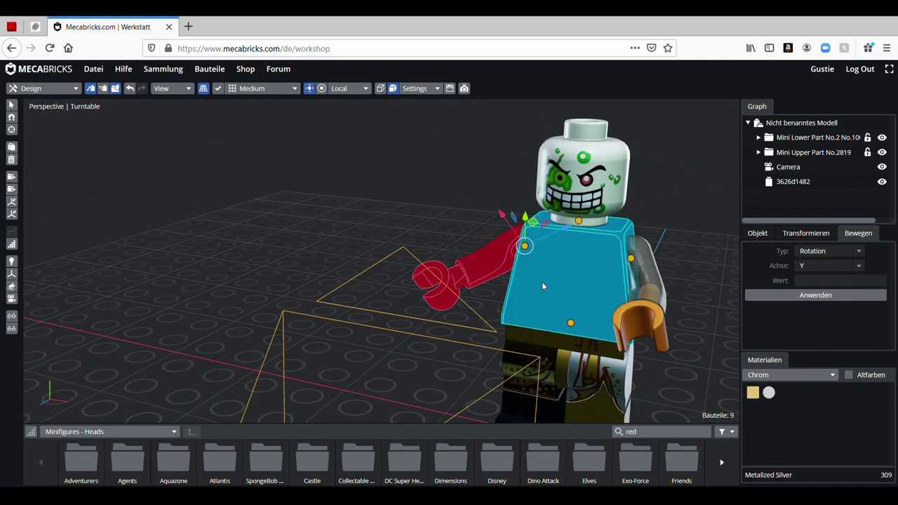
Set the rotation axis to Z and apply a -3 rotation to the raised arm.
{"action": "left_click", "coordinate": [828, 265]}
{"action": "left_click", "coordinate": [820, 298]}
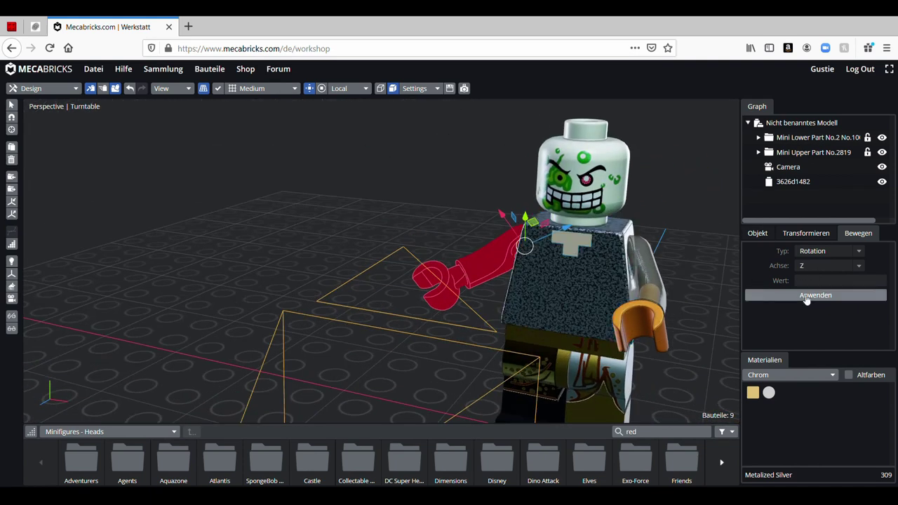
{"action": "left_click", "coordinate": [806, 280]}
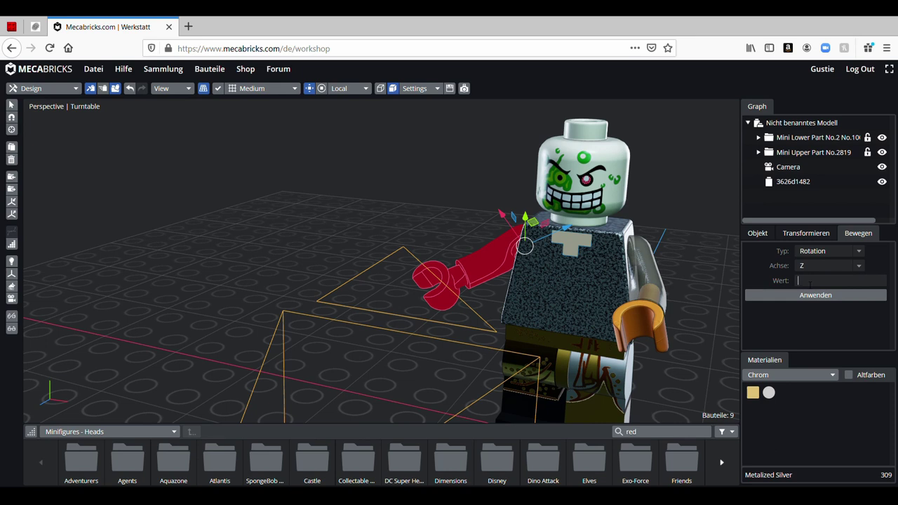
{"action": "right_click_drag", "start_coordinate": [562, 265], "coordinate": [787, 268]}
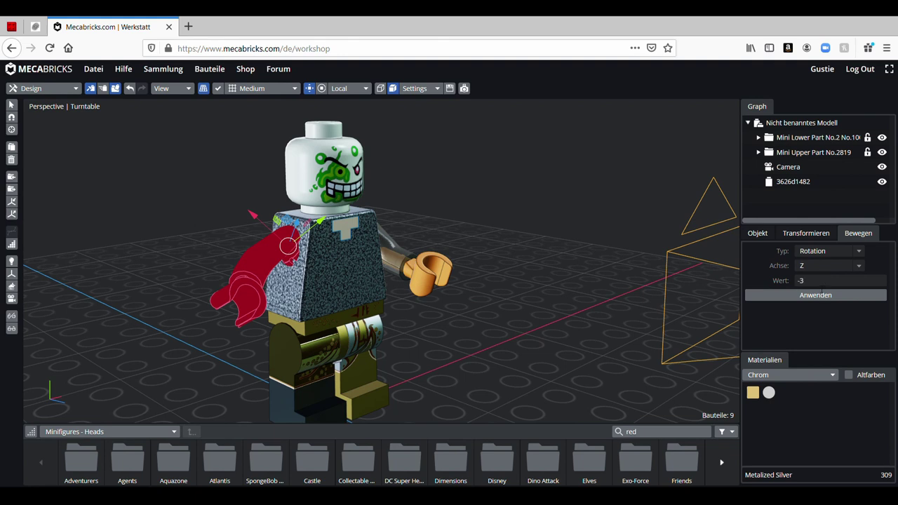
{"action": "left_click", "coordinate": [814, 296]}
{"action": "right_click_drag", "start_coordinate": [673, 273], "coordinate": [488, 301]}
{"action": "left_click", "coordinate": [488, 302]}
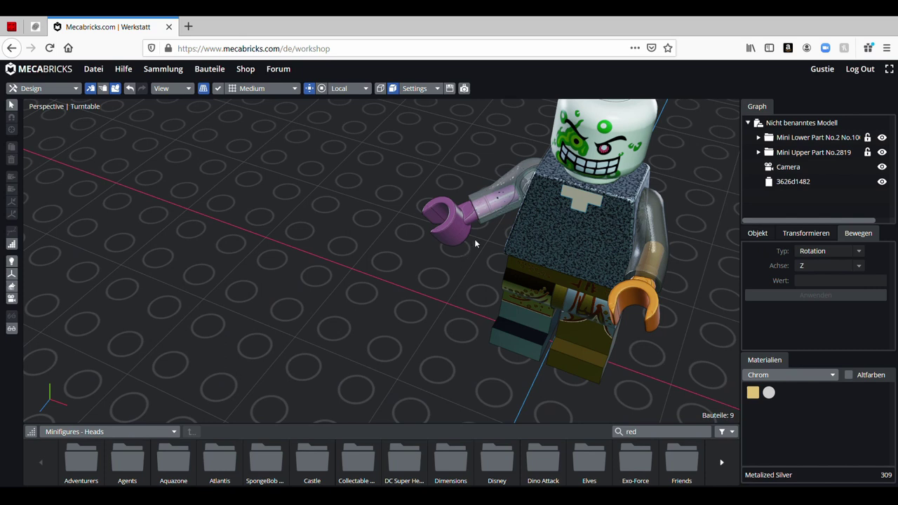
Select the purple hand and rotate it 5°, then 77° about Z.
{"action": "left_click", "coordinate": [462, 219]}
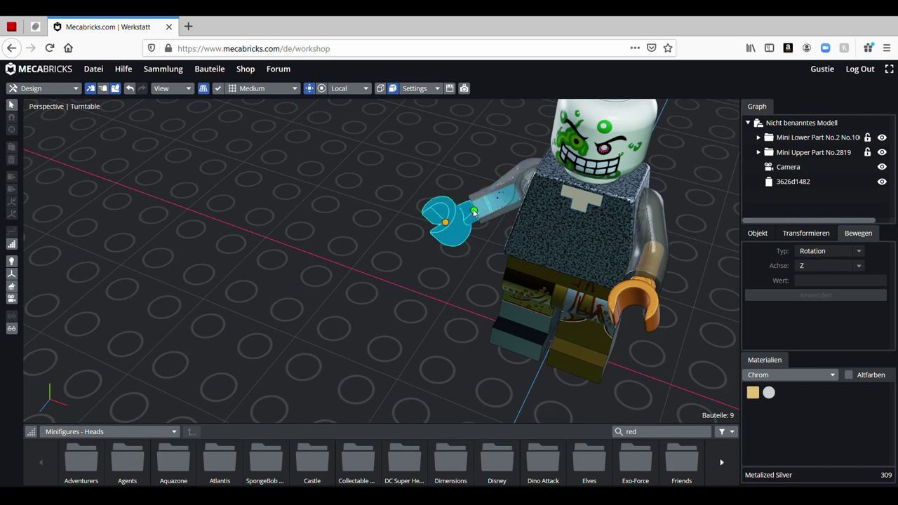
{"action": "left_click", "coordinate": [444, 225]}
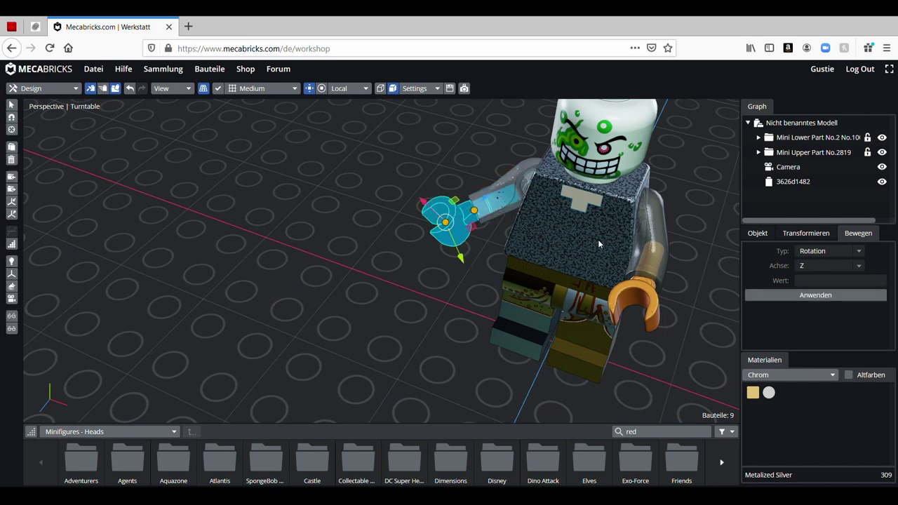
{"action": "left_click", "coordinate": [818, 280]}
{"action": "type", "text": "5"}
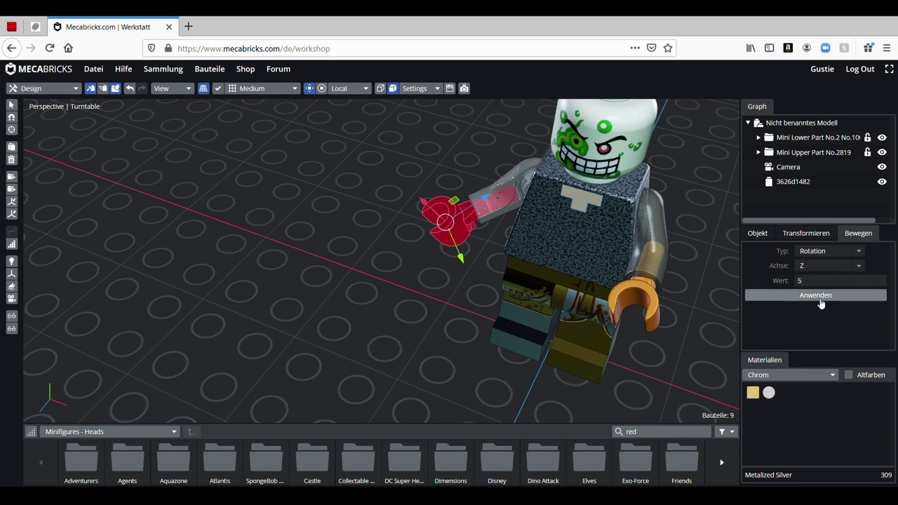
{"action": "left_click", "coordinate": [819, 296]}
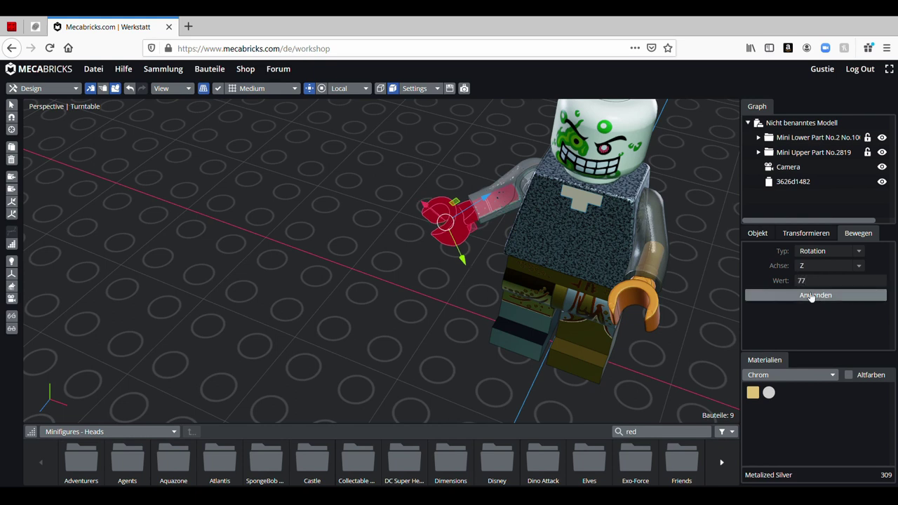
{"action": "left_click", "coordinate": [812, 296]}
{"action": "middle_click_drag", "start_coordinate": [533, 281], "coordinate": [483, 281]}
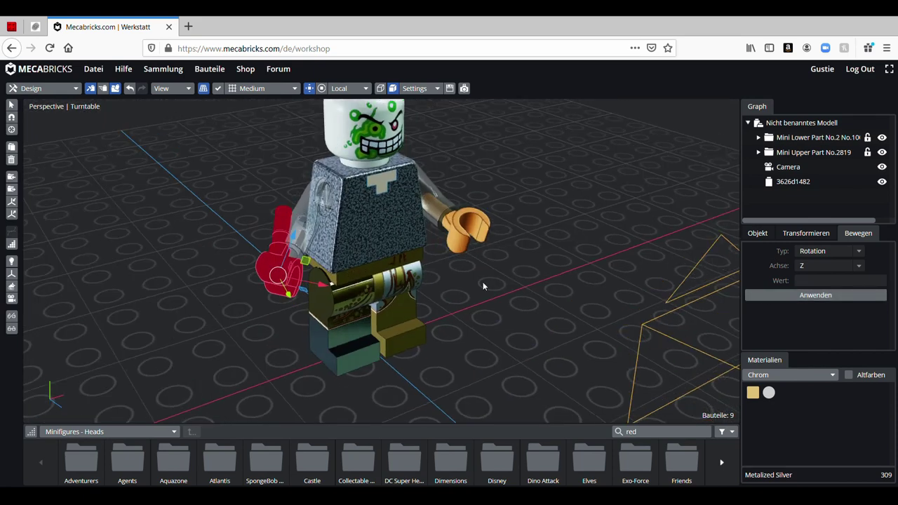
Reselect the outstretched hand and rotate it 55° about the Z axis.
{"action": "left_click", "coordinate": [281, 275]}
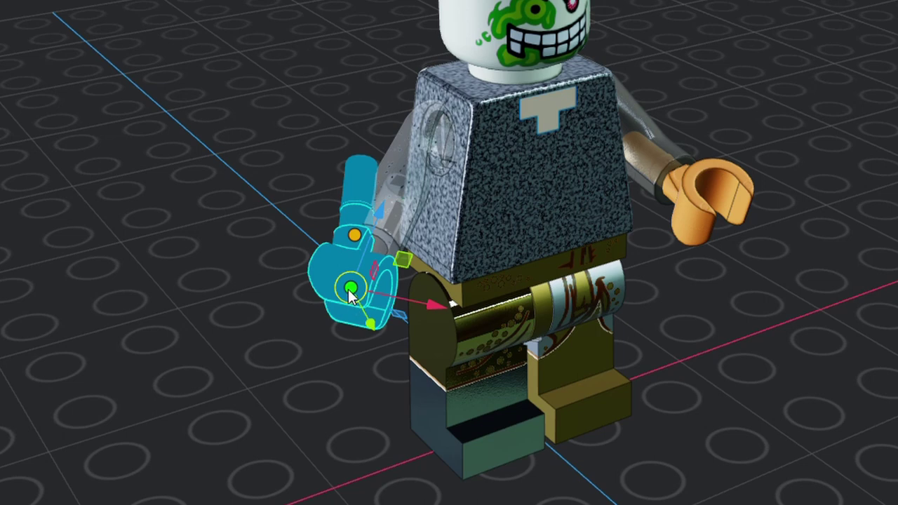
{"action": "left_click", "coordinate": [185, 38]}
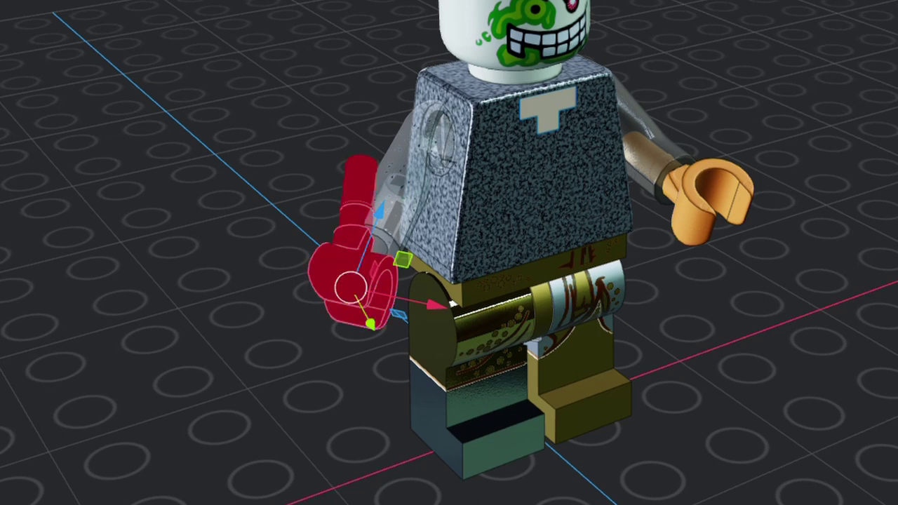
{"action": "left_click", "coordinate": [382, 244]}
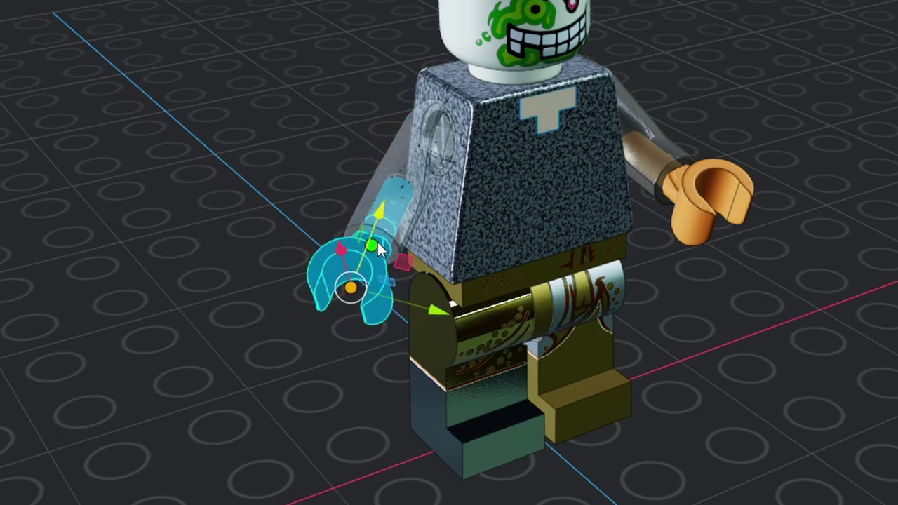
{"action": "left_click", "coordinate": [409, 249]}
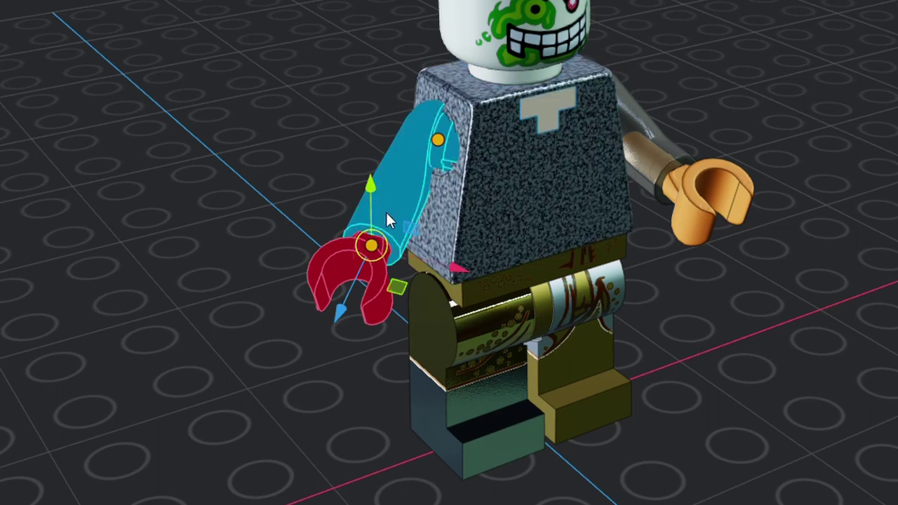
{"action": "left_click", "coordinate": [538, 253]}
{"action": "middle_click_drag", "start_coordinate": [538, 253], "coordinate": [86, 417]}
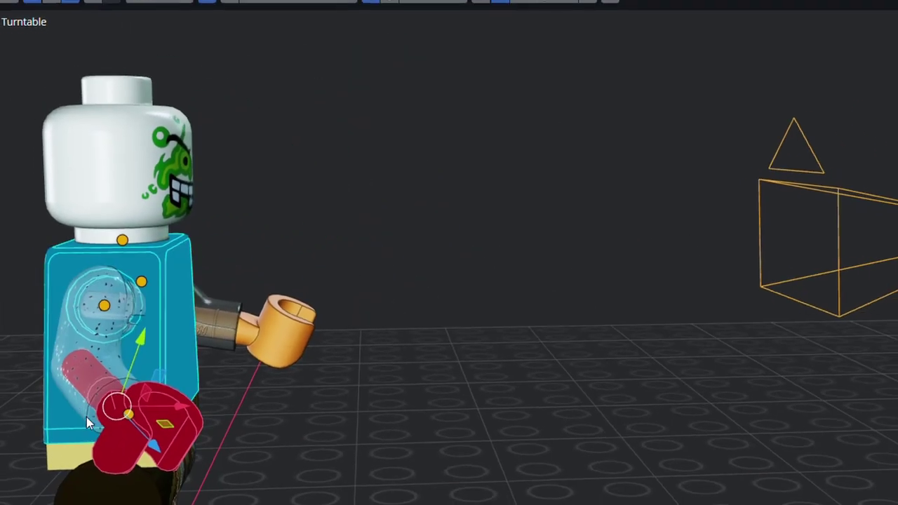
{"action": "left_click", "coordinate": [86, 417]}
{"action": "middle_click_drag", "start_coordinate": [290, 378], "coordinate": [139, 387]}
{"action": "left_click", "coordinate": [818, 281]}
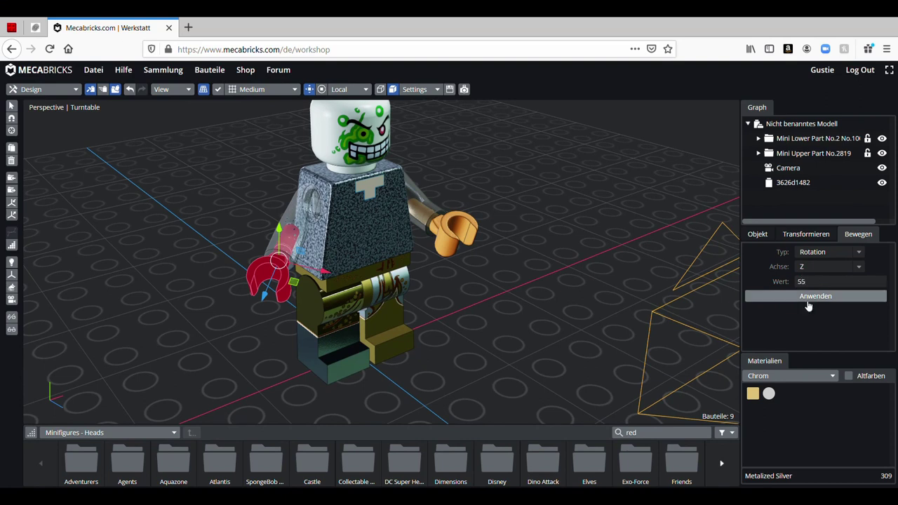
{"action": "left_click", "coordinate": [806, 298]}
{"action": "middle_click_drag", "start_coordinate": [450, 341], "coordinate": [365, 373]}
Select the zombie head 3626d1482 and tilt it with small rotations, including 3° about X.
{"action": "left_click", "coordinate": [363, 377]}
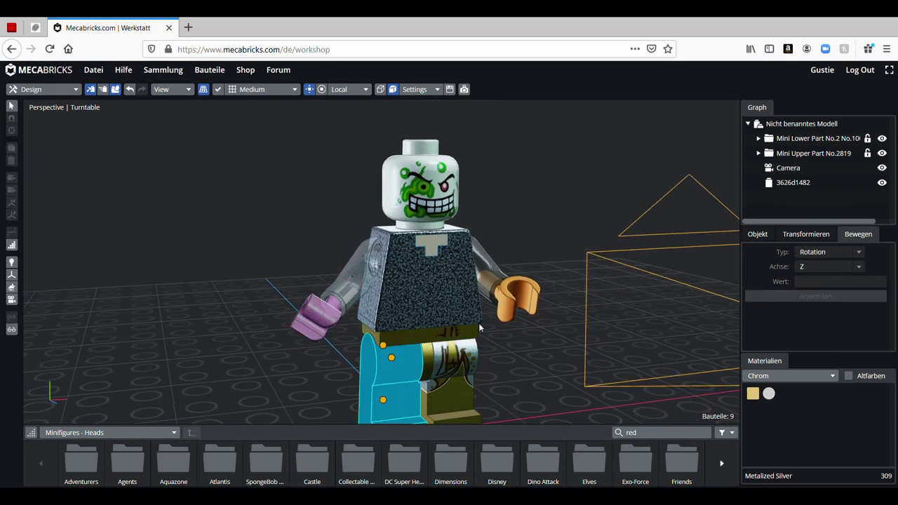
{"action": "left_click", "coordinate": [517, 293]}
{"action": "left_click", "coordinate": [536, 202]}
{"action": "left_click", "coordinate": [419, 198]}
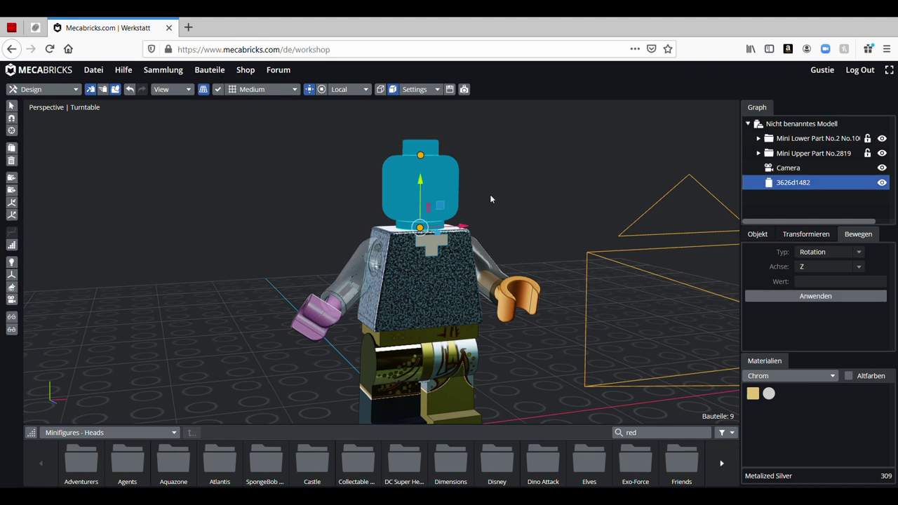
{"action": "left_click", "coordinate": [813, 294]}
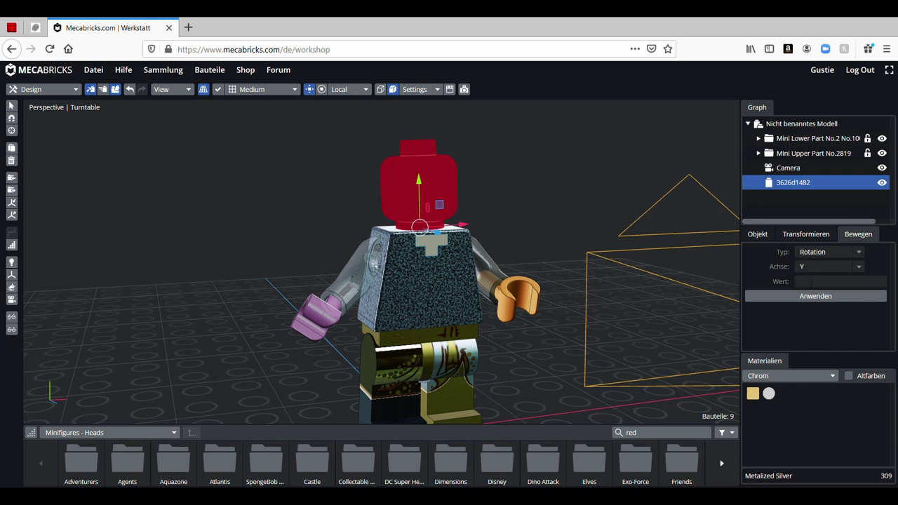
{"action": "left_click", "coordinate": [807, 297]}
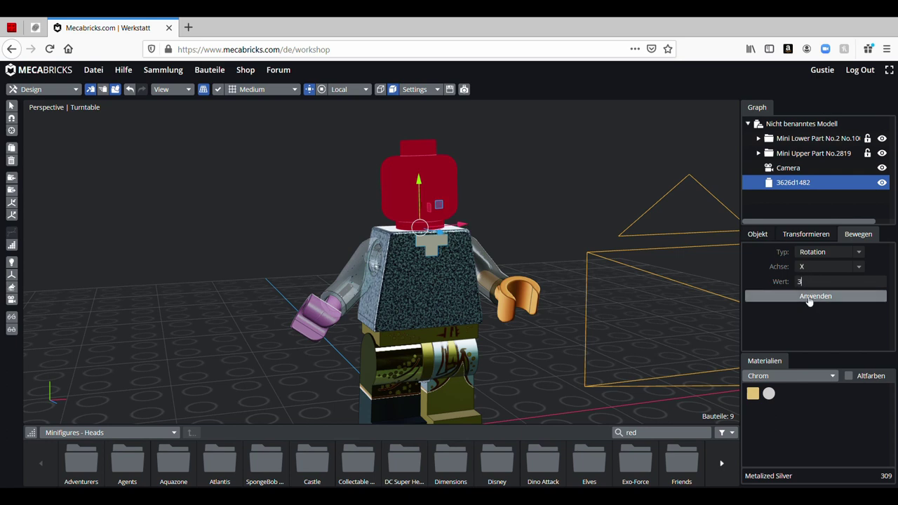
{"action": "left_click", "coordinate": [809, 297]}
{"action": "right_click_drag", "start_coordinate": [657, 284], "coordinate": [613, 181]}
{"action": "left_click", "coordinate": [567, 180]}
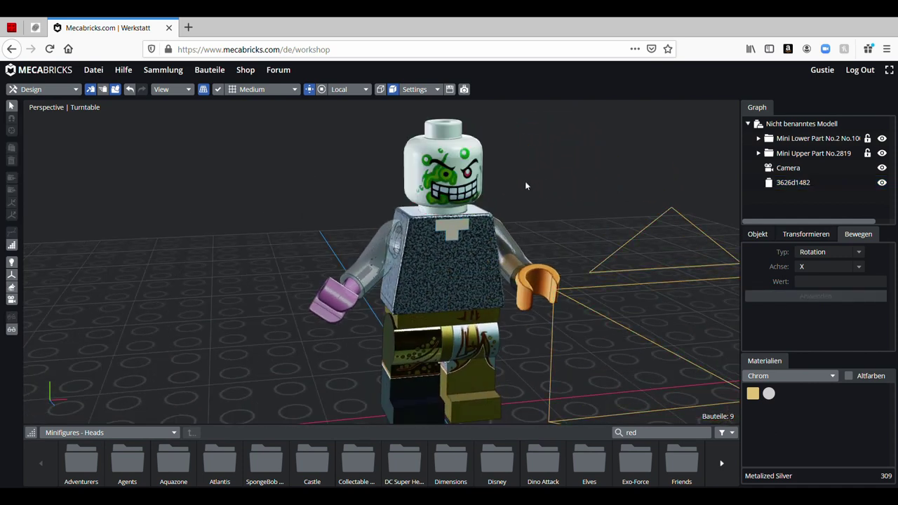
{"action": "left_click", "coordinate": [472, 181]}
{"action": "right_click_drag", "start_coordinate": [518, 200], "coordinate": [482, 201]}
Switch the transform type to Übertragung and move the head -1 along X.
{"action": "left_click", "coordinate": [815, 254]}
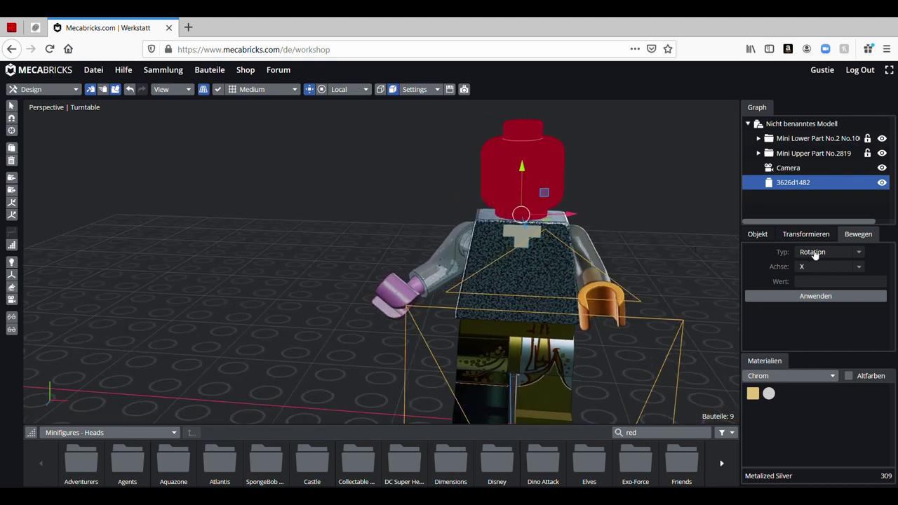
{"action": "left_click", "coordinate": [821, 271]}
{"action": "left_click", "coordinate": [812, 274]}
{"action": "left_click", "coordinate": [812, 300]}
{"action": "left_click", "coordinate": [812, 295]}
{"action": "left_click", "coordinate": [812, 283]}
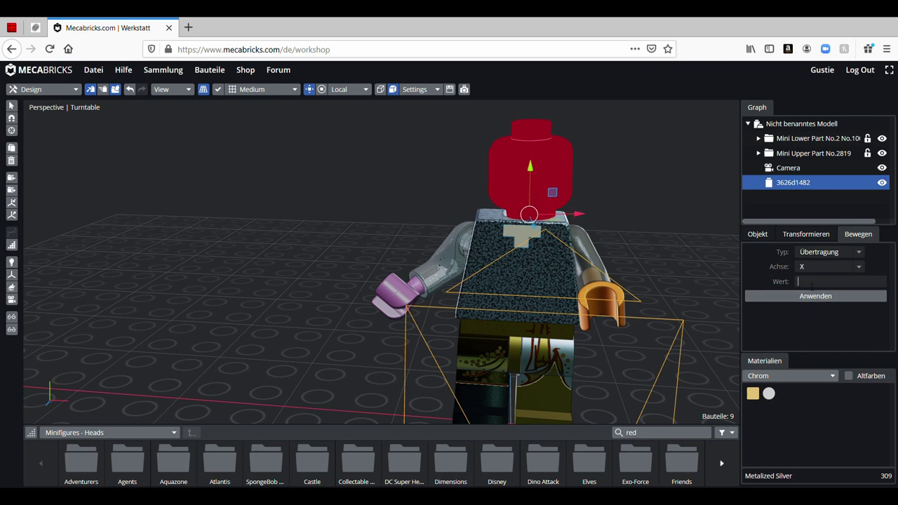
{"action": "type", "text": "-1"}
{"action": "left_click", "coordinate": [812, 296]}
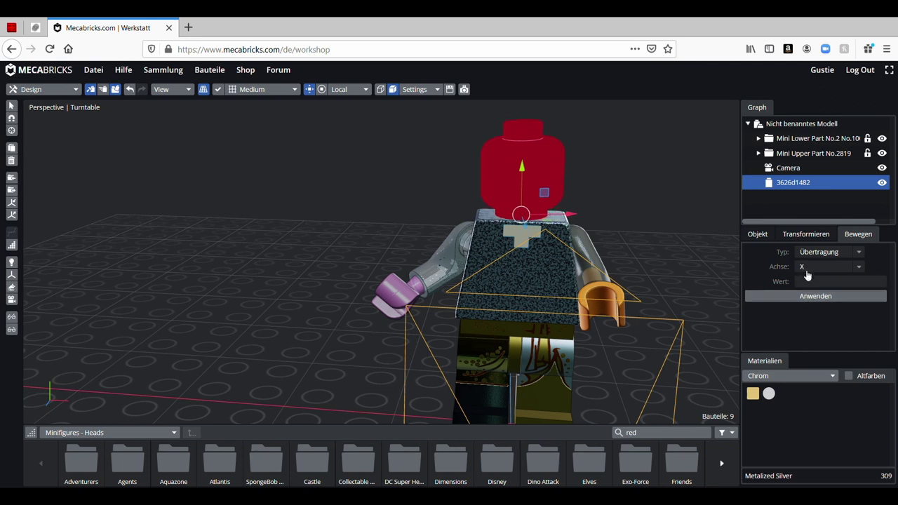
Nudge the head slightly along the Y and Z axes, then deselect it.
{"action": "left_click", "coordinate": [807, 295]}
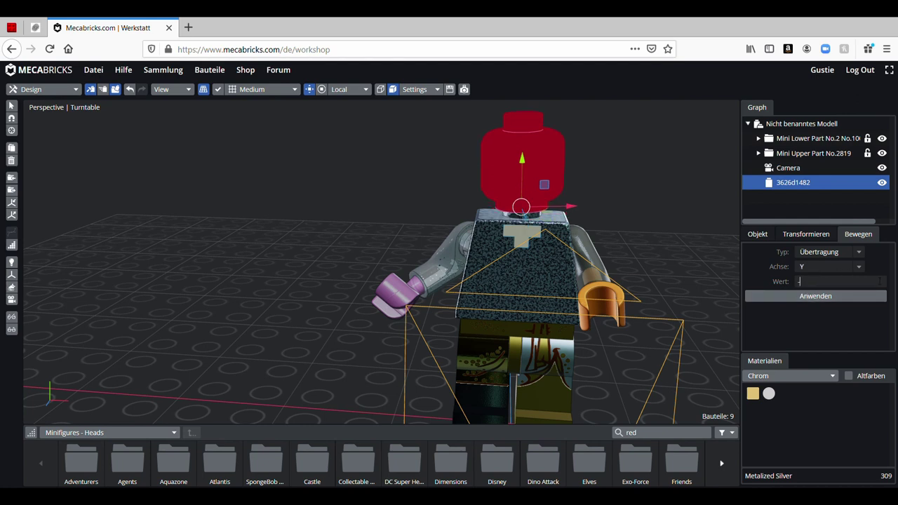
{"action": "left_click", "coordinate": [812, 296]}
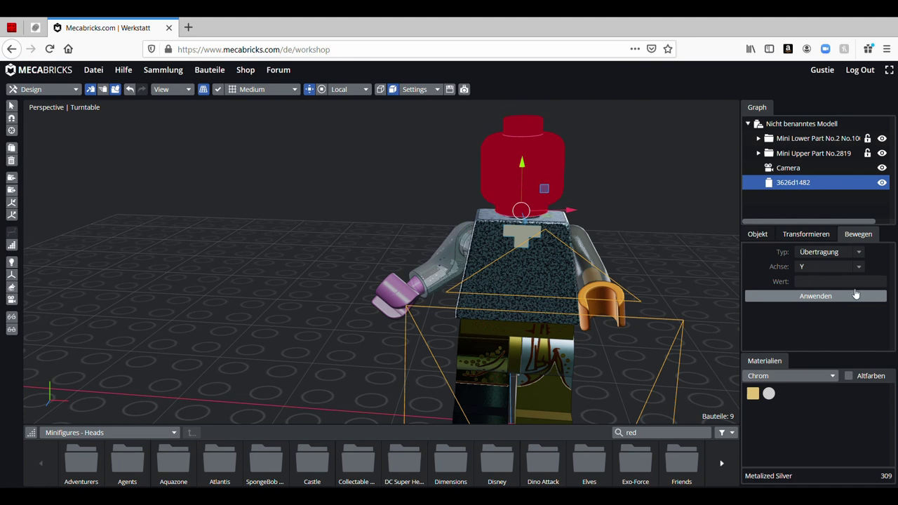
{"action": "left_click", "coordinate": [800, 296]}
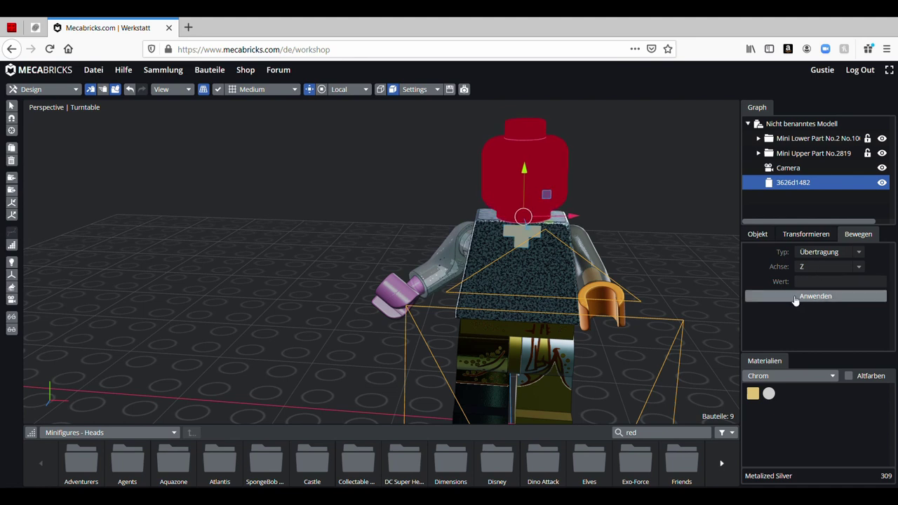
{"action": "right_click_drag", "start_coordinate": [708, 284], "coordinate": [565, 279]}
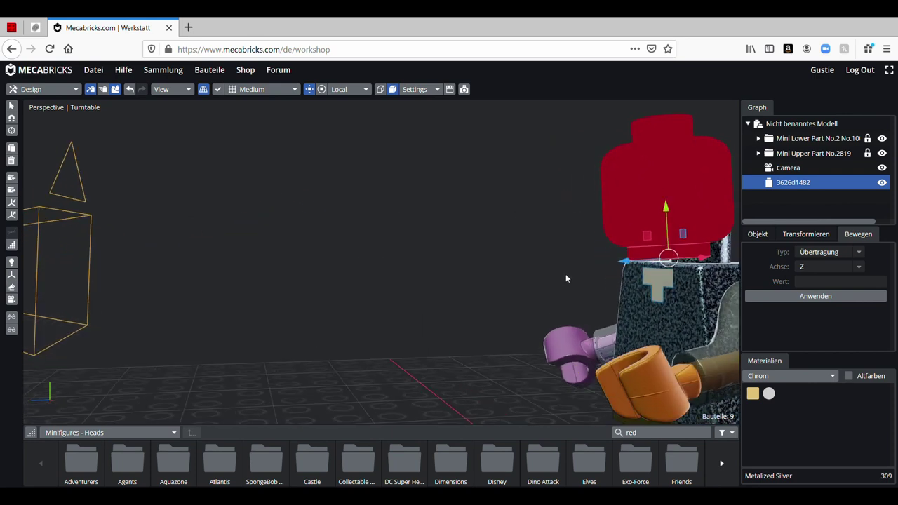
{"action": "left_click", "coordinate": [812, 283]}
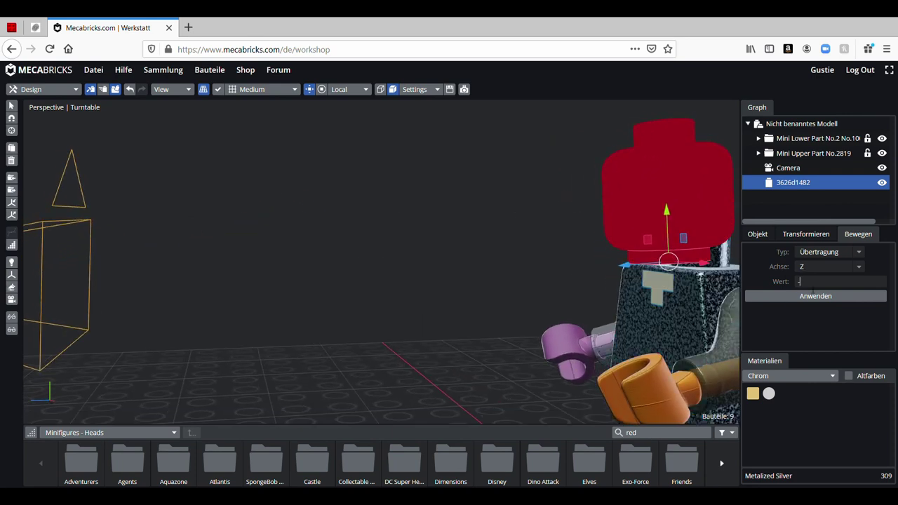
{"action": "left_click", "coordinate": [372, 256]}
{"action": "right_click_drag", "start_coordinate": [372, 256], "coordinate": [214, 220]}
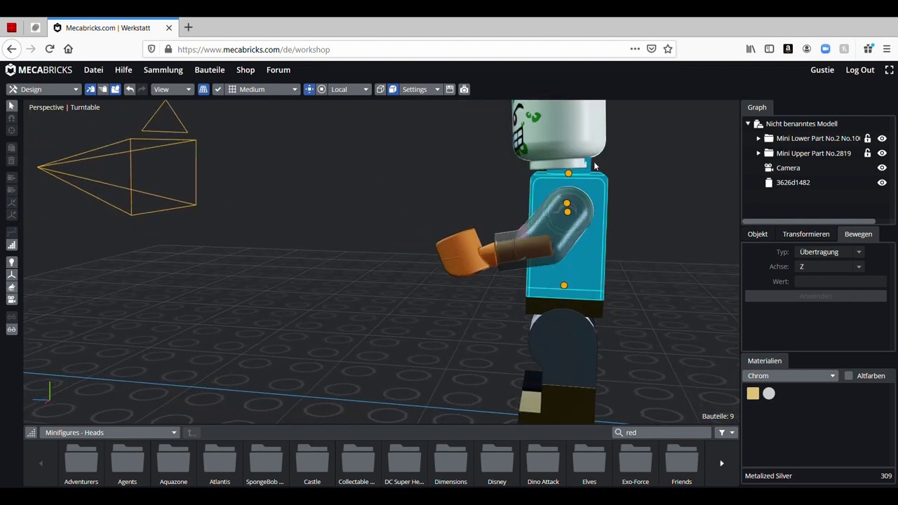
{"action": "right_click_drag", "start_coordinate": [584, 167], "coordinate": [434, 275]}
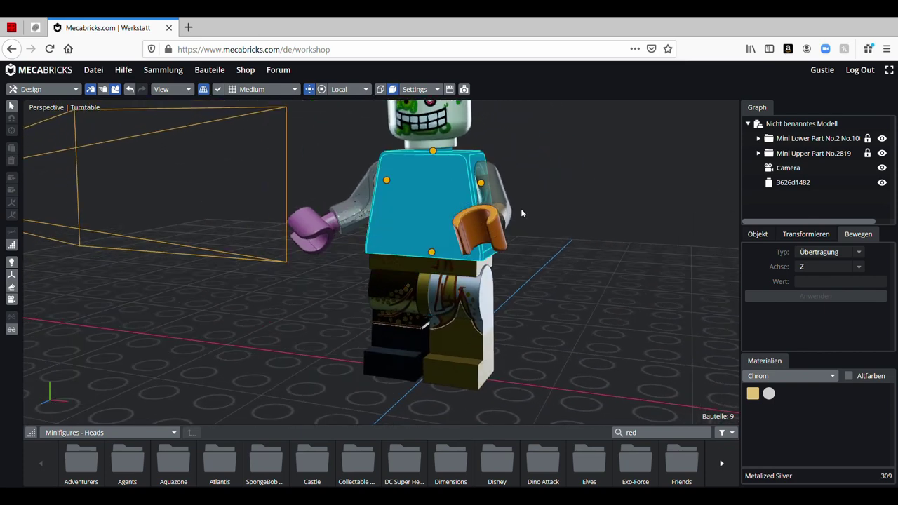
Correct the rotation value to -35 and apply it to the loose leg.
{"action": "left_click", "coordinate": [423, 289]}
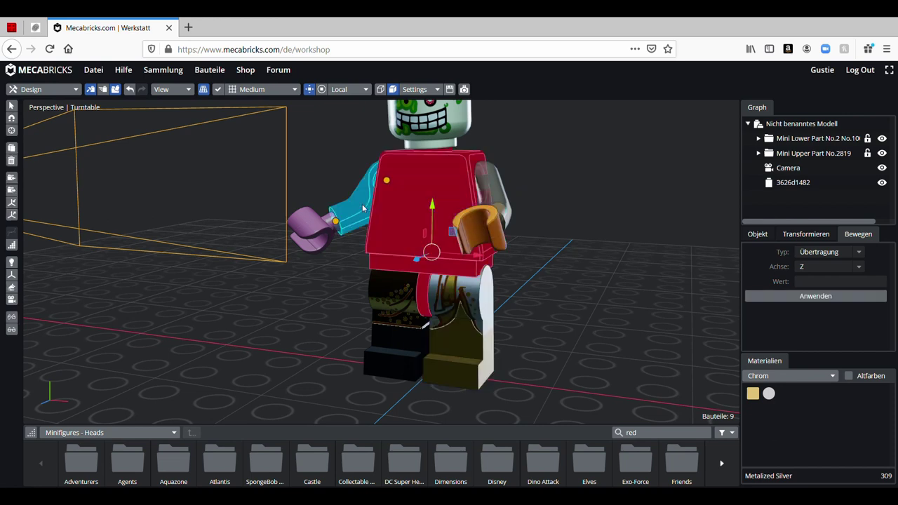
{"action": "left_click", "coordinate": [463, 191]}
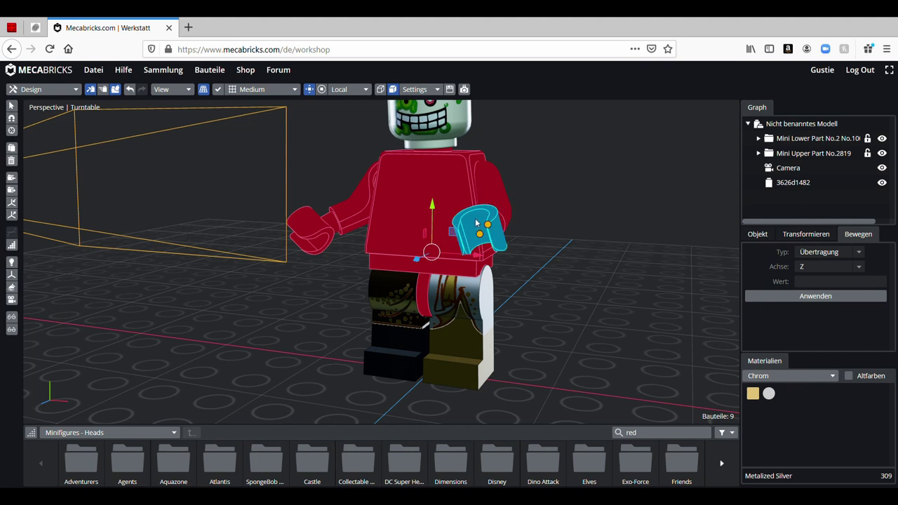
{"action": "left_click", "coordinate": [435, 130]}
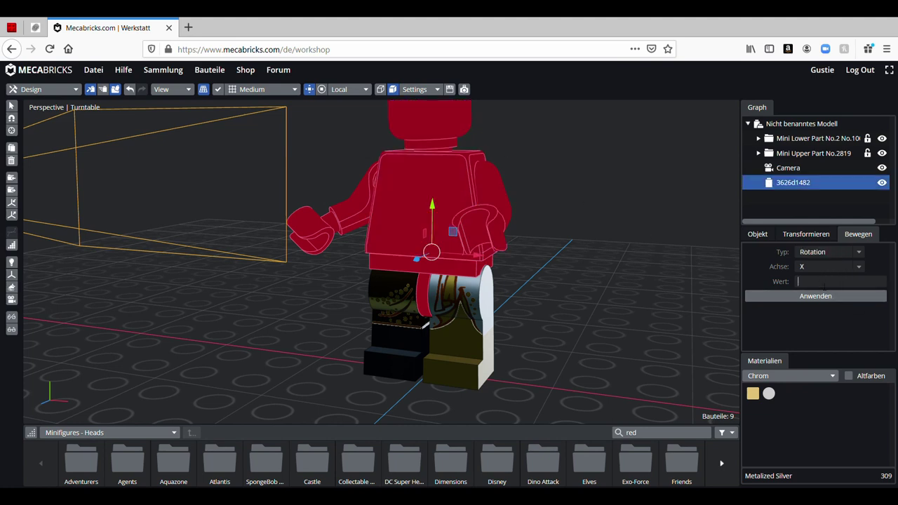
{"action": "left_click", "coordinate": [813, 296]}
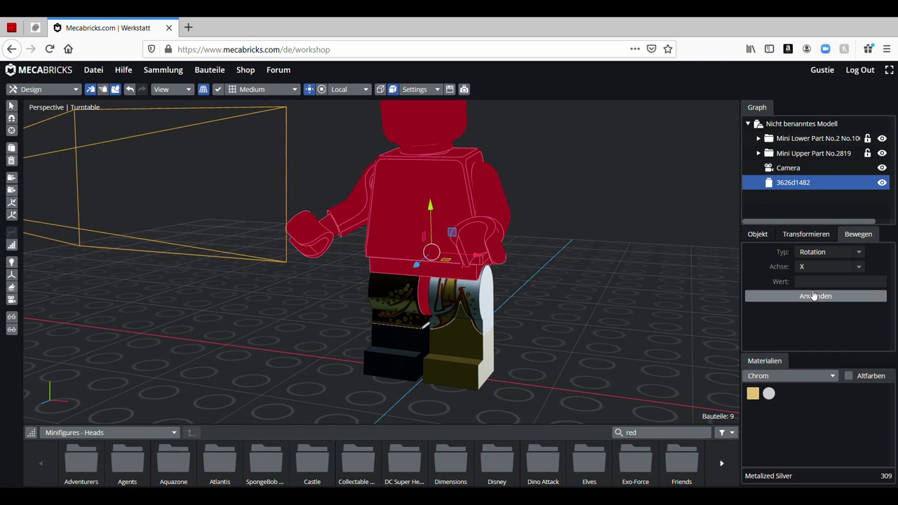
{"action": "left_click", "coordinate": [798, 281]}
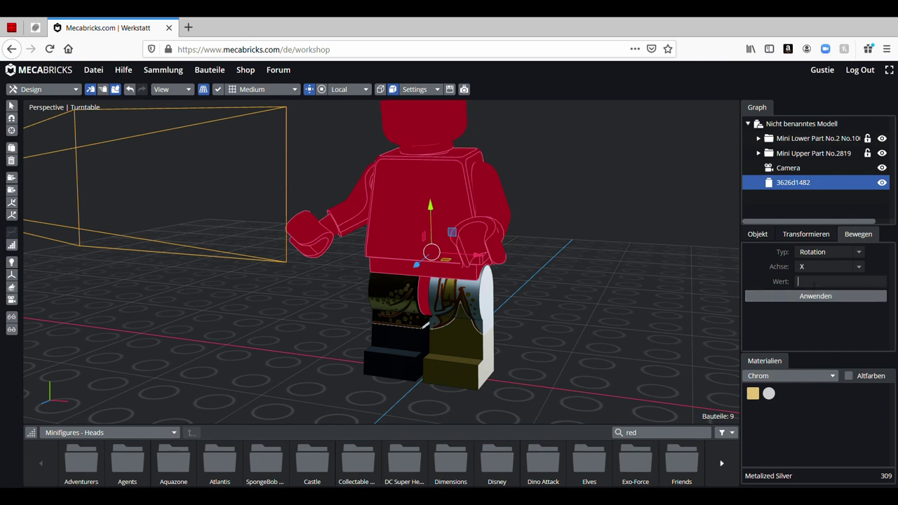
{"action": "key", "text": "BackSpace"}
{"action": "key", "text": "BackSpace"}
{"action": "type", "text": "35"}
{"action": "left_click", "coordinate": [815, 296]}
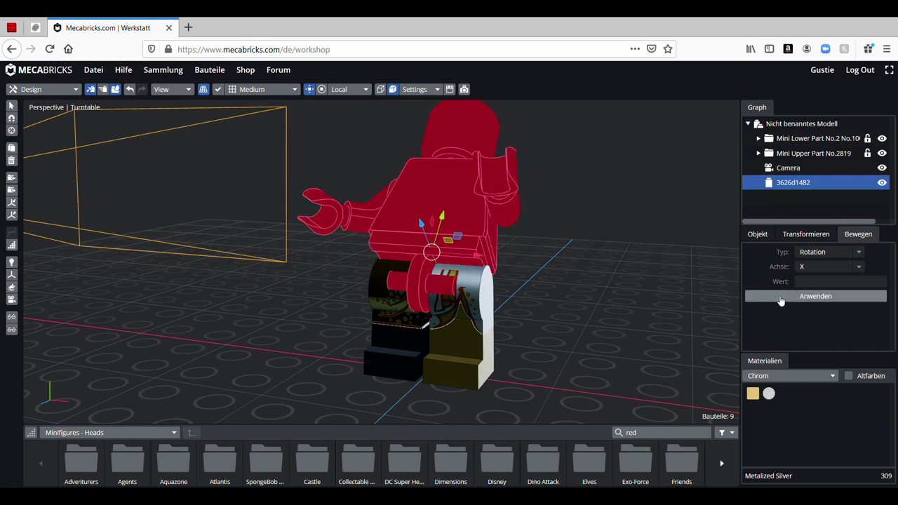
{"action": "left_click", "coordinate": [663, 284]}
Drag the right leg along the gizmo axes until it sits against the hips.
{"action": "right_click_drag", "start_coordinate": [546, 278], "coordinate": [502, 281]}
{"action": "left_click", "coordinate": [502, 281]}
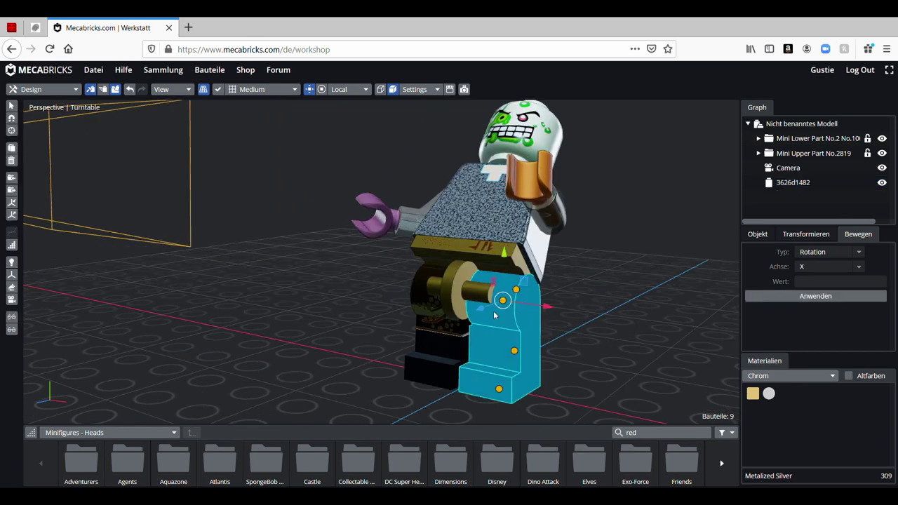
{"action": "mouse_move", "coordinate": [493, 315]}
{"action": "right_mouse_down"}
{"action": "mouse_move", "coordinate": [474, 315]}
{"action": "mouse_move", "coordinate": [491, 309]}
{"action": "right_mouse_up"}
{"action": "left_click_drag", "start_coordinate": [486, 310], "coordinate": [544, 330]}
{"action": "right_click_drag", "start_coordinate": [544, 330], "coordinate": [543, 293]}
{"action": "left_click", "coordinate": [447, 338]}
{"action": "left_click", "coordinate": [308, 272]}
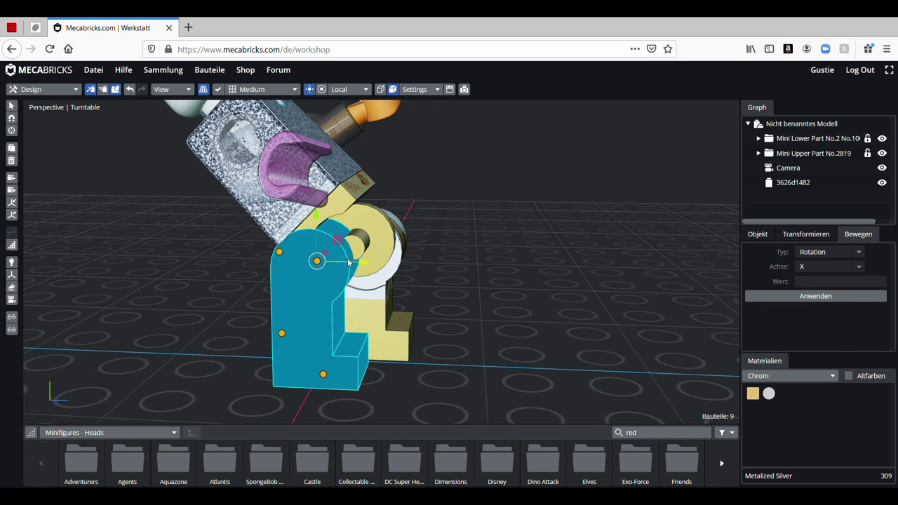
{"action": "left_click_drag", "start_coordinate": [349, 262], "coordinate": [386, 260]}
{"action": "left_click", "coordinate": [531, 255]}
{"action": "right_click_drag", "start_coordinate": [531, 255], "coordinate": [414, 299]}
{"action": "left_click", "coordinate": [412, 297]}
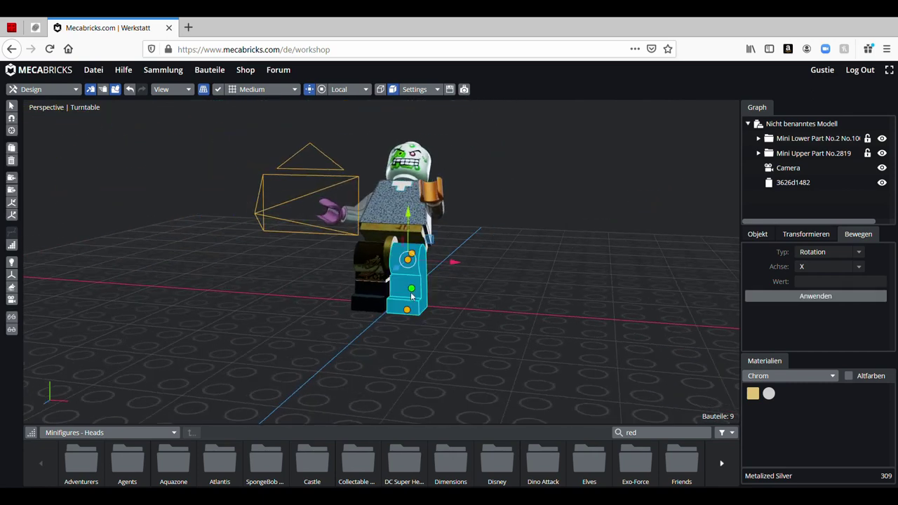
Deselect the leg, orbit to the figure's other side, and select the zombie's hand.
{"action": "left_click", "coordinate": [471, 322]}
{"action": "right_click_drag", "start_coordinate": [470, 321], "coordinate": [414, 308]}
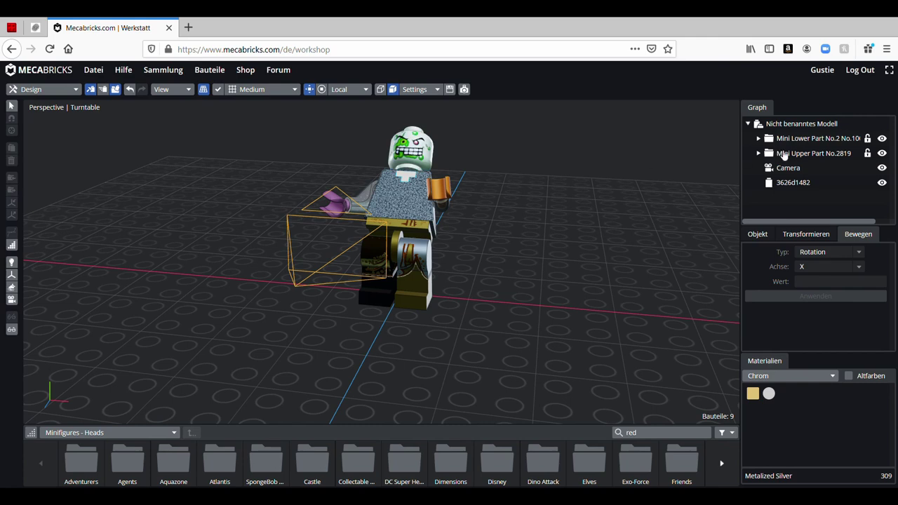
{"action": "right_click_drag", "start_coordinate": [611, 226], "coordinate": [519, 226]}
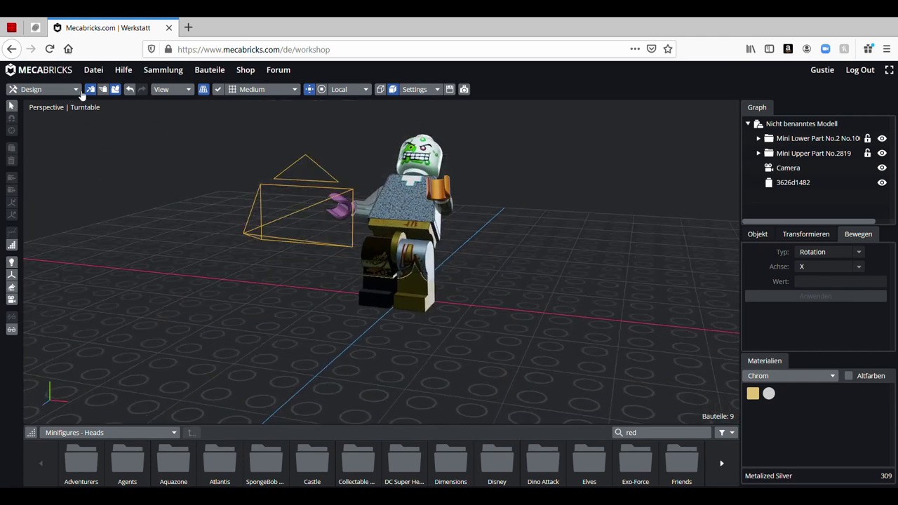
{"action": "right_click_drag", "start_coordinate": [261, 214], "coordinate": [496, 230]}
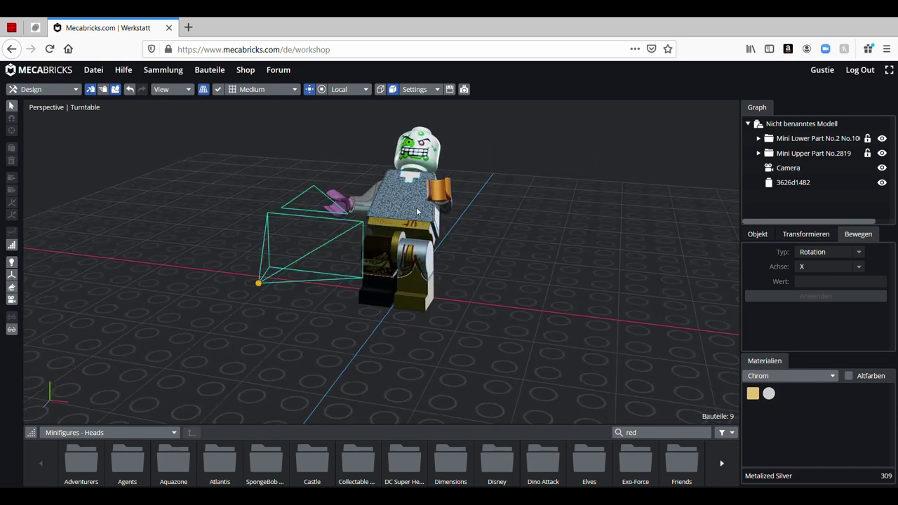
{"action": "left_click", "coordinate": [439, 191]}
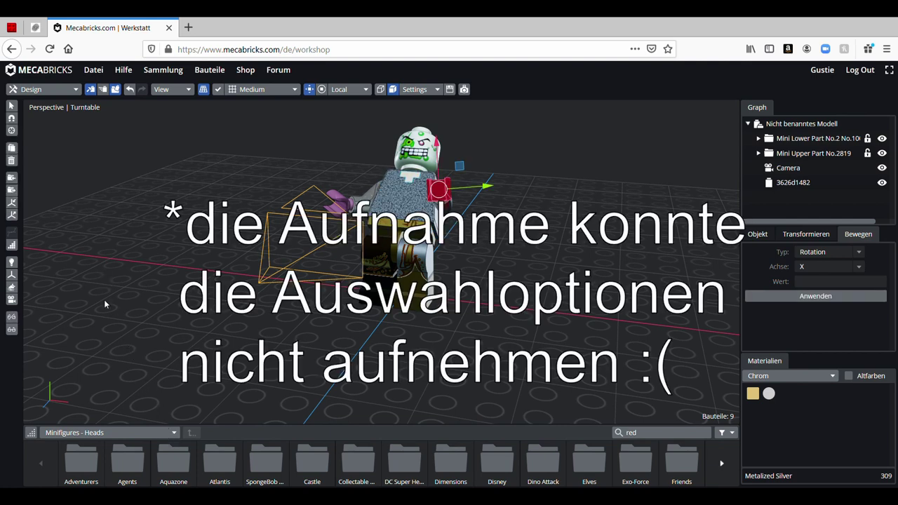
Add the red minifigure trophy 90398d4 from Minifigures - Accessories In Hand to the hand.
{"action": "left_click", "coordinate": [124, 248]}
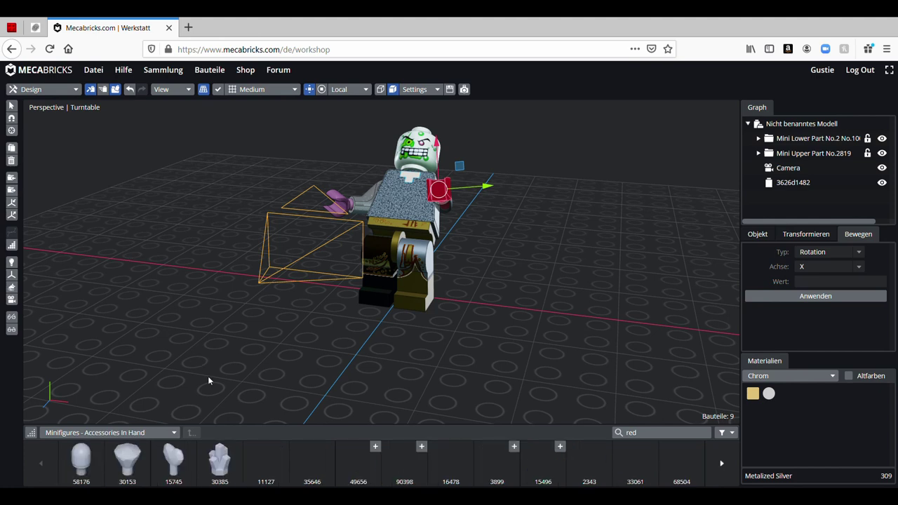
{"action": "scroll", "coordinate": [393, 460], "scroll_direction": "down", "scroll_amount": 1}
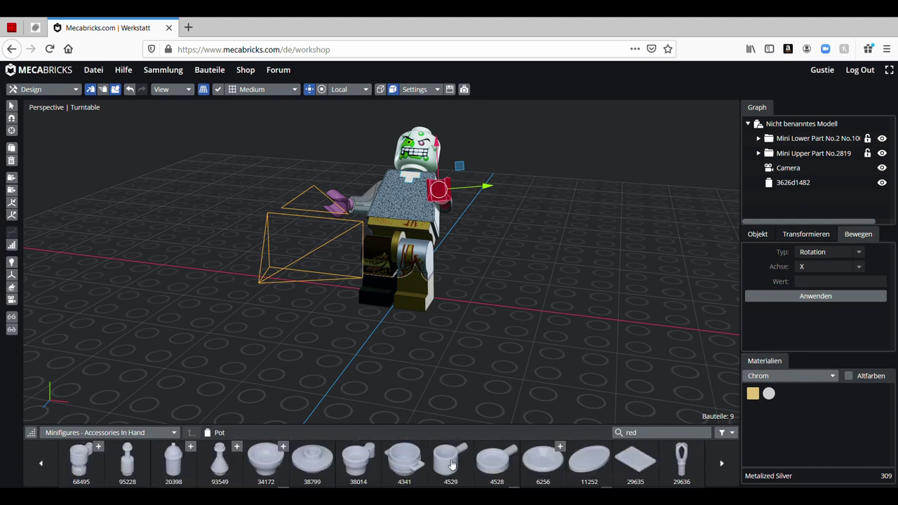
{"action": "scroll", "coordinate": [395, 452], "scroll_direction": "up", "scroll_amount": 1}
{"action": "left_click", "coordinate": [420, 447]}
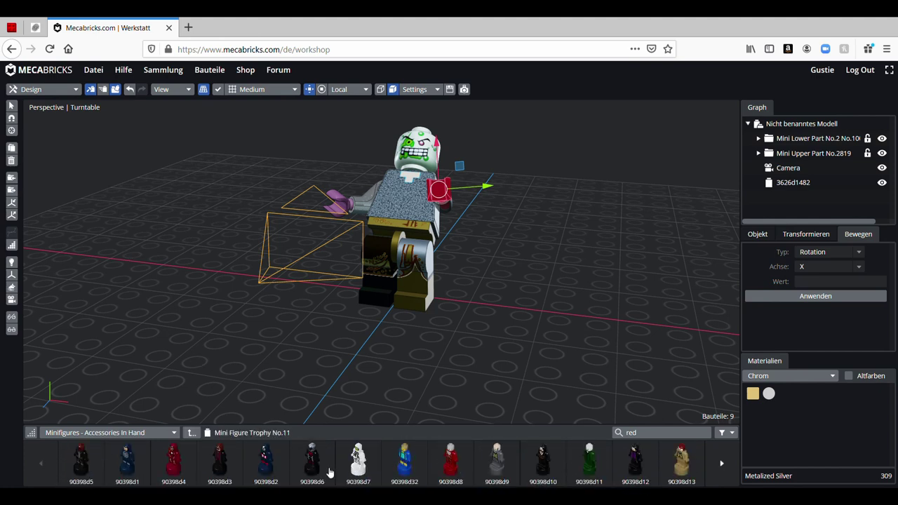
{"action": "scroll", "coordinate": [344, 464], "scroll_direction": "down", "scroll_amount": 1}
{"action": "scroll", "coordinate": [344, 466], "scroll_direction": "up", "scroll_amount": 2}
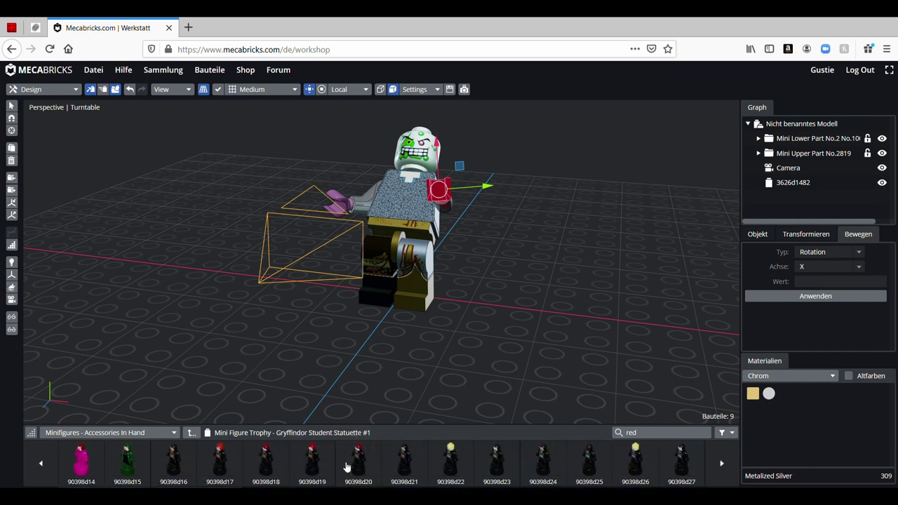
{"action": "left_click", "coordinate": [173, 461]}
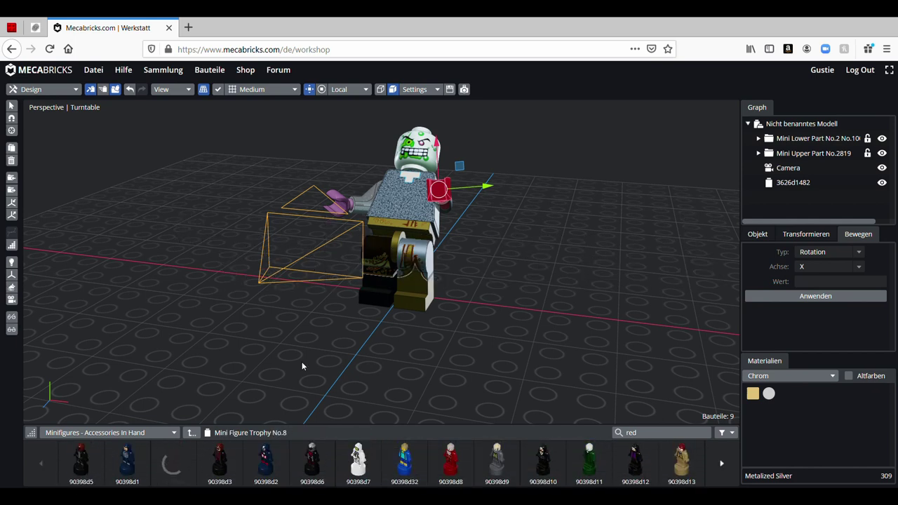
Rotate the trophy 90° about X and Y, then -90° about Z so it stands upright.
{"action": "right_click_drag", "start_coordinate": [470, 297], "coordinate": [256, 254]}
{"action": "left_click", "coordinate": [297, 213]}
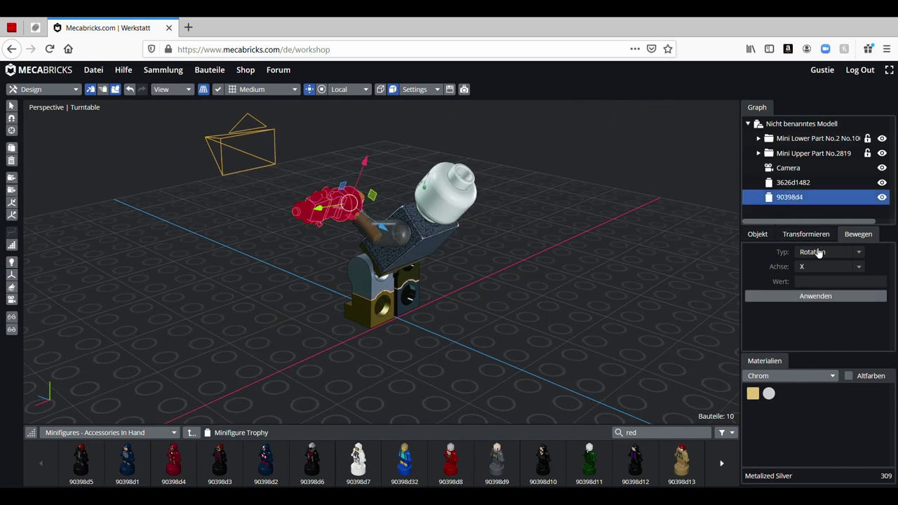
{"action": "type", "text": "90"}
{"action": "left_click", "coordinate": [818, 295]}
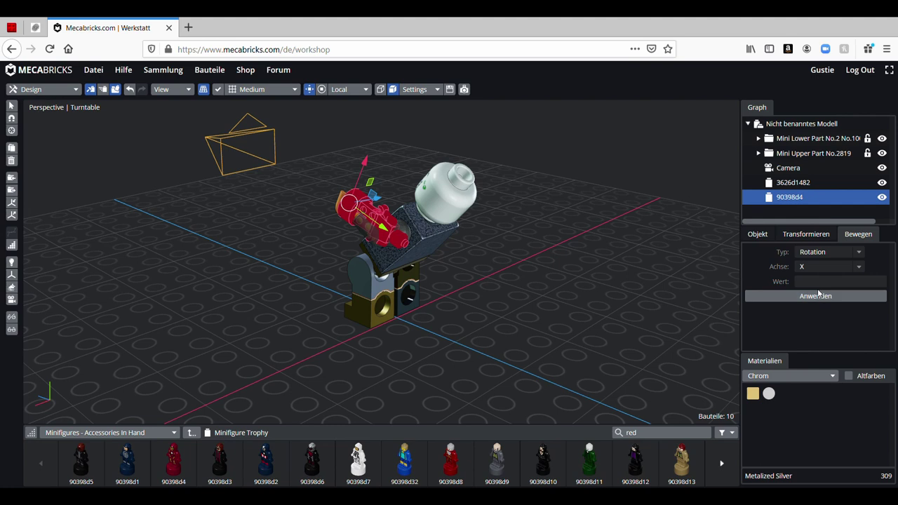
{"action": "left_click", "coordinate": [819, 295]}
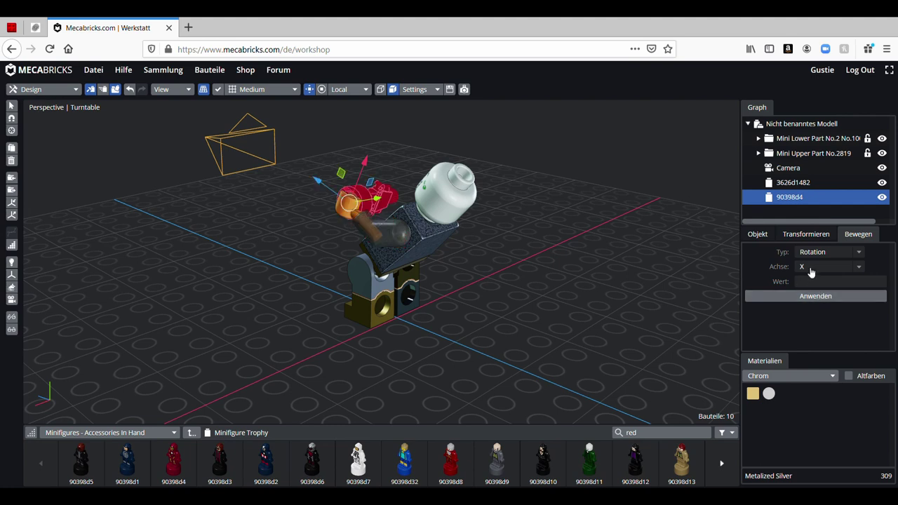
{"action": "left_click", "coordinate": [814, 294]}
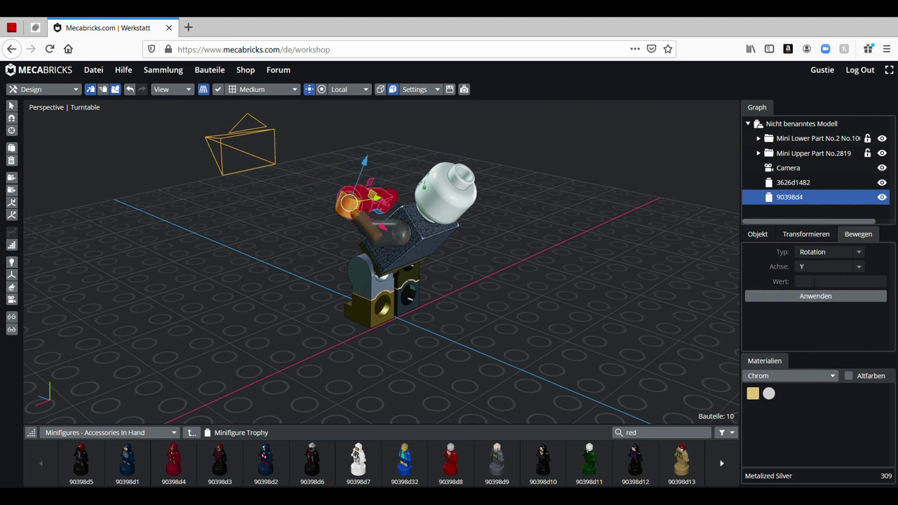
{"action": "left_click", "coordinate": [811, 296]}
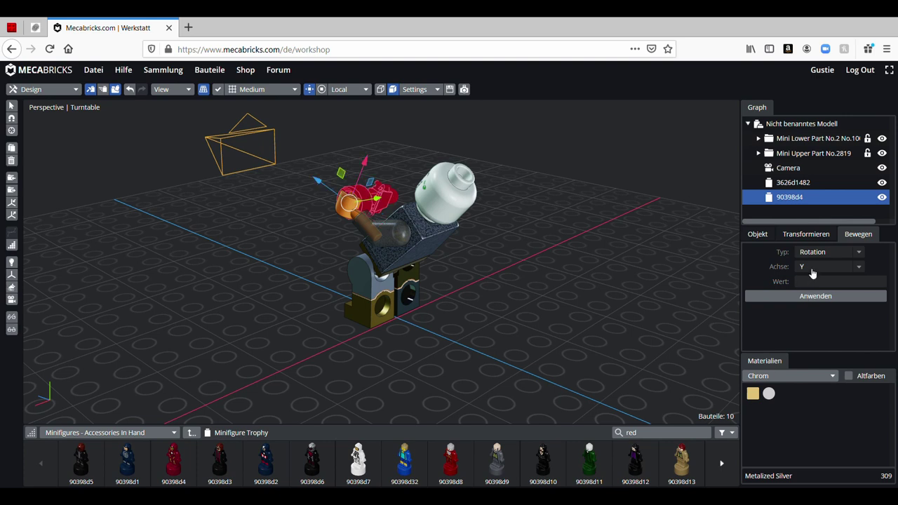
{"action": "left_click", "coordinate": [807, 296]}
{"action": "left_click", "coordinate": [814, 284]}
{"action": "type", "text": "-90"}
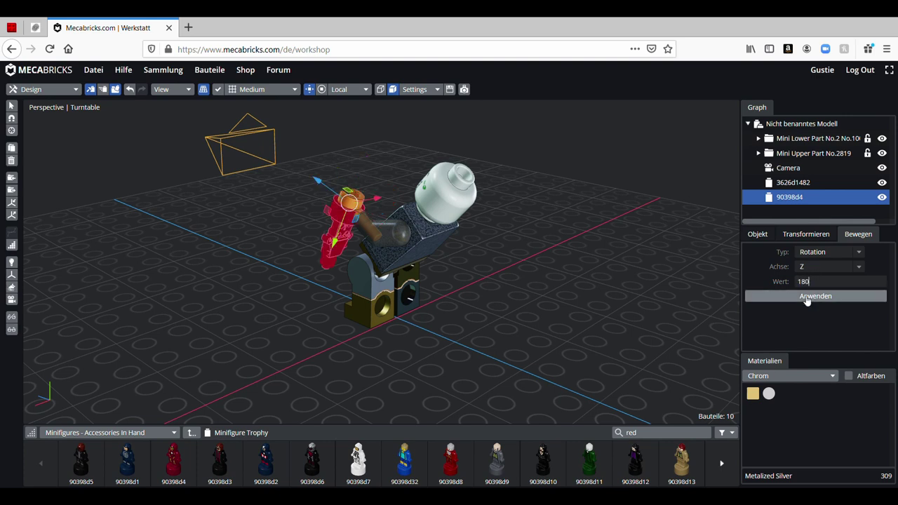
{"action": "left_click", "coordinate": [807, 296]}
{"action": "right_click_drag", "start_coordinate": [594, 292], "coordinate": [519, 304]}
{"action": "left_click", "coordinate": [421, 341]}
{"action": "right_click_drag", "start_coordinate": [421, 340], "coordinate": [132, 137]}
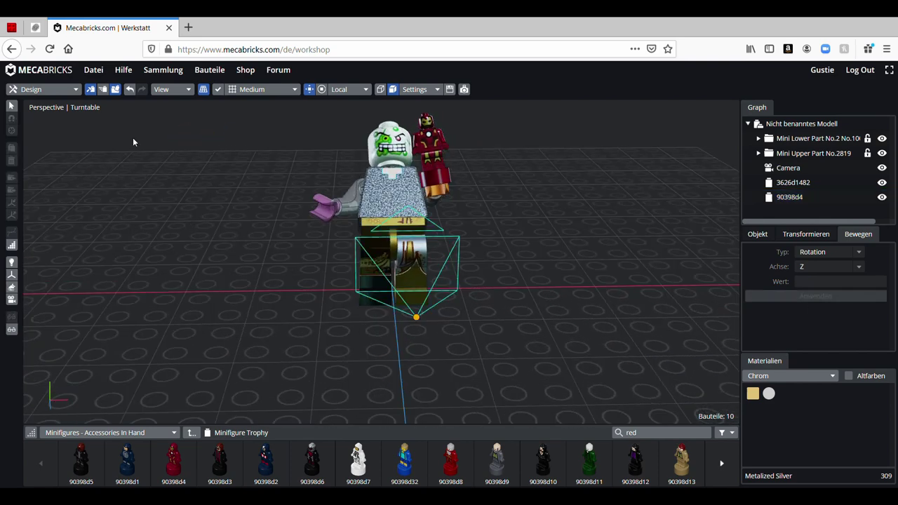
Switch to the 3D Rendering workspace and view the zombie and trophy through the scene camera.
{"action": "left_click", "coordinate": [74, 89]}
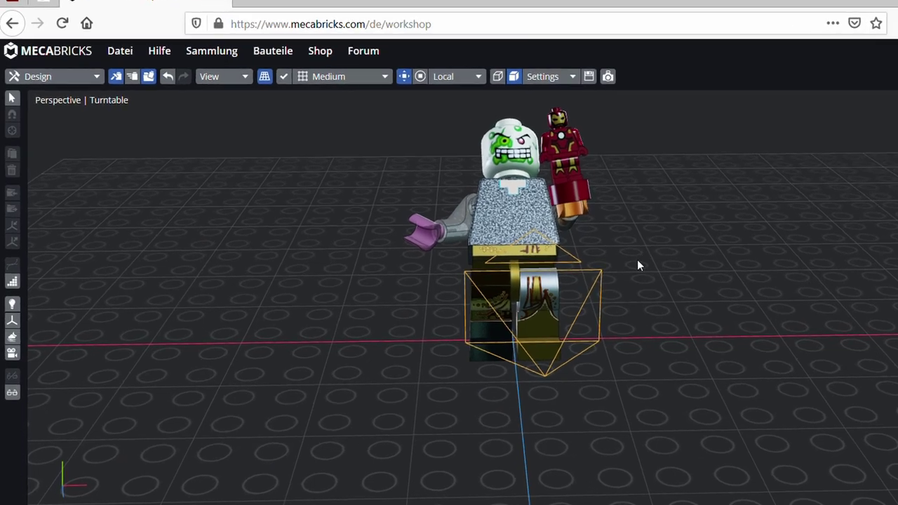
{"action": "left_click", "coordinate": [74, 79]}
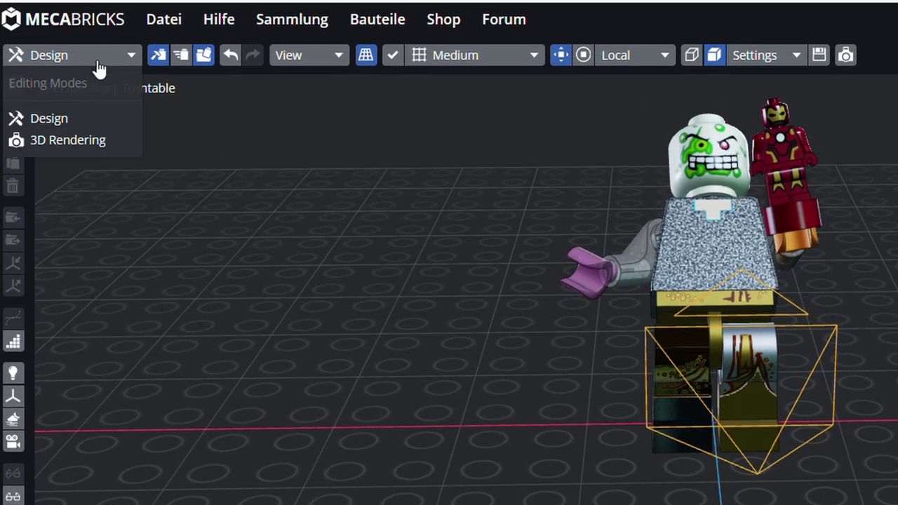
{"action": "left_click", "coordinate": [106, 64]}
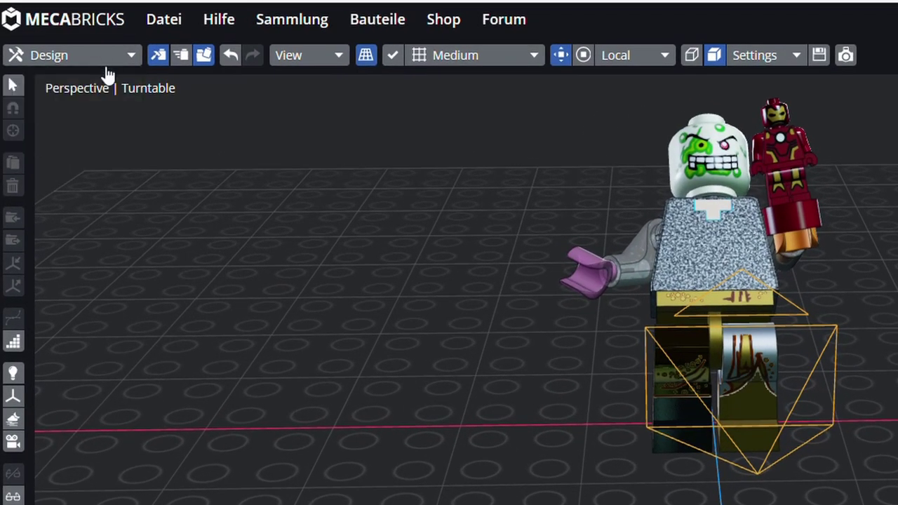
{"action": "left_click", "coordinate": [131, 60]}
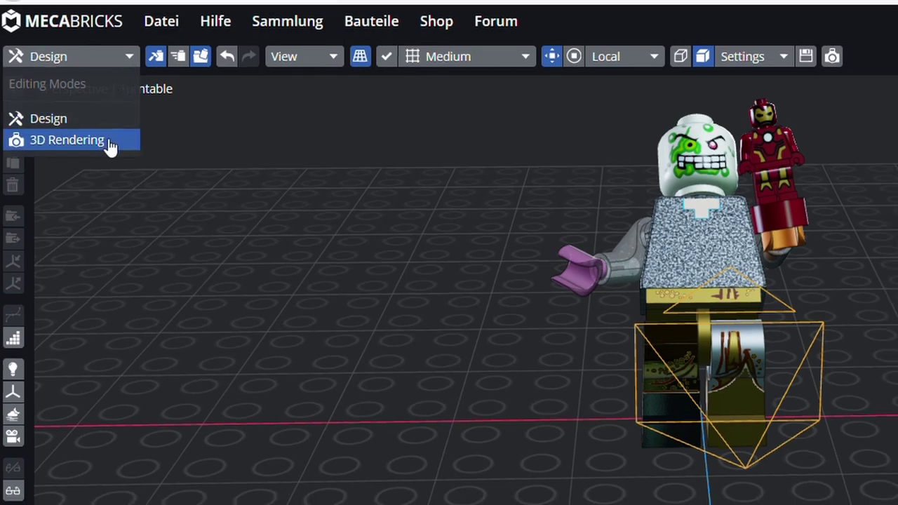
{"action": "left_click", "coordinate": [110, 140]}
{"action": "left_click_drag", "start_coordinate": [461, 225], "coordinate": [597, 274]}
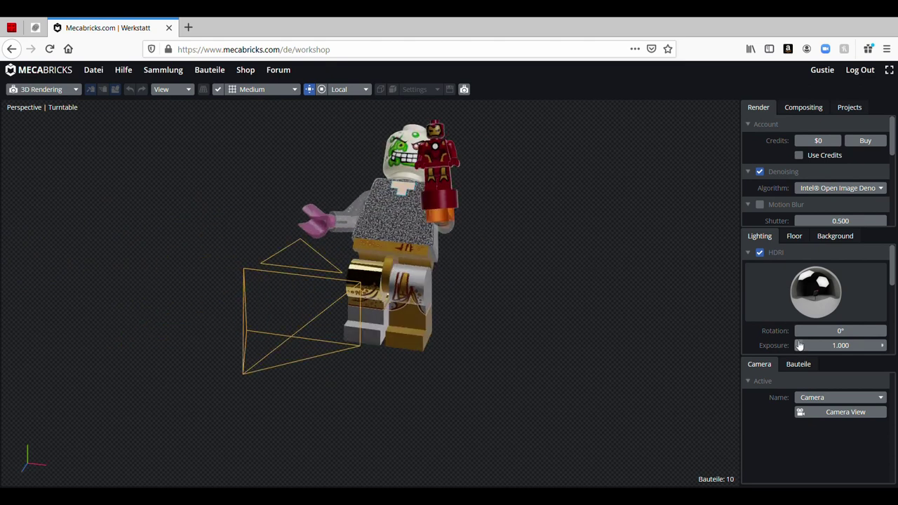
{"action": "scroll", "coordinate": [807, 175], "scroll_direction": "down", "scroll_amount": 5}
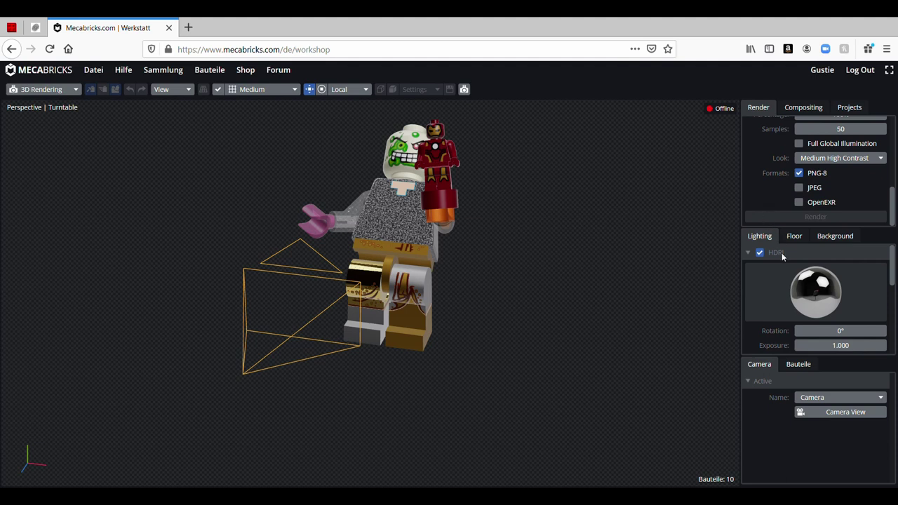
{"action": "left_click", "coordinate": [844, 413]}
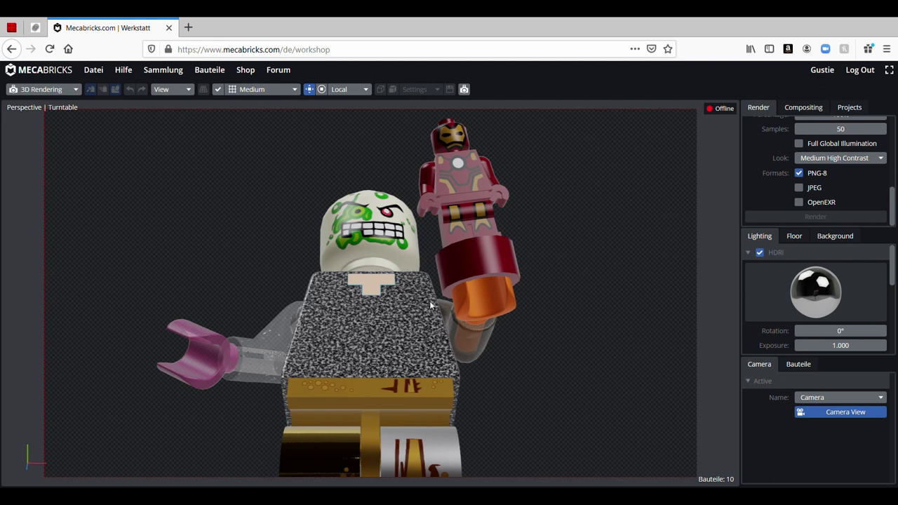
Turn on the render floor and set its scale to 80, then drag it lower.
{"action": "left_click", "coordinate": [794, 236]}
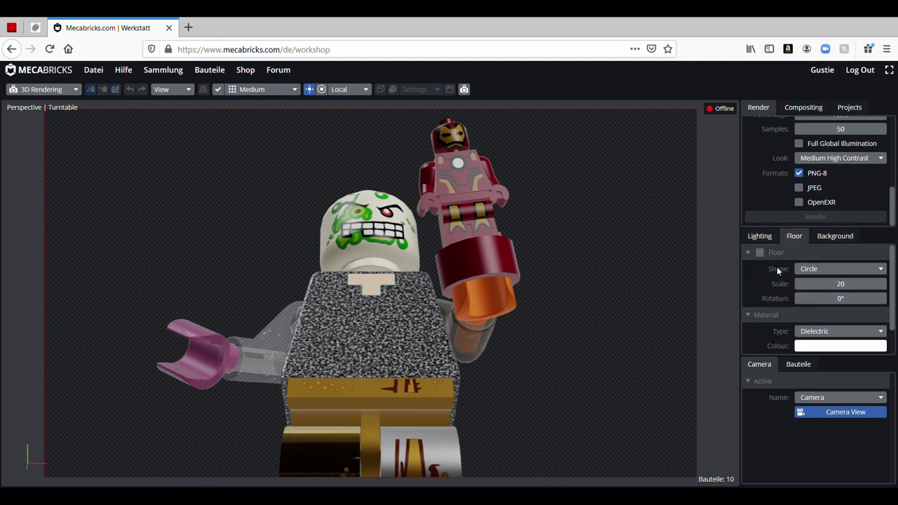
{"action": "left_click", "coordinate": [760, 252]}
{"action": "left_click", "coordinate": [822, 286]}
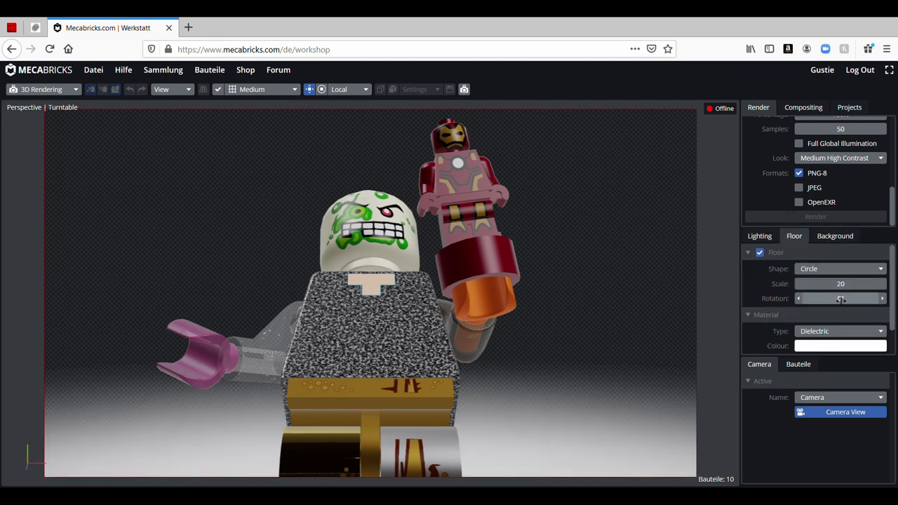
{"action": "type", "text": "80"}
{"action": "key", "text": "Return"}
{"action": "mouse_move", "coordinate": [841, 284]}
{"action": "left_mouse_down"}
{"action": "mouse_move", "coordinate": [753, 334]}
{"action": "mouse_move", "coordinate": [820, 321]}
{"action": "mouse_move", "coordinate": [842, 300]}
{"action": "left_mouse_up"}
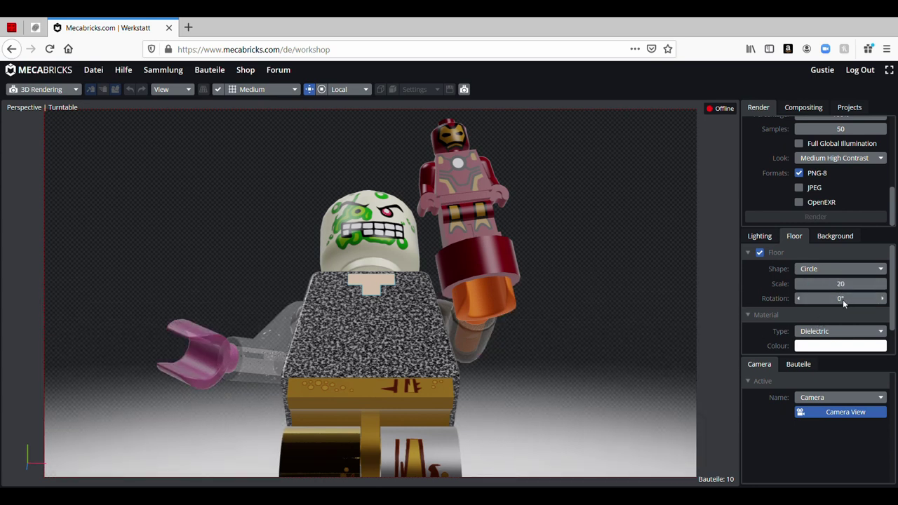
Turn off the render floor and enable a bright cyan render background.
{"action": "left_click", "coordinate": [766, 254]}
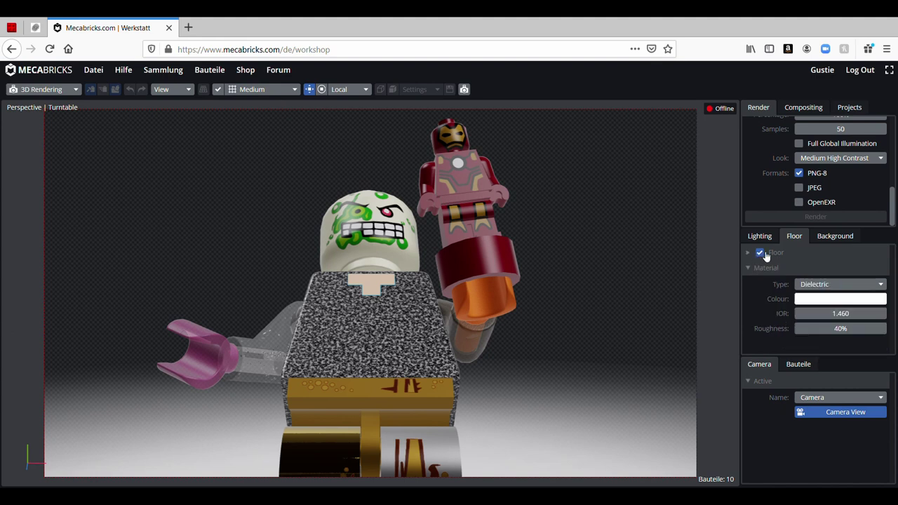
{"action": "left_click", "coordinate": [760, 253]}
{"action": "left_click", "coordinate": [823, 237]}
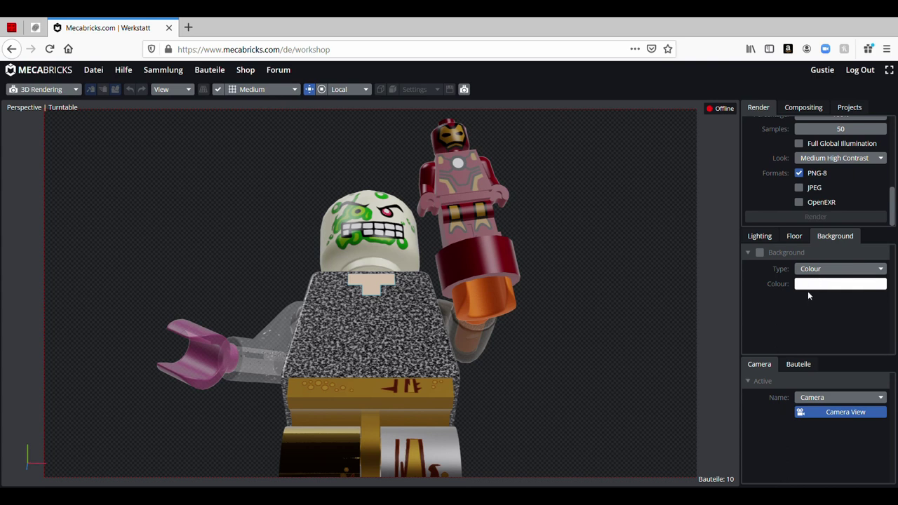
{"action": "left_click", "coordinate": [801, 284]}
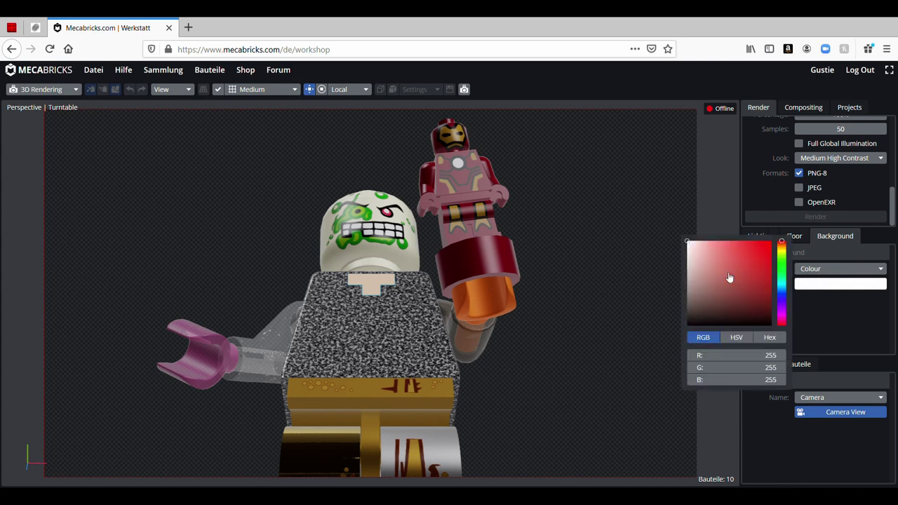
{"action": "left_click", "coordinate": [759, 262]}
{"action": "left_click", "coordinate": [783, 285]}
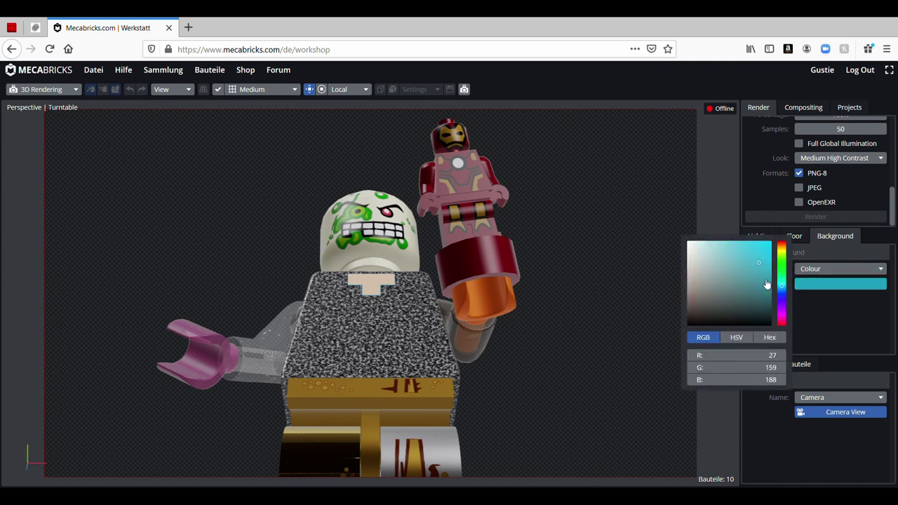
{"action": "left_click_drag", "start_coordinate": [767, 285], "coordinate": [771, 243]}
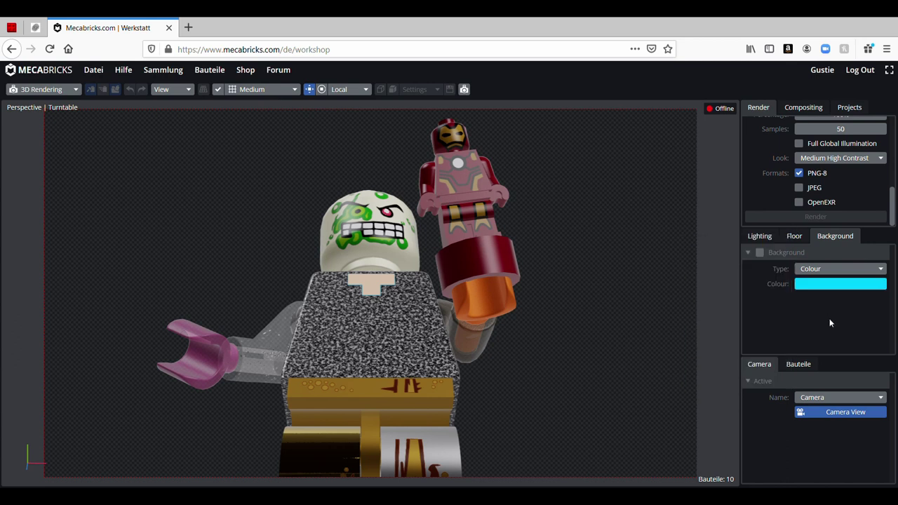
{"action": "left_click", "coordinate": [759, 253]}
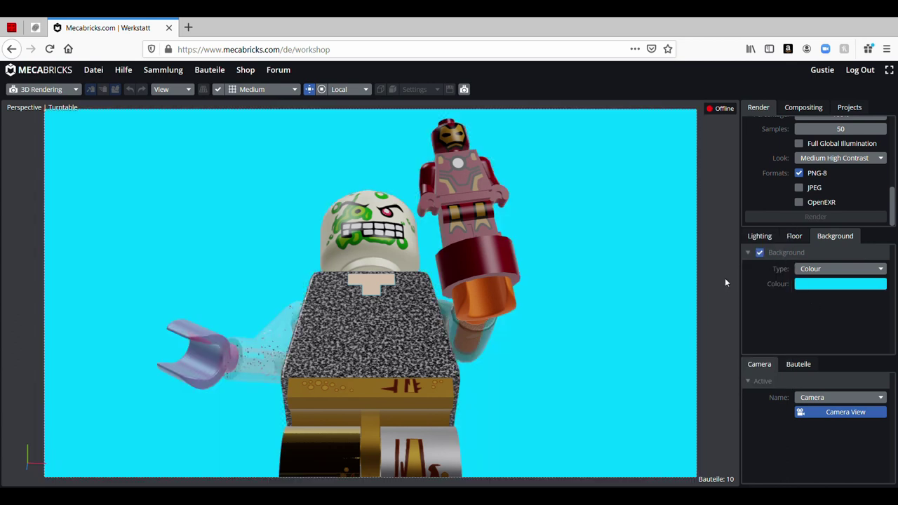
Change the background colour from cyan to a lighter blue.
{"action": "left_click", "coordinate": [799, 286]}
{"action": "left_click", "coordinate": [796, 286]}
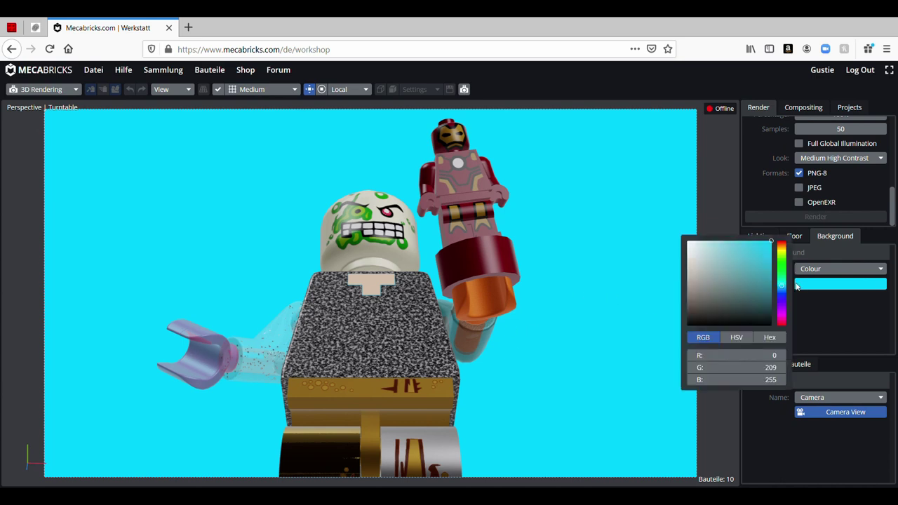
{"action": "left_click", "coordinate": [782, 301]}
{"action": "mouse_move", "coordinate": [784, 302]}
{"action": "left_mouse_down"}
{"action": "mouse_move", "coordinate": [778, 241]}
{"action": "mouse_move", "coordinate": [789, 303]}
{"action": "mouse_move", "coordinate": [785, 292]}
{"action": "left_mouse_up"}
{"action": "left_click", "coordinate": [833, 321]}
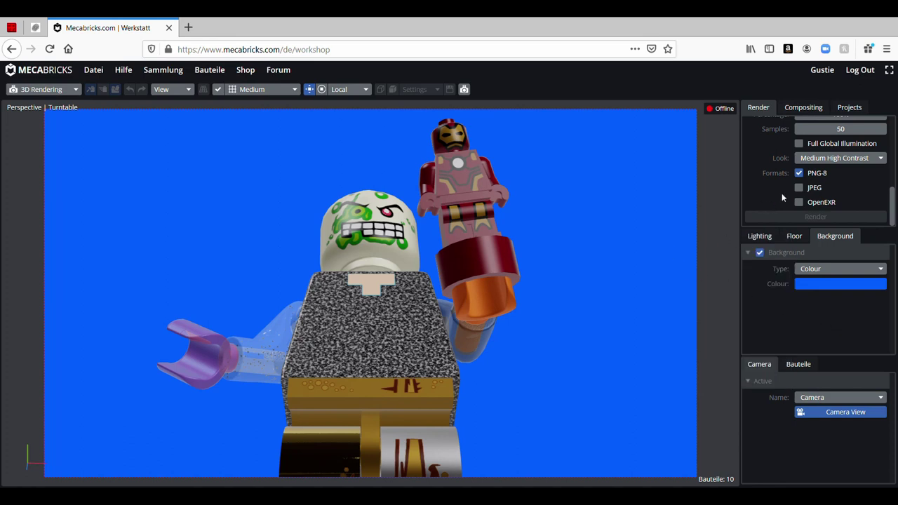
Try the indoor, red-walled interior and silver studio HDRI environments at different rotations.
{"action": "left_click", "coordinate": [761, 236]}
{"action": "left_click", "coordinate": [801, 303]}
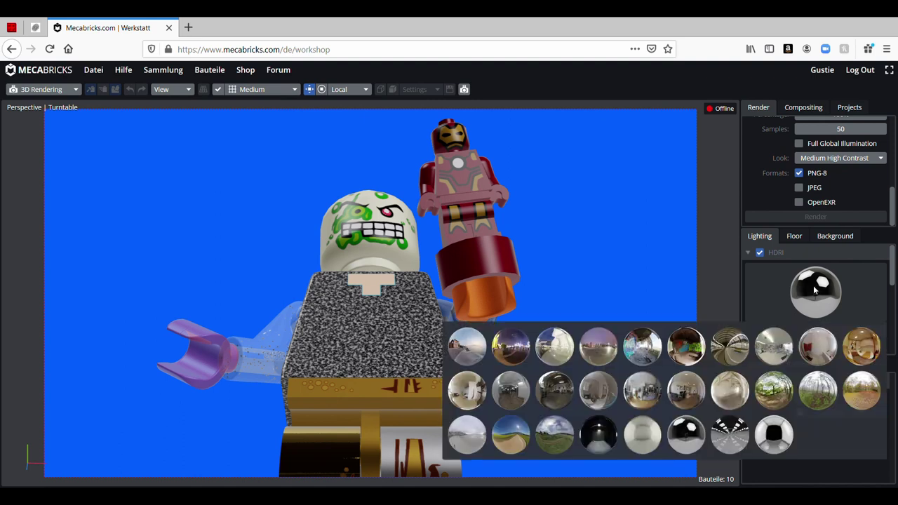
{"action": "left_click", "coordinate": [640, 351]}
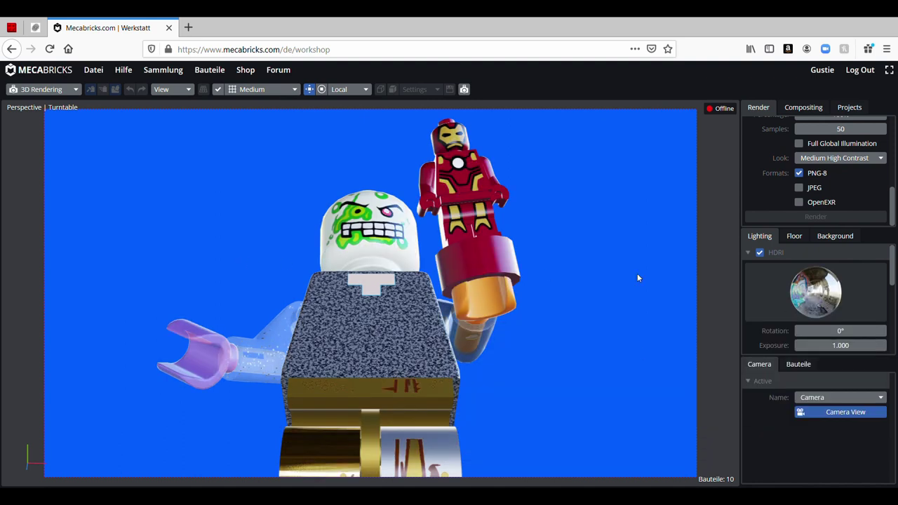
{"action": "left_click_drag", "start_coordinate": [813, 328], "coordinate": [825, 352]}
{"action": "left_click", "coordinate": [815, 291]}
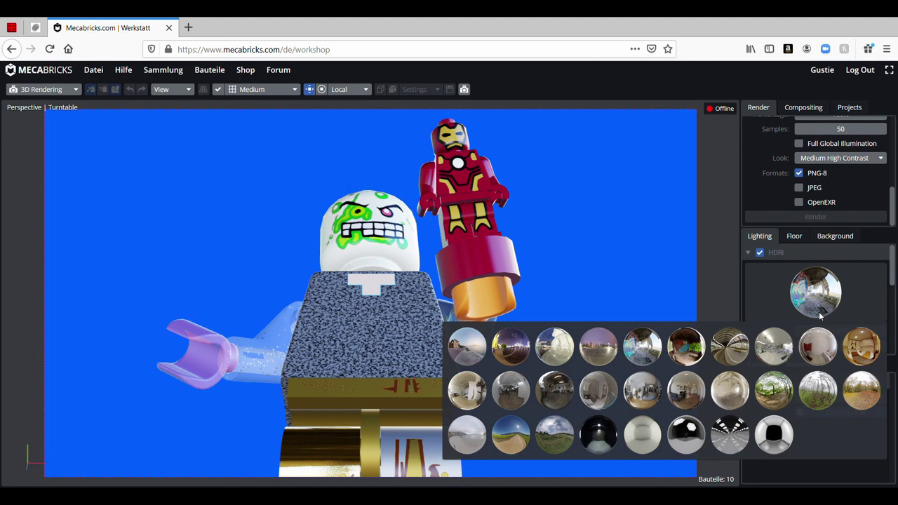
{"action": "left_click", "coordinate": [813, 354]}
{"action": "left_click_drag", "start_coordinate": [829, 332], "coordinate": [773, 343]}
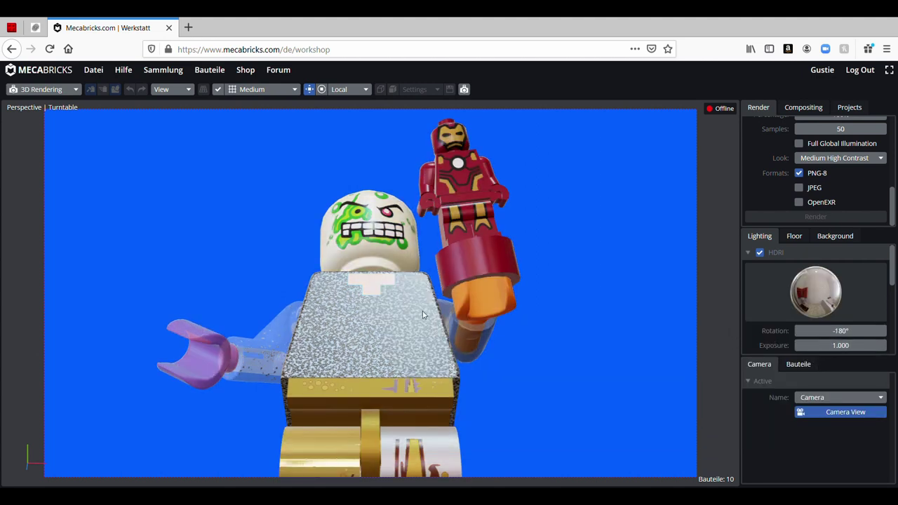
{"action": "left_click", "coordinate": [823, 293]}
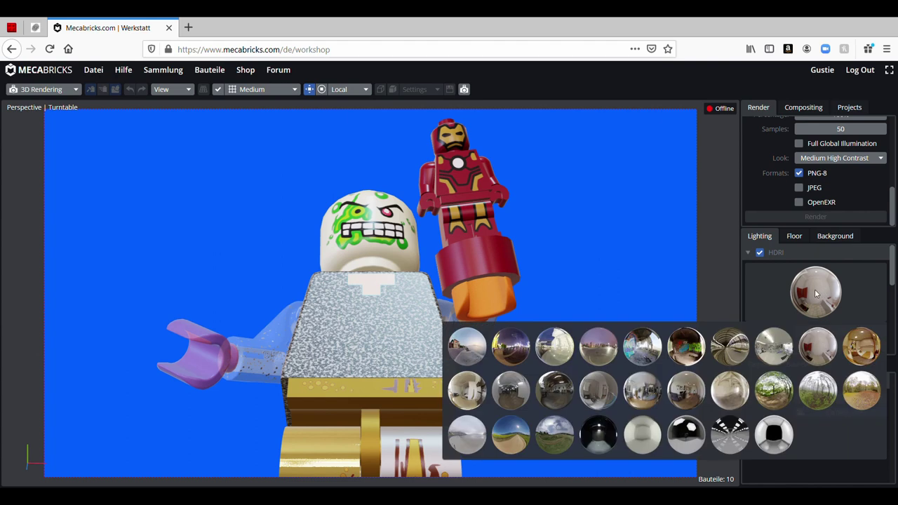
{"action": "left_click", "coordinate": [644, 432]}
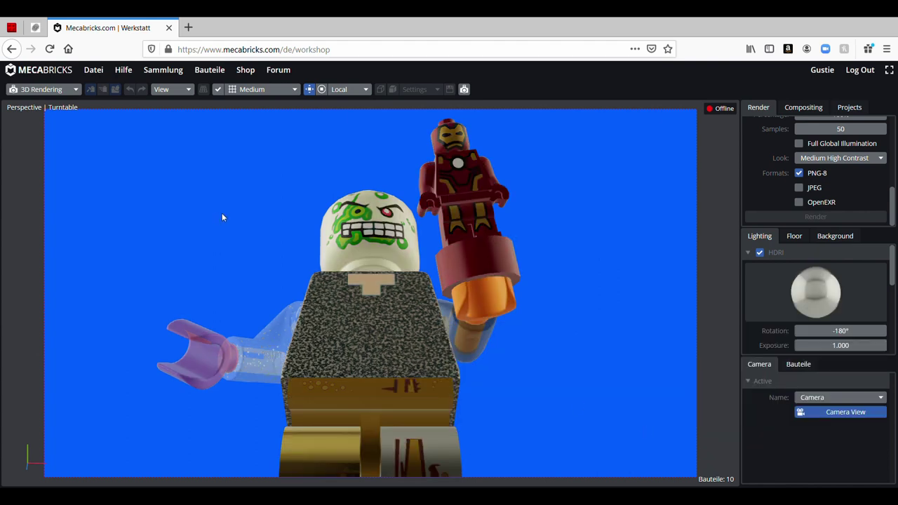
{"action": "left_click_drag", "start_coordinate": [807, 331], "coordinate": [863, 331]}
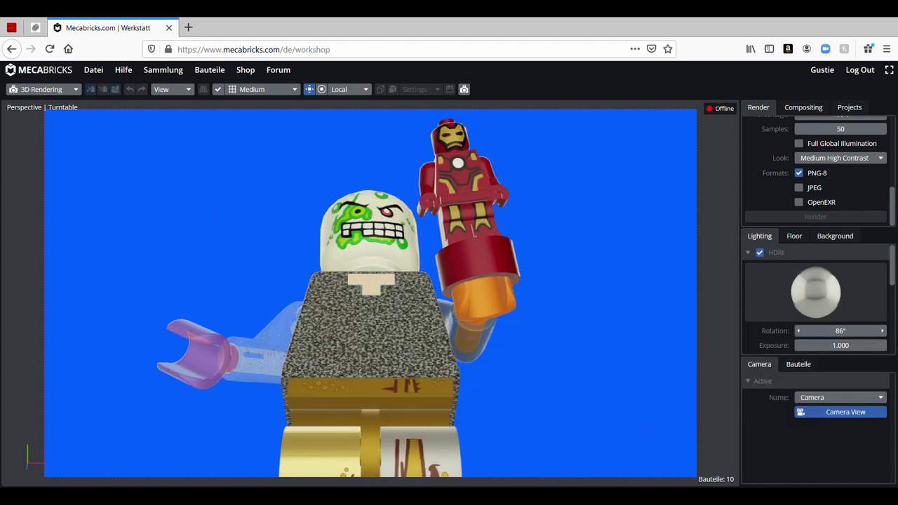
Switch to the golden interior HDRI and bring its exposure from zero back to 1.000.
{"action": "left_click", "coordinate": [824, 305]}
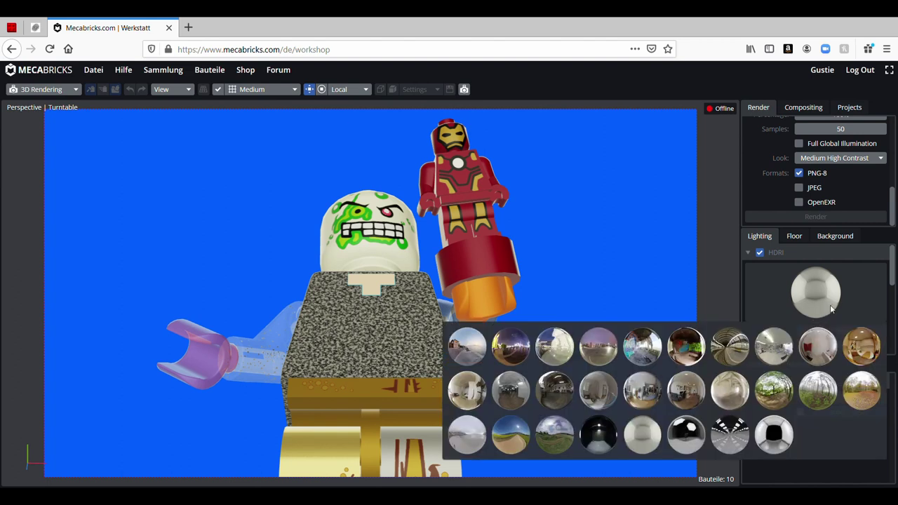
{"action": "left_click", "coordinate": [862, 348]}
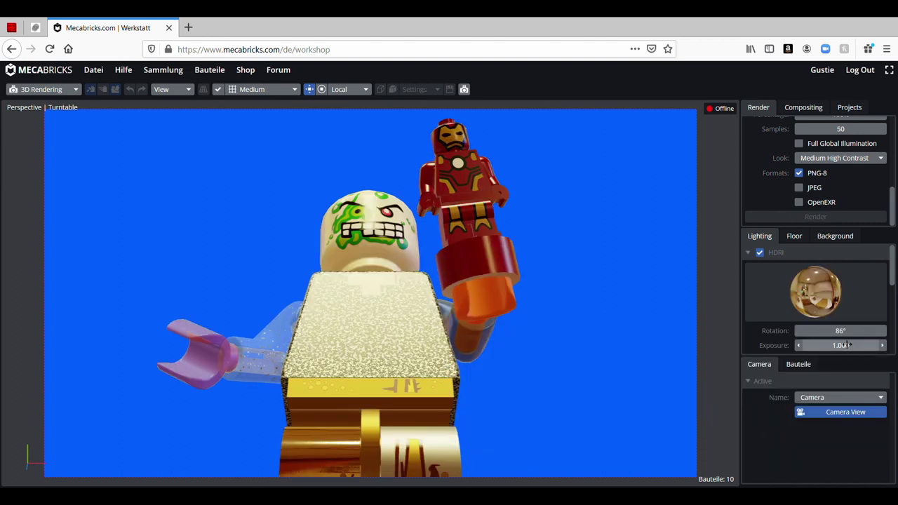
{"action": "left_click_drag", "start_coordinate": [832, 344], "coordinate": [789, 391]}
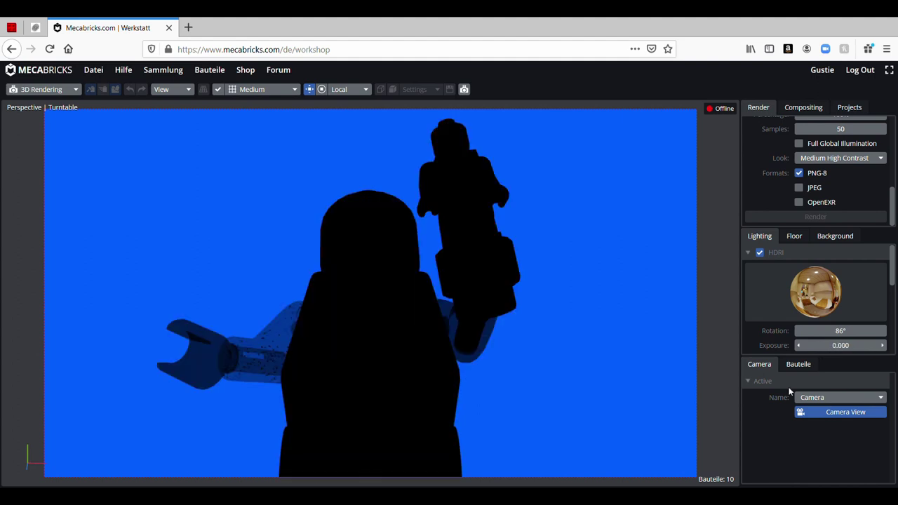
{"action": "left_click", "coordinate": [883, 345]}
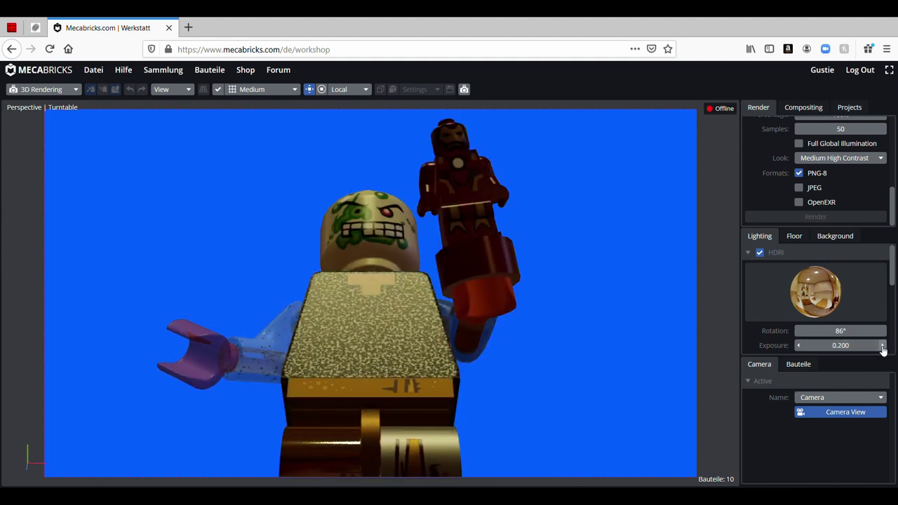
{"action": "left_click", "coordinate": [882, 345]}
{"action": "left_click", "coordinate": [882, 345]}
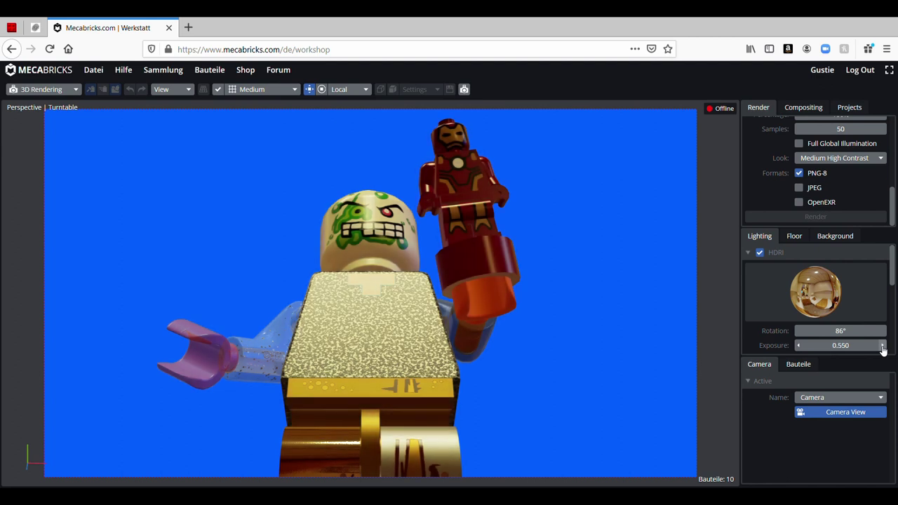
{"action": "left_click", "coordinate": [882, 345]}
{"action": "left_click", "coordinate": [882, 345]}
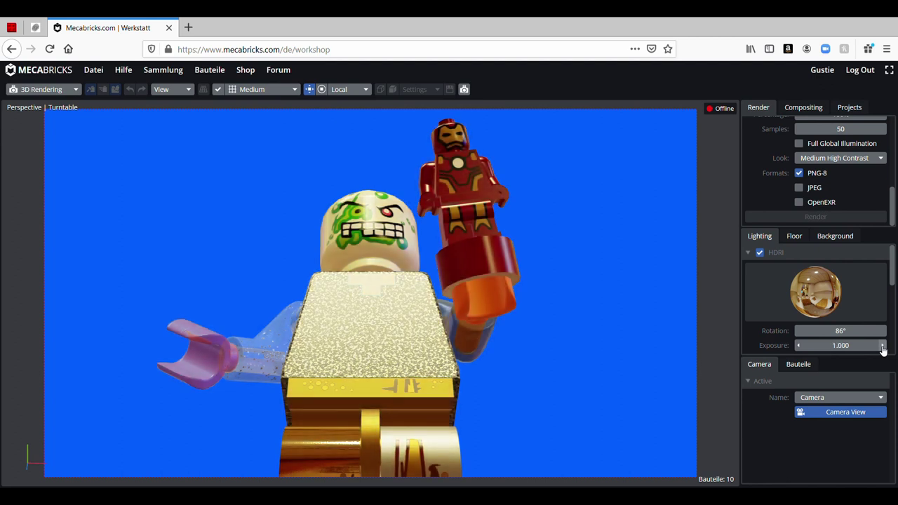
Light the scene with the forest HDRI rotated to about 122.5°.
{"action": "left_click", "coordinate": [813, 300]}
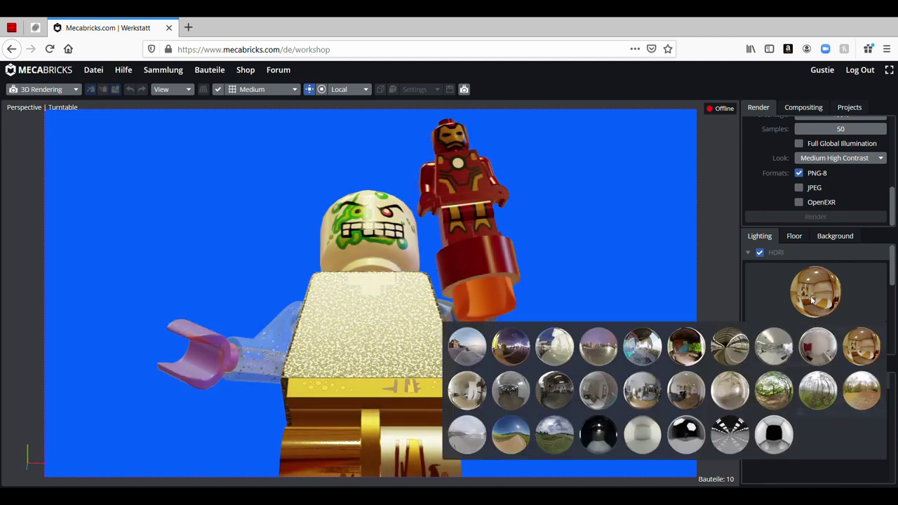
{"action": "left_click", "coordinate": [772, 389]}
{"action": "left_click_drag", "start_coordinate": [817, 331], "coordinate": [496, 483]}
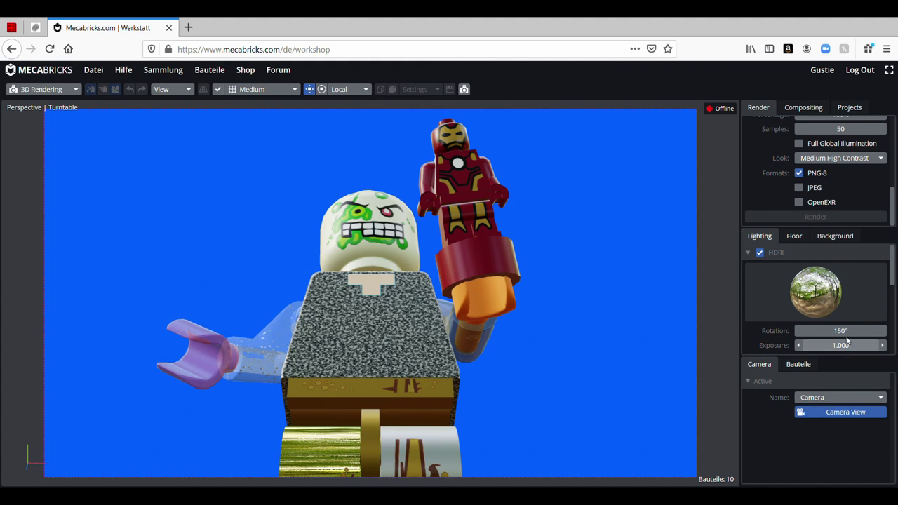
{"action": "mouse_move", "coordinate": [841, 330]}
{"action": "left_mouse_down"}
{"action": "mouse_move", "coordinate": [813, 329]}
{"action": "mouse_move", "coordinate": [842, 332]}
{"action": "left_mouse_up"}
{"action": "scroll", "coordinate": [797, 201], "scroll_direction": "up", "scroll_amount": 5}
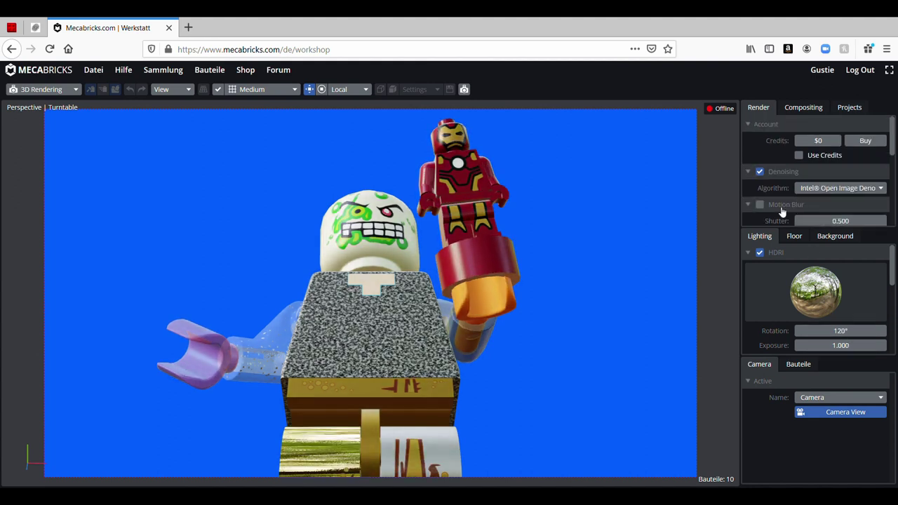
{"action": "scroll", "coordinate": [784, 204], "scroll_direction": "down", "scroll_amount": 5}
{"action": "scroll", "coordinate": [786, 198], "scroll_direction": "up", "scroll_amount": 2}
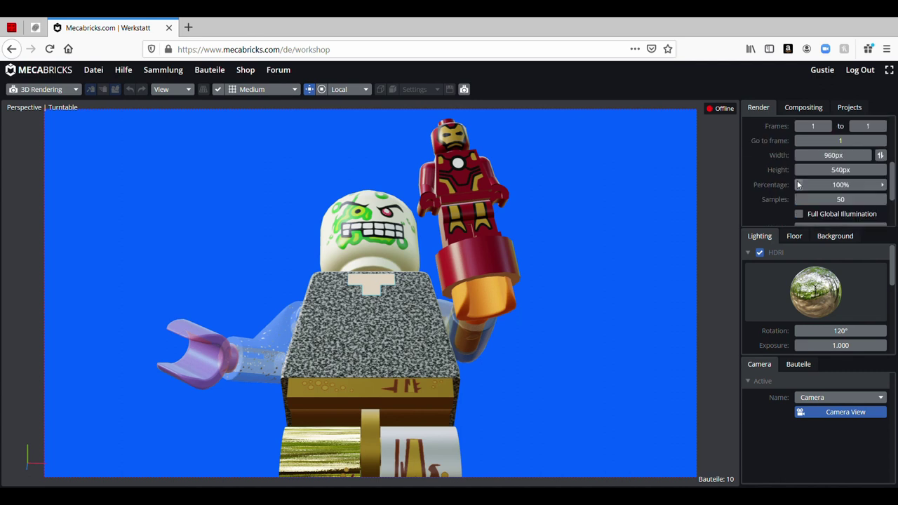
{"action": "left_click_drag", "start_coordinate": [857, 155], "coordinate": [868, 155]}
{"action": "left_click", "coordinate": [869, 155]}
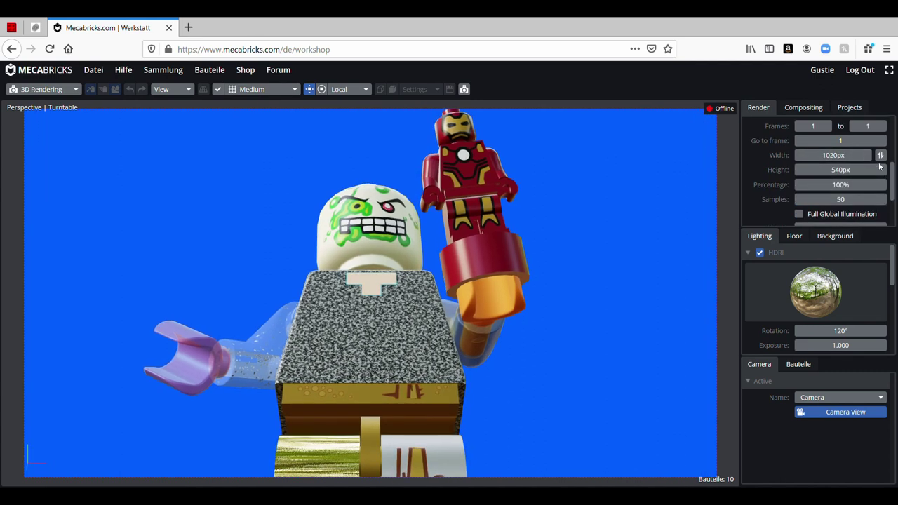
{"action": "left_click", "coordinate": [883, 170]}
{"action": "left_click", "coordinate": [883, 169]}
{"action": "left_click", "coordinate": [883, 170]}
{"action": "left_click", "coordinate": [882, 170]}
{"action": "left_click", "coordinate": [883, 169]}
{"action": "left_click", "coordinate": [882, 170]}
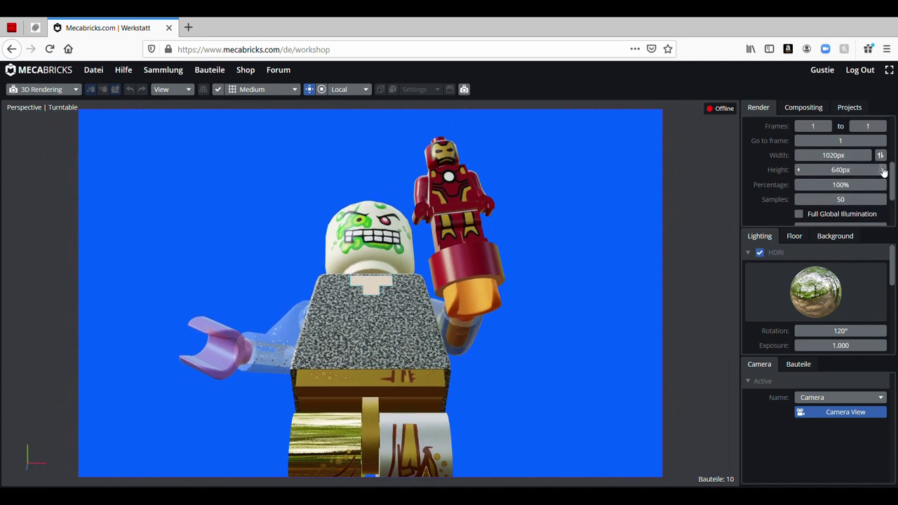
{"action": "left_click", "coordinate": [882, 170]}
{"action": "left_click", "coordinate": [882, 170]}
{"action": "left_click", "coordinate": [882, 170]}
{"action": "left_click", "coordinate": [883, 169]}
{"action": "left_click", "coordinate": [867, 155]}
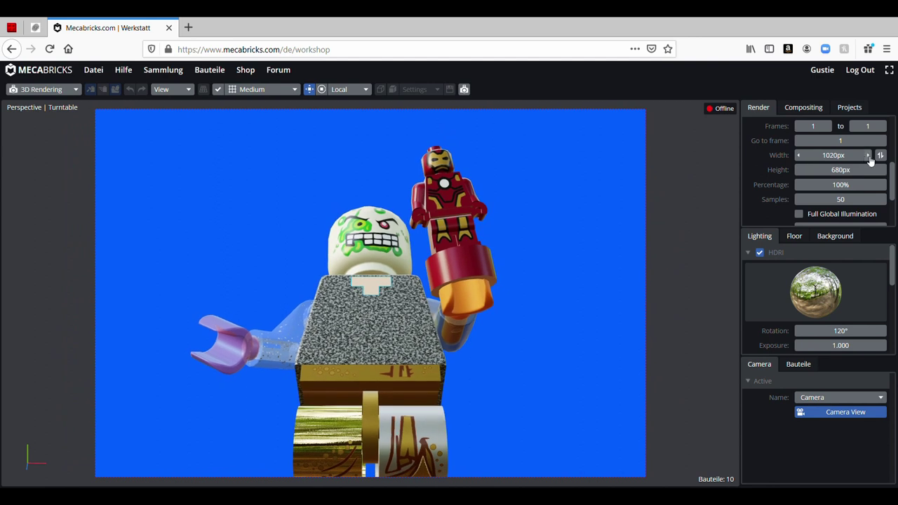
{"action": "left_click", "coordinate": [867, 155]}
{"action": "left_click", "coordinate": [868, 155]}
{"action": "left_click", "coordinate": [798, 155]}
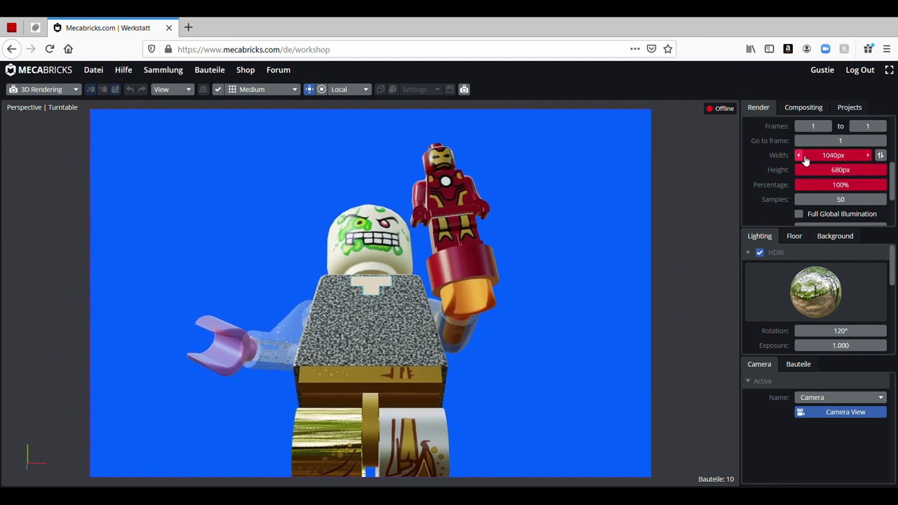
{"action": "left_click", "coordinate": [798, 155]}
{"action": "left_click", "coordinate": [798, 155]}
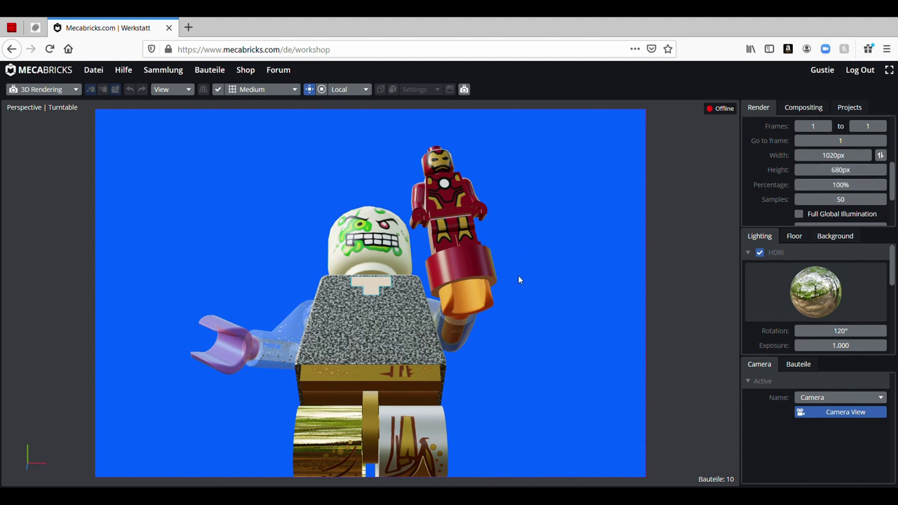
{"action": "scroll", "coordinate": [868, 193], "scroll_direction": "down", "scroll_amount": 2}
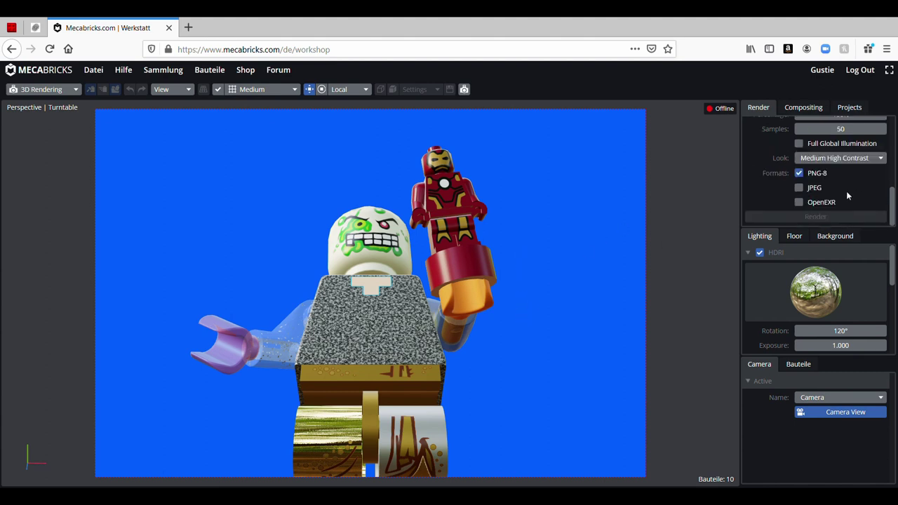
{"action": "scroll", "coordinate": [807, 191], "scroll_direction": "up", "scroll_amount": 4}
{"action": "scroll", "coordinate": [790, 183], "scroll_direction": "down", "scroll_amount": 4}
{"action": "left_click", "coordinate": [798, 187]}
{"action": "left_click", "coordinate": [800, 187]}
{"action": "scroll", "coordinate": [842, 180], "scroll_direction": "up", "scroll_amount": 5}
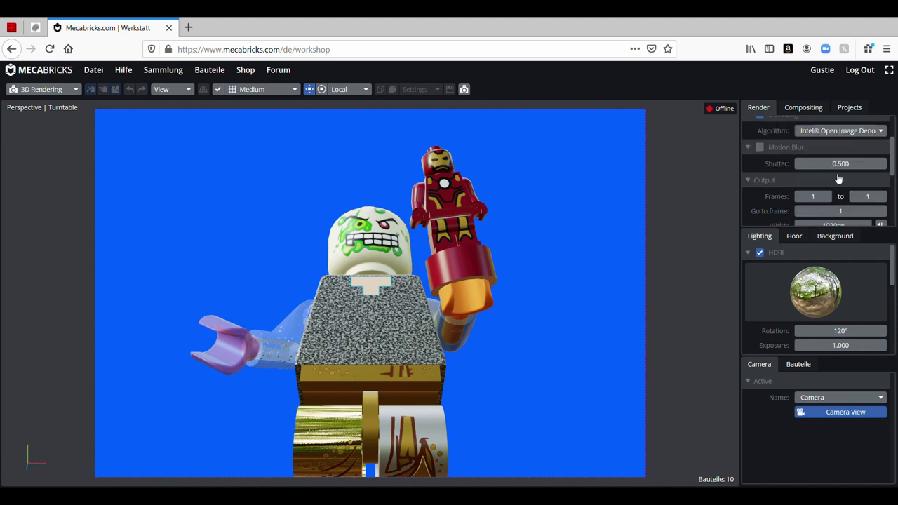
{"action": "left_click", "coordinate": [816, 106]}
{"action": "left_click", "coordinate": [848, 109]}
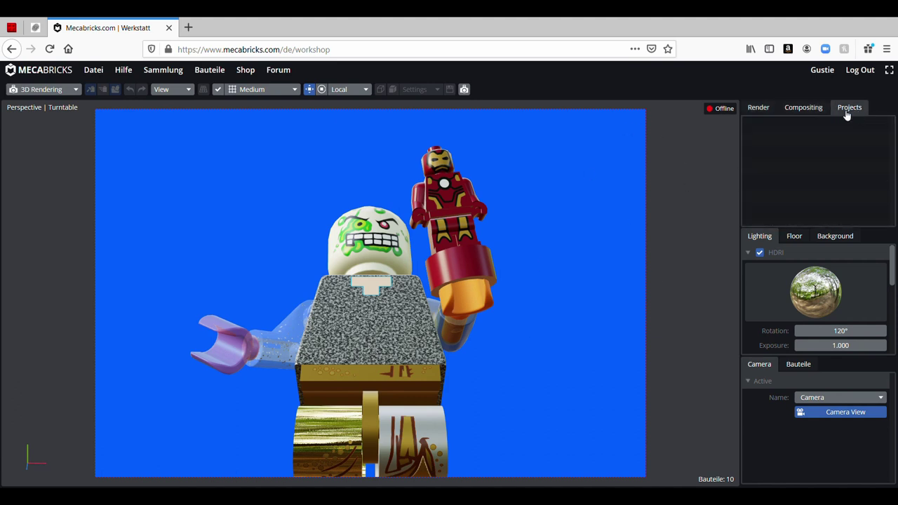
{"action": "left_click", "coordinate": [777, 114]}
{"action": "scroll", "coordinate": [779, 141], "scroll_direction": "down", "scroll_amount": 5}
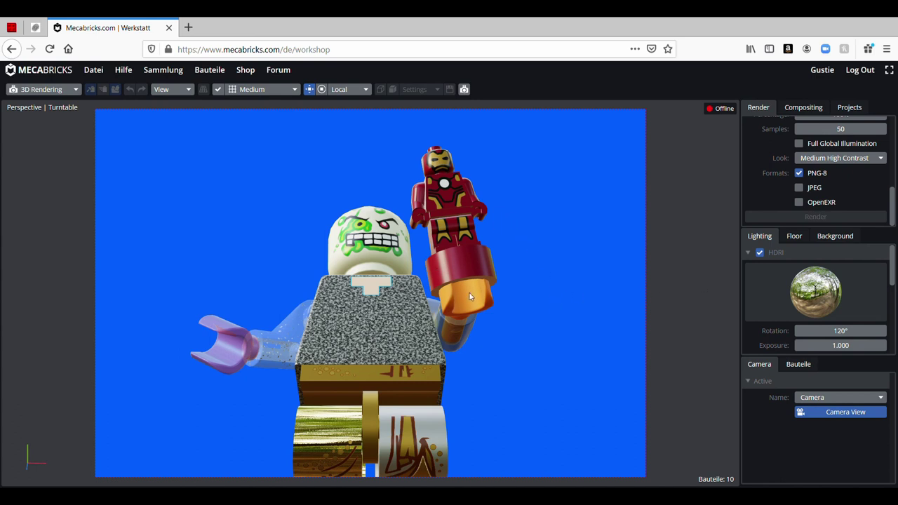
Return to Design mode and save the model to the library as 'Test Mensch'.
{"action": "left_click", "coordinate": [75, 89]}
{"action": "left_click", "coordinate": [38, 124]}
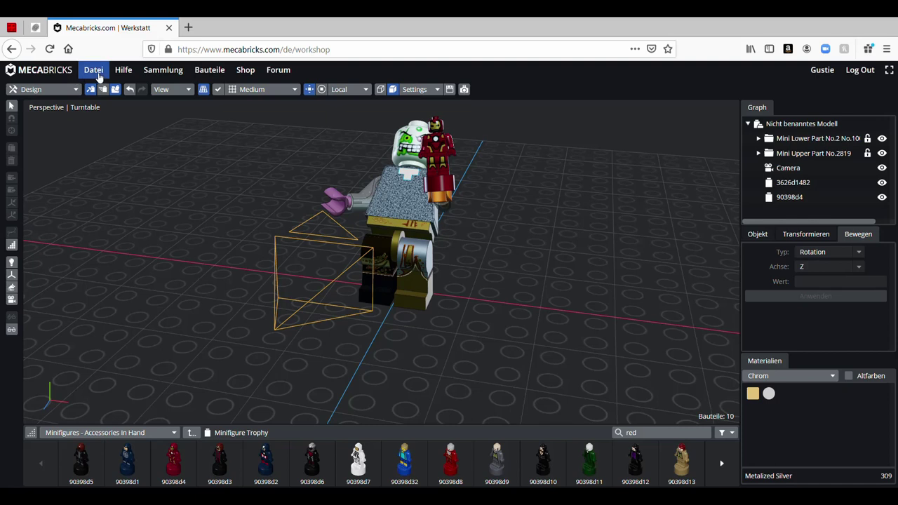
{"action": "left_click", "coordinate": [93, 70]}
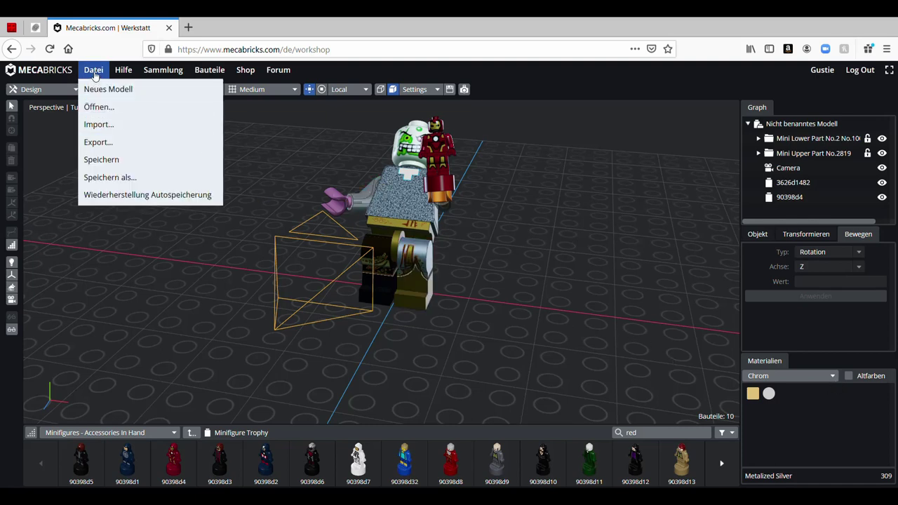
{"action": "left_click", "coordinate": [114, 160]}
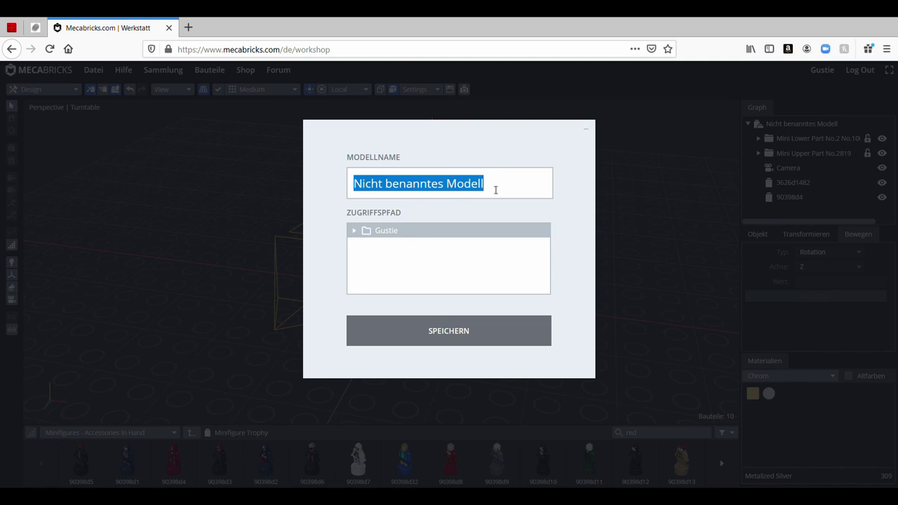
{"action": "left_click", "coordinate": [417, 190]}
{"action": "key", "text": "BackSpace"}
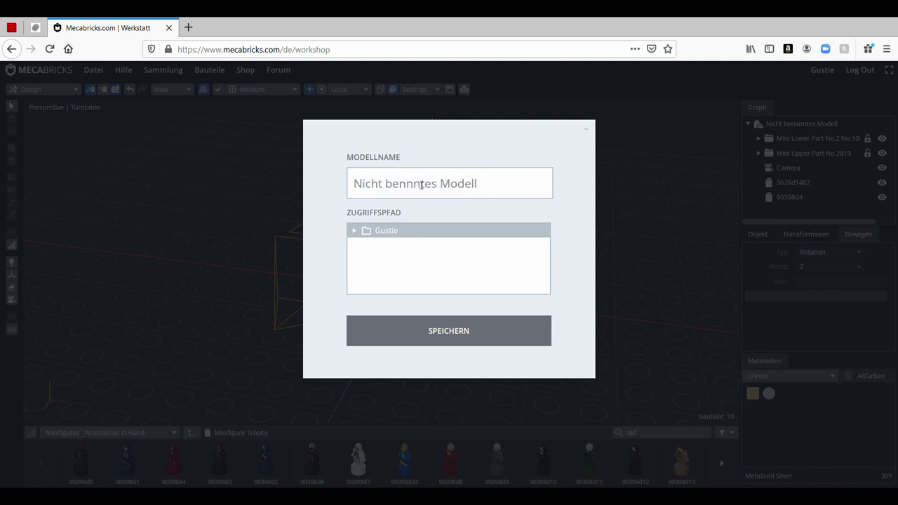
{"action": "key", "text": "Delete"}
{"action": "key", "text": "Delete"}
{"action": "key", "text": "Delete"}
{"action": "key", "text": "BackSpace"}
{"action": "key", "text": "ctrl+BackSpace"}
{"action": "key", "text": "ctrl+BackSpace"}
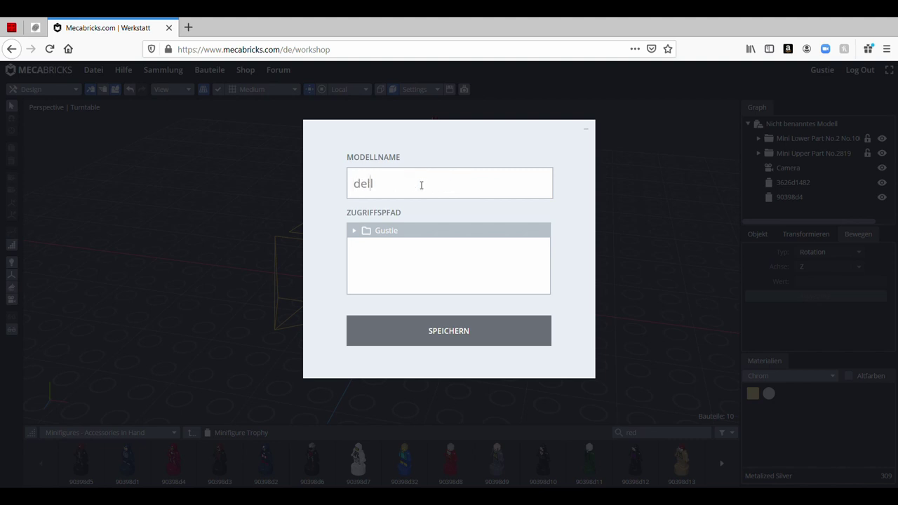
{"action": "key", "text": "BackSpace"}
{"action": "key", "text": "BackSpace"}
{"action": "key", "text": "BackSpace"}
{"action": "key", "text": "BackSpace"}
{"action": "type", "text": "Test Mensch"}
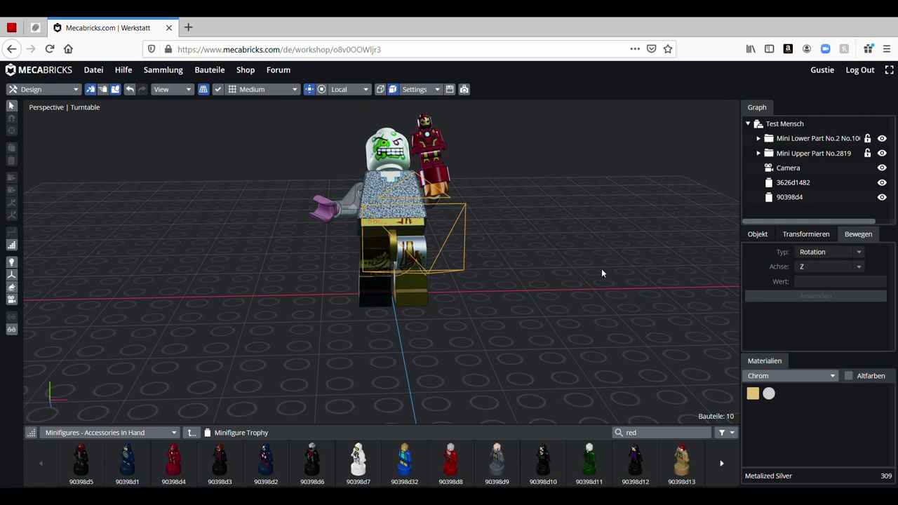
{"action": "mouse_move", "coordinate": [280, 223]}
{"action": "right_mouse_down"}
{"action": "mouse_move", "coordinate": [420, 220]}
{"action": "mouse_move", "coordinate": [427, 192]}
{"action": "mouse_move", "coordinate": [299, 204]}
{"action": "mouse_move", "coordinate": [279, 218]}
{"action": "right_mouse_up"}
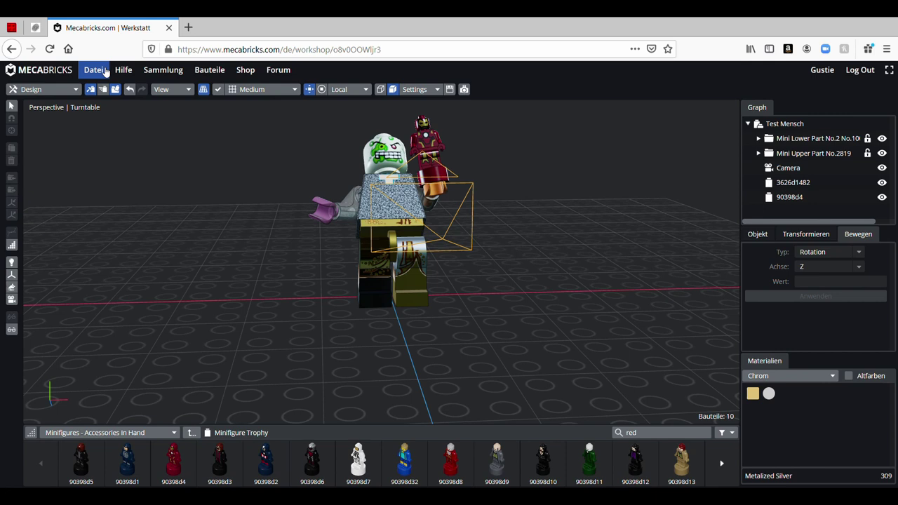
Leave the workshop for the Sammlung collection pages.
{"action": "left_click", "coordinate": [171, 73]}
{"action": "left_click", "coordinate": [606, 243]}
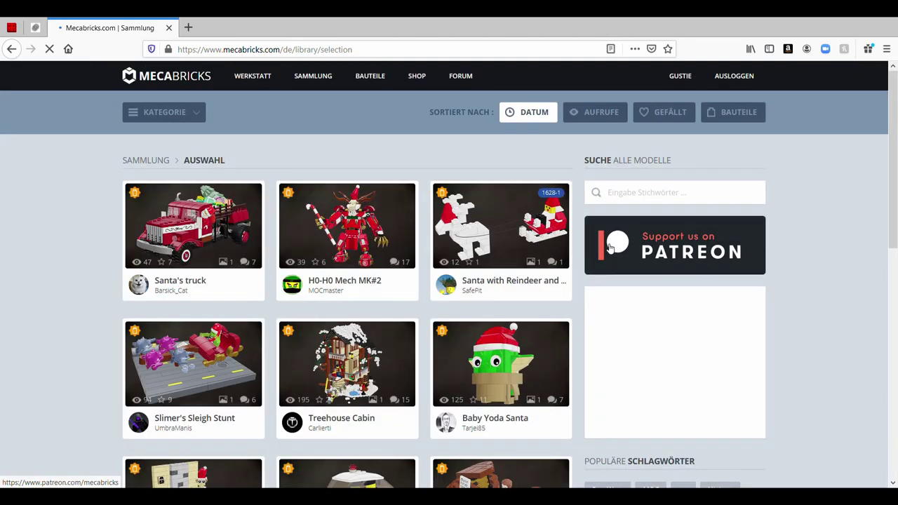
{"action": "scroll", "coordinate": [609, 247], "scroll_direction": "down", "scroll_amount": 4}
{"action": "scroll", "coordinate": [561, 284], "scroll_direction": "up", "scroll_amount": 4}
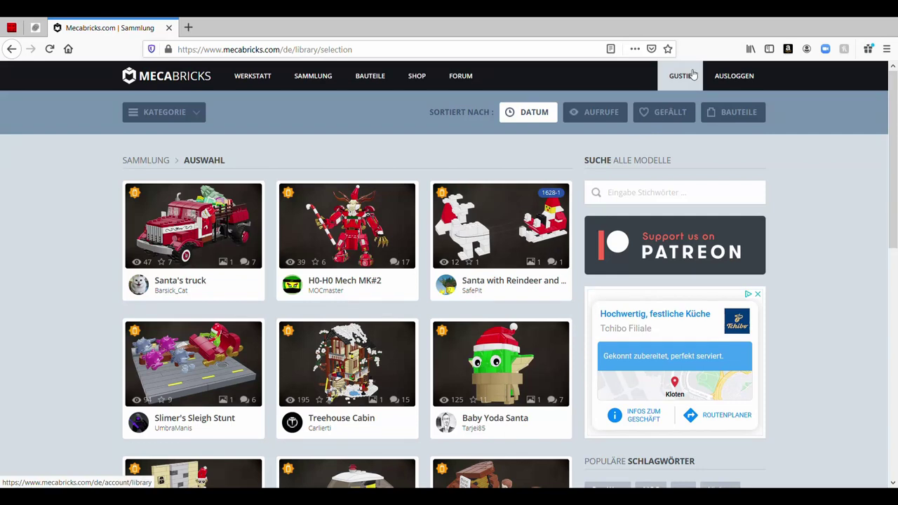
Open your own model library and scroll through it to find the Test Mensch model.
{"action": "left_click", "coordinate": [692, 74]}
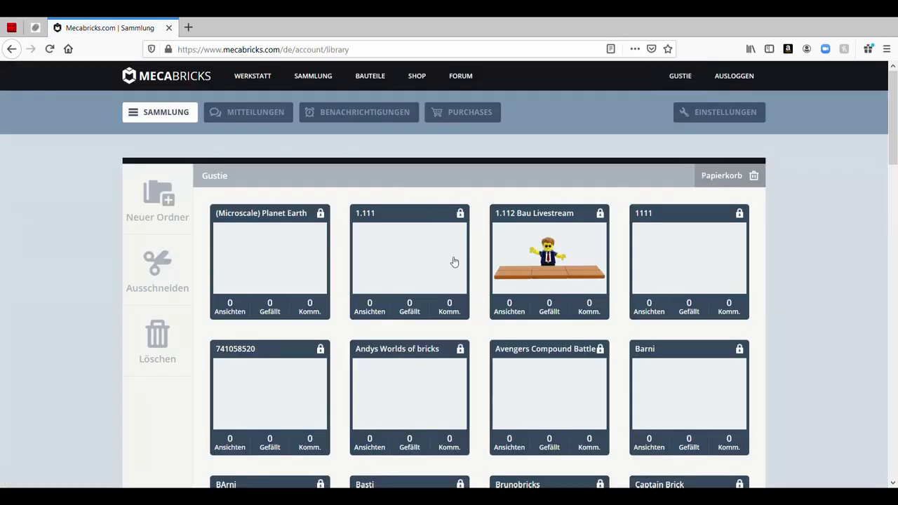
{"action": "scroll", "coordinate": [496, 260], "scroll_direction": "down", "scroll_amount": 1}
{"action": "scroll", "coordinate": [363, 191], "scroll_direction": "up", "scroll_amount": 1}
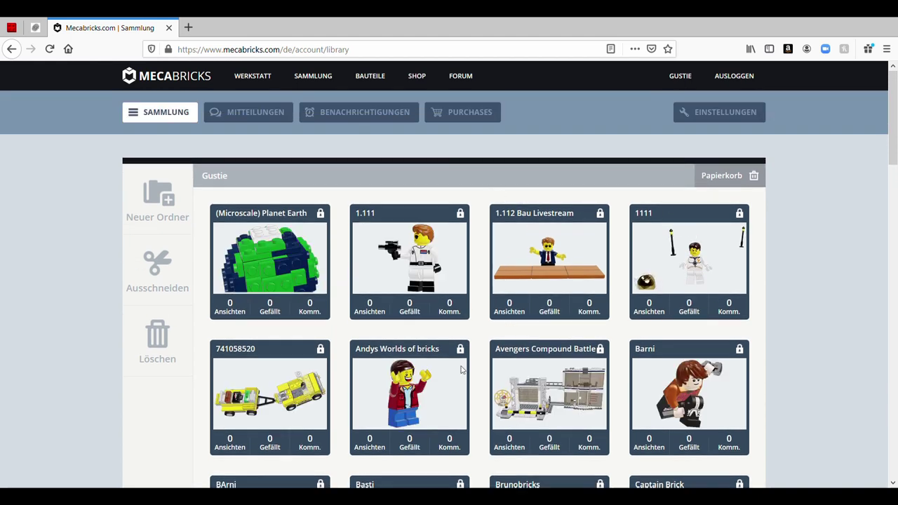
{"action": "scroll", "coordinate": [806, 362], "scroll_direction": "down", "scroll_amount": 2}
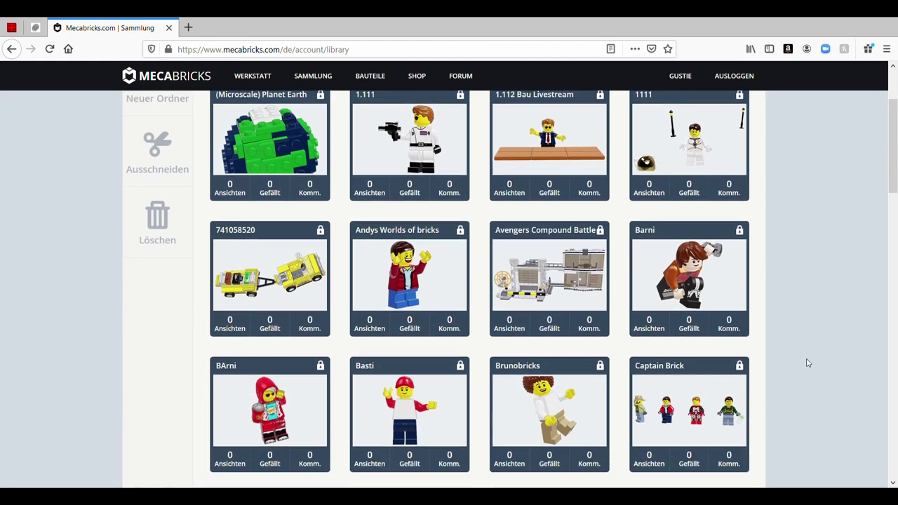
{"action": "scroll", "coordinate": [806, 363], "scroll_direction": "down", "scroll_amount": 3}
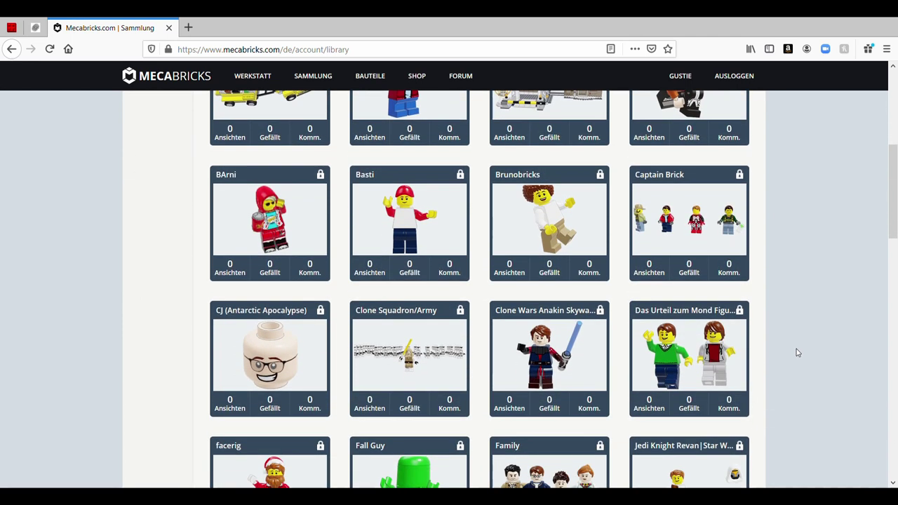
{"action": "scroll", "coordinate": [796, 352], "scroll_direction": "down", "scroll_amount": 5}
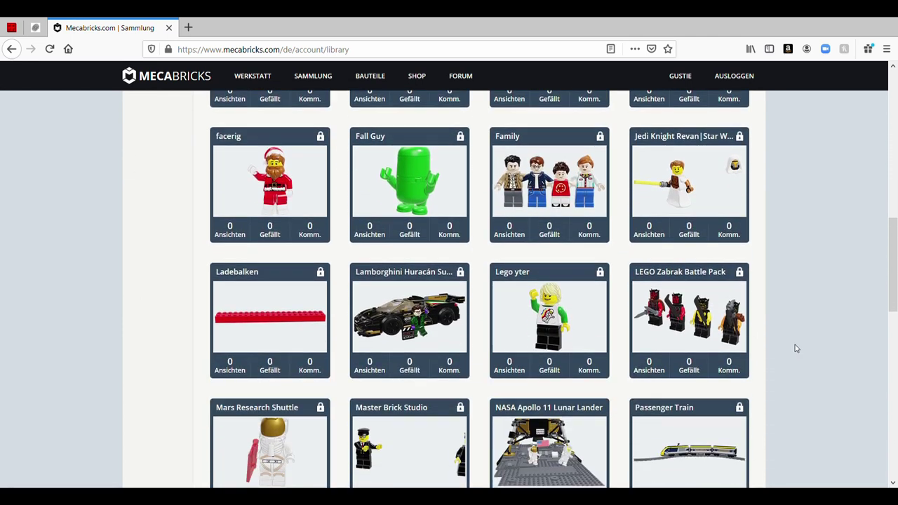
{"action": "scroll", "coordinate": [795, 348], "scroll_direction": "down", "scroll_amount": 5}
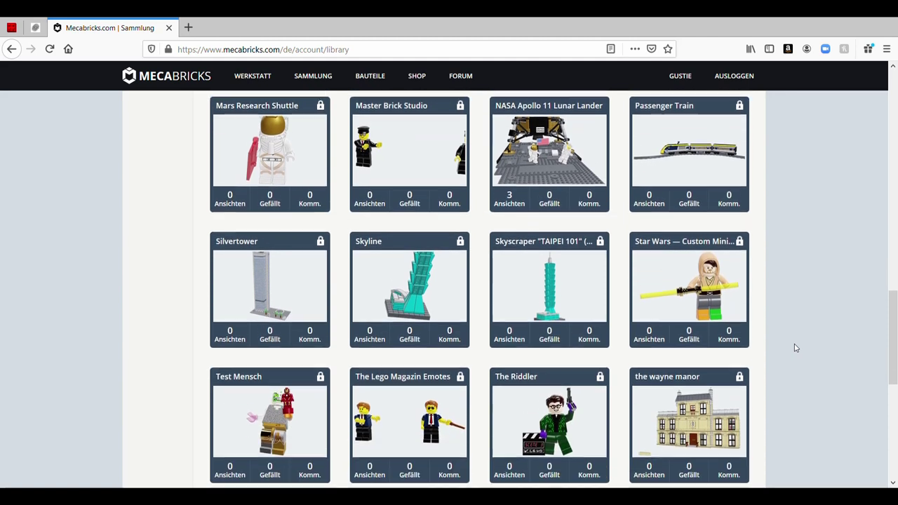
{"action": "scroll", "coordinate": [795, 348], "scroll_direction": "down", "scroll_amount": 4}
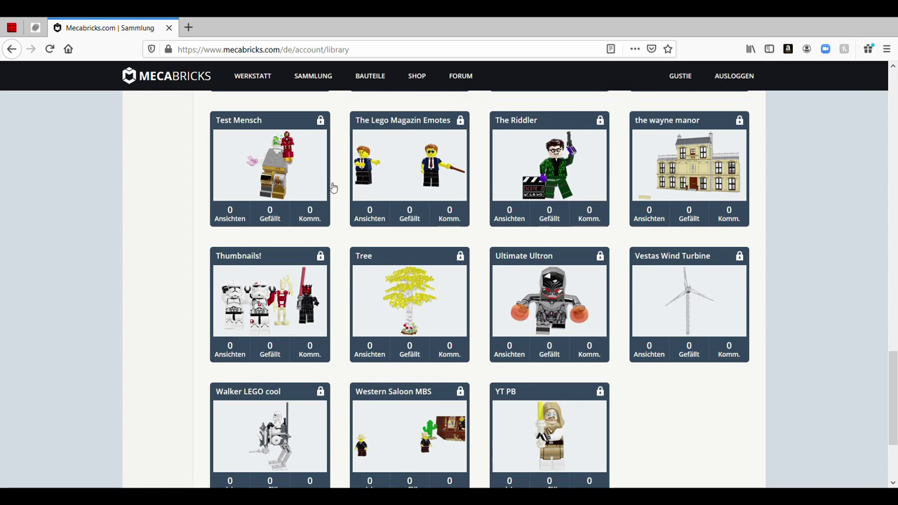
{"action": "scroll", "coordinate": [299, 200], "scroll_direction": "up", "scroll_amount": 5}
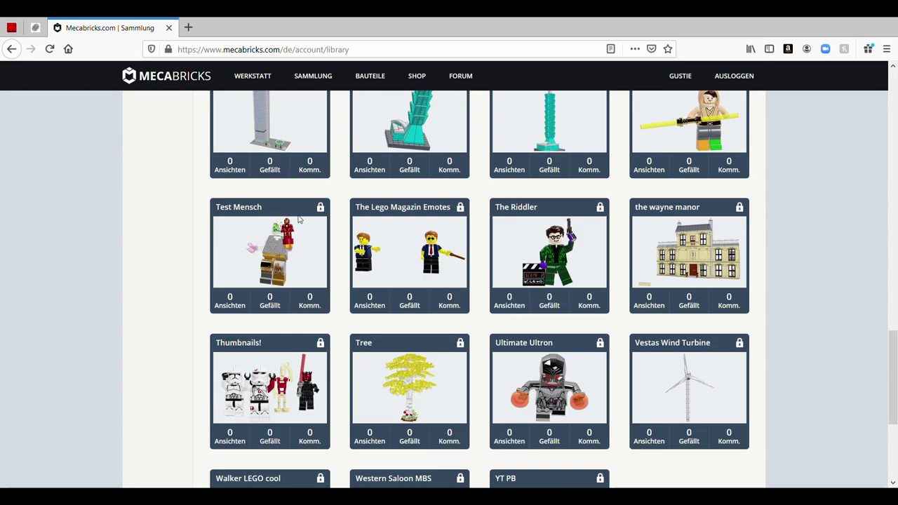
{"action": "scroll", "coordinate": [292, 302], "scroll_direction": "up", "scroll_amount": 1}
{"action": "scroll", "coordinate": [256, 337], "scroll_direction": "down", "scroll_amount": 3}
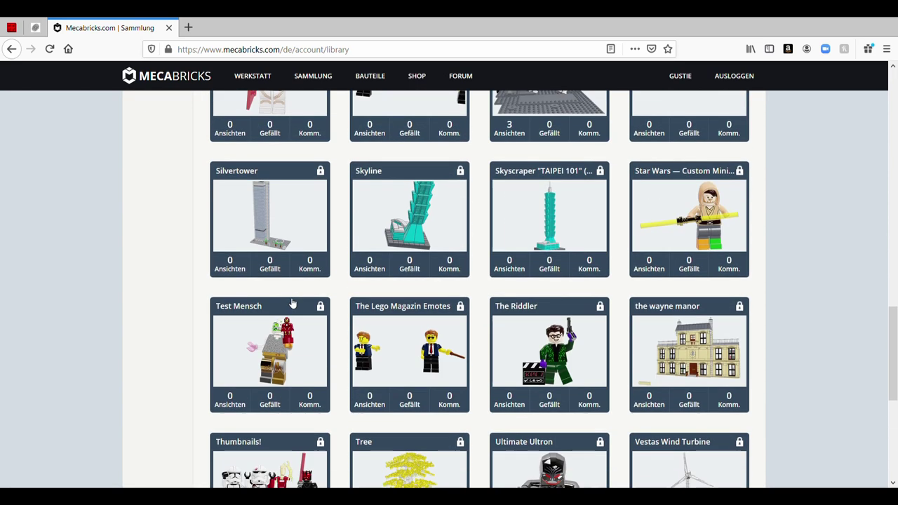
{"action": "scroll", "coordinate": [267, 302], "scroll_direction": "down", "scroll_amount": 2}
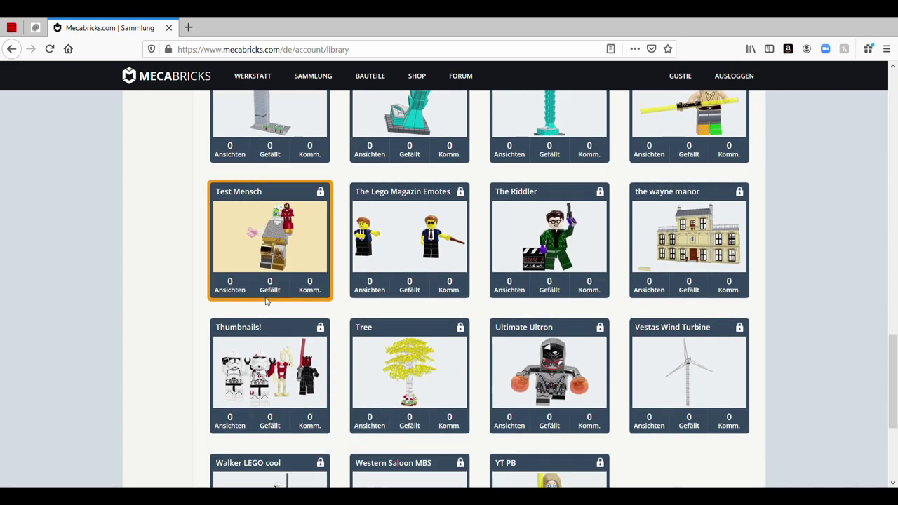
{"action": "scroll", "coordinate": [263, 267], "scroll_direction": "up", "scroll_amount": 15}
{"action": "scroll", "coordinate": [260, 250], "scroll_direction": "up", "scroll_amount": 5}
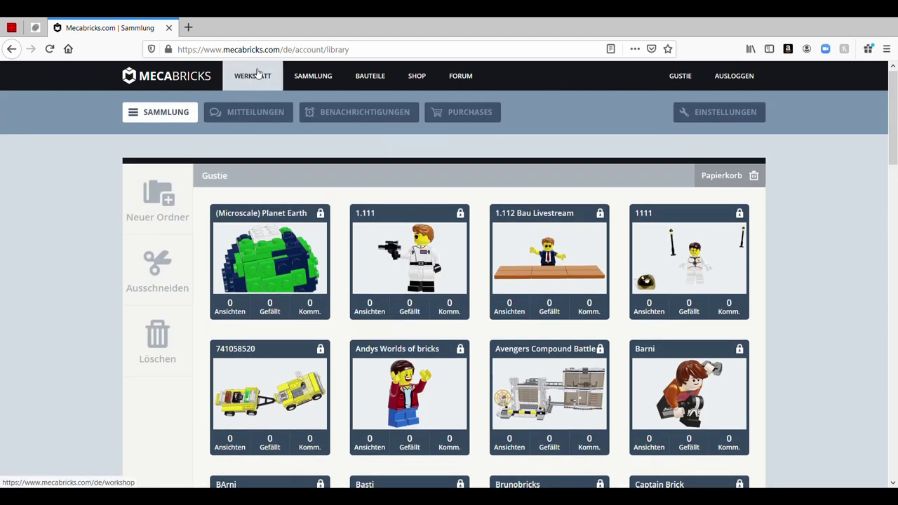
Back in the workshop, import Test Mensch from the GUSTIE collection as a Mecabricks model.
{"action": "left_click", "coordinate": [253, 76]}
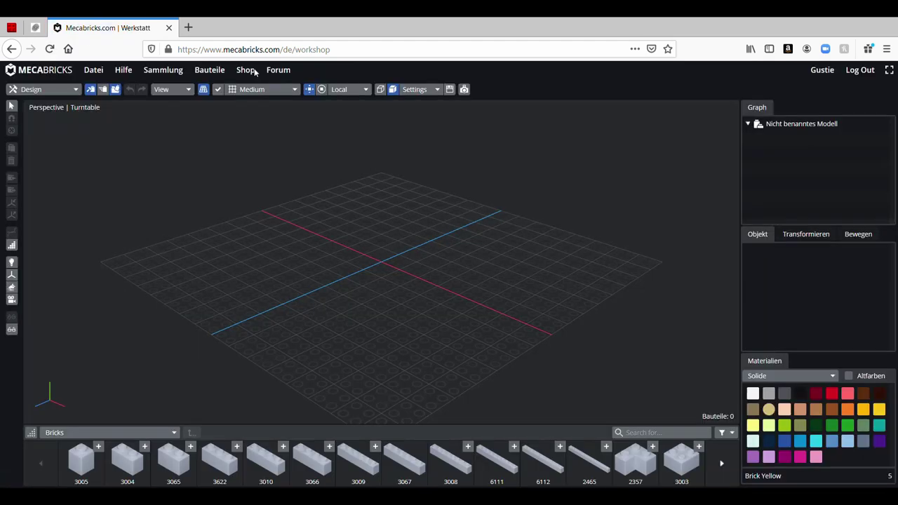
{"action": "right_click_drag", "start_coordinate": [256, 182], "coordinate": [331, 178]}
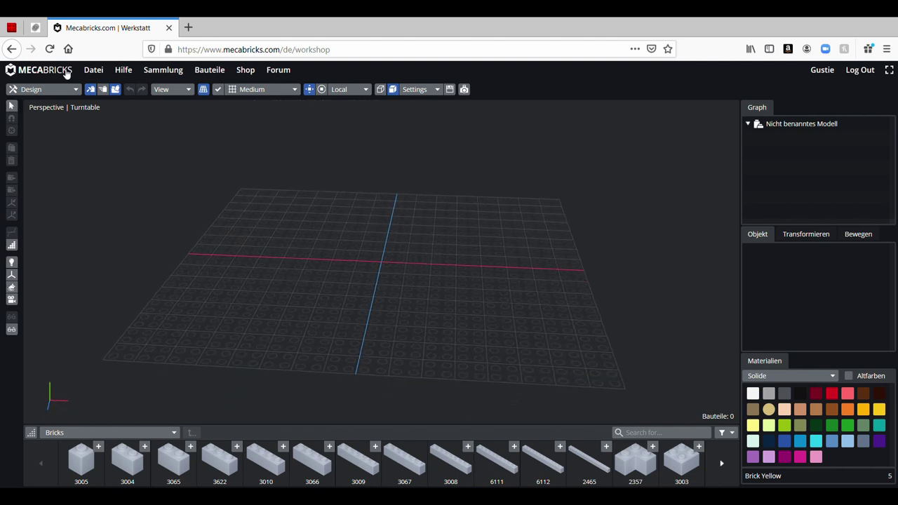
{"action": "left_click", "coordinate": [97, 71]}
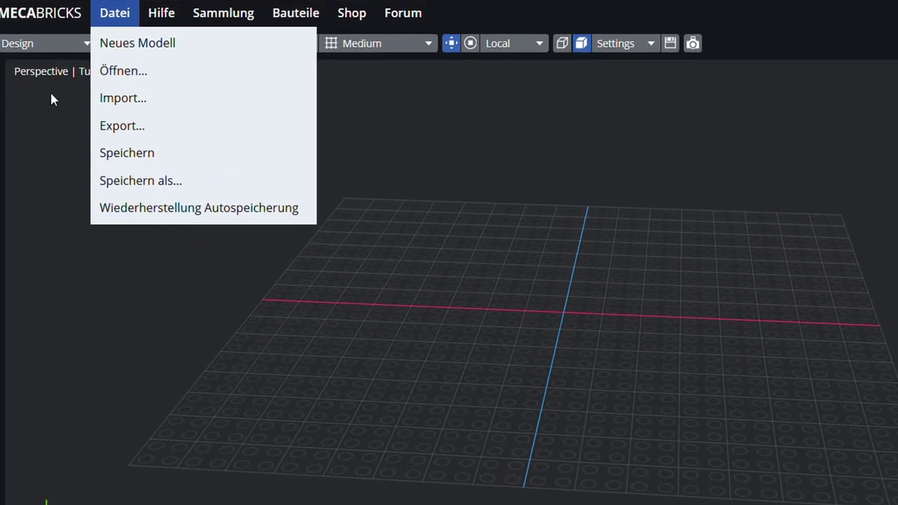
{"action": "left_click", "coordinate": [245, 101]}
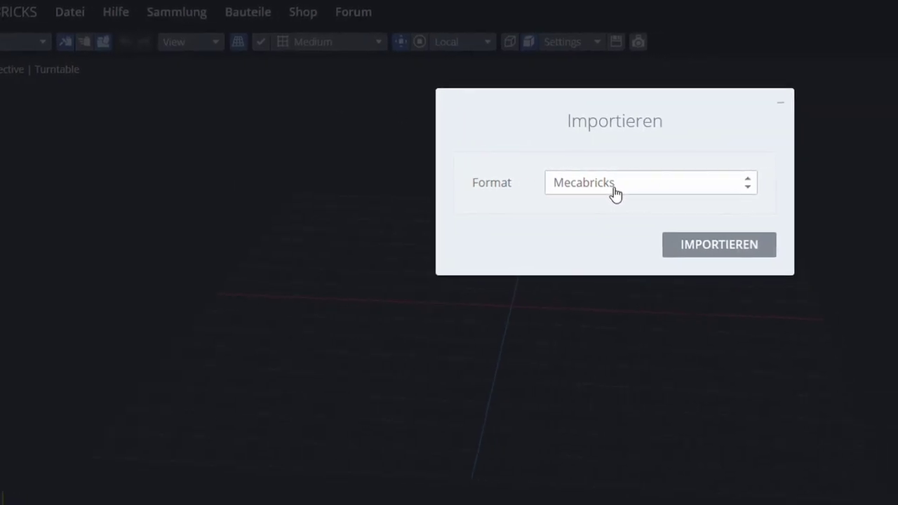
{"action": "left_click", "coordinate": [668, 240]}
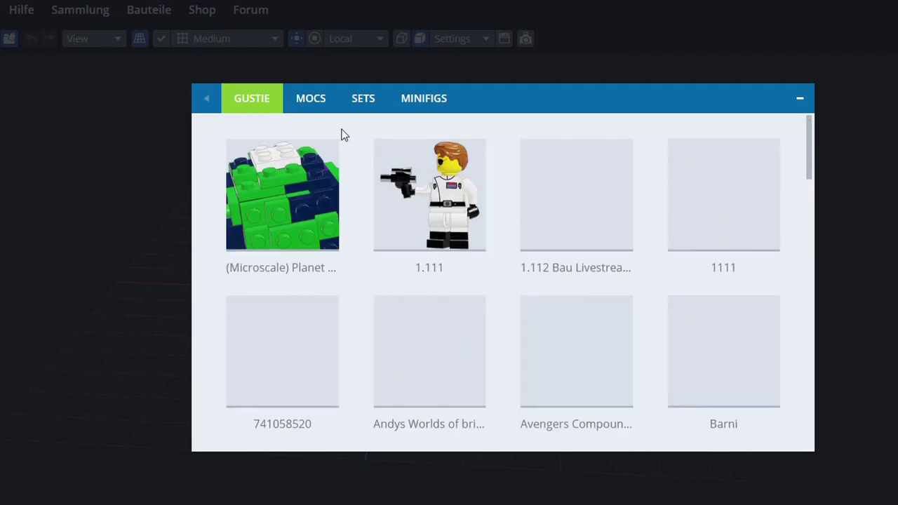
{"action": "scroll", "coordinate": [645, 198], "scroll_direction": "down", "scroll_amount": 10}
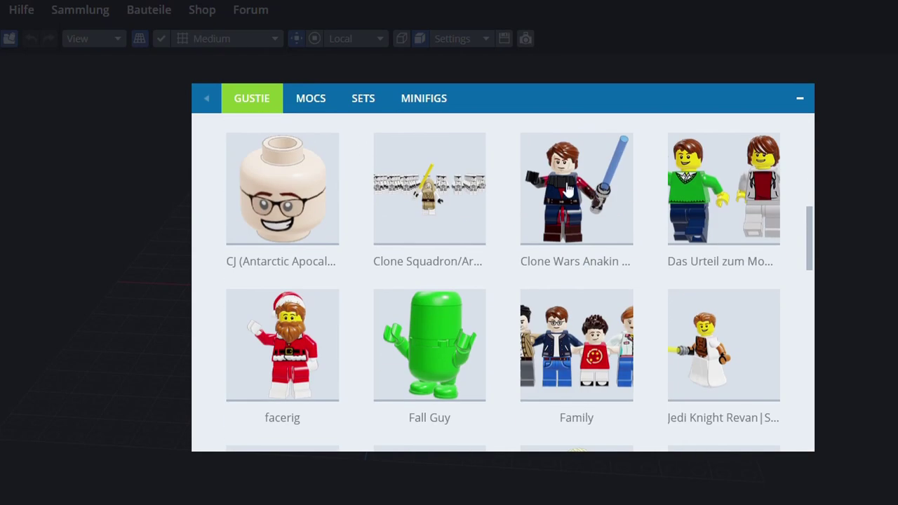
{"action": "scroll", "coordinate": [501, 188], "scroll_direction": "down", "scroll_amount": 10}
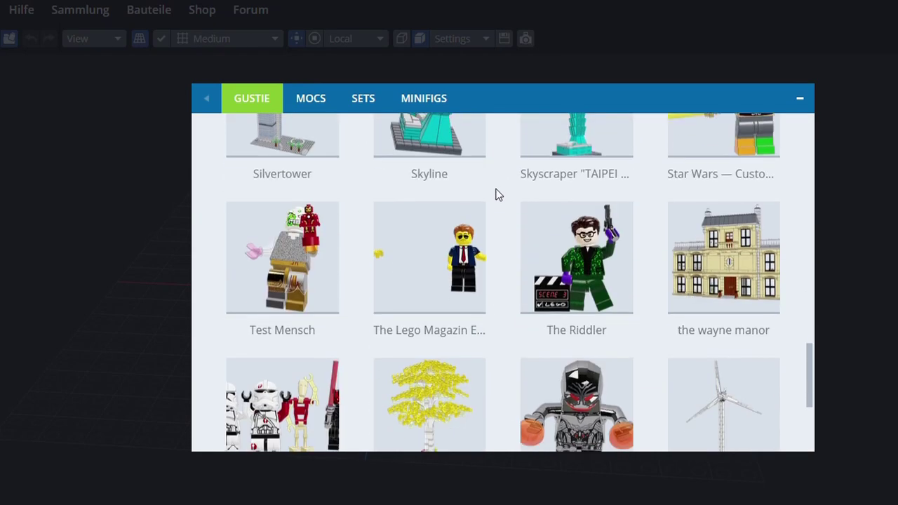
{"action": "left_click", "coordinate": [283, 254]}
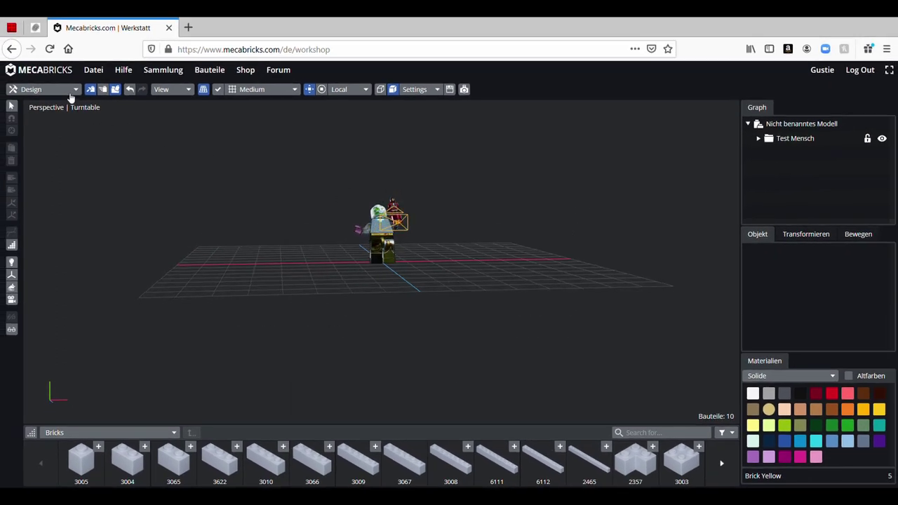
Switch to 3D Rendering and preview the zombie and trophy through the render camera.
{"action": "left_click", "coordinate": [53, 82]}
{"action": "left_click", "coordinate": [47, 140]}
{"action": "scroll", "coordinate": [838, 154], "scroll_direction": "down", "scroll_amount": 4}
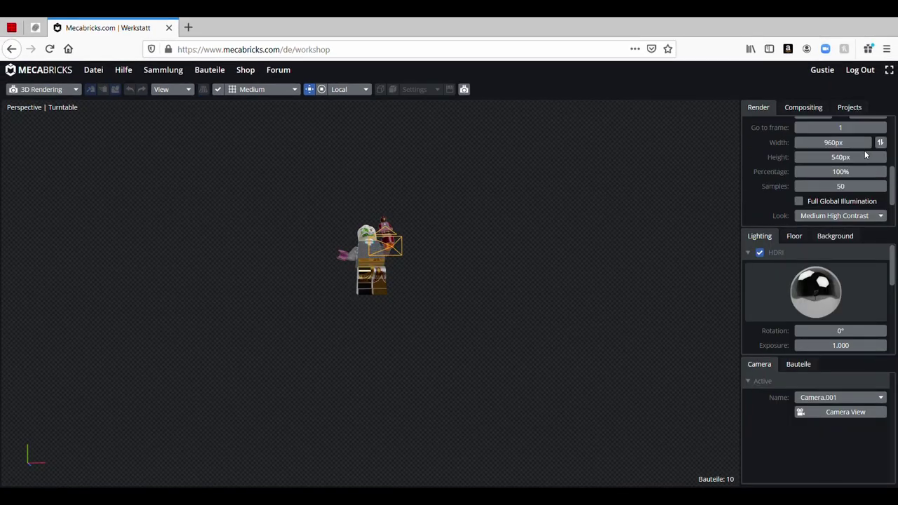
{"action": "left_click", "coordinate": [828, 412]}
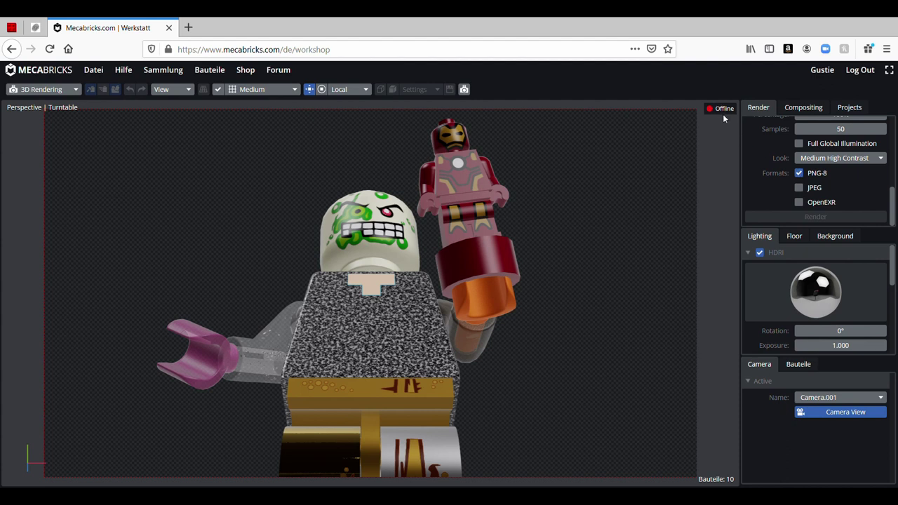
Check the Background settings, then return to Design and zoom in on the minifigure.
{"action": "left_click", "coordinate": [43, 89]}
{"action": "left_click", "coordinate": [857, 238]}
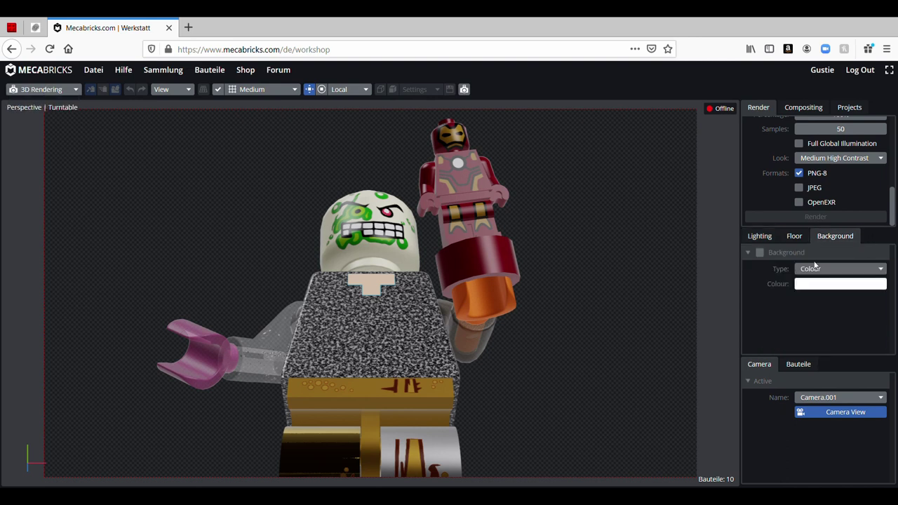
{"action": "left_click", "coordinate": [48, 90]}
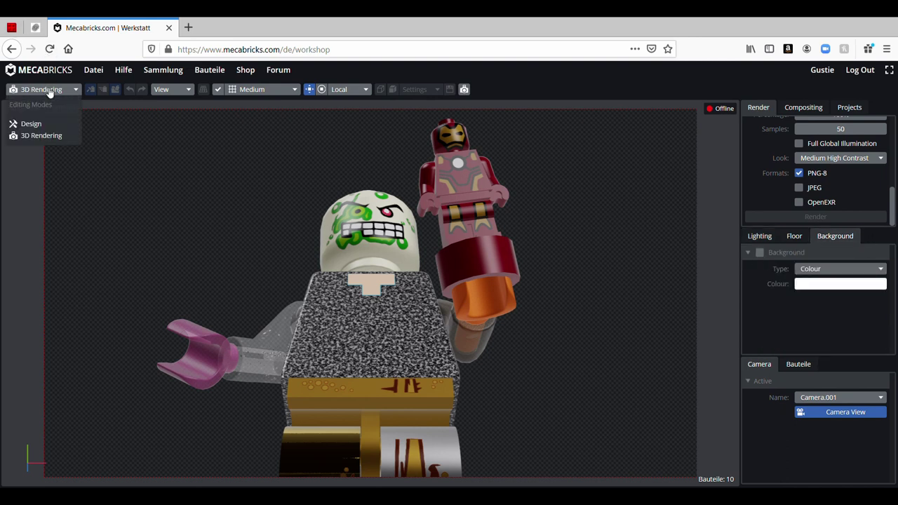
{"action": "left_click", "coordinate": [32, 124]}
{"action": "right_click_drag", "start_coordinate": [278, 266], "coordinate": [442, 246]}
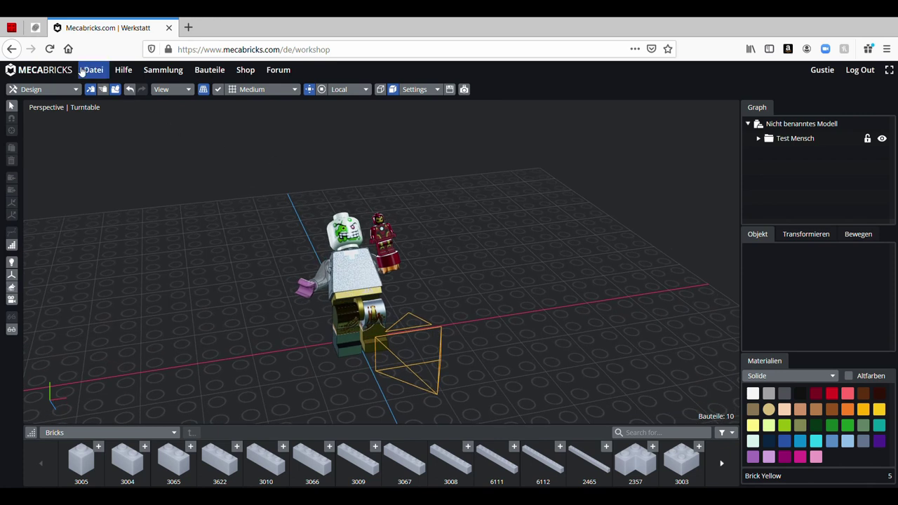
Go to the public Sammlung page, confirming Seite verlassen.
{"action": "left_click", "coordinate": [93, 70]}
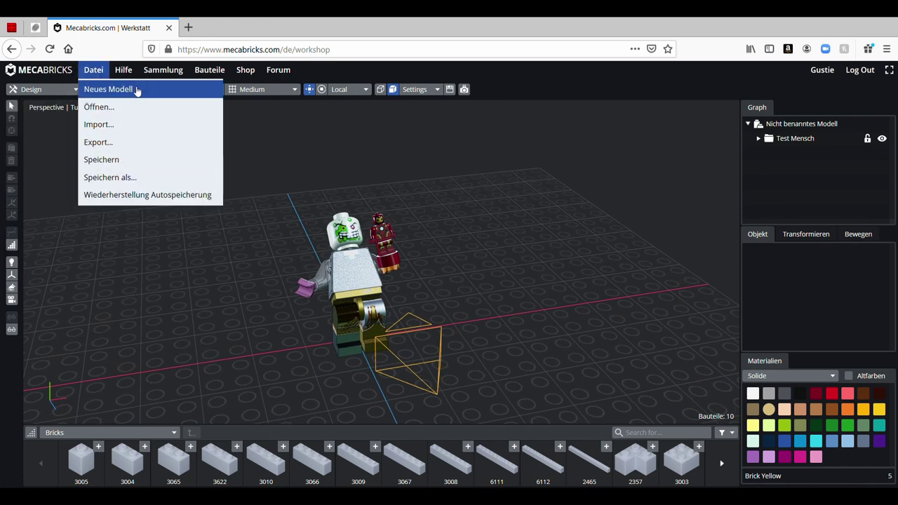
{"action": "left_click", "coordinate": [167, 70]}
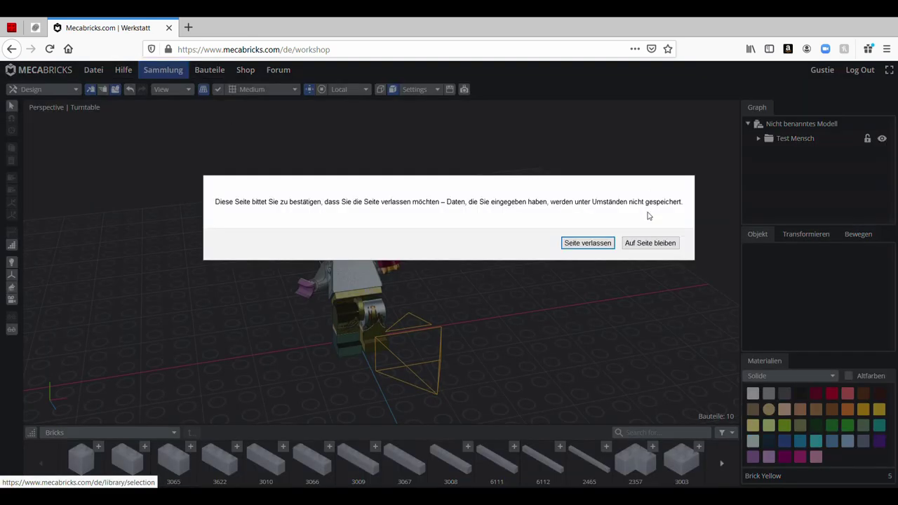
{"action": "left_click", "coordinate": [588, 243]}
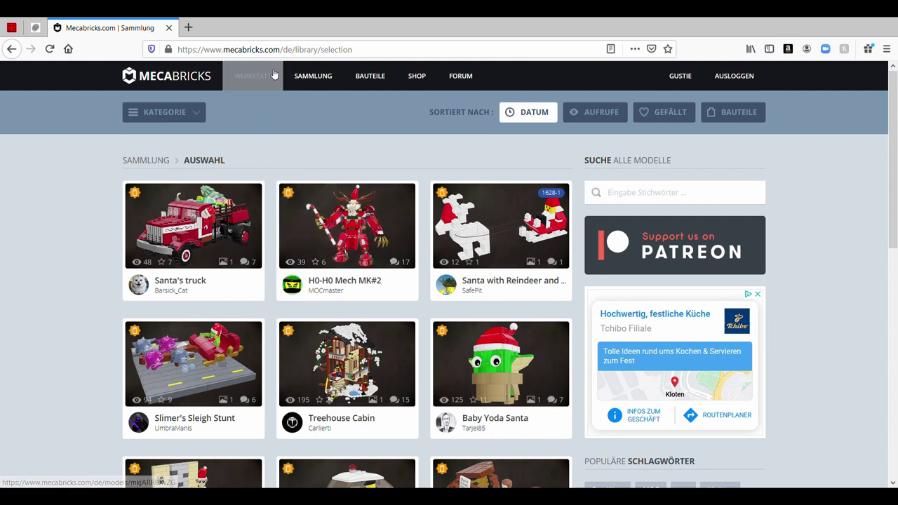
Run a 'yoda' search and scroll through results like Yoda's Hut and The Child.
{"action": "scroll", "coordinate": [325, 89], "scroll_direction": "down", "scroll_amount": 5}
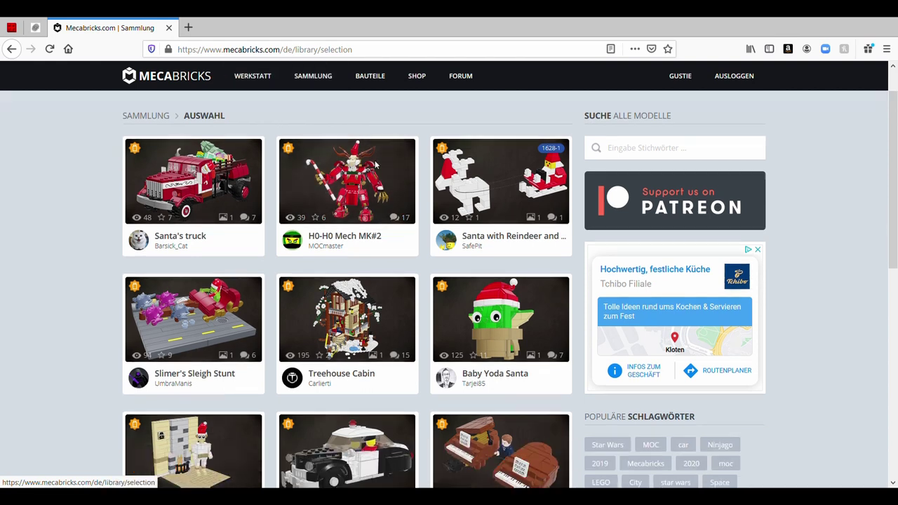
{"action": "scroll", "coordinate": [443, 288], "scroll_direction": "up", "scroll_amount": 5}
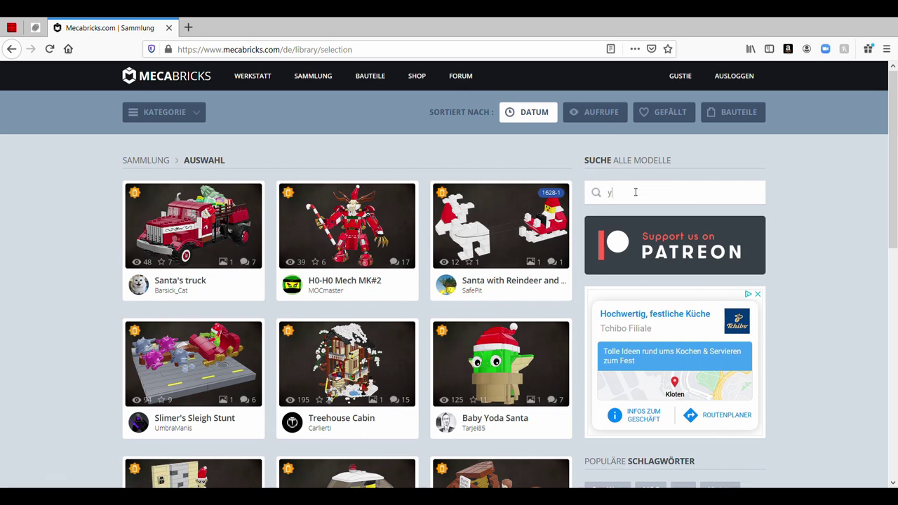
{"action": "key", "text": "Return"}
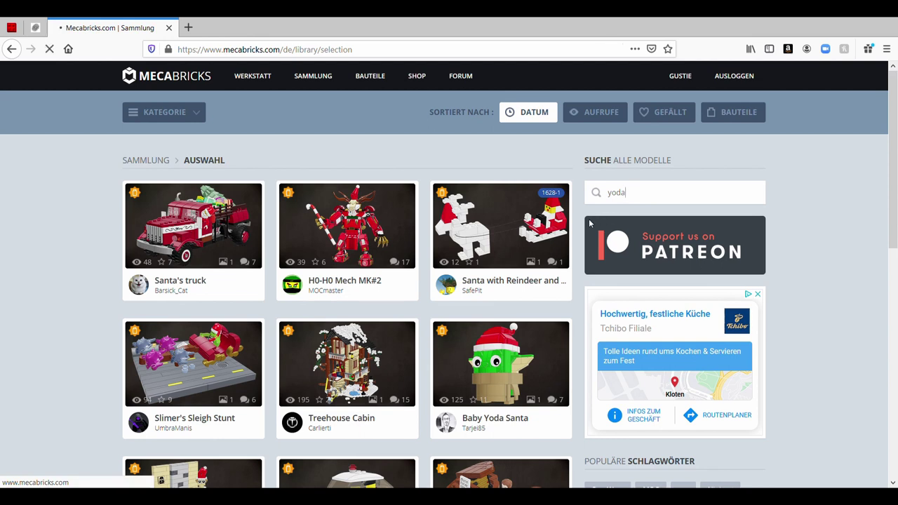
{"action": "scroll", "coordinate": [393, 260], "scroll_direction": "down", "scroll_amount": 5}
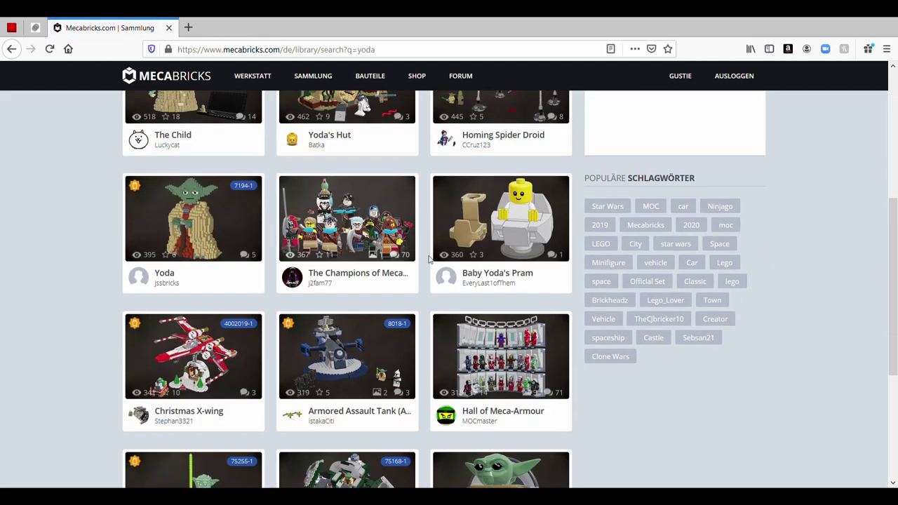
{"action": "scroll", "coordinate": [455, 242], "scroll_direction": "down", "scroll_amount": 3}
{"action": "scroll", "coordinate": [484, 228], "scroll_direction": "down", "scroll_amount": 3}
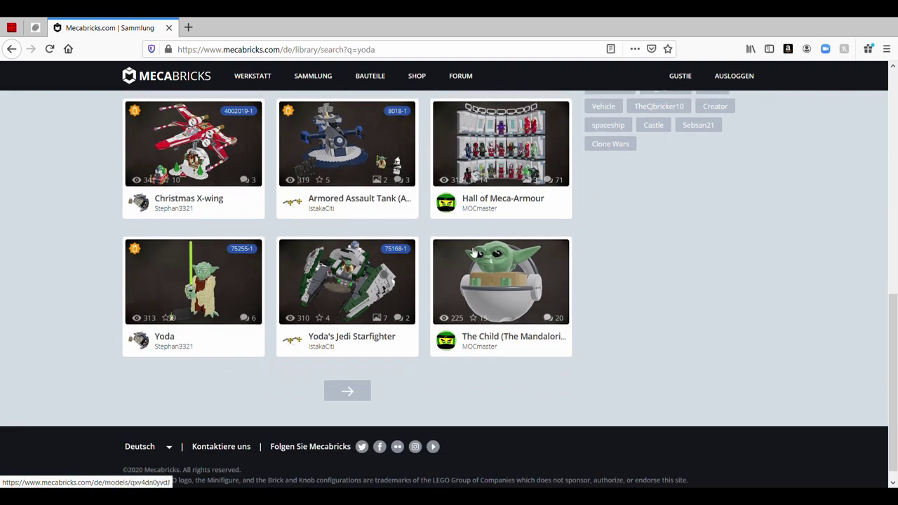
{"action": "scroll", "coordinate": [510, 288], "scroll_direction": "up", "scroll_amount": 3}
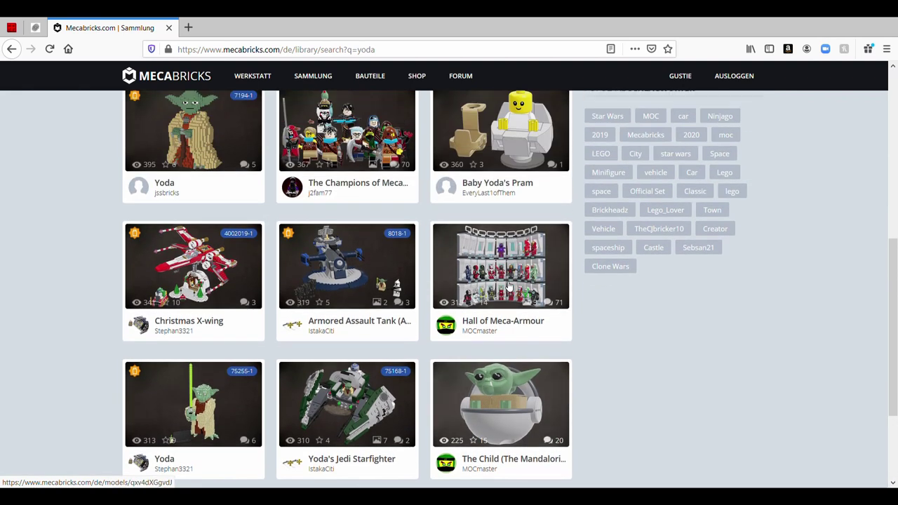
{"action": "scroll", "coordinate": [509, 286], "scroll_direction": "up", "scroll_amount": 3}
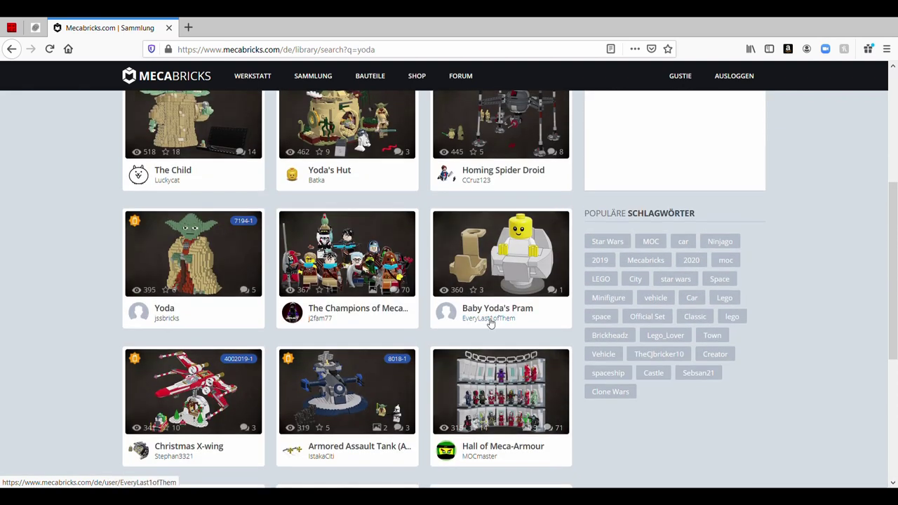
{"action": "scroll", "coordinate": [487, 323], "scroll_direction": "down", "scroll_amount": 6}
{"action": "scroll", "coordinate": [442, 345], "scroll_direction": "up", "scroll_amount": 12}
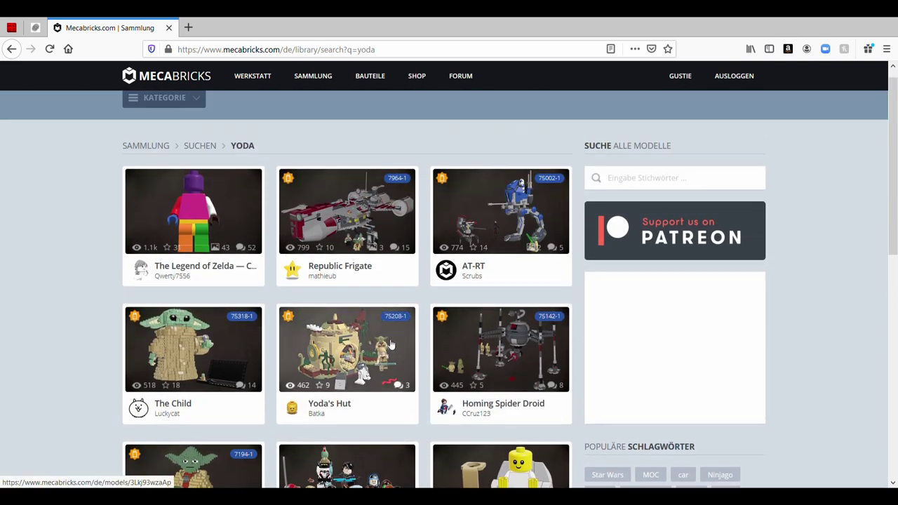
Open the 75208-1: Yoda's Hut page and scroll through its details, comments and 3D view.
{"action": "left_click", "coordinate": [375, 358]}
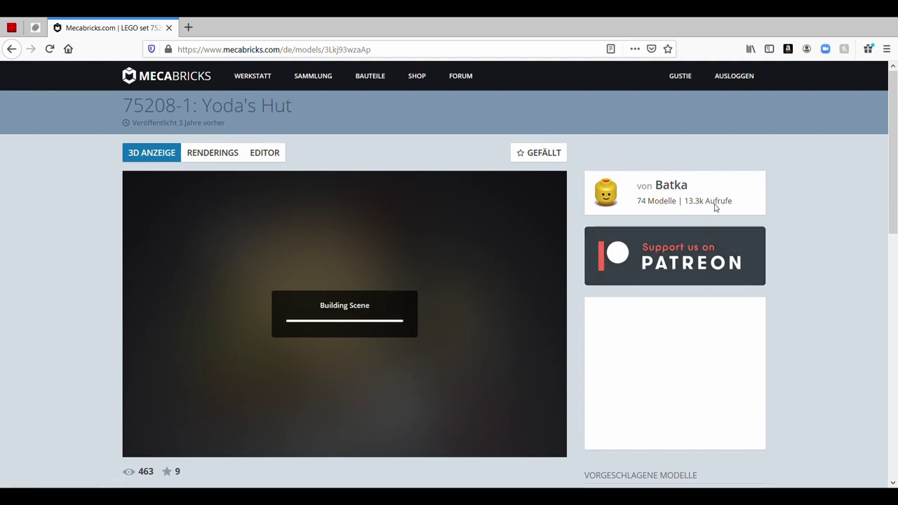
{"action": "scroll", "coordinate": [371, 332], "scroll_direction": "down", "scroll_amount": 1}
{"action": "scroll", "coordinate": [371, 327], "scroll_direction": "down", "scroll_amount": 6}
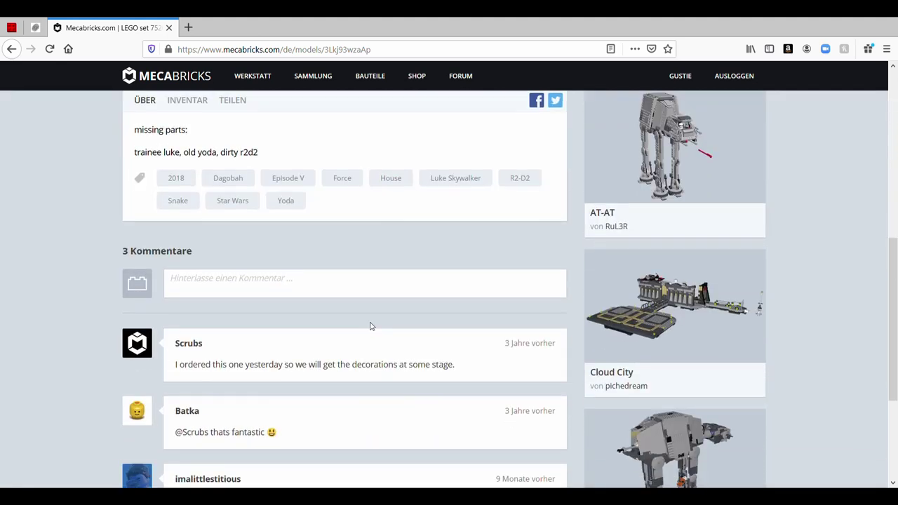
{"action": "scroll", "coordinate": [495, 283], "scroll_direction": "down", "scroll_amount": 2}
{"action": "scroll", "coordinate": [607, 273], "scroll_direction": "down", "scroll_amount": 1}
{"action": "scroll", "coordinate": [617, 287], "scroll_direction": "up", "scroll_amount": 10}
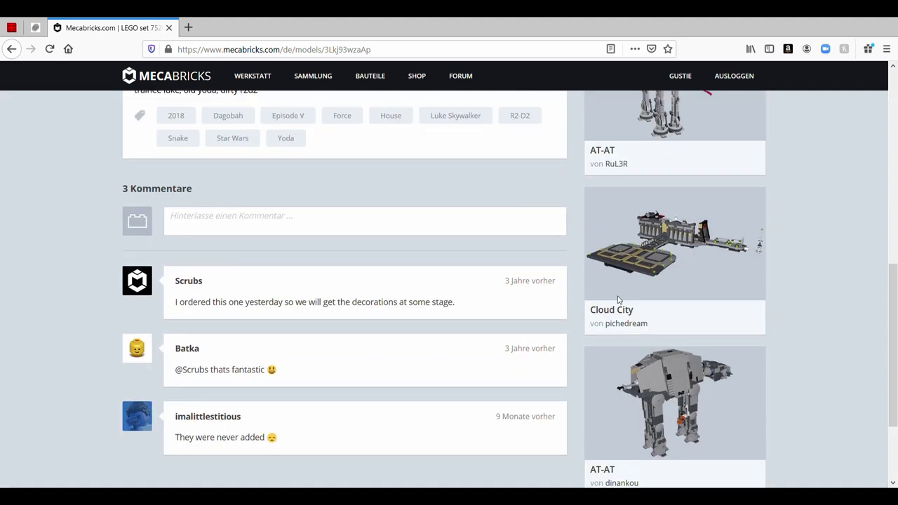
{"action": "scroll", "coordinate": [605, 313], "scroll_direction": "down", "scroll_amount": 5}
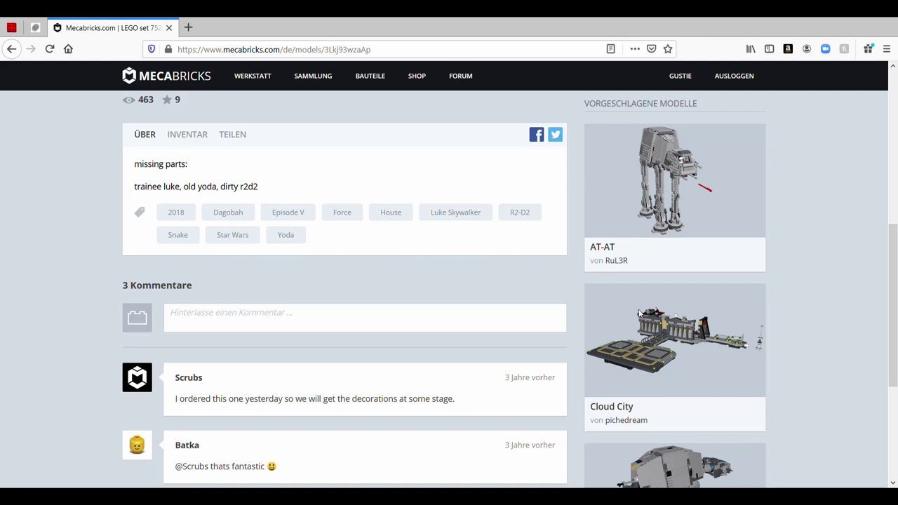
{"action": "scroll", "coordinate": [643, 351], "scroll_direction": "down", "scroll_amount": 3}
{"action": "scroll", "coordinate": [723, 176], "scroll_direction": "up", "scroll_amount": 4}
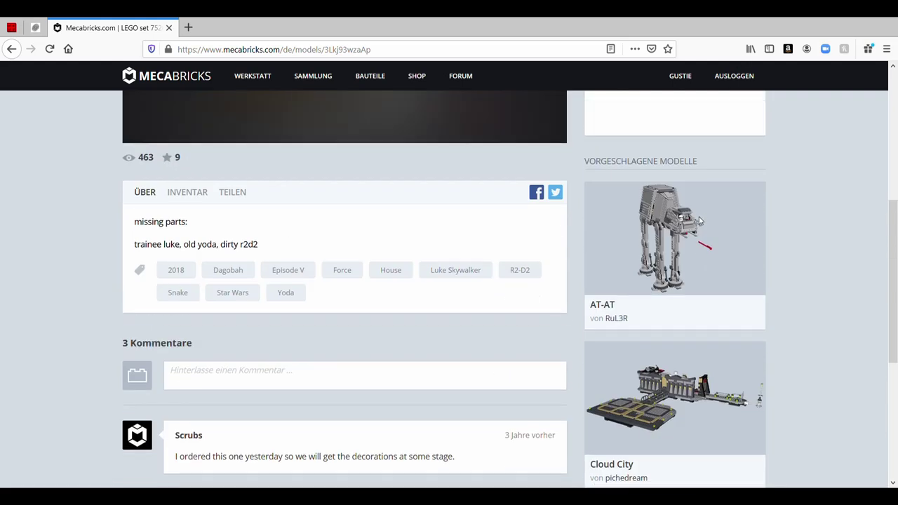
{"action": "scroll", "coordinate": [715, 260], "scroll_direction": "up", "scroll_amount": 5}
{"action": "scroll", "coordinate": [715, 265], "scroll_direction": "down", "scroll_amount": 5}
{"action": "scroll", "coordinate": [704, 214], "scroll_direction": "up", "scroll_amount": 3}
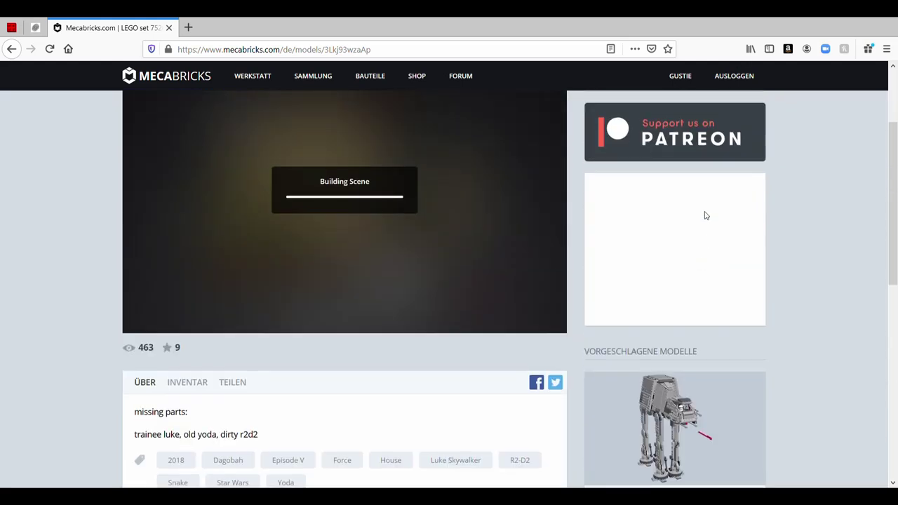
{"action": "scroll", "coordinate": [507, 316], "scroll_direction": "up", "scroll_amount": 2}
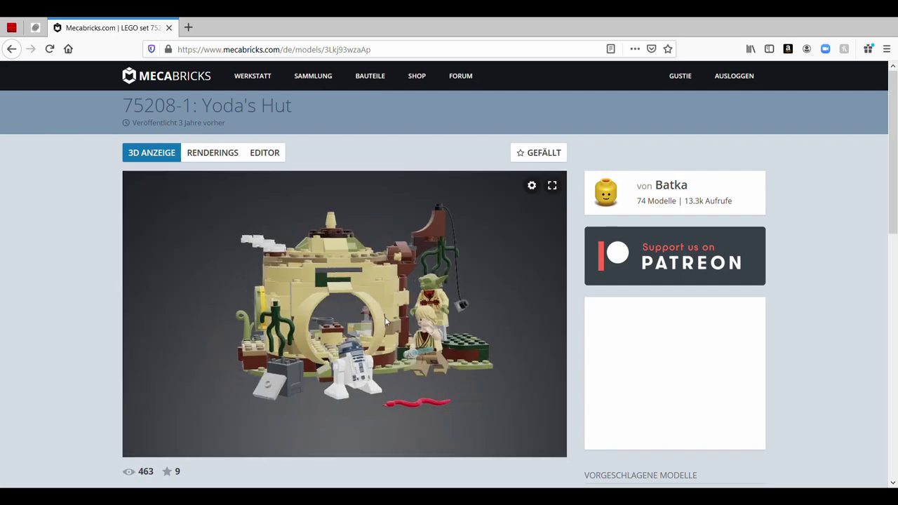